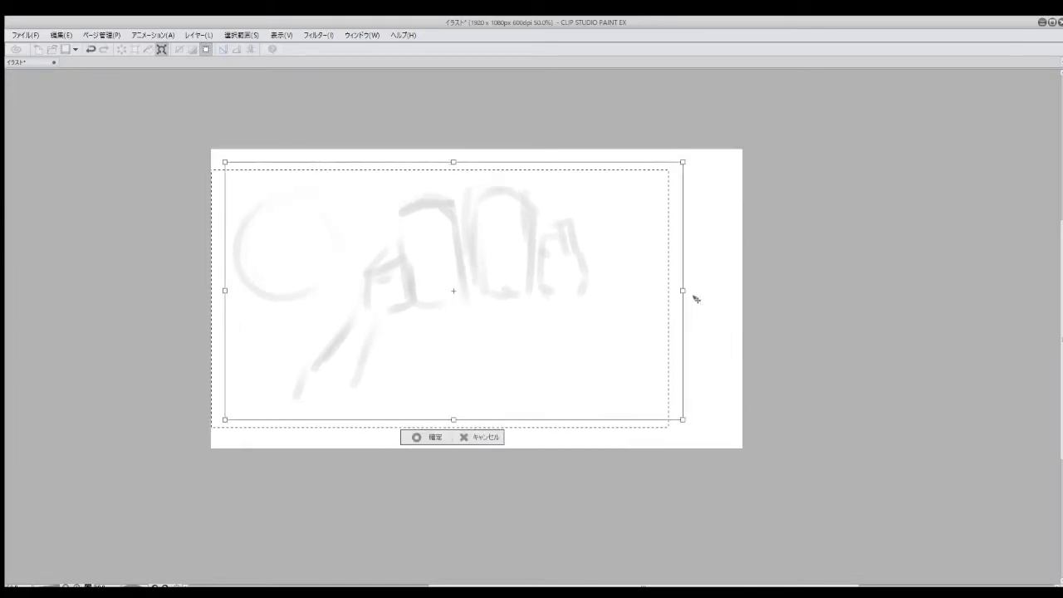
Step: Commit the scaled-down sketch and rough in the right figure's head as an oval beside the cups
{"action": "key", "text": "Return"}
{"action": "left_click_drag", "start_coordinate": [665, 170], "coordinate": [702, 199]}
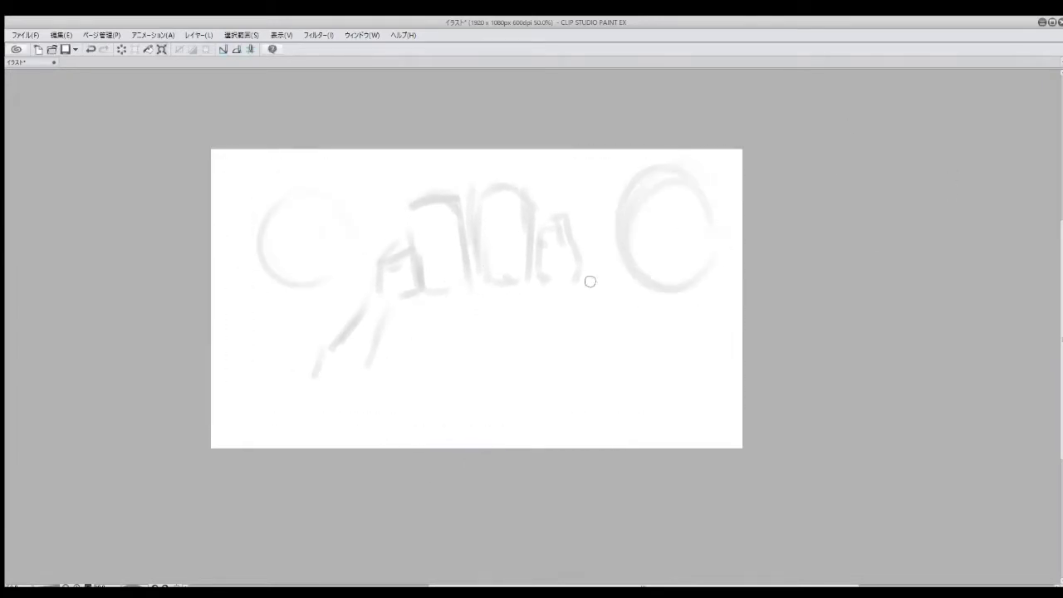
{"action": "mouse_move", "coordinate": [548, 283]}
{"action": "left_mouse_down"}
{"action": "mouse_move", "coordinate": [525, 338]}
{"action": "mouse_move", "coordinate": [553, 351]}
{"action": "mouse_move", "coordinate": [553, 314]}
{"action": "mouse_move", "coordinate": [555, 378]}
{"action": "left_mouse_up"}
{"action": "left_click_drag", "start_coordinate": [580, 295], "coordinate": [608, 357]}
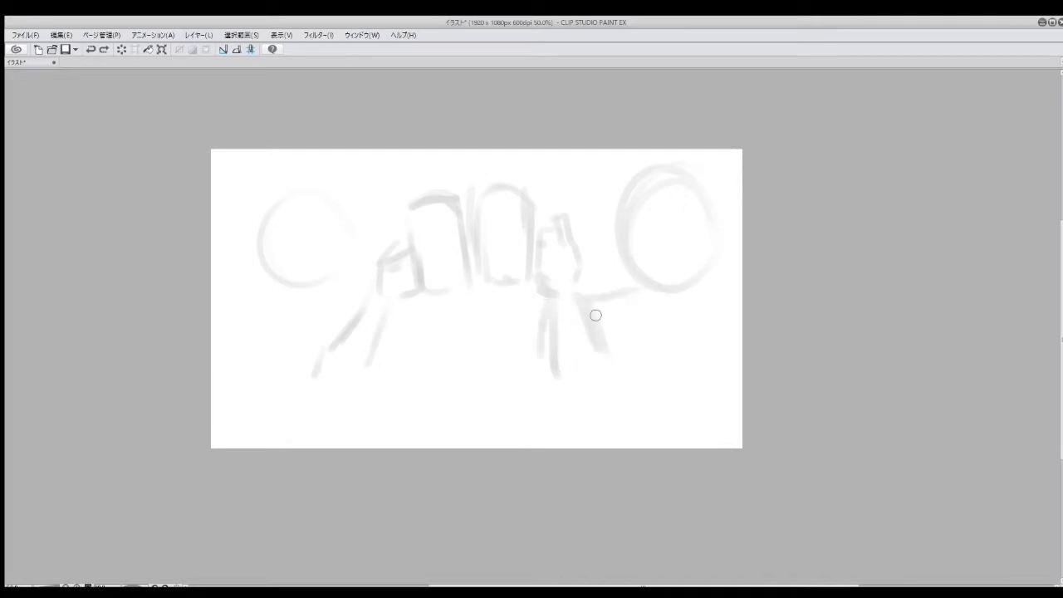
{"action": "key", "text": "ctrl+z"}
{"action": "key", "text": "ctrl+z"}
{"action": "key", "text": "ctrl+z"}
Step: Sketch the right figure's bent raised arm and both of its shoulder lines
{"action": "left_click_drag", "start_coordinate": [537, 306], "coordinate": [519, 364]}
{"action": "mouse_move", "coordinate": [582, 297]}
{"action": "left_mouse_down"}
{"action": "mouse_move", "coordinate": [618, 292]}
{"action": "mouse_move", "coordinate": [622, 278]}
{"action": "left_mouse_up"}
{"action": "left_click_drag", "start_coordinate": [713, 286], "coordinate": [740, 318]}
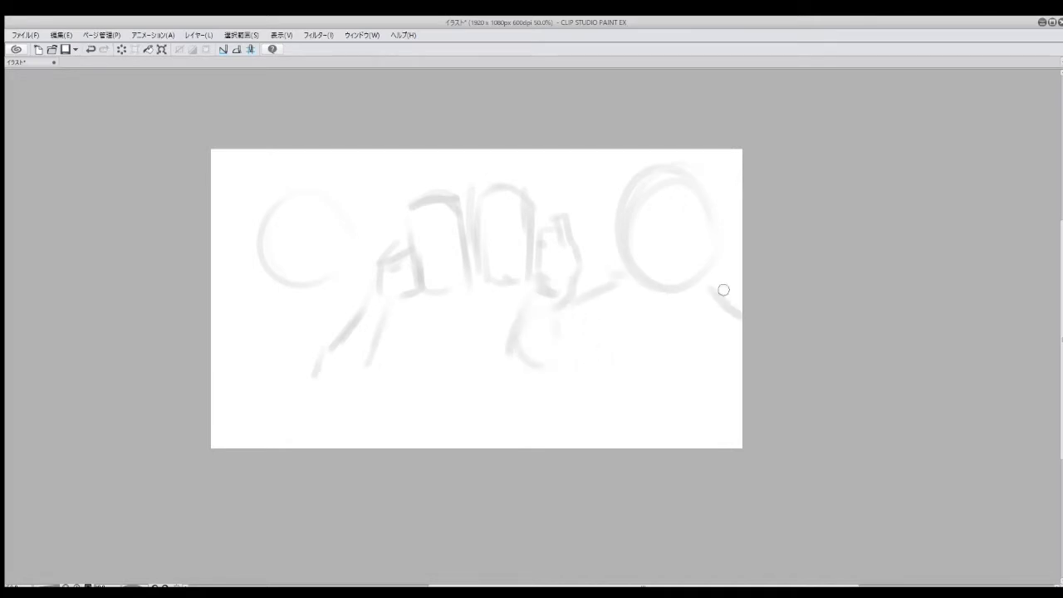
Step: Re-outline the left figure's head and rough in its shoulders and the sides of its upper body
{"action": "mouse_move", "coordinate": [287, 318]}
{"action": "left_mouse_down"}
{"action": "mouse_move", "coordinate": [261, 342]}
{"action": "mouse_move", "coordinate": [290, 395]}
{"action": "left_mouse_up"}
{"action": "mouse_move", "coordinate": [307, 179]}
{"action": "left_mouse_down"}
{"action": "mouse_move", "coordinate": [295, 285]}
{"action": "mouse_move", "coordinate": [249, 274]}
{"action": "left_mouse_up"}
{"action": "left_click_drag", "start_coordinate": [341, 295], "coordinate": [362, 283]}
{"action": "left_click_drag", "start_coordinate": [291, 303], "coordinate": [251, 394]}
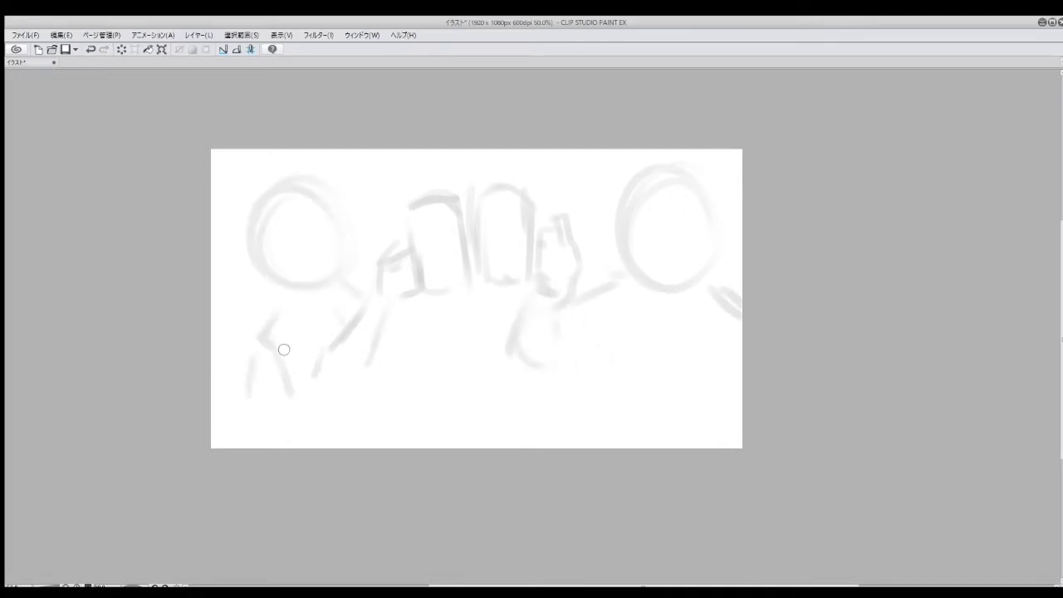
{"action": "left_click_drag", "start_coordinate": [257, 328], "coordinate": [286, 419]}
{"action": "left_click_drag", "start_coordinate": [320, 292], "coordinate": [358, 309]}
Step: Sketch the left figure's raised arm, chest side and waist, undoing the misplaced arm strokes
{"action": "left_click_drag", "start_coordinate": [370, 353], "coordinate": [357, 436]}
{"action": "key", "text": "ctrl+z"}
{"action": "left_click_drag", "start_coordinate": [370, 324], "coordinate": [382, 395]}
{"action": "mouse_move", "coordinate": [366, 315]}
{"action": "left_mouse_down"}
{"action": "mouse_move", "coordinate": [353, 354]}
{"action": "mouse_move", "coordinate": [366, 411]}
{"action": "left_mouse_up"}
{"action": "left_click_drag", "start_coordinate": [286, 345], "coordinate": [324, 380]}
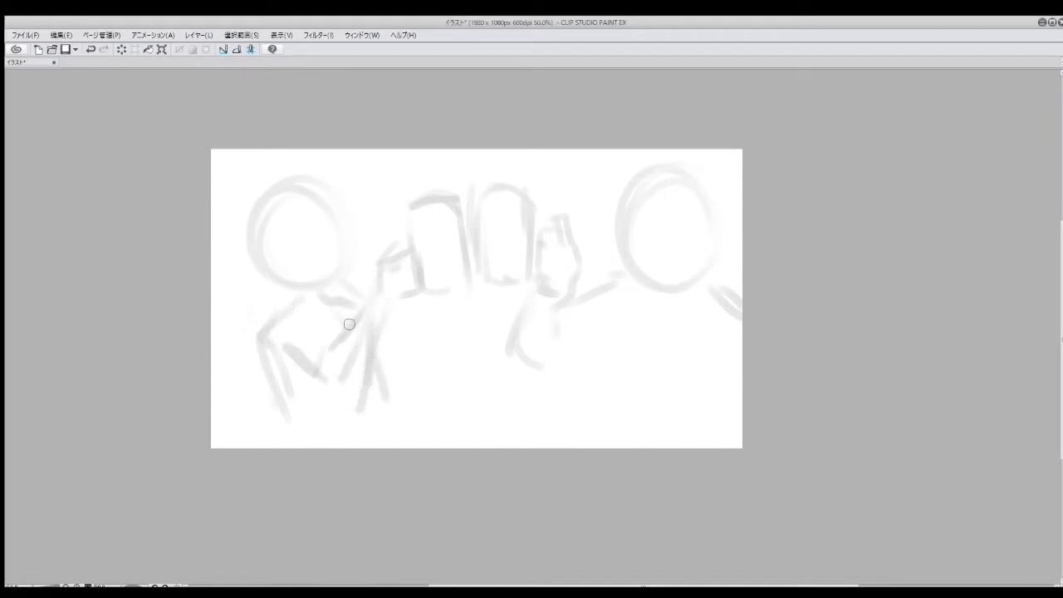
{"action": "key", "text": "ctrl+z"}
{"action": "left_click_drag", "start_coordinate": [374, 317], "coordinate": [382, 415]}
{"action": "left_click_drag", "start_coordinate": [372, 303], "coordinate": [339, 372]}
{"action": "left_click_drag", "start_coordinate": [325, 294], "coordinate": [362, 317]}
{"action": "left_click_drag", "start_coordinate": [291, 420], "coordinate": [275, 447]}
Step: Select the whole sketch and shift it slightly toward the canvas's left edge
{"action": "key", "text": "ctrl+a"}
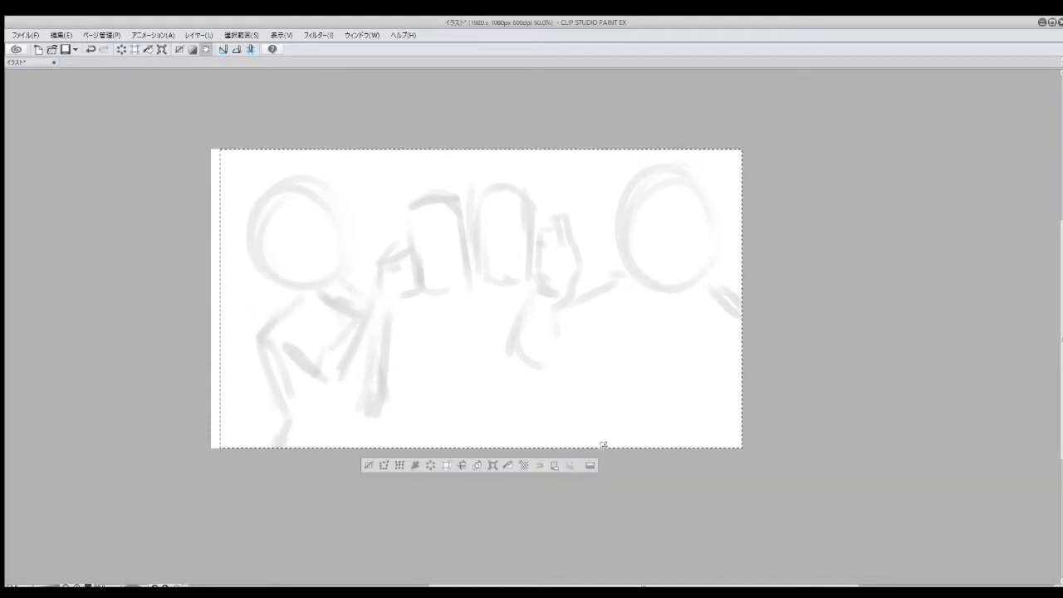
{"action": "key", "text": "ctrl+t"}
{"action": "key", "text": "ctrl+z"}
{"action": "key", "text": "ctrl+z"}
{"action": "key", "text": "ctrl+t"}
{"action": "left_click_drag", "start_coordinate": [620, 375], "coordinate": [607, 370]}
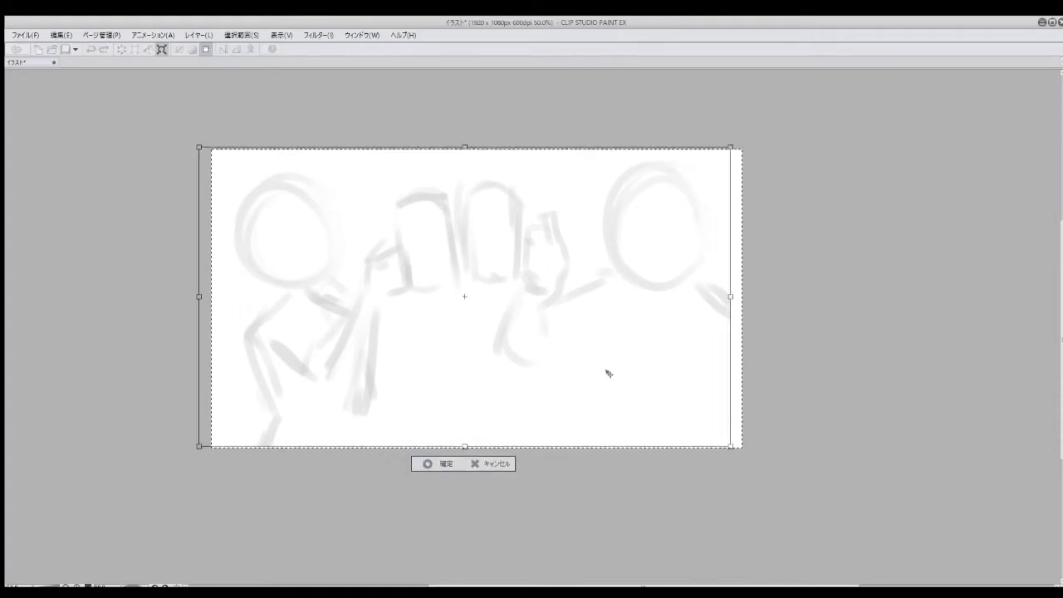
{"action": "key", "text": "Return"}
Step: Sketch the left figure's chin line, near shoulder, folded forearm and hip line
{"action": "mouse_move", "coordinate": [274, 281]}
{"action": "left_mouse_down"}
{"action": "mouse_move", "coordinate": [250, 314]}
{"action": "mouse_move", "coordinate": [319, 276]}
{"action": "left_mouse_up"}
{"action": "left_click_drag", "start_coordinate": [263, 366], "coordinate": [307, 416]}
{"action": "left_click_drag", "start_coordinate": [375, 396], "coordinate": [395, 443]}
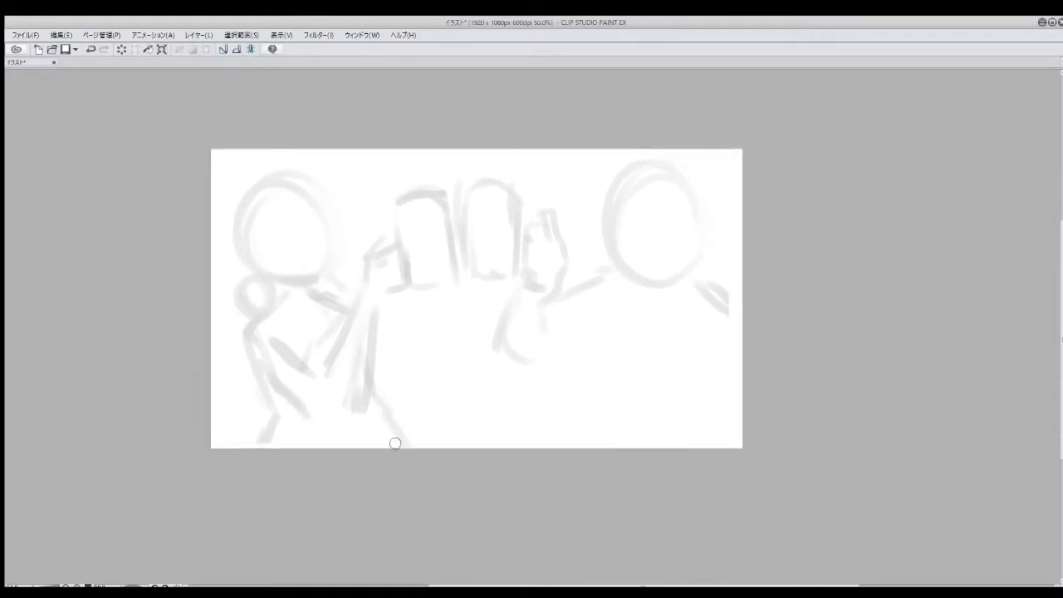
{"action": "key", "text": "ctrl+z"}
{"action": "mouse_move", "coordinate": [270, 292]}
{"action": "left_mouse_down"}
{"action": "mouse_move", "coordinate": [301, 302]}
{"action": "mouse_move", "coordinate": [316, 276]}
{"action": "left_mouse_up"}
Step: Sketch the right figure's round collar and rear shoulder, and reshape the elbow and sleeve of its raised arm
{"action": "left_click_drag", "start_coordinate": [616, 286], "coordinate": [679, 326]}
{"action": "left_click_drag", "start_coordinate": [719, 241], "coordinate": [684, 330]}
{"action": "left_click_drag", "start_coordinate": [555, 307], "coordinate": [579, 361]}
{"action": "left_click_drag", "start_coordinate": [507, 339], "coordinate": [531, 363]}
{"action": "left_click_drag", "start_coordinate": [521, 290], "coordinate": [548, 358]}
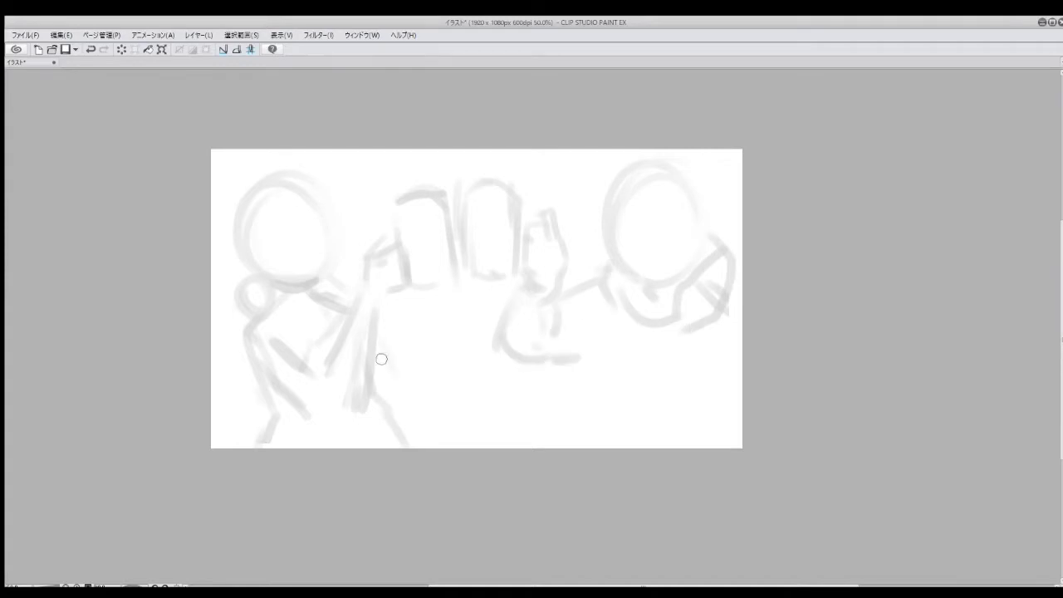
Step: Build up the left figure's back, shoulder, hips and thigh, and add a side line below the right figure's arm
{"action": "left_click_drag", "start_coordinate": [381, 359], "coordinate": [394, 422]}
{"action": "left_click_drag", "start_coordinate": [243, 325], "coordinate": [276, 420]}
{"action": "left_click_drag", "start_coordinate": [323, 278], "coordinate": [349, 319]}
{"action": "left_click_drag", "start_coordinate": [362, 415], "coordinate": [335, 445]}
{"action": "left_click_drag", "start_coordinate": [387, 402], "coordinate": [421, 429]}
{"action": "left_click_drag", "start_coordinate": [321, 425], "coordinate": [357, 411]}
{"action": "left_click_drag", "start_coordinate": [409, 420], "coordinate": [432, 442]}
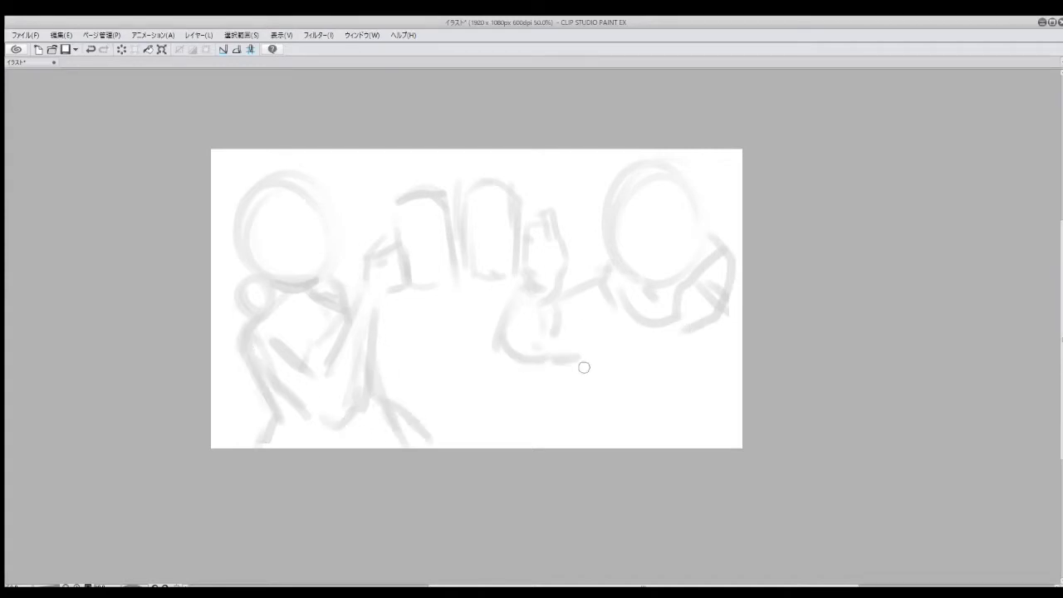
{"action": "left_click_drag", "start_coordinate": [562, 359], "coordinate": [583, 420]}
Step: Lasso the left figure together with its cup and transform it to a slightly larger size
{"action": "left_click_drag", "start_coordinate": [461, 243], "coordinate": [332, 148]}
{"action": "key", "text": "ctrl+t"}
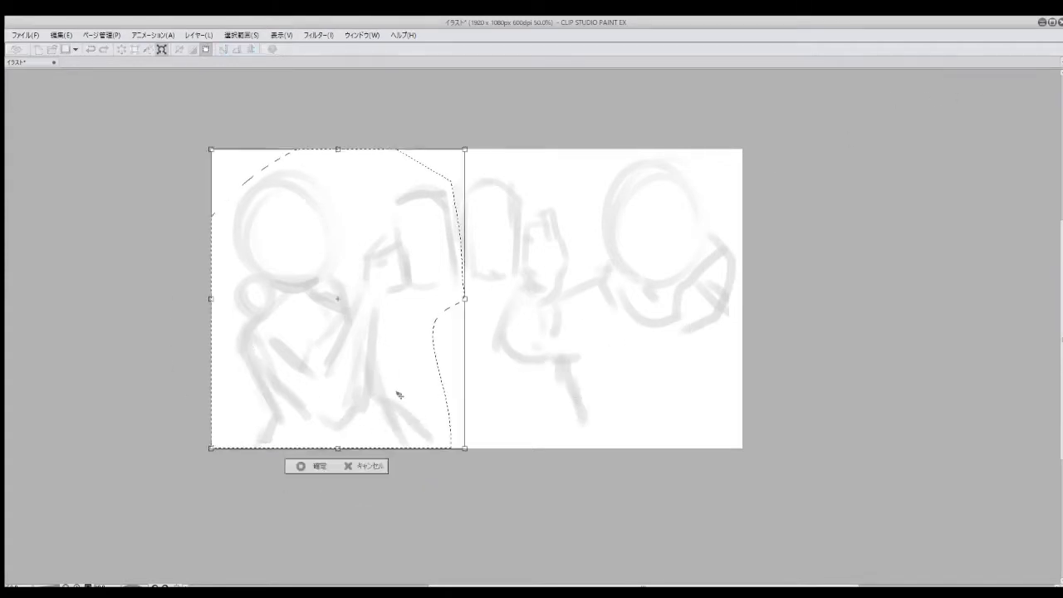
{"action": "mouse_move", "coordinate": [396, 396]}
{"action": "left_mouse_down"}
{"action": "mouse_move", "coordinate": [493, 380]}
{"action": "mouse_move", "coordinate": [439, 415]}
{"action": "mouse_move", "coordinate": [328, 130]}
{"action": "mouse_move", "coordinate": [449, 157]}
{"action": "mouse_move", "coordinate": [368, 415]}
{"action": "left_mouse_up"}
{"action": "key", "text": "Return"}
{"action": "key", "text": "ctrl+t"}
{"action": "key", "text": "Return"}
Step: Lasso the right figure without its cup, transform it to sit closer to the cups, and clear the selection
{"action": "mouse_move", "coordinate": [474, 161]}
{"action": "left_mouse_down"}
{"action": "mouse_move", "coordinate": [612, 470]}
{"action": "mouse_move", "coordinate": [744, 150]}
{"action": "left_mouse_up"}
{"action": "key", "text": "ctrl+t"}
{"action": "left_click_drag", "start_coordinate": [622, 387], "coordinate": [594, 416]}
{"action": "key", "text": "Return"}
{"action": "left_click_drag", "start_coordinate": [555, 207], "coordinate": [589, 344]}
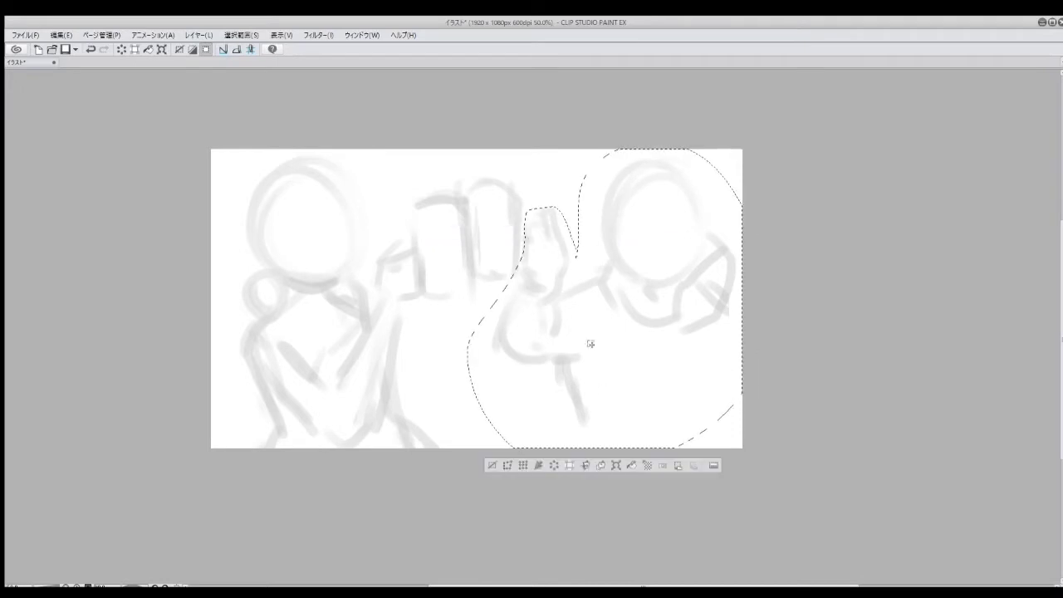
{"action": "key", "text": "ctrl+t"}
{"action": "mouse_move", "coordinate": [779, 257]}
{"action": "left_mouse_down"}
{"action": "mouse_move", "coordinate": [771, 359]}
{"action": "mouse_move", "coordinate": [674, 351]}
{"action": "mouse_move", "coordinate": [598, 441]}
{"action": "left_mouse_up"}
{"action": "left_click", "coordinate": [568, 465]}
{"action": "key", "text": "ctrl+d"}
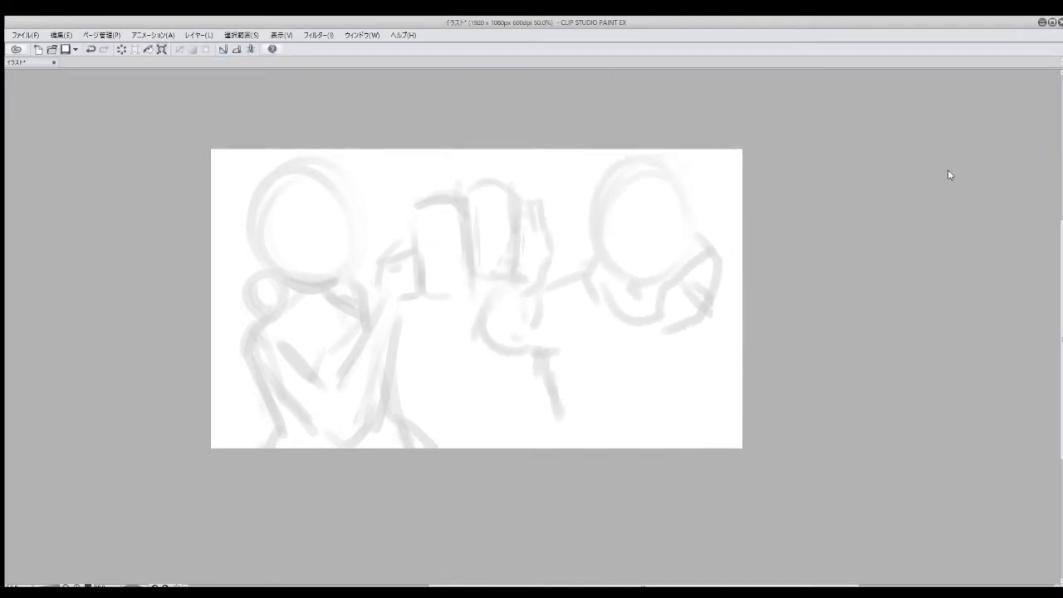
Step: Extend the right figure's rear shoulder and sketch its torso side, waist and thigh
{"action": "left_click_drag", "start_coordinate": [715, 281], "coordinate": [742, 324]}
{"action": "left_click_drag", "start_coordinate": [536, 352], "coordinate": [590, 359]}
{"action": "mouse_move", "coordinate": [584, 378]}
{"action": "left_mouse_down"}
{"action": "mouse_move", "coordinate": [619, 432]}
{"action": "mouse_move", "coordinate": [575, 442]}
{"action": "left_mouse_up"}
{"action": "left_click_drag", "start_coordinate": [691, 436], "coordinate": [737, 419]}
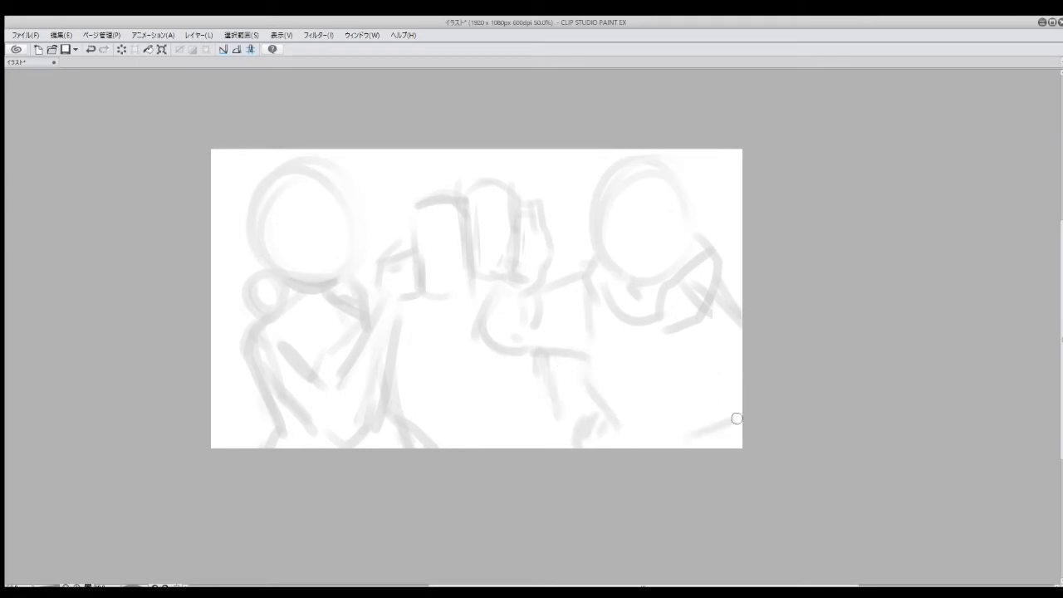
Step: Add strokes to the cups and the left figure's back, and rough in the seated legs of both figures
{"action": "left_click_drag", "start_coordinate": [414, 222], "coordinate": [417, 281]}
{"action": "left_click_drag", "start_coordinate": [479, 250], "coordinate": [480, 274]}
{"action": "left_click_drag", "start_coordinate": [254, 378], "coordinate": [264, 424]}
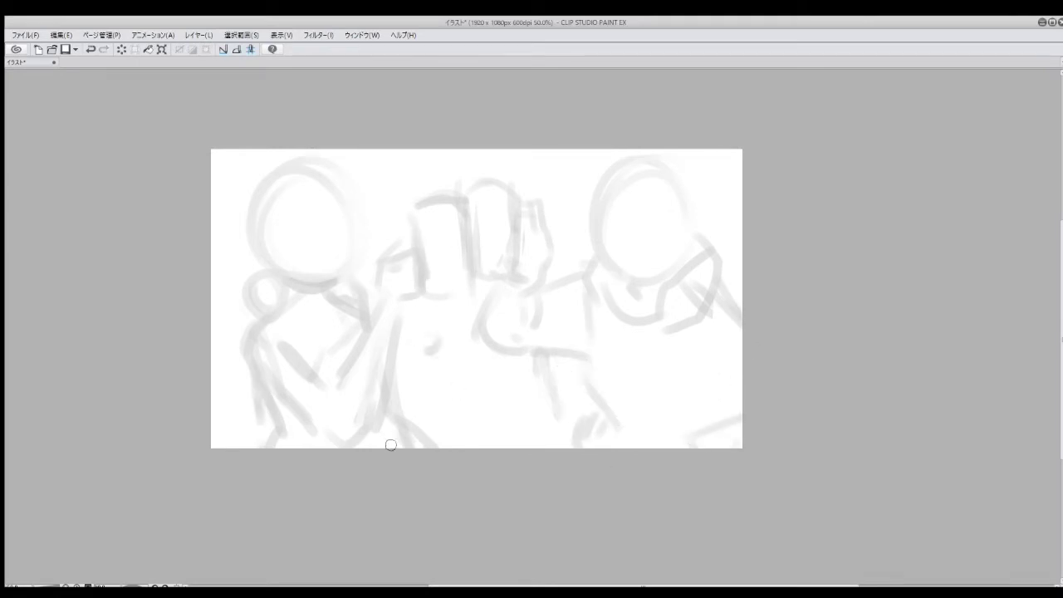
{"action": "mouse_move", "coordinate": [389, 422]}
{"action": "left_mouse_down"}
{"action": "mouse_move", "coordinate": [446, 424]}
{"action": "mouse_move", "coordinate": [586, 469]}
{"action": "mouse_move", "coordinate": [464, 453]}
{"action": "left_mouse_up"}
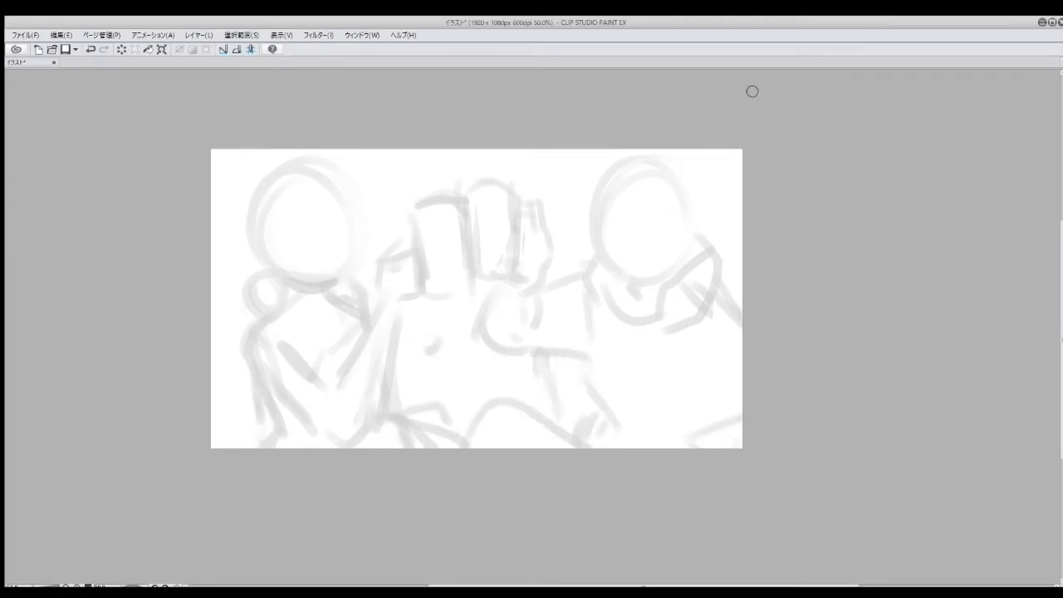
{"action": "mouse_move", "coordinate": [691, 424]}
{"action": "left_mouse_down"}
{"action": "mouse_move", "coordinate": [624, 434]}
{"action": "mouse_move", "coordinate": [741, 400]}
{"action": "left_mouse_up"}
Step: Lasso the left figure's head and body without the cup and rotate the selection slightly clockwise
{"action": "key", "text": "m"}
{"action": "mouse_move", "coordinate": [361, 145]}
{"action": "left_mouse_down"}
{"action": "mouse_move", "coordinate": [451, 380]}
{"action": "mouse_move", "coordinate": [353, 141]}
{"action": "left_mouse_up"}
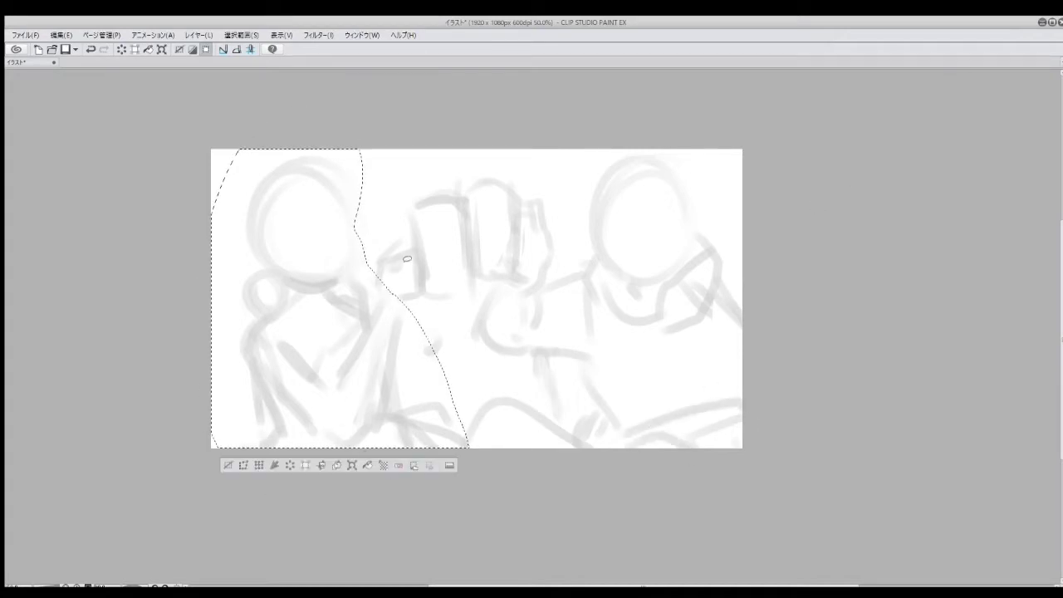
{"action": "key", "text": "ctrl+t"}
{"action": "mouse_move", "coordinate": [445, 384]}
{"action": "left_mouse_down"}
{"action": "mouse_move", "coordinate": [434, 395]}
{"action": "mouse_move", "coordinate": [477, 357]}
{"action": "mouse_move", "coordinate": [472, 404]}
{"action": "left_mouse_up"}
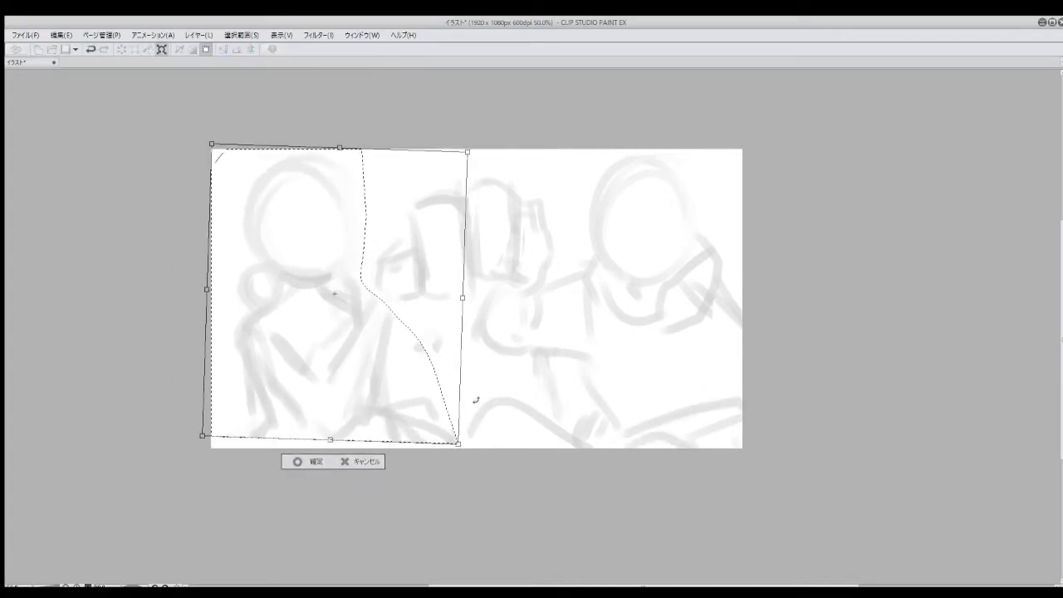
{"action": "key", "text": "Return"}
Step: Add a curved eye guideline to the right figure's face and sketch its fingers and the rims of both cups
{"action": "mouse_move", "coordinate": [604, 243]}
{"action": "left_mouse_down"}
{"action": "mouse_move", "coordinate": [656, 249]}
{"action": "mouse_move", "coordinate": [671, 238]}
{"action": "left_mouse_up"}
{"action": "left_click_drag", "start_coordinate": [538, 231], "coordinate": [537, 264]}
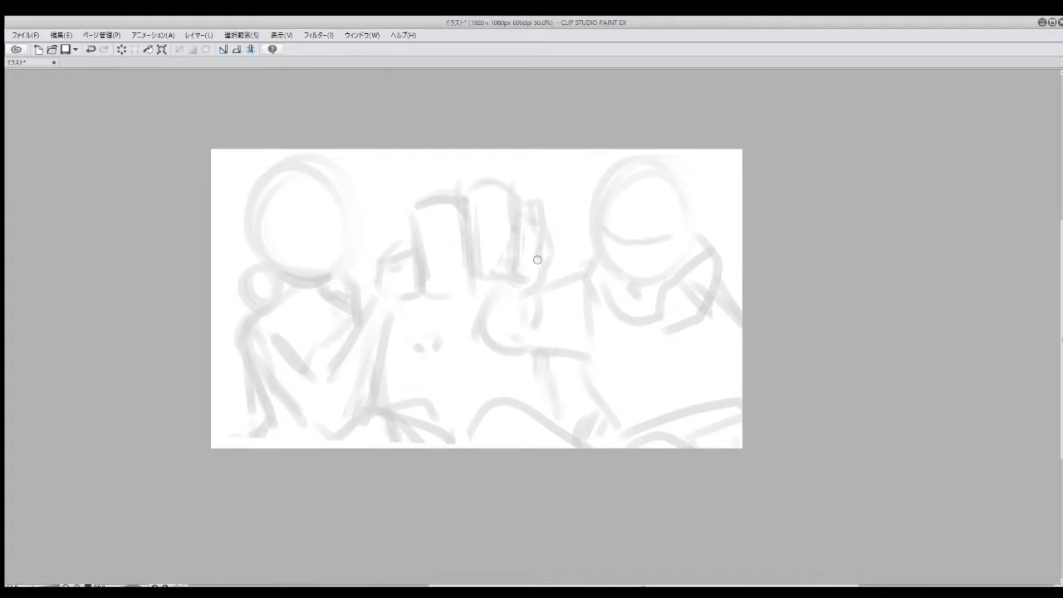
{"action": "mouse_move", "coordinate": [537, 201]}
{"action": "left_mouse_down"}
{"action": "mouse_move", "coordinate": [530, 224]}
{"action": "mouse_move", "coordinate": [498, 207]}
{"action": "left_mouse_up"}
{"action": "left_click_drag", "start_coordinate": [476, 187], "coordinate": [523, 178]}
{"action": "left_click_drag", "start_coordinate": [414, 200], "coordinate": [453, 191]}
{"action": "mouse_move", "coordinate": [415, 213]}
{"action": "left_mouse_down"}
{"action": "mouse_move", "coordinate": [462, 220]}
{"action": "mouse_move", "coordinate": [442, 245]}
{"action": "left_mouse_up"}
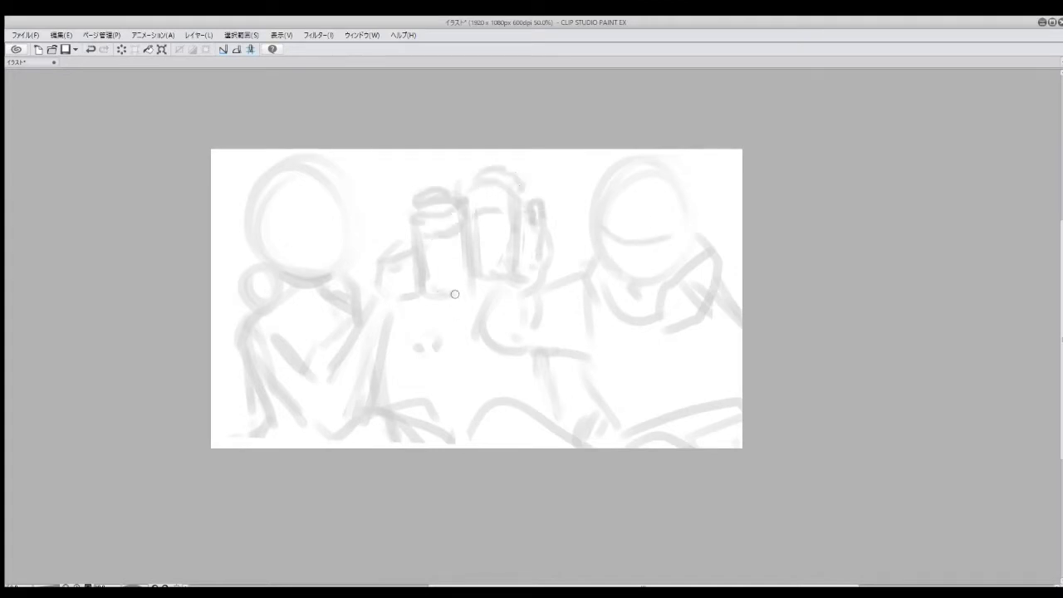
Step: Draw crossed face guidelines on the left figure's head and sketch the collar on both sides of its neck
{"action": "left_click_drag", "start_coordinate": [274, 242], "coordinate": [349, 232]}
{"action": "left_click_drag", "start_coordinate": [316, 215], "coordinate": [325, 266]}
{"action": "left_click_drag", "start_coordinate": [270, 309], "coordinate": [294, 286]}
{"action": "left_click_drag", "start_coordinate": [330, 284], "coordinate": [364, 317]}
Step: Sketch the left figure's seated thighs and define its folded arm and raised arm
{"action": "mouse_move", "coordinate": [375, 384]}
{"action": "left_mouse_down"}
{"action": "mouse_move", "coordinate": [395, 437]}
{"action": "mouse_move", "coordinate": [450, 446]}
{"action": "left_mouse_up"}
{"action": "mouse_move", "coordinate": [214, 438]}
{"action": "left_mouse_down"}
{"action": "mouse_move", "coordinate": [251, 440]}
{"action": "mouse_move", "coordinate": [261, 421]}
{"action": "left_mouse_up"}
{"action": "left_click_drag", "start_coordinate": [402, 416], "coordinate": [443, 446]}
{"action": "left_click_drag", "start_coordinate": [261, 322], "coordinate": [299, 351]}
{"action": "left_click_drag", "start_coordinate": [258, 316], "coordinate": [327, 383]}
{"action": "left_click_drag", "start_coordinate": [254, 351], "coordinate": [327, 437]}
{"action": "left_click_drag", "start_coordinate": [374, 302], "coordinate": [324, 395]}
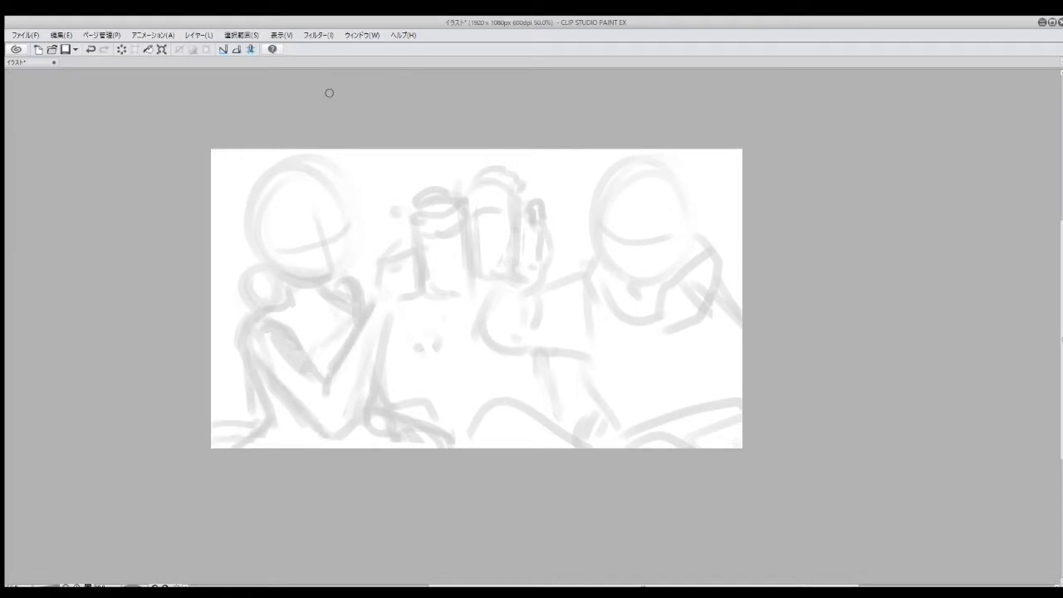
Step: Sketch the fringes of both figures and strengthen the contours of their heads and the right figure's jaw
{"action": "left_click_drag", "start_coordinate": [269, 196], "coordinate": [348, 219]}
{"action": "left_click_drag", "start_coordinate": [244, 249], "coordinate": [249, 174]}
{"action": "left_click_drag", "start_coordinate": [246, 222], "coordinate": [292, 153]}
{"action": "mouse_move", "coordinate": [648, 176]}
{"action": "left_mouse_down"}
{"action": "mouse_move", "coordinate": [676, 229]}
{"action": "mouse_move", "coordinate": [640, 231]}
{"action": "left_mouse_up"}
{"action": "mouse_move", "coordinate": [687, 220]}
{"action": "left_mouse_down"}
{"action": "mouse_move", "coordinate": [694, 246]}
{"action": "mouse_move", "coordinate": [648, 284]}
{"action": "mouse_move", "coordinate": [614, 284]}
{"action": "left_mouse_up"}
{"action": "left_click_drag", "start_coordinate": [658, 161], "coordinate": [699, 220]}
Step: Draw the front opening of the right figure's jacket below the collar and reinforce its rear shoulder
{"action": "left_click_drag", "start_coordinate": [640, 324], "coordinate": [630, 398]}
{"action": "left_click_drag", "start_coordinate": [657, 324], "coordinate": [688, 376]}
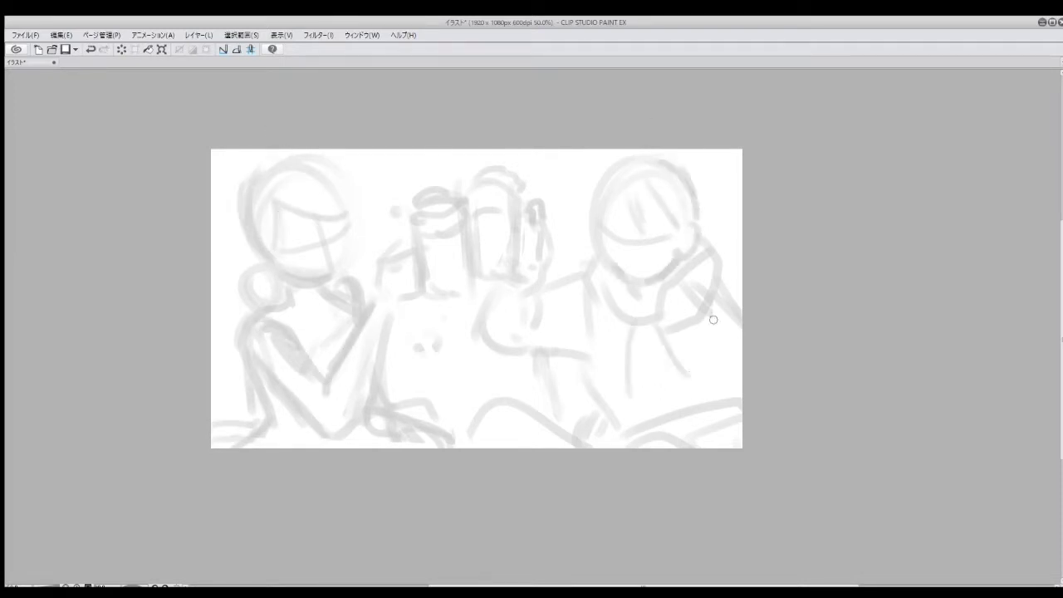
{"action": "left_click_drag", "start_coordinate": [720, 284], "coordinate": [741, 302]}
Step: Sketch the left figure's fingers wrapped around its cup and touch up its elbow
{"action": "left_click_drag", "start_coordinate": [349, 352], "coordinate": [336, 389]}
{"action": "left_click_drag", "start_coordinate": [386, 277], "coordinate": [381, 296]}
{"action": "left_click_drag", "start_coordinate": [409, 232], "coordinate": [396, 304]}
{"action": "left_click_drag", "start_coordinate": [414, 293], "coordinate": [431, 299]}
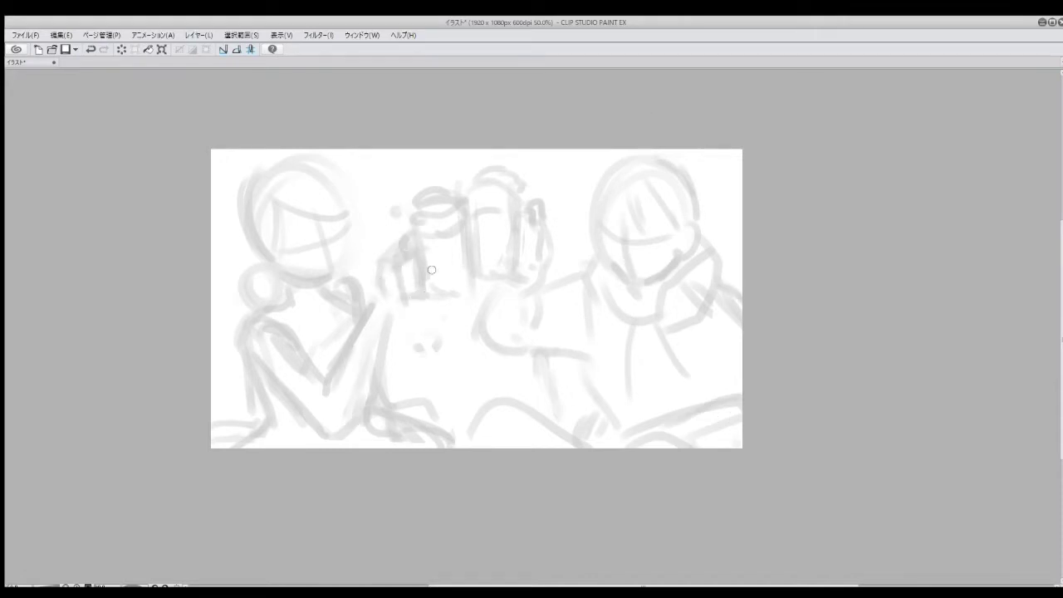
{"action": "left_click_drag", "start_coordinate": [434, 227], "coordinate": [421, 291]}
Step: Sketch the left figure's jaw and neck, undo the misplaced collar strokes and redraw the collar
{"action": "mouse_move", "coordinate": [347, 234]}
{"action": "left_mouse_down"}
{"action": "mouse_move", "coordinate": [319, 308]}
{"action": "mouse_move", "coordinate": [326, 339]}
{"action": "left_mouse_up"}
{"action": "left_click_drag", "start_coordinate": [279, 297], "coordinate": [324, 338]}
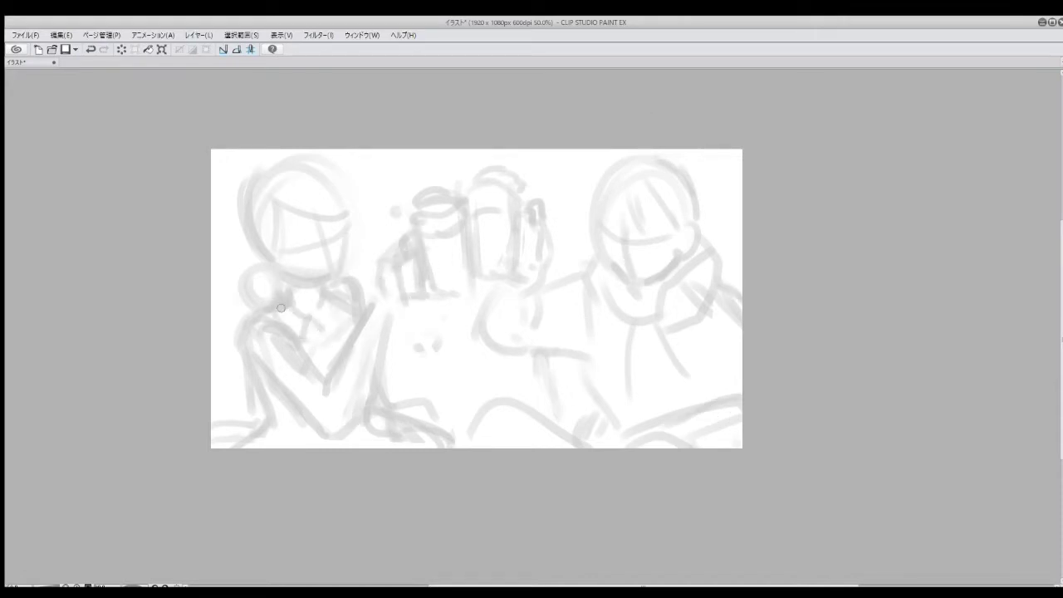
{"action": "key", "text": "ctrl+z"}
{"action": "key", "text": "ctrl+z"}
{"action": "key", "text": "ctrl+z"}
{"action": "left_click_drag", "start_coordinate": [277, 309], "coordinate": [327, 339]}
Step: Firm up the left figure's back, neckline, raised arm and waist contours
{"action": "left_click_drag", "start_coordinate": [257, 300], "coordinate": [243, 397]}
{"action": "left_click_drag", "start_coordinate": [329, 384], "coordinate": [321, 427]}
{"action": "left_click_drag", "start_coordinate": [284, 316], "coordinate": [341, 332]}
{"action": "left_click_drag", "start_coordinate": [276, 394], "coordinate": [271, 436]}
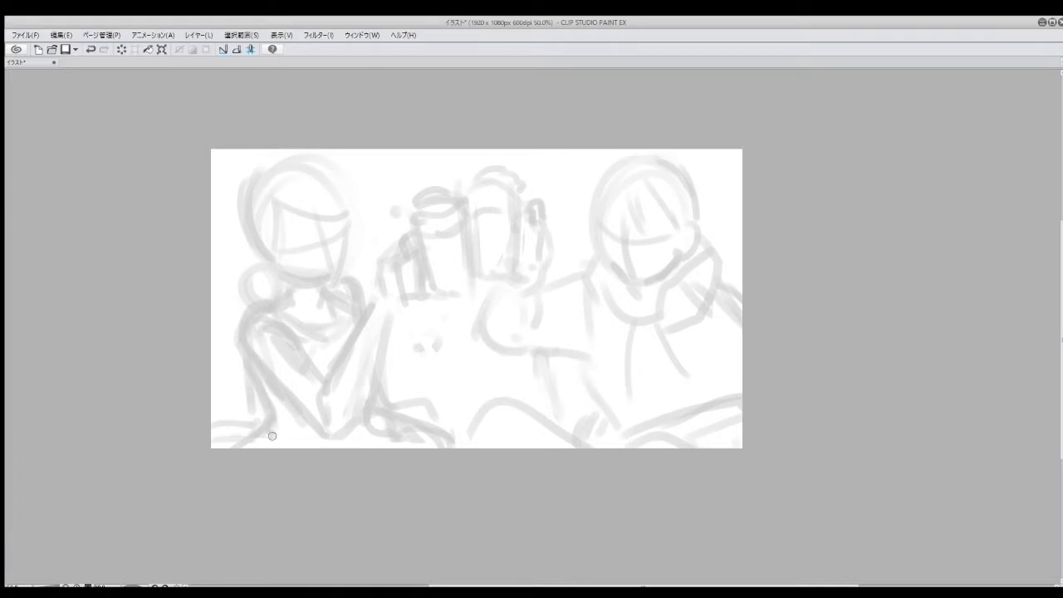
{"action": "left_click_drag", "start_coordinate": [365, 283], "coordinate": [330, 356]}
{"action": "left_click_drag", "start_coordinate": [370, 391], "coordinate": [359, 432]}
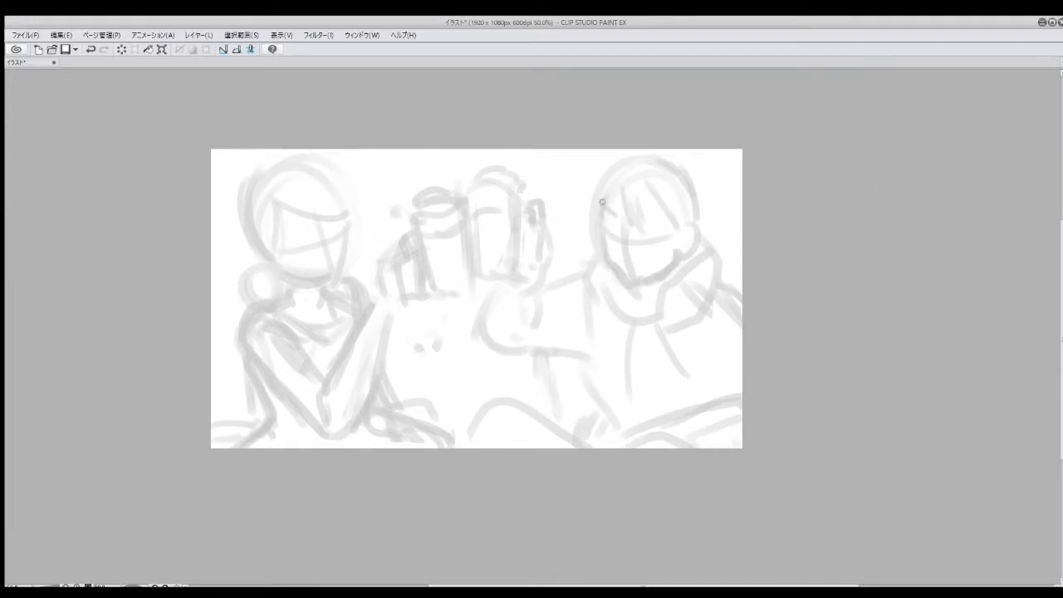
Step: Define the right figure's jaw, crown, back of the head and neck
{"action": "mouse_move", "coordinate": [633, 274]}
{"action": "left_mouse_down"}
{"action": "mouse_move", "coordinate": [671, 232]}
{"action": "mouse_move", "coordinate": [665, 266]}
{"action": "left_mouse_up"}
{"action": "mouse_move", "coordinate": [619, 166]}
{"action": "left_mouse_down"}
{"action": "mouse_move", "coordinate": [591, 200]}
{"action": "mouse_move", "coordinate": [664, 155]}
{"action": "left_mouse_up"}
{"action": "left_click_drag", "start_coordinate": [685, 174], "coordinate": [700, 203]}
{"action": "left_click_drag", "start_coordinate": [648, 287], "coordinate": [657, 306]}
Step: Reinforce the right figure's raised arm from shoulder to elbow, including the sleeve's lower edge
{"action": "left_click_drag", "start_coordinate": [612, 267], "coordinate": [542, 293]}
{"action": "left_click_drag", "start_coordinate": [532, 287], "coordinate": [511, 349]}
{"action": "left_click_drag", "start_coordinate": [558, 349], "coordinate": [596, 364]}
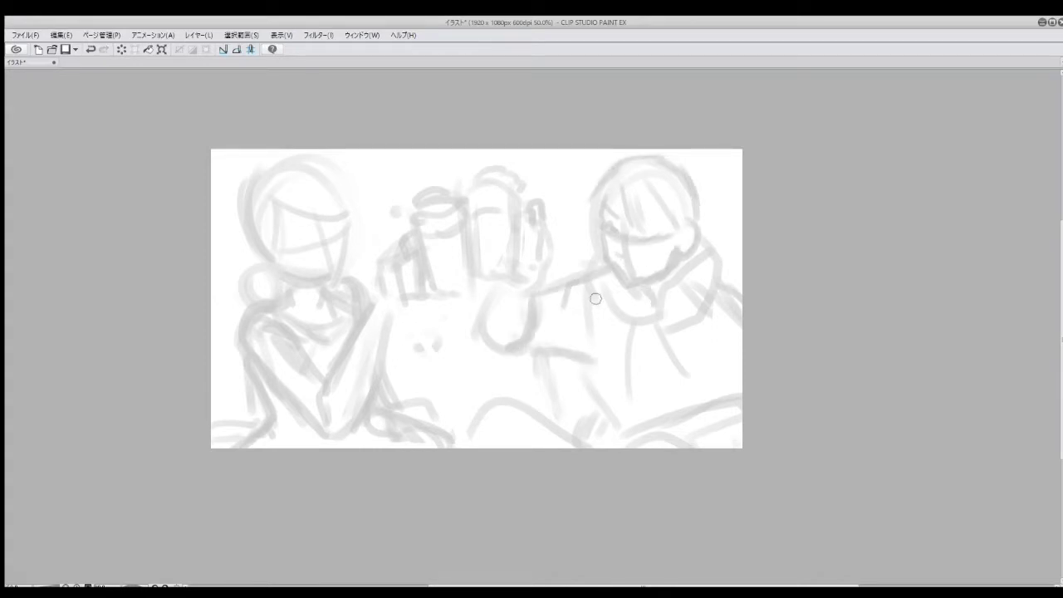
Step: Sketch the right figure's torso side and the overlapping shapes of its seated legs
{"action": "left_click_drag", "start_coordinate": [597, 295], "coordinate": [617, 419]}
{"action": "left_click_drag", "start_coordinate": [719, 266], "coordinate": [741, 295]}
{"action": "key", "text": "ctrl+z"}
{"action": "left_click_drag", "start_coordinate": [623, 442], "coordinate": [699, 426]}
{"action": "left_click_drag", "start_coordinate": [678, 381], "coordinate": [624, 416]}
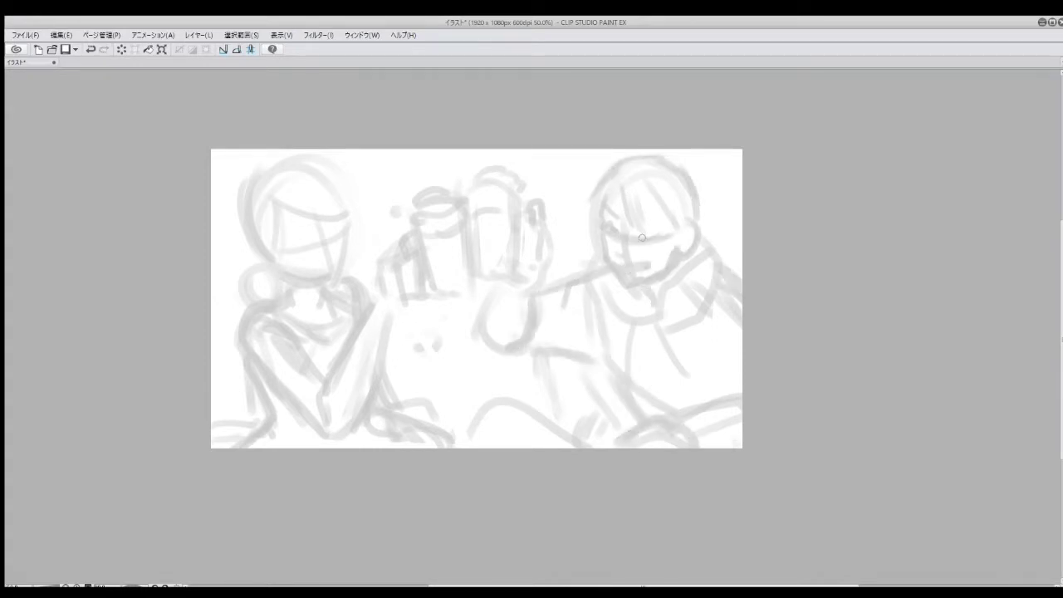
Step: Sketch the left figure's facial features and its swept fringe
{"action": "mouse_move", "coordinate": [287, 221]}
{"action": "left_mouse_down"}
{"action": "mouse_move", "coordinate": [311, 231]}
{"action": "mouse_move", "coordinate": [321, 261]}
{"action": "left_mouse_up"}
{"action": "left_click_drag", "start_coordinate": [276, 194], "coordinate": [301, 214]}
{"action": "left_click_drag", "start_coordinate": [310, 219], "coordinate": [336, 214]}
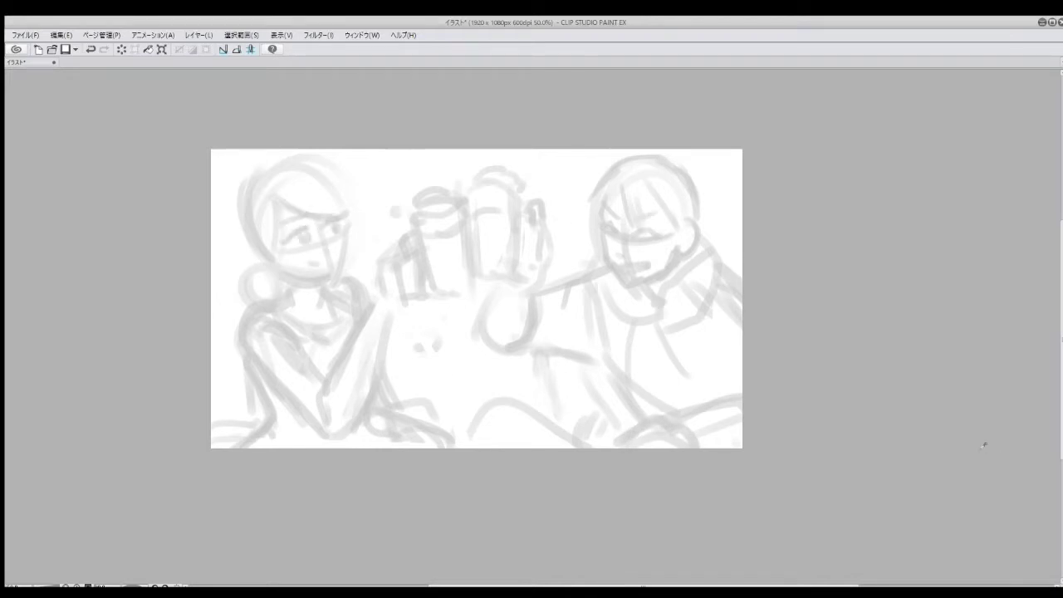
Step: Add folds to the left figure's folded arm and torso, and draw its garment flaring out behind the back
{"action": "left_click_drag", "start_coordinate": [314, 301], "coordinate": [286, 369]}
{"action": "left_click_drag", "start_coordinate": [297, 396], "coordinate": [286, 439]}
{"action": "left_click_drag", "start_coordinate": [245, 345], "coordinate": [253, 442]}
{"action": "left_click_drag", "start_coordinate": [264, 415], "coordinate": [284, 447]}
{"action": "key", "text": "ctrl+z"}
{"action": "left_click_drag", "start_coordinate": [247, 374], "coordinate": [212, 426]}
Step: Redraw the left figure's raised forearm and the outline of the hand holding the cup
{"action": "mouse_move", "coordinate": [344, 359]}
{"action": "left_mouse_down"}
{"action": "mouse_move", "coordinate": [324, 380]}
{"action": "mouse_move", "coordinate": [391, 318]}
{"action": "left_mouse_up"}
{"action": "left_click_drag", "start_coordinate": [387, 332], "coordinate": [356, 410]}
{"action": "mouse_move", "coordinate": [380, 300]}
{"action": "left_mouse_down"}
{"action": "mouse_move", "coordinate": [390, 254]}
{"action": "mouse_move", "coordinate": [417, 237]}
{"action": "left_mouse_up"}
{"action": "left_click_drag", "start_coordinate": [422, 255], "coordinate": [399, 320]}
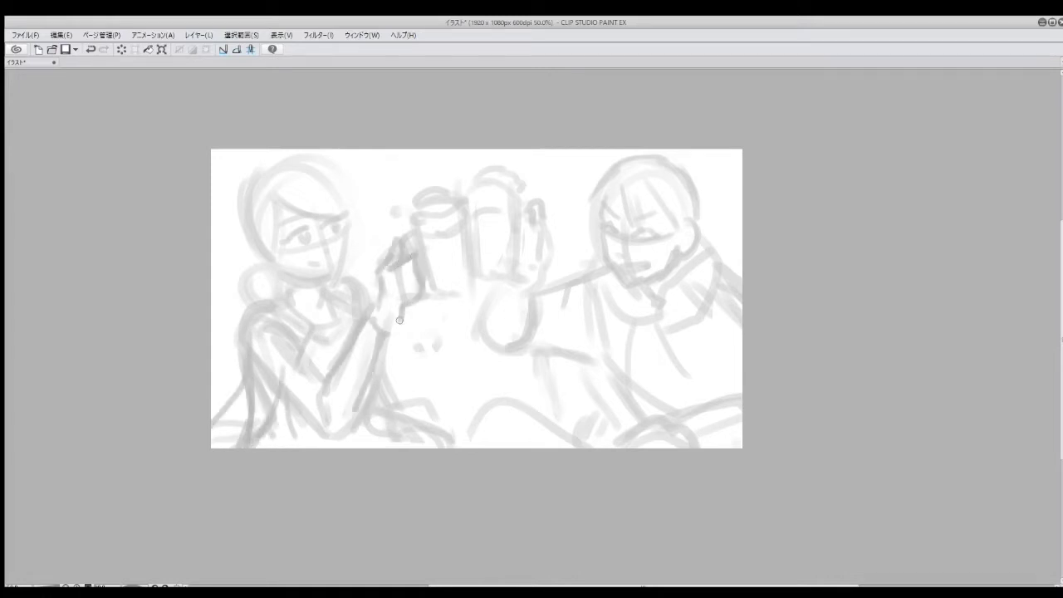
Step: Refine the left figure's cheek and collar, and strengthen its hip and thigh lines
{"action": "left_click_drag", "start_coordinate": [342, 198], "coordinate": [341, 231]}
{"action": "mouse_move", "coordinate": [296, 284]}
{"action": "left_mouse_down"}
{"action": "mouse_move", "coordinate": [326, 278]}
{"action": "mouse_move", "coordinate": [317, 337]}
{"action": "left_mouse_up"}
{"action": "left_click_drag", "start_coordinate": [376, 382], "coordinate": [349, 444]}
{"action": "left_click_drag", "start_coordinate": [363, 424], "coordinate": [459, 445]}
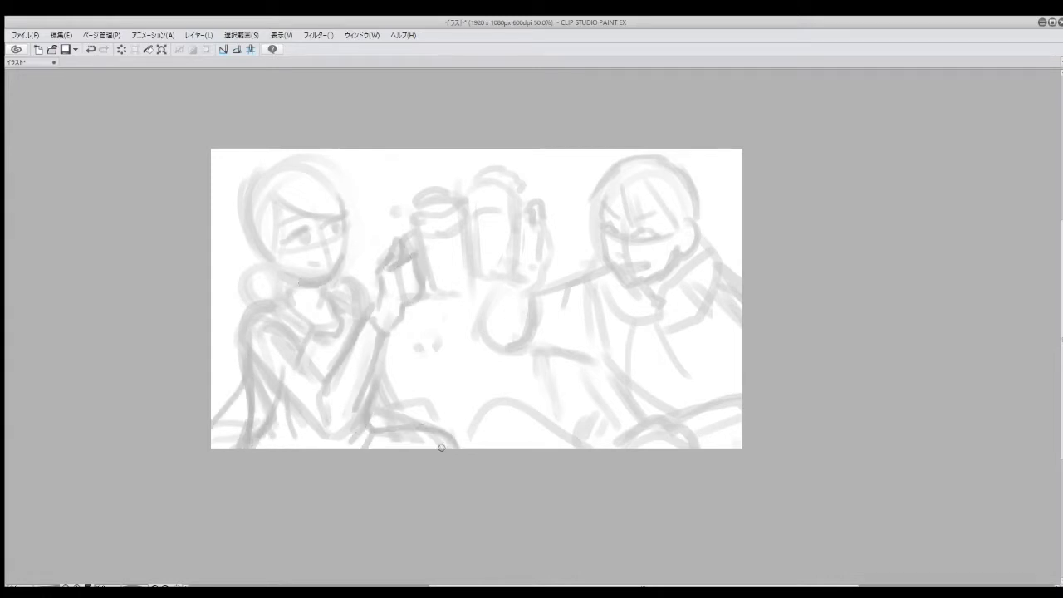
{"action": "left_click_drag", "start_coordinate": [393, 411], "coordinate": [468, 447]}
Step: Add sleeve folds to the left figure's upper arm, and define its cup's edge and its wrist
{"action": "left_click_drag", "start_coordinate": [304, 309], "coordinate": [266, 359]}
{"action": "left_click_drag", "start_coordinate": [274, 357], "coordinate": [271, 397]}
{"action": "left_click_drag", "start_coordinate": [472, 213], "coordinate": [468, 287]}
{"action": "mouse_move", "coordinate": [447, 292]}
{"action": "left_mouse_down"}
{"action": "mouse_move", "coordinate": [465, 287]}
{"action": "mouse_move", "coordinate": [382, 316]}
{"action": "left_mouse_up"}
{"action": "left_click_drag", "start_coordinate": [387, 291], "coordinate": [372, 326]}
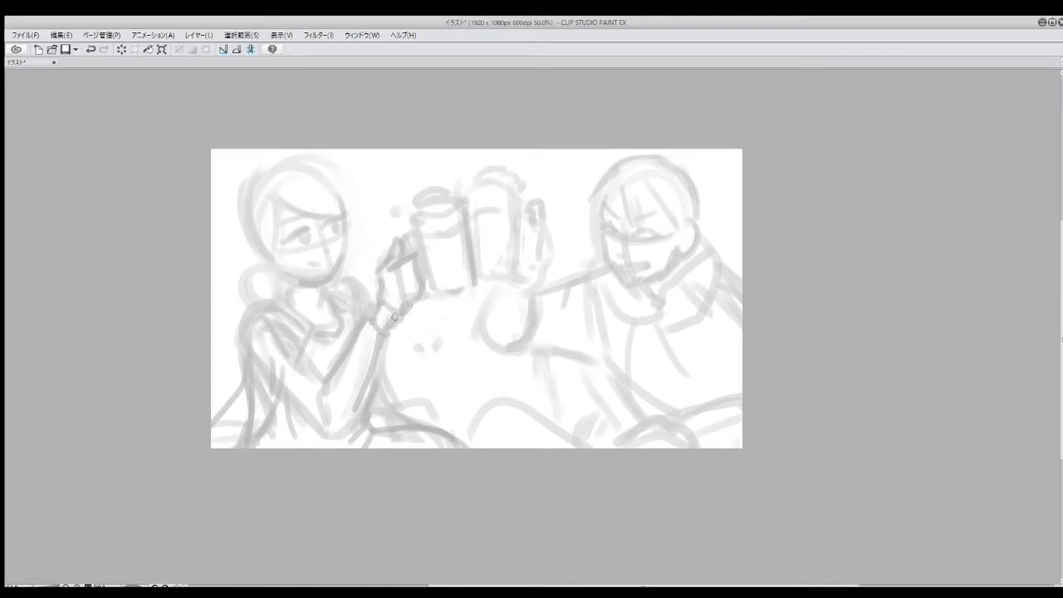
Step: Strengthen the right figure's cup, refine the hand and wrist holding it, and redraw the upper line of the raised arm
{"action": "key", "text": "ctrl+z"}
{"action": "mouse_move", "coordinate": [470, 248]}
{"action": "left_mouse_down"}
{"action": "mouse_move", "coordinate": [483, 182]}
{"action": "mouse_move", "coordinate": [521, 264]}
{"action": "left_mouse_up"}
{"action": "mouse_move", "coordinate": [504, 278]}
{"action": "left_mouse_down"}
{"action": "mouse_move", "coordinate": [533, 296]}
{"action": "mouse_move", "coordinate": [508, 356]}
{"action": "left_mouse_up"}
{"action": "left_click_drag", "start_coordinate": [532, 301], "coordinate": [540, 332]}
{"action": "mouse_move", "coordinate": [522, 226]}
{"action": "left_mouse_down"}
{"action": "mouse_move", "coordinate": [528, 264]}
{"action": "mouse_move", "coordinate": [548, 263]}
{"action": "left_mouse_up"}
{"action": "left_click_drag", "start_coordinate": [540, 283], "coordinate": [590, 263]}
Step: Define the right figure's collar and ear, and add fringe strands and facial lines to its head
{"action": "left_click_drag", "start_coordinate": [615, 272], "coordinate": [642, 314]}
{"action": "left_click_drag", "start_coordinate": [690, 264], "coordinate": [661, 317]}
{"action": "left_click_drag", "start_coordinate": [703, 236], "coordinate": [685, 271]}
{"action": "left_click_drag", "start_coordinate": [633, 191], "coordinate": [656, 228]}
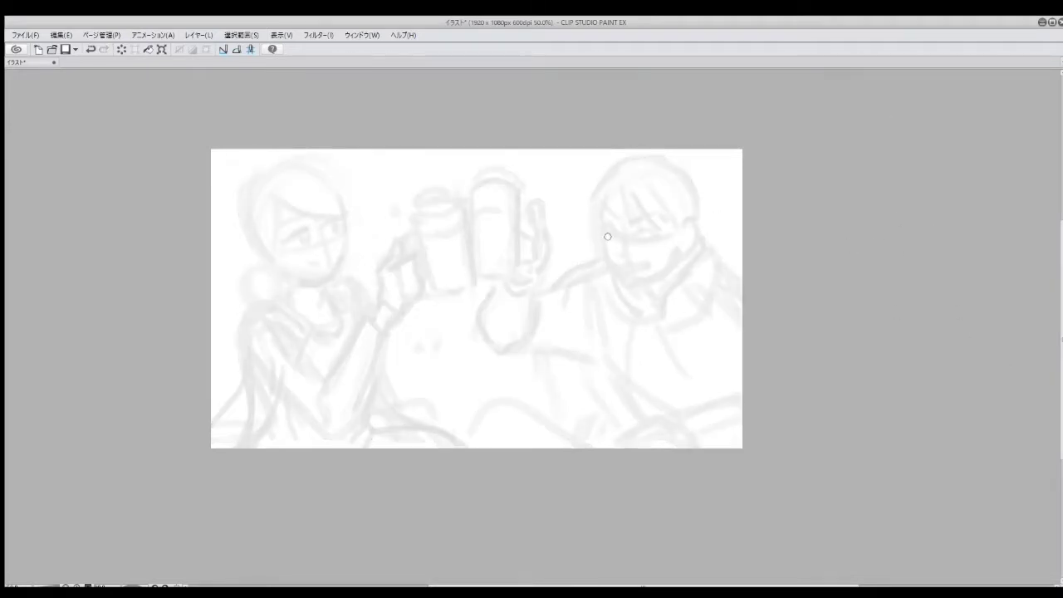
Step: Draw cleaner lines over the right figure's head: skull and jaw outline, fringe strands, ear and back hair tuft
{"action": "scroll", "coordinate": [607, 237], "scroll_direction": "up", "scroll_amount": 1}
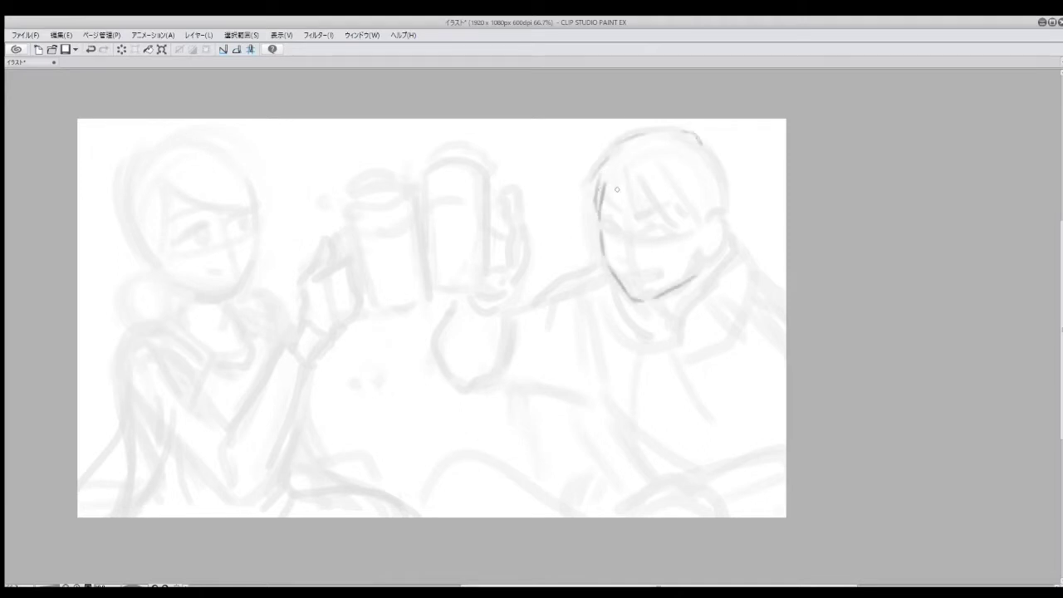
{"action": "left_click_drag", "start_coordinate": [625, 146], "coordinate": [623, 221]}
{"action": "left_click_drag", "start_coordinate": [638, 178], "coordinate": [670, 216]}
{"action": "left_click_drag", "start_coordinate": [703, 252], "coordinate": [719, 258]}
{"action": "left_click_drag", "start_coordinate": [705, 144], "coordinate": [731, 168]}
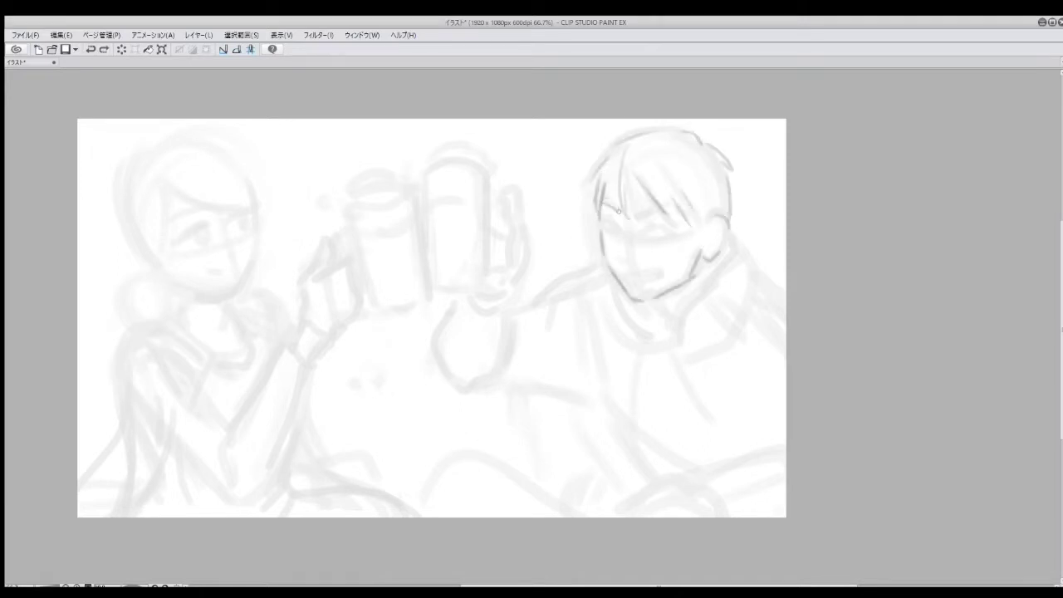
Step: Draw the right figure's neck and the hood's edge rising behind it
{"action": "left_click_drag", "start_coordinate": [732, 260], "coordinate": [750, 222]}
{"action": "left_click_drag", "start_coordinate": [744, 210], "coordinate": [754, 215]}
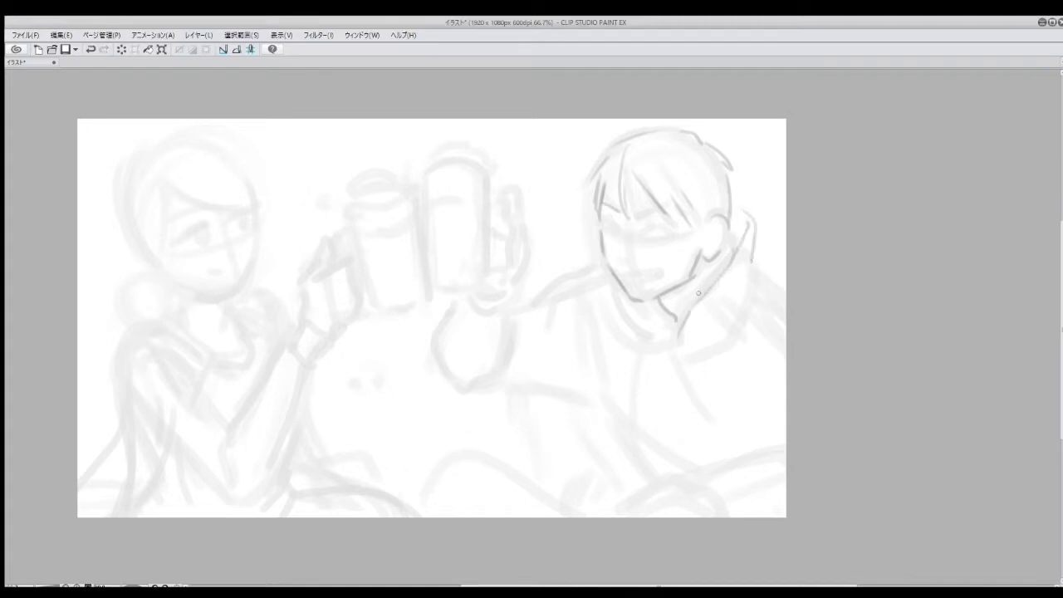
{"action": "left_click_drag", "start_coordinate": [702, 292], "coordinate": [745, 235]}
Step: Draw the right figure's fingers wrapped around the side of its cup and the base of the hand
{"action": "left_click_drag", "start_coordinate": [499, 234], "coordinate": [497, 271]}
{"action": "mouse_move", "coordinate": [499, 200]}
{"action": "left_mouse_down"}
{"action": "mouse_move", "coordinate": [532, 254]}
{"action": "mouse_move", "coordinate": [525, 272]}
{"action": "left_mouse_up"}
{"action": "left_click_drag", "start_coordinate": [487, 294], "coordinate": [509, 291]}
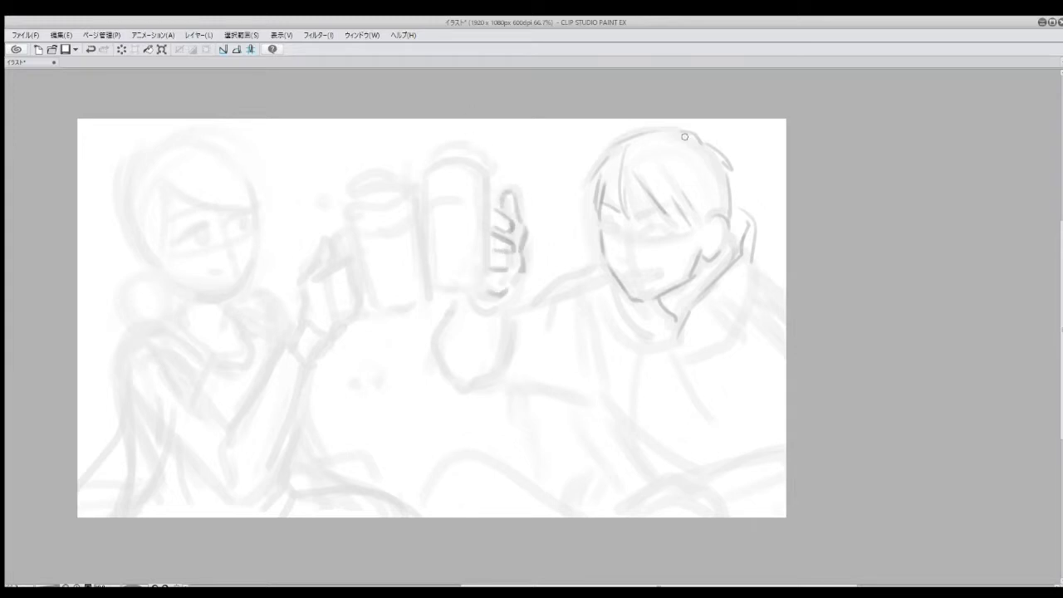
Step: Outline the right figure's cup, then draw its rounded elbow, sleeve cuff and the upper and lower lines of the arm
{"action": "left_click_drag", "start_coordinate": [432, 185], "coordinate": [430, 250]}
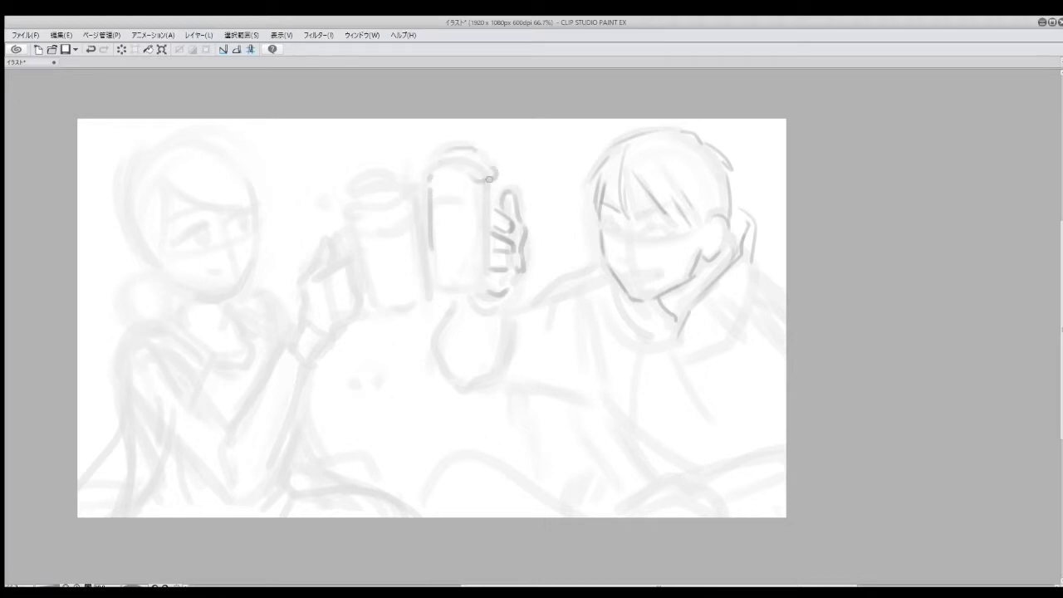
{"action": "mouse_move", "coordinate": [489, 179]}
{"action": "left_mouse_down"}
{"action": "mouse_move", "coordinate": [488, 274]}
{"action": "mouse_move", "coordinate": [440, 282]}
{"action": "mouse_move", "coordinate": [483, 324]}
{"action": "mouse_move", "coordinate": [469, 386]}
{"action": "left_mouse_up"}
{"action": "left_click_drag", "start_coordinate": [515, 304], "coordinate": [603, 266]}
{"action": "left_click_drag", "start_coordinate": [519, 380], "coordinate": [565, 380]}
{"action": "left_click_drag", "start_coordinate": [519, 319], "coordinate": [518, 365]}
{"action": "left_click_drag", "start_coordinate": [494, 384], "coordinate": [553, 381]}
{"action": "left_click_drag", "start_coordinate": [557, 386], "coordinate": [594, 393]}
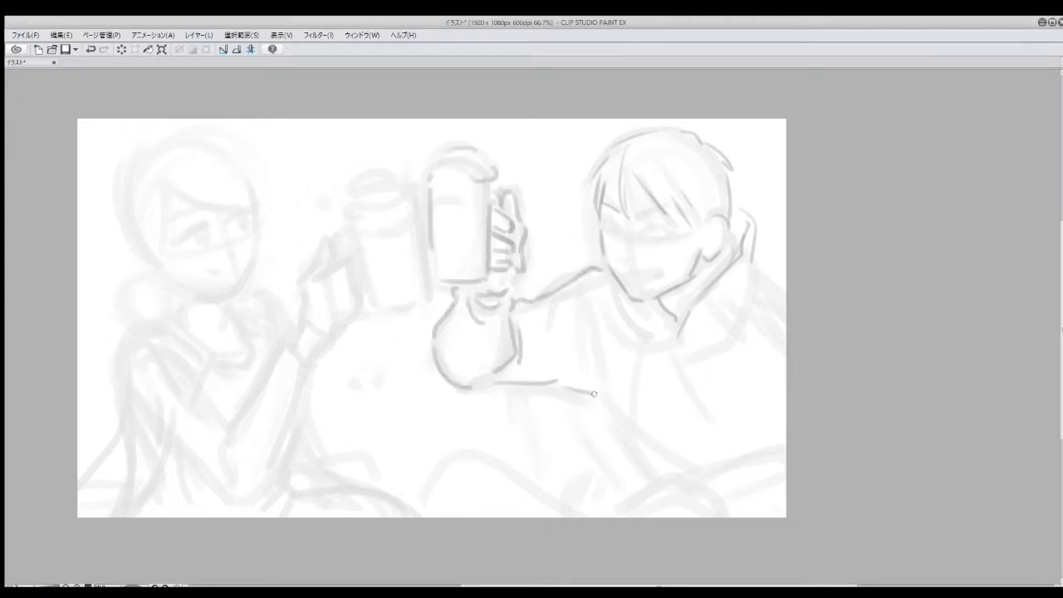
Step: Draw the right figure's hoodie, with the armpit fold, torso side, collar, hood and chest folds
{"action": "left_click_drag", "start_coordinate": [576, 337], "coordinate": [614, 389]}
{"action": "left_click_drag", "start_coordinate": [616, 400], "coordinate": [664, 482]}
{"action": "left_click_drag", "start_coordinate": [606, 278], "coordinate": [644, 337]}
{"action": "mouse_move", "coordinate": [652, 304]}
{"action": "left_mouse_down"}
{"action": "mouse_move", "coordinate": [662, 338]}
{"action": "mouse_move", "coordinate": [762, 299]}
{"action": "left_mouse_up"}
{"action": "left_click_drag", "start_coordinate": [759, 240], "coordinate": [786, 291]}
{"action": "left_click_drag", "start_coordinate": [683, 359], "coordinate": [716, 413]}
{"action": "left_click_drag", "start_coordinate": [641, 364], "coordinate": [666, 434]}
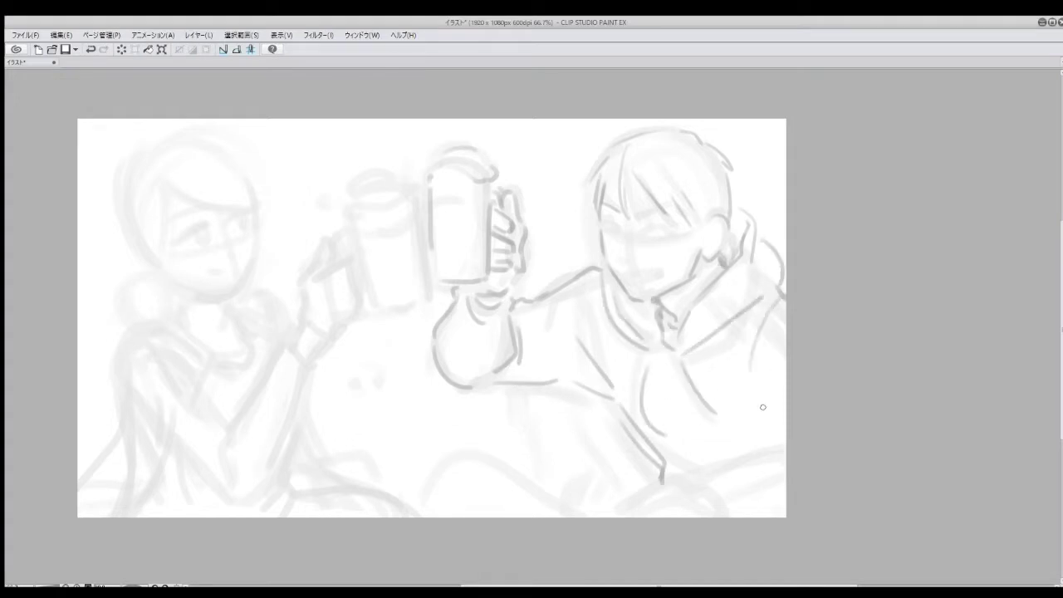
Step: Draw the right figure's far sleeve, the hand resting in its lap, and its bent crossed legs
{"action": "mouse_move", "coordinate": [783, 332]}
{"action": "left_mouse_down"}
{"action": "mouse_move", "coordinate": [758, 380]}
{"action": "mouse_move", "coordinate": [783, 445]}
{"action": "left_mouse_up"}
{"action": "mouse_move", "coordinate": [632, 508]}
{"action": "left_mouse_down"}
{"action": "mouse_move", "coordinate": [710, 466]}
{"action": "mouse_move", "coordinate": [735, 515]}
{"action": "mouse_move", "coordinate": [720, 500]}
{"action": "left_mouse_up"}
{"action": "left_click_drag", "start_coordinate": [439, 508], "coordinate": [544, 479]}
{"action": "mouse_move", "coordinate": [489, 467]}
{"action": "left_mouse_down"}
{"action": "mouse_move", "coordinate": [540, 498]}
{"action": "mouse_move", "coordinate": [545, 517]}
{"action": "left_mouse_up"}
{"action": "left_click_drag", "start_coordinate": [552, 485], "coordinate": [630, 503]}
{"action": "left_click_drag", "start_coordinate": [647, 457], "coordinate": [650, 486]}
Step: Undo the right figure's torso side line and redraw it curving down to the lap
{"action": "key", "text": "ctrl+z"}
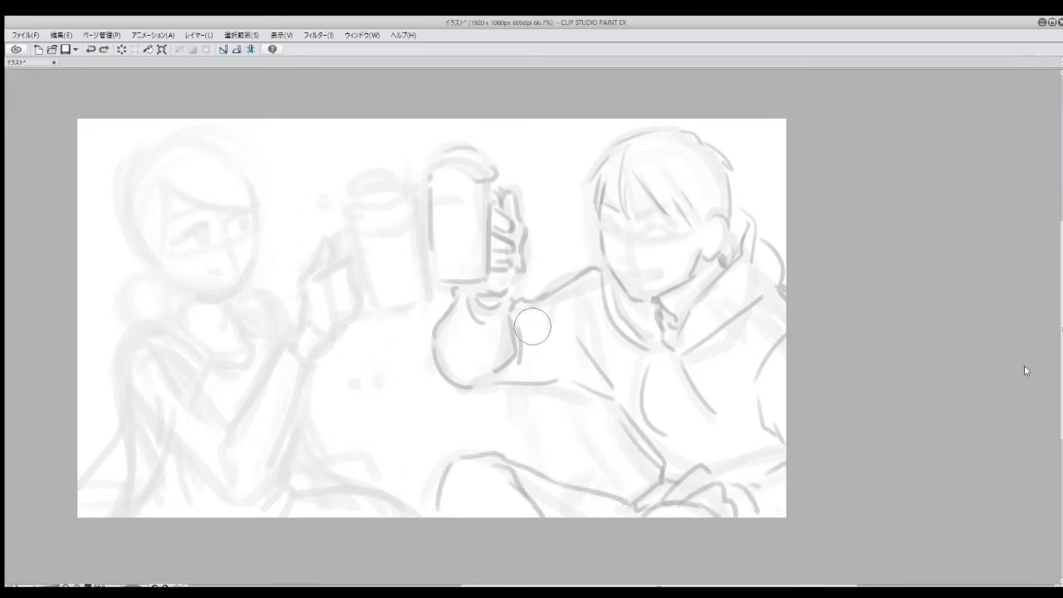
{"action": "key", "text": "ctrl+z"}
{"action": "key", "text": "ctrl+z"}
{"action": "mouse_move", "coordinate": [615, 403]}
{"action": "left_mouse_down"}
{"action": "mouse_move", "coordinate": [644, 461]}
{"action": "mouse_move", "coordinate": [648, 500]}
{"action": "left_mouse_up"}
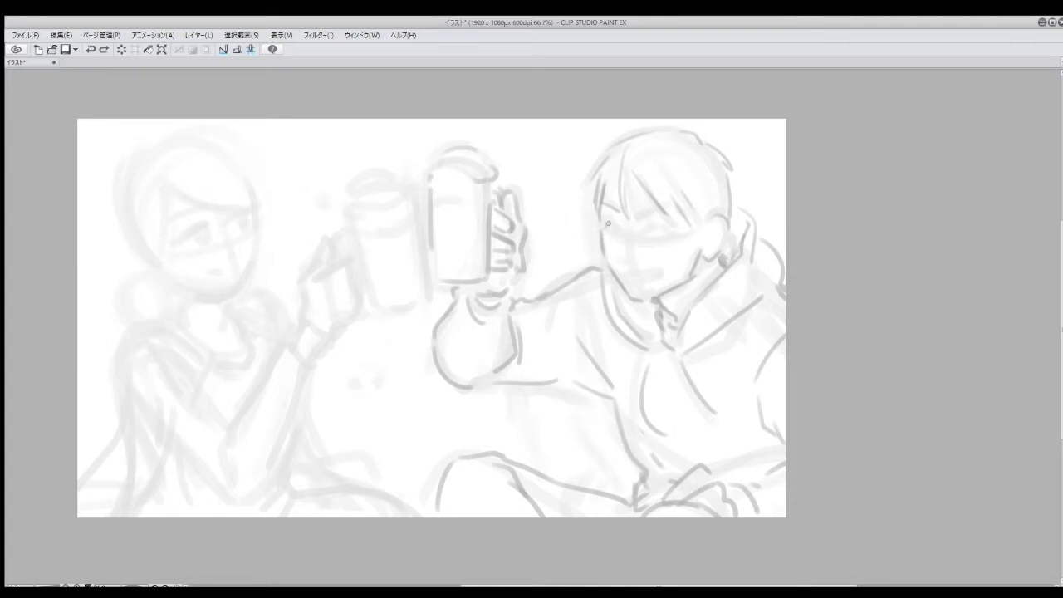
Step: Draw the right figure's smiling face with closed curved eyes, eyebrows, nose and open mouth
{"action": "key", "text": "ctrl+plus"}
{"action": "left_click_drag", "start_coordinate": [633, 392], "coordinate": [716, 356]}
{"action": "key", "text": "ctrl+z"}
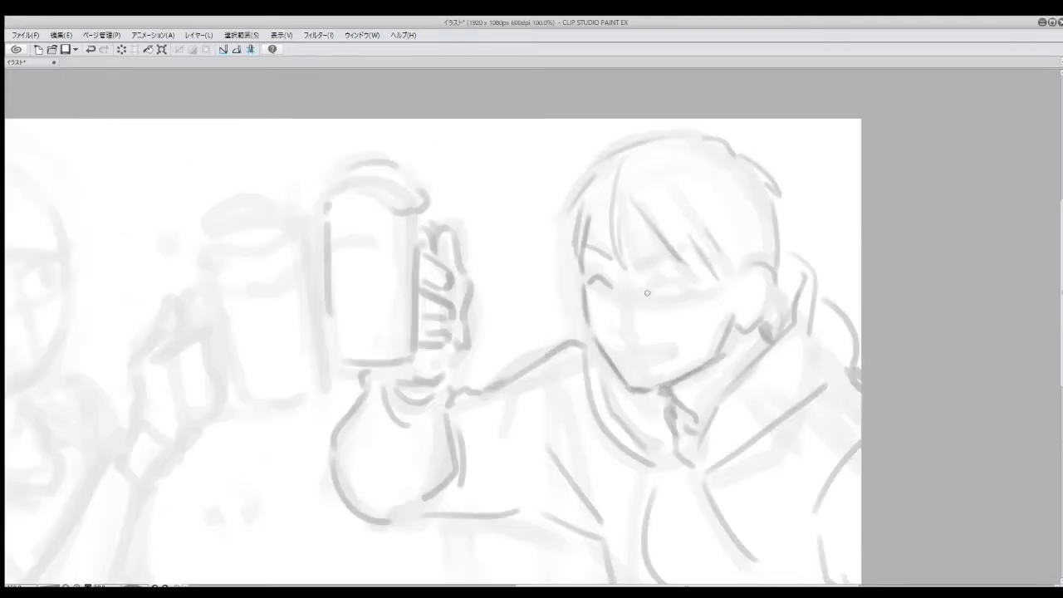
{"action": "left_click_drag", "start_coordinate": [643, 287], "coordinate": [660, 281]}
{"action": "left_click_drag", "start_coordinate": [636, 264], "coordinate": [692, 248]}
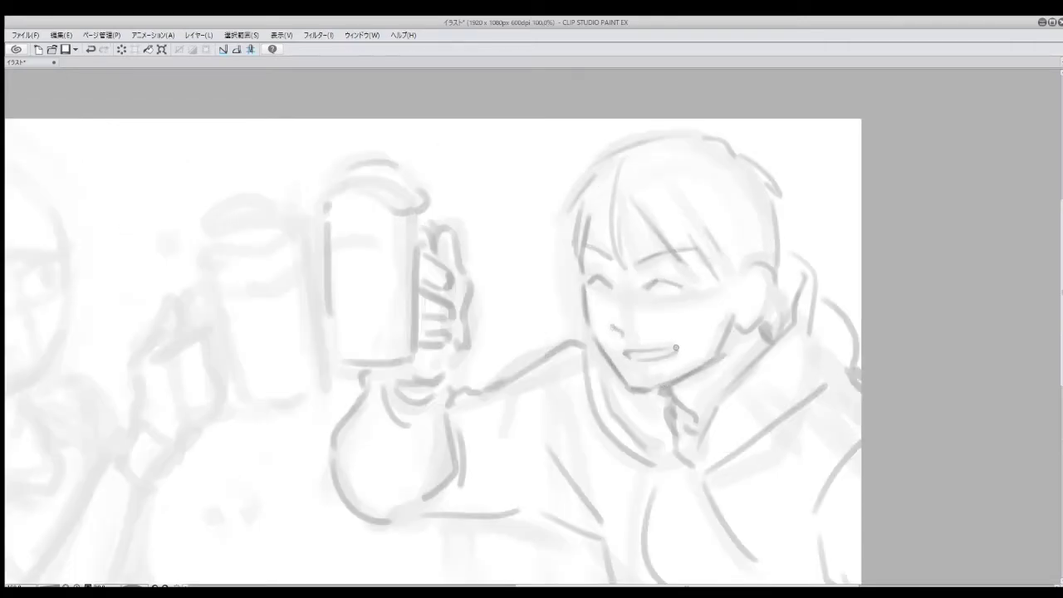
Step: Draw the left figure's raised hand with its thumb and curled fingers, undoing and redrawing strokes until the shape fits
{"action": "key", "text": "ctrl+minus"}
{"action": "mouse_move", "coordinate": [352, 297]}
{"action": "left_mouse_down"}
{"action": "mouse_move", "coordinate": [461, 314]}
{"action": "mouse_move", "coordinate": [402, 262]}
{"action": "mouse_move", "coordinate": [511, 231]}
{"action": "mouse_move", "coordinate": [504, 253]}
{"action": "mouse_move", "coordinate": [527, 222]}
{"action": "left_mouse_up"}
{"action": "key", "text": "ctrl+z"}
{"action": "left_click_drag", "start_coordinate": [510, 241], "coordinate": [481, 333]}
{"action": "key", "text": "ctrl+z"}
{"action": "key", "text": "ctrl+z"}
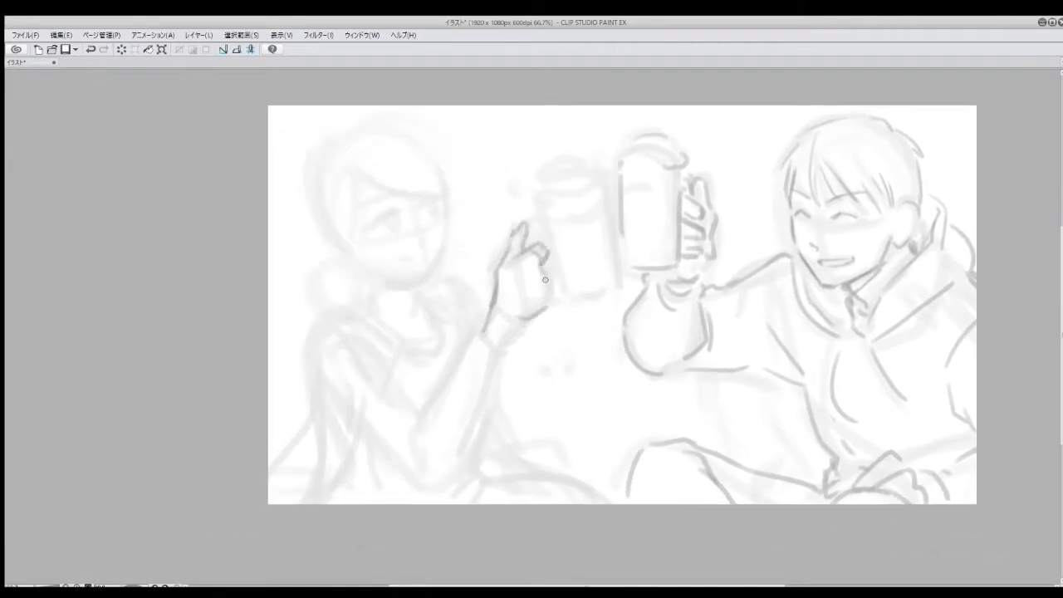
{"action": "key", "text": "ctrl+z"}
{"action": "left_click_drag", "start_coordinate": [498, 274], "coordinate": [522, 233]}
{"action": "key", "text": "ctrl+z"}
{"action": "key", "text": "ctrl+z"}
{"action": "key", "text": "ctrl+z"}
{"action": "mouse_move", "coordinate": [495, 275]}
{"action": "left_mouse_down"}
{"action": "mouse_move", "coordinate": [490, 337]}
{"action": "mouse_move", "coordinate": [499, 297]}
{"action": "left_mouse_up"}
{"action": "key", "text": "ctrl+z"}
{"action": "key", "text": "ctrl+z"}
Step: Draw the left figure's wrist, both edges of the raised forearm, and the folded arm's lines meeting the elbow
{"action": "left_click_drag", "start_coordinate": [484, 324], "coordinate": [440, 392]}
{"action": "left_click_drag", "start_coordinate": [445, 411], "coordinate": [426, 461]}
{"action": "left_click_drag", "start_coordinate": [507, 345], "coordinate": [489, 407]}
{"action": "key", "text": "ctrl+z"}
{"action": "key", "text": "ctrl+z"}
{"action": "left_click_drag", "start_coordinate": [490, 300], "coordinate": [434, 398]}
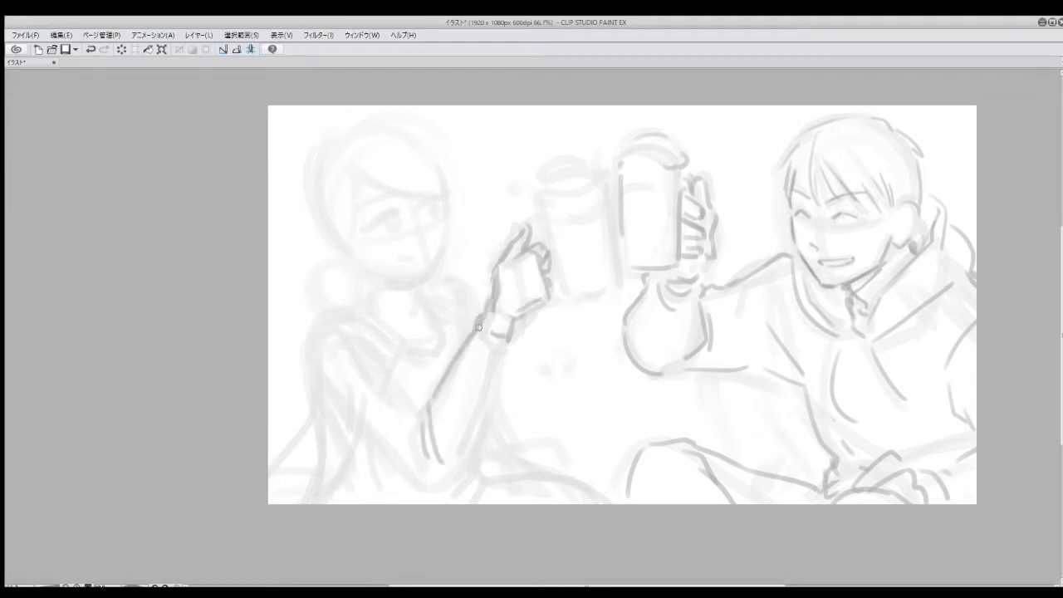
{"action": "left_click_drag", "start_coordinate": [514, 324], "coordinate": [500, 356]}
{"action": "key", "text": "ctrl+z"}
{"action": "left_click_drag", "start_coordinate": [497, 261], "coordinate": [462, 462]}
{"action": "mouse_move", "coordinate": [399, 384]}
{"action": "left_mouse_down"}
{"action": "mouse_move", "coordinate": [422, 415]}
{"action": "mouse_move", "coordinate": [423, 490]}
{"action": "left_mouse_up"}
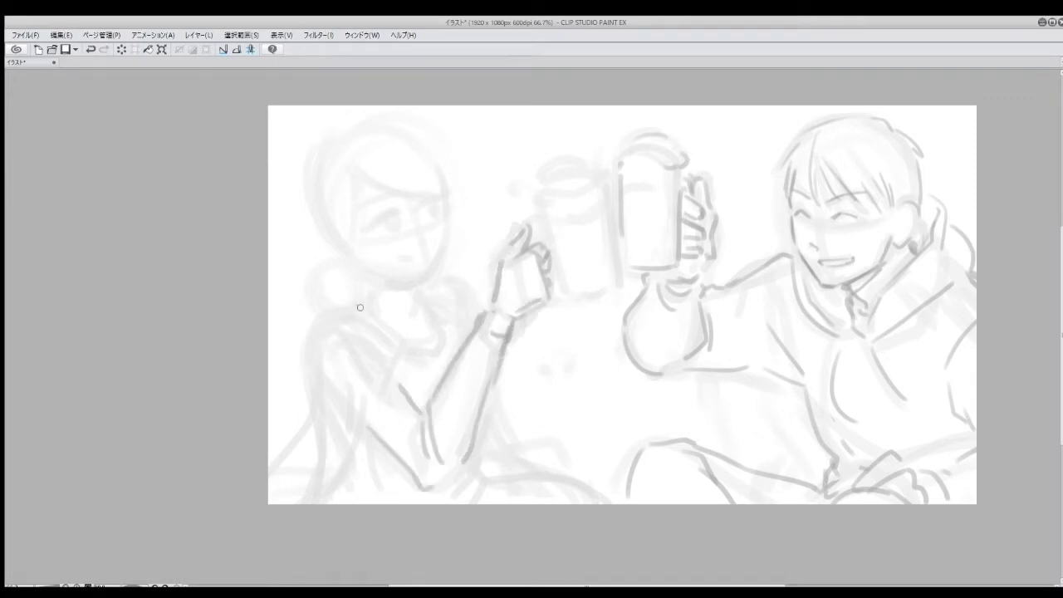
Step: Draw the left figure's near shoulder, upper arm, torso side and the garment flaring behind its back
{"action": "left_click_drag", "start_coordinate": [358, 309], "coordinate": [399, 347]}
{"action": "left_click_drag", "start_coordinate": [399, 370], "coordinate": [368, 486]}
{"action": "left_click_drag", "start_coordinate": [340, 305], "coordinate": [301, 332]}
{"action": "left_click_drag", "start_coordinate": [339, 382], "coordinate": [329, 490]}
{"action": "left_click_drag", "start_coordinate": [303, 330], "coordinate": [301, 382]}
{"action": "left_click_drag", "start_coordinate": [308, 397], "coordinate": [270, 486]}
{"action": "left_click_drag", "start_coordinate": [325, 425], "coordinate": [311, 499]}
{"action": "left_click_drag", "start_coordinate": [342, 324], "coordinate": [325, 363]}
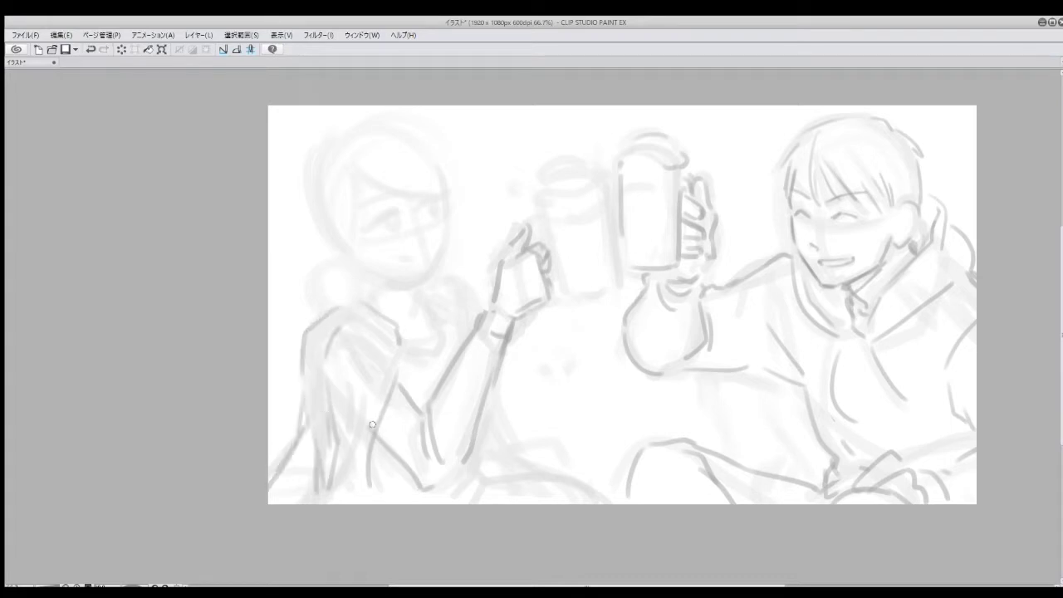
{"action": "key", "text": "ctrl+z"}
{"action": "left_click_drag", "start_coordinate": [369, 479], "coordinate": [356, 504]}
Step: Draw the left figure's neckline, collar and far shoulder, and add the lines of its waist and lower elbow
{"action": "left_click_drag", "start_coordinate": [404, 346], "coordinate": [397, 371]}
{"action": "mouse_move", "coordinate": [418, 286]}
{"action": "left_mouse_down"}
{"action": "mouse_move", "coordinate": [423, 336]}
{"action": "mouse_move", "coordinate": [462, 341]}
{"action": "left_mouse_up"}
{"action": "mouse_move", "coordinate": [430, 294]}
{"action": "left_mouse_down"}
{"action": "mouse_move", "coordinate": [472, 288]}
{"action": "mouse_move", "coordinate": [482, 314]}
{"action": "left_mouse_up"}
{"action": "key", "text": "ctrl+z"}
{"action": "left_click_drag", "start_coordinate": [502, 395], "coordinate": [497, 445]}
{"action": "left_click_drag", "start_coordinate": [428, 309], "coordinate": [440, 333]}
{"action": "left_click_drag", "start_coordinate": [446, 327], "coordinate": [408, 359]}
{"action": "mouse_move", "coordinate": [492, 405]}
{"action": "left_mouse_down"}
{"action": "mouse_move", "coordinate": [507, 457]}
{"action": "mouse_move", "coordinate": [403, 481]}
{"action": "left_mouse_up"}
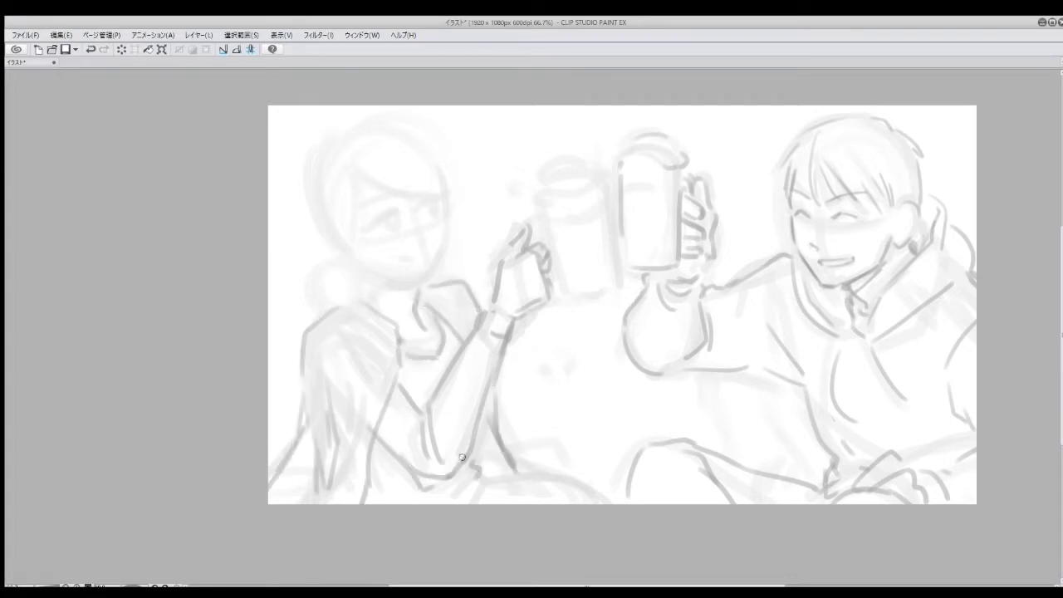
Step: Redraw the left figure's elbow and the folded arm's lines where the two forearms cross
{"action": "key", "text": "ctrl+z"}
{"action": "left_click_drag", "start_coordinate": [455, 381], "coordinate": [434, 391]}
{"action": "key", "text": "ctrl+z"}
{"action": "left_click_drag", "start_coordinate": [479, 331], "coordinate": [437, 399]}
{"action": "left_click_drag", "start_coordinate": [391, 428], "coordinate": [453, 478]}
{"action": "left_click_drag", "start_coordinate": [482, 420], "coordinate": [453, 469]}
Step: Flip the canvas view horizontally and outline the remaining figure's head, face contour and hair bun
{"action": "key", "text": "ctrl+minus"}
{"action": "key", "text": "h"}
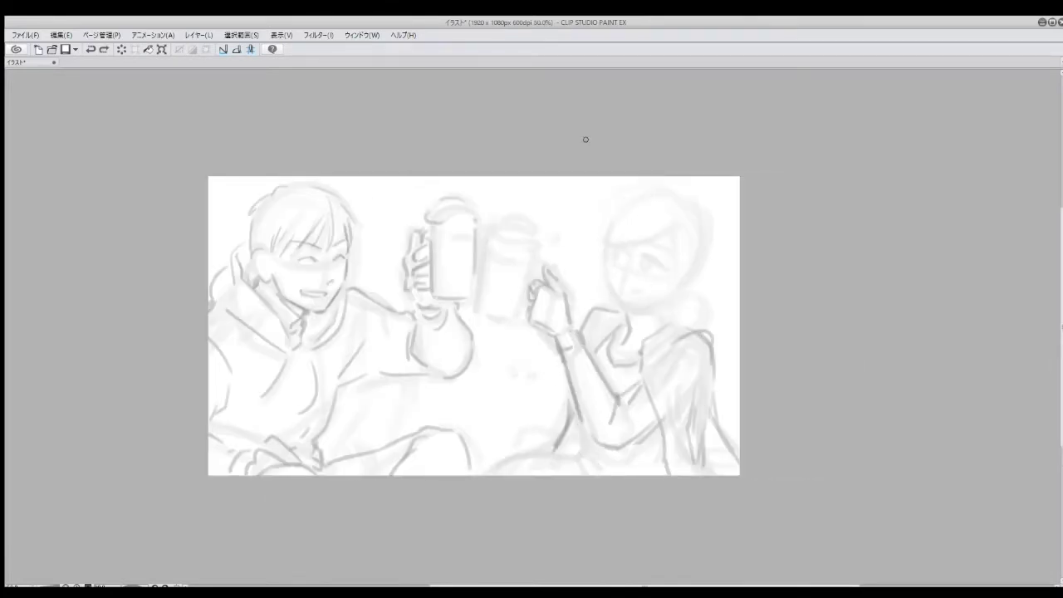
{"action": "key", "text": "ctrl+plus"}
{"action": "left_click_drag", "start_coordinate": [623, 188], "coordinate": [598, 249]}
{"action": "left_click_drag", "start_coordinate": [721, 214], "coordinate": [739, 286]}
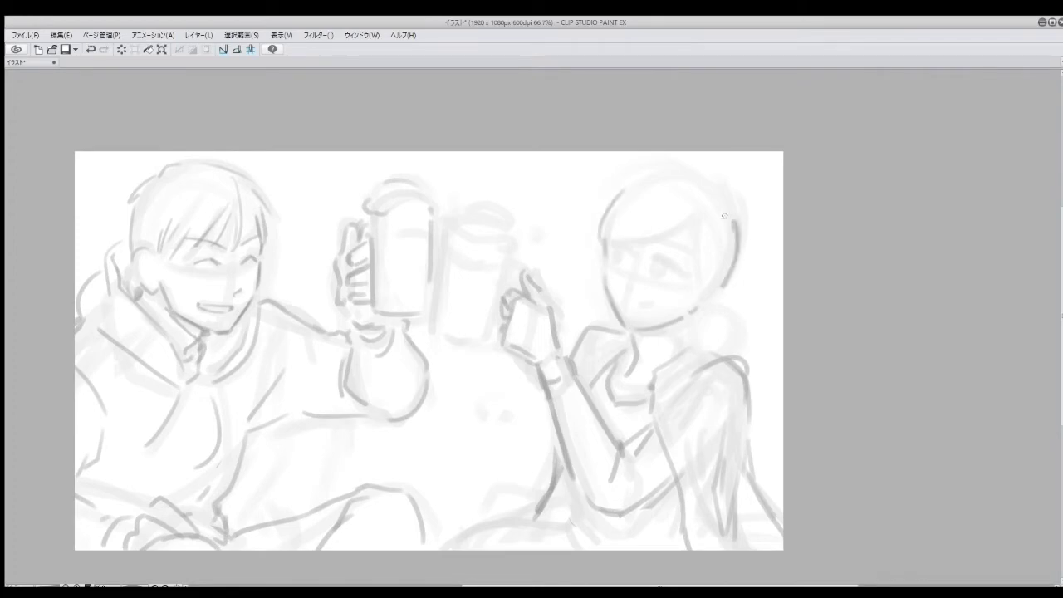
{"action": "key", "text": "ctrl+z"}
{"action": "key", "text": "ctrl+z"}
{"action": "left_click_drag", "start_coordinate": [622, 181], "coordinate": [598, 241]}
{"action": "mouse_move", "coordinate": [675, 169]}
{"action": "left_mouse_down"}
{"action": "mouse_move", "coordinate": [728, 218]}
{"action": "mouse_move", "coordinate": [744, 207]}
{"action": "mouse_move", "coordinate": [729, 312]}
{"action": "left_mouse_up"}
{"action": "key", "text": "ctrl+z"}
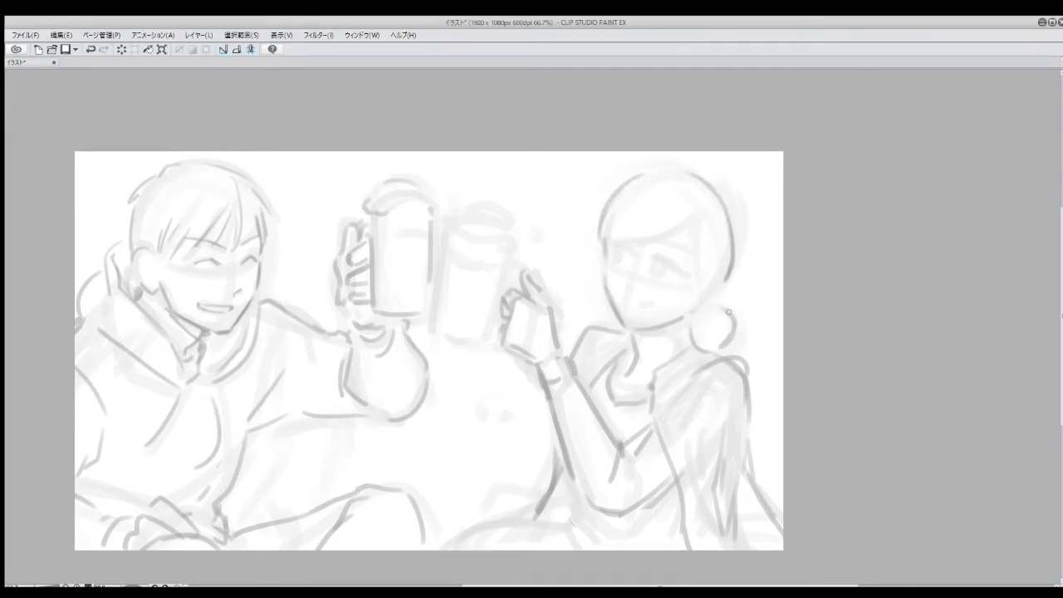
Step: Undo the bun-haired figure's head strokes, then redraw the back of the head, swept fringe, neck and bun
{"action": "key", "text": "h"}
{"action": "key", "text": "ctrl+z"}
{"action": "key", "text": "ctrl+z"}
{"action": "key", "text": "h"}
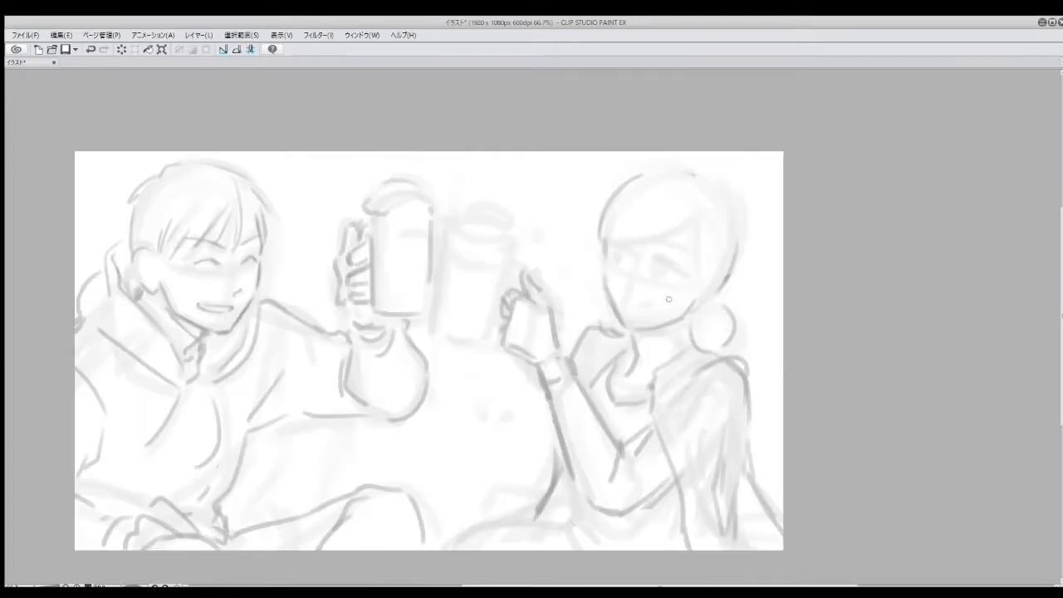
{"action": "left_click_drag", "start_coordinate": [638, 338], "coordinate": [644, 370]}
{"action": "left_click_drag", "start_coordinate": [699, 311], "coordinate": [724, 270]}
{"action": "left_click_drag", "start_coordinate": [644, 246], "coordinate": [697, 223]}
{"action": "mouse_move", "coordinate": [718, 188]}
{"action": "left_mouse_down"}
{"action": "mouse_move", "coordinate": [731, 210]}
{"action": "mouse_move", "coordinate": [735, 269]}
{"action": "left_mouse_up"}
{"action": "left_click_drag", "start_coordinate": [716, 311], "coordinate": [704, 344]}
Step: Draw the bun-haired figure's lap and thigh lines, and reinforce the garment flowing down its back
{"action": "mouse_move", "coordinate": [557, 424]}
{"action": "left_mouse_down"}
{"action": "mouse_move", "coordinate": [607, 547]}
{"action": "mouse_move", "coordinate": [640, 517]}
{"action": "left_mouse_up"}
{"action": "mouse_move", "coordinate": [453, 545]}
{"action": "left_mouse_down"}
{"action": "mouse_move", "coordinate": [547, 518]}
{"action": "mouse_move", "coordinate": [462, 530]}
{"action": "left_mouse_up"}
{"action": "mouse_move", "coordinate": [731, 401]}
{"action": "left_mouse_down"}
{"action": "mouse_move", "coordinate": [753, 512]}
{"action": "mouse_move", "coordinate": [781, 548]}
{"action": "left_mouse_up"}
{"action": "mouse_move", "coordinate": [552, 493]}
{"action": "left_mouse_down"}
{"action": "mouse_move", "coordinate": [562, 520]}
{"action": "mouse_move", "coordinate": [571, 497]}
{"action": "left_mouse_up"}
Step: Draw the bun-haired figure's eyes with lashes, eyebrow, nose and mouth, checking the face in the flipped view
{"action": "key", "text": "h"}
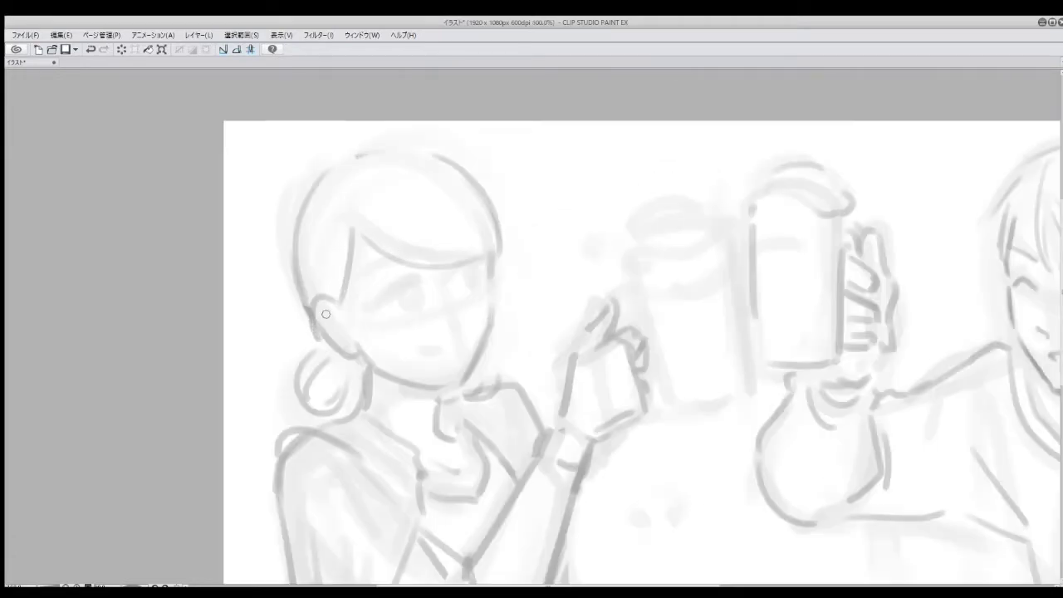
{"action": "scroll", "coordinate": [390, 199], "scroll_direction": "up", "scroll_amount": 2}
{"action": "left_click_drag", "start_coordinate": [422, 277], "coordinate": [376, 301]}
{"action": "key", "text": "h"}
{"action": "mouse_move", "coordinate": [590, 275]}
{"action": "left_mouse_down"}
{"action": "mouse_move", "coordinate": [592, 295]}
{"action": "mouse_move", "coordinate": [687, 295]}
{"action": "left_mouse_up"}
{"action": "left_click_drag", "start_coordinate": [652, 288], "coordinate": [655, 306]}
{"action": "left_click_drag", "start_coordinate": [600, 323], "coordinate": [603, 332]}
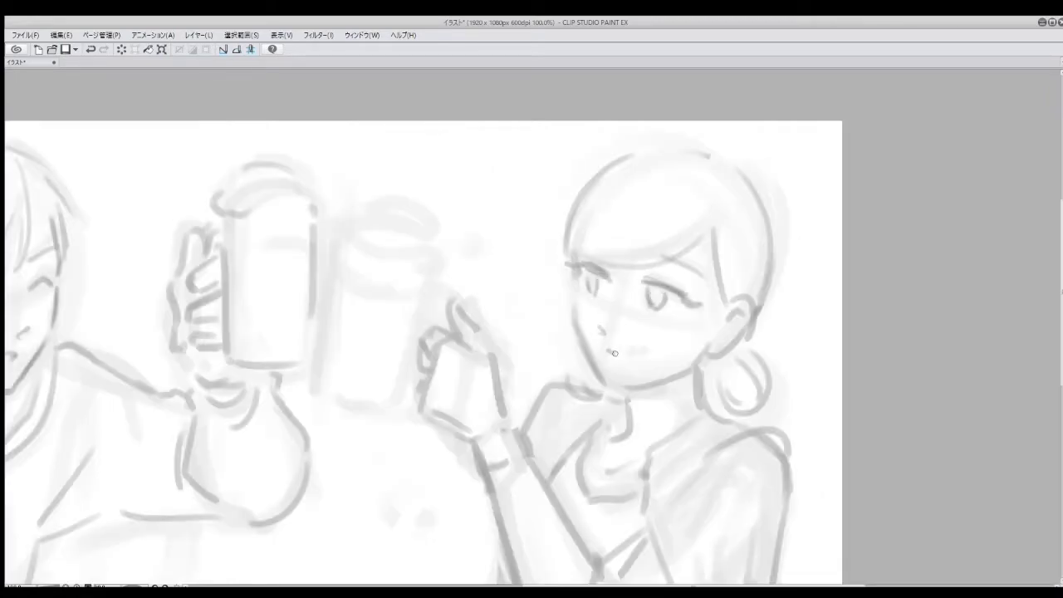
Step: Restore the unflipped view, then adjust the left figure's selected mouth with a transform and apply it
{"action": "key", "text": "h"}
{"action": "key", "text": "ctrl+minus"}
{"action": "key", "text": "ctrl+t"}
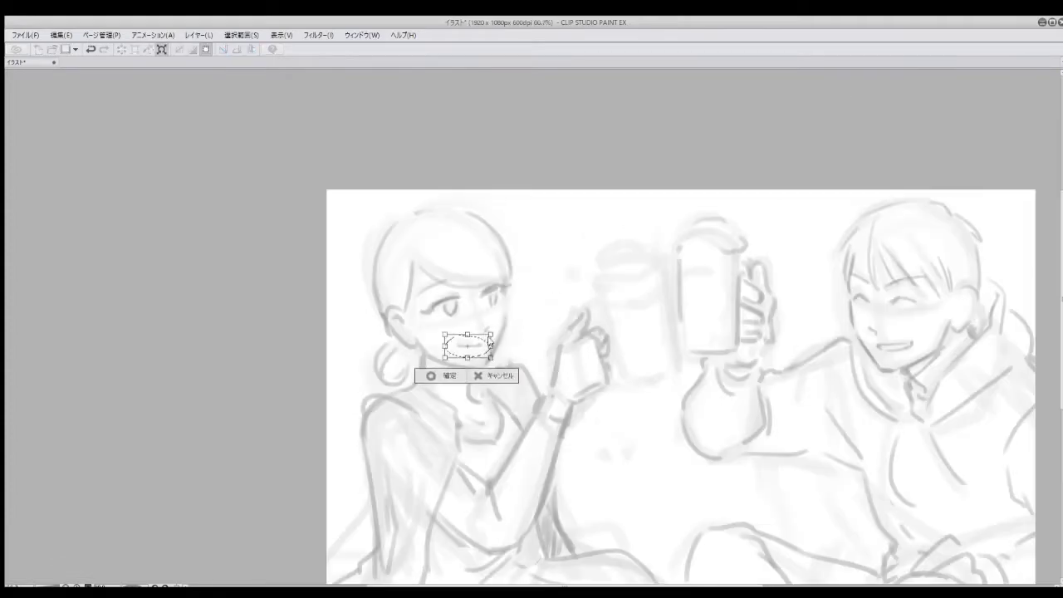
{"action": "left_click", "coordinate": [434, 378]}
Step: Outline the left figure's cup, and strengthen the lines of its lap, head and hair bun
{"action": "key", "text": "ctrl+plus"}
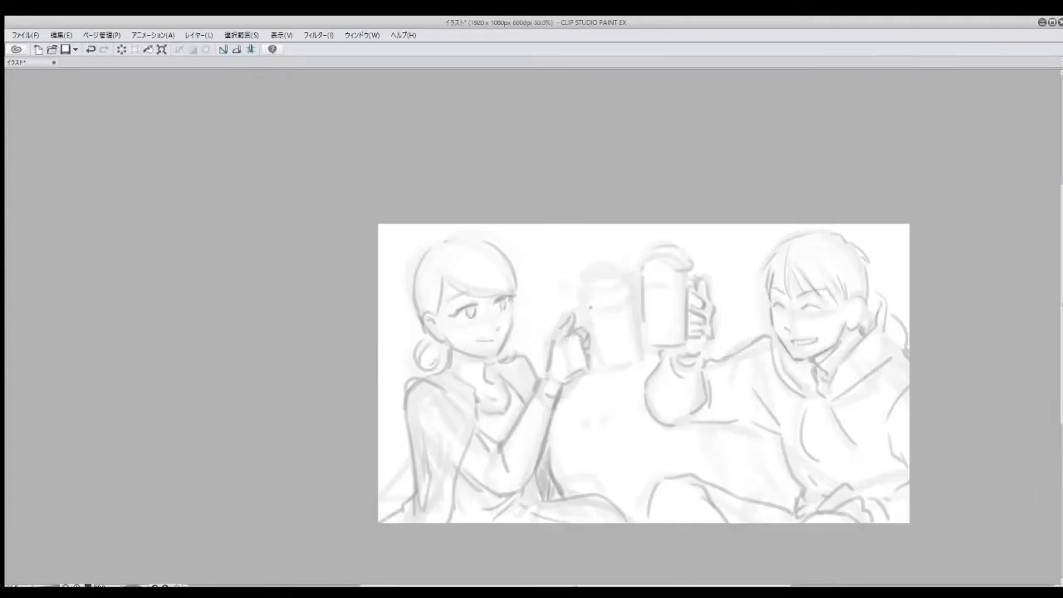
{"action": "left_click_drag", "start_coordinate": [631, 286], "coordinate": [643, 353]}
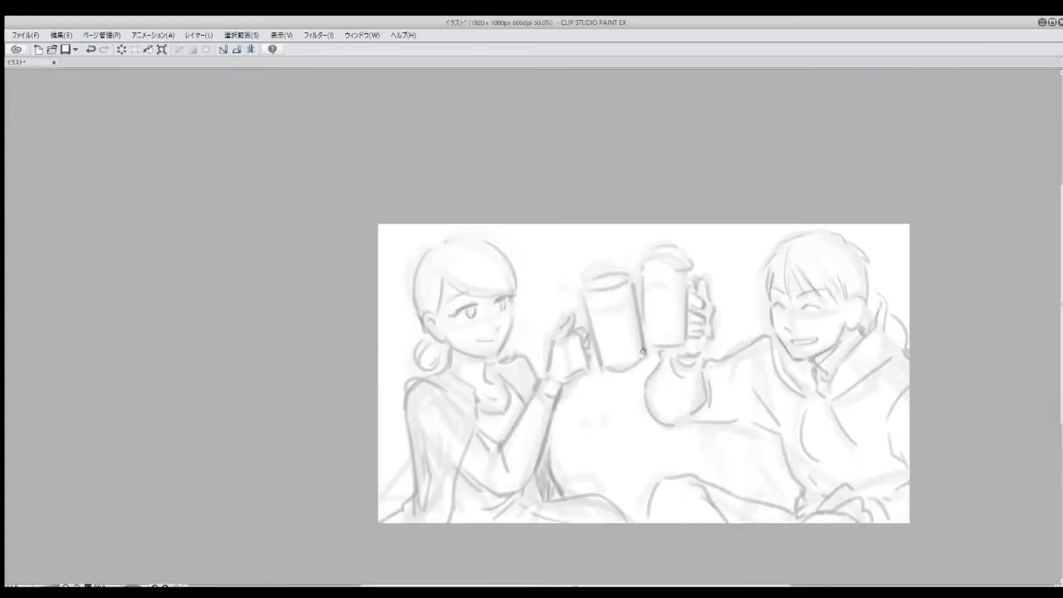
{"action": "mouse_move", "coordinate": [541, 469]}
{"action": "left_mouse_down"}
{"action": "mouse_move", "coordinate": [518, 496]}
{"action": "mouse_move", "coordinate": [606, 485]}
{"action": "mouse_move", "coordinate": [589, 499]}
{"action": "mouse_move", "coordinate": [615, 511]}
{"action": "mouse_move", "coordinate": [639, 518]}
{"action": "left_mouse_up"}
{"action": "mouse_move", "coordinate": [438, 350]}
{"action": "left_mouse_down"}
{"action": "mouse_move", "coordinate": [424, 333]}
{"action": "mouse_move", "coordinate": [415, 257]}
{"action": "mouse_move", "coordinate": [490, 243]}
{"action": "mouse_move", "coordinate": [503, 253]}
{"action": "left_mouse_up"}
{"action": "scroll", "coordinate": [574, 226], "scroll_direction": "down", "scroll_amount": 1}
{"action": "scroll", "coordinate": [605, 271], "scroll_direction": "up", "scroll_amount": 1}
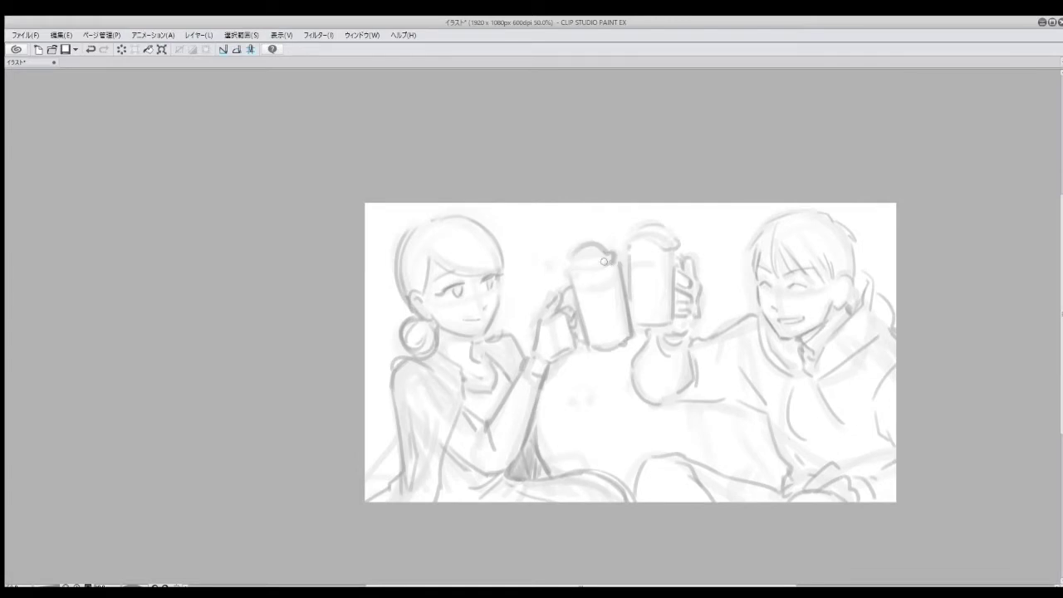
Step: Darken the left cup's body and foam top, and refine the handle beside the fingers
{"action": "mouse_move", "coordinate": [590, 274]}
{"action": "left_mouse_down"}
{"action": "mouse_move", "coordinate": [561, 277]}
{"action": "mouse_move", "coordinate": [632, 339]}
{"action": "left_mouse_up"}
{"action": "left_click_drag", "start_coordinate": [562, 321], "coordinate": [586, 349]}
{"action": "key", "text": "ctrl+minus"}
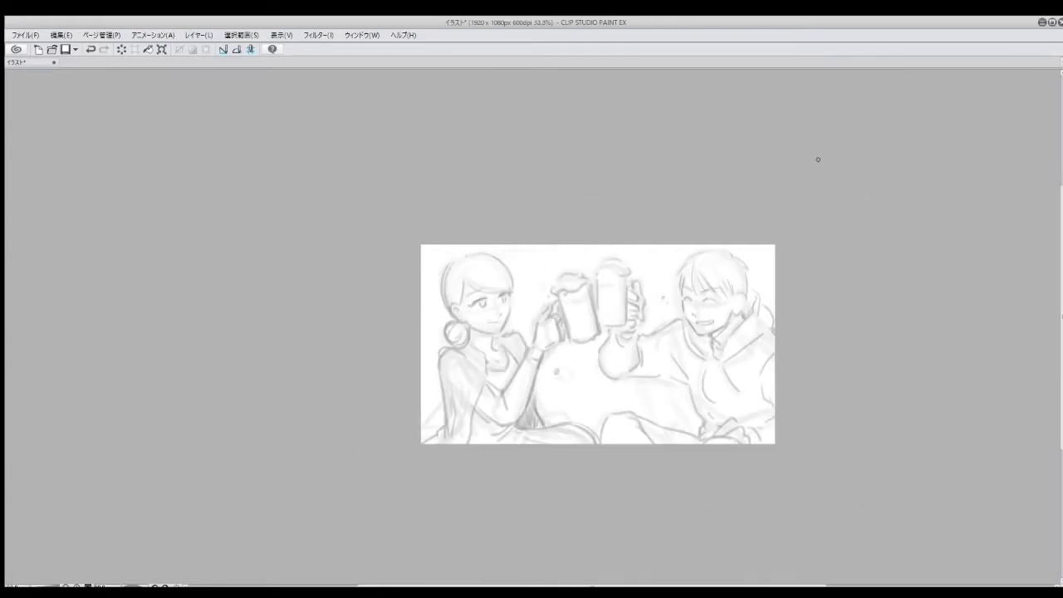
Step: Select the whole drawing, enlarge it slightly and shift it upward with a transform, apply it, and deselect
{"action": "key", "text": "ctrl+a"}
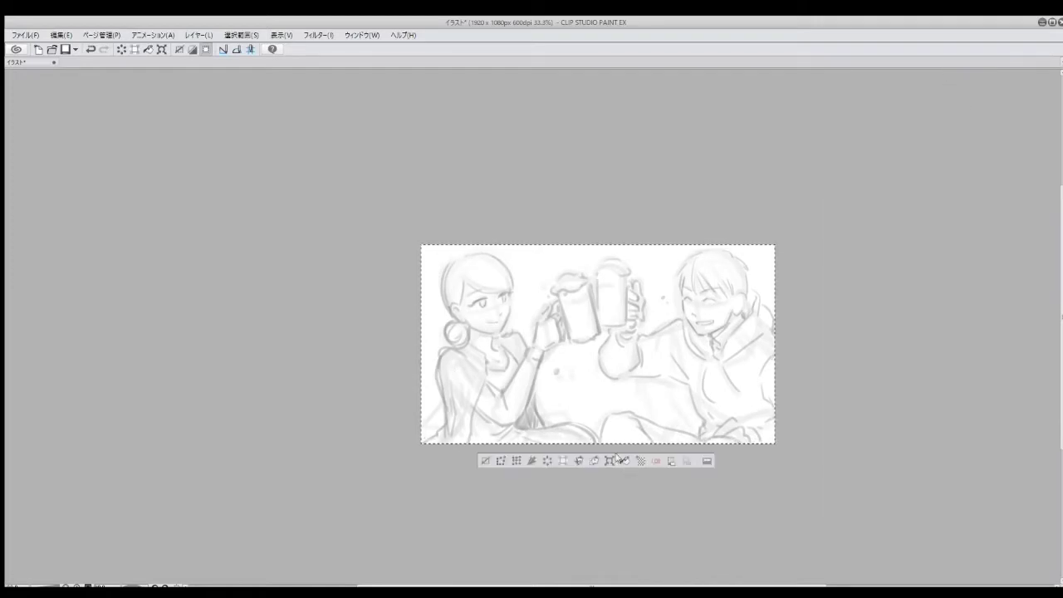
{"action": "key", "text": "ctrl+t"}
{"action": "left_click_drag", "start_coordinate": [783, 235], "coordinate": [766, 239]}
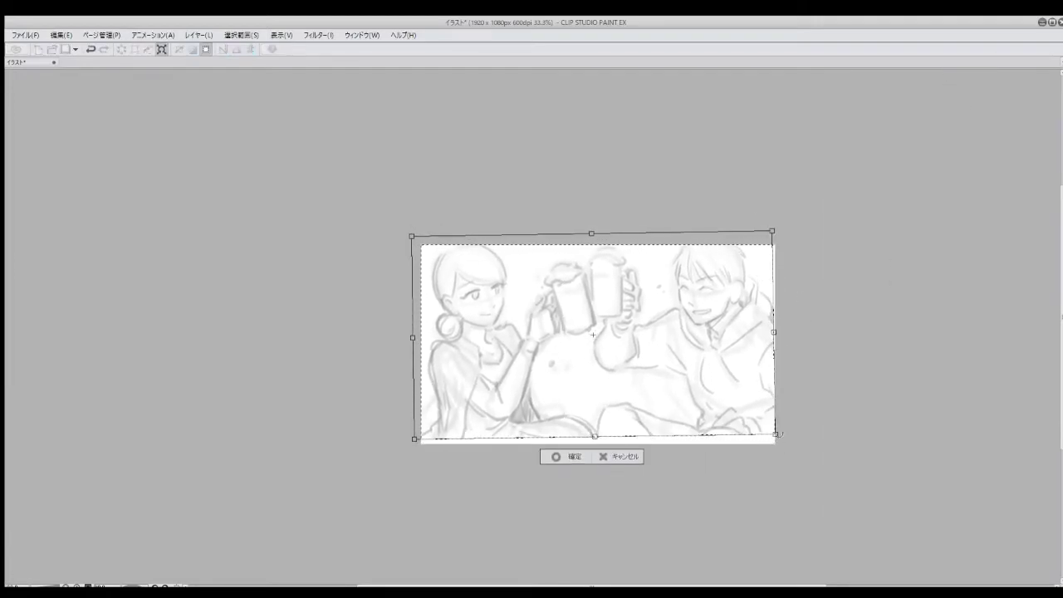
{"action": "left_click_drag", "start_coordinate": [781, 438], "coordinate": [774, 436]}
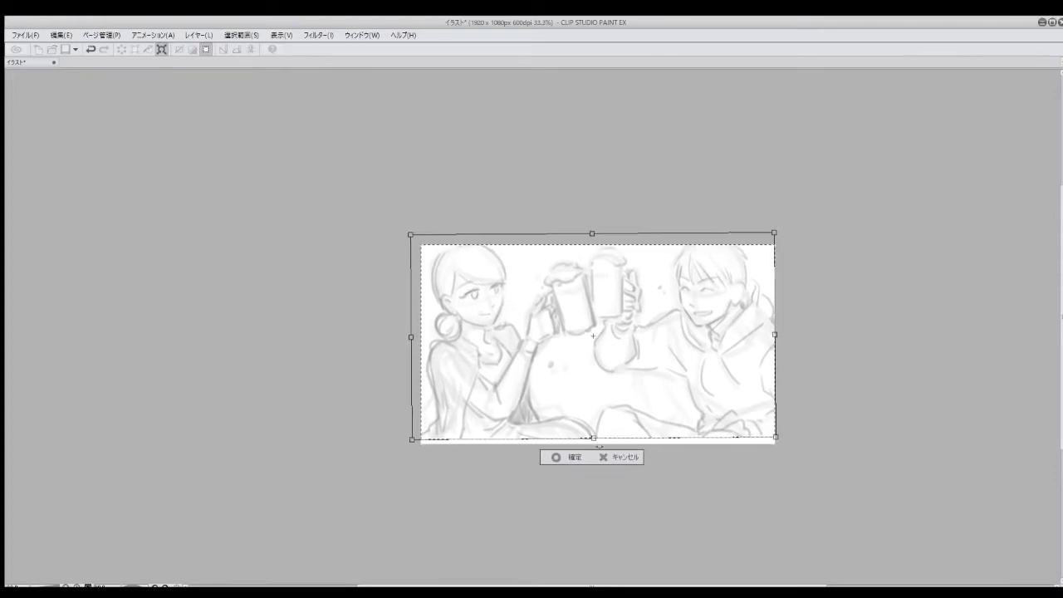
{"action": "left_click_drag", "start_coordinate": [733, 355], "coordinate": [735, 356]}
{"action": "left_click", "coordinate": [565, 459]}
{"action": "key", "text": "ctrl+d"}
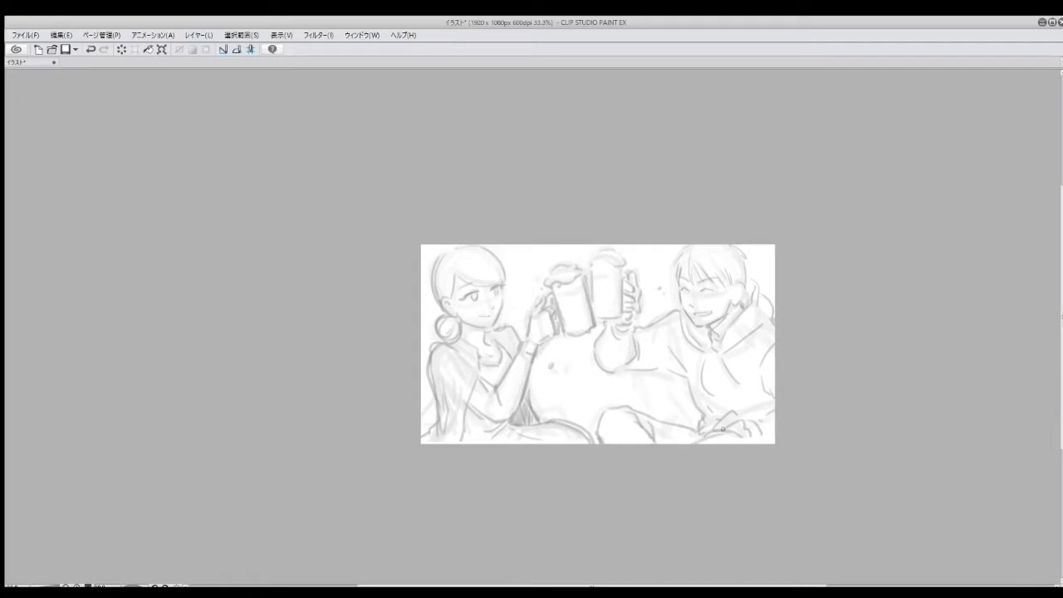
Step: Touch up the right figure's lap hand and leg lines, and add rim and base lines inside both cups
{"action": "left_click_drag", "start_coordinate": [723, 429], "coordinate": [756, 420]}
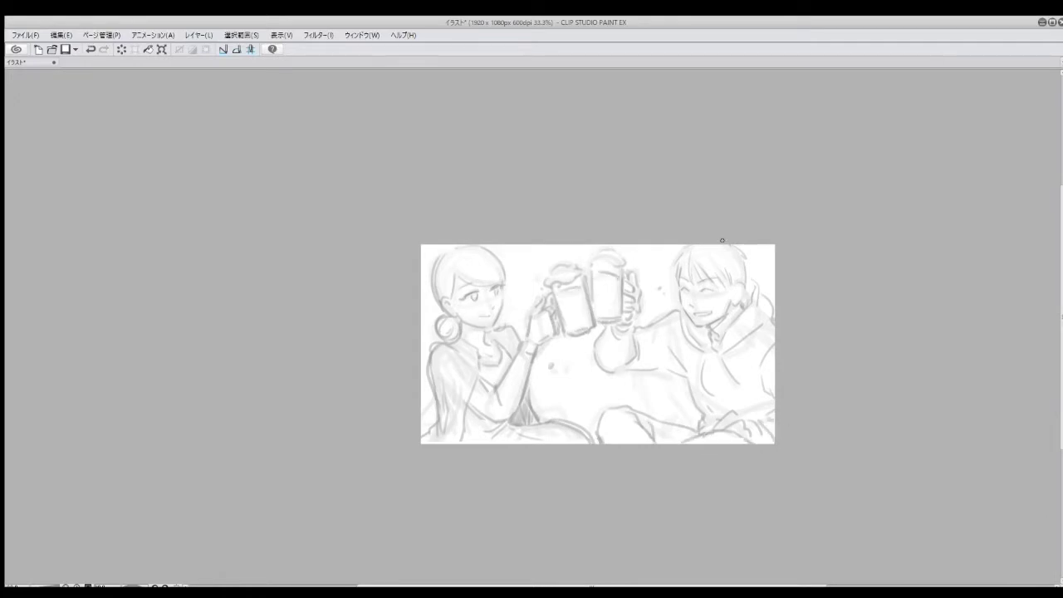
Step: Select the left figure's head and bun, tilt them slightly with a transform, apply it, and deselect
{"action": "scroll", "coordinate": [722, 240], "scroll_direction": "up", "scroll_amount": 1}
{"action": "mouse_move", "coordinate": [390, 254]}
{"action": "left_mouse_down"}
{"action": "mouse_move", "coordinate": [405, 332]}
{"action": "mouse_move", "coordinate": [287, 258]}
{"action": "left_mouse_up"}
{"action": "key", "text": "ctrl+t"}
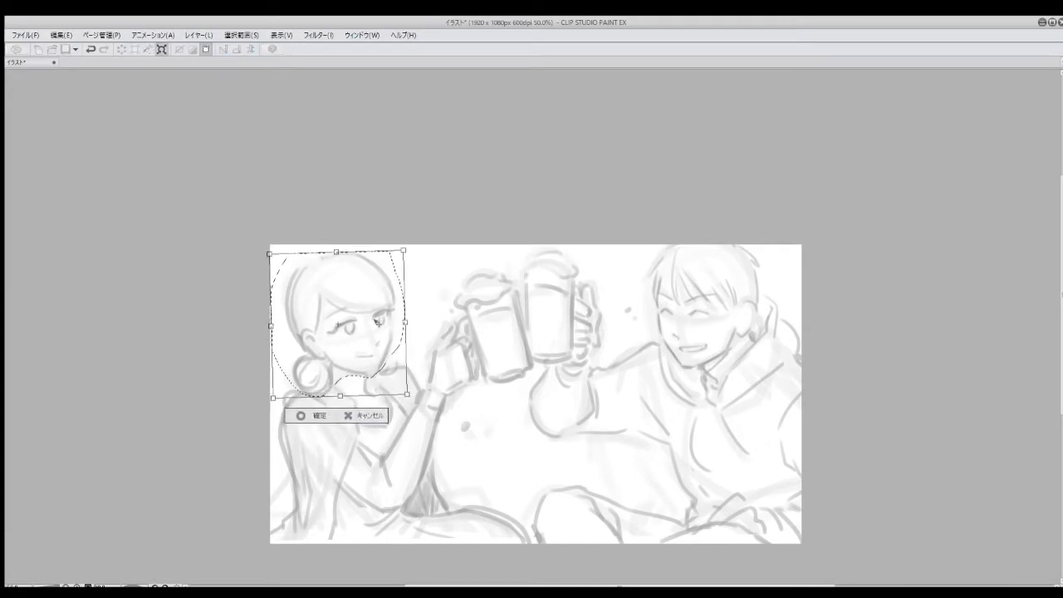
{"action": "key", "text": "Return"}
{"action": "key", "text": "ctrl+d"}
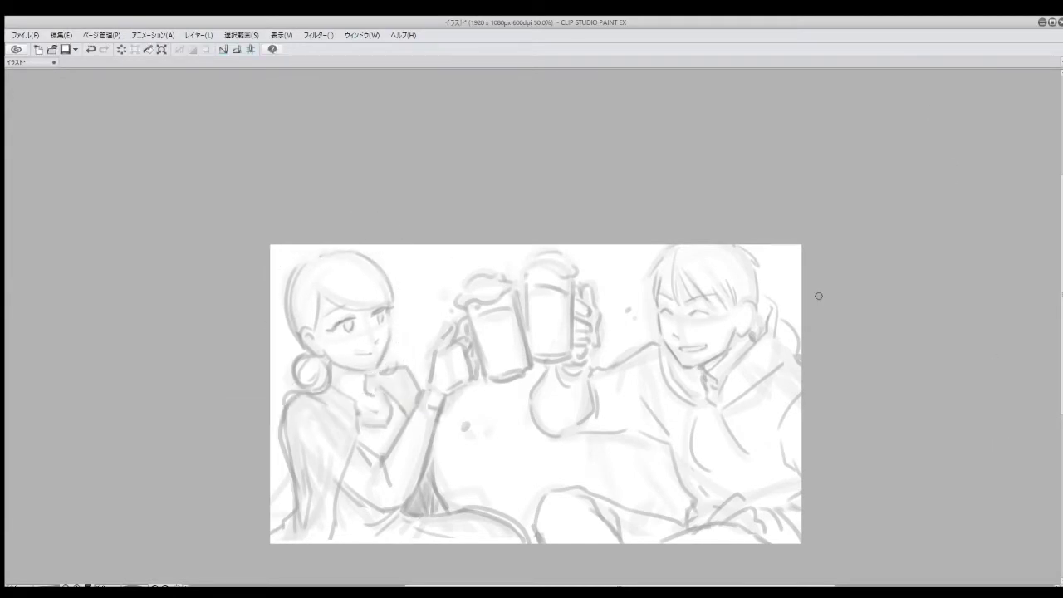
Step: Redraw the right figure's side hair and fringe with darker strands
{"action": "scroll", "coordinate": [653, 285], "scroll_direction": "up", "scroll_amount": 1}
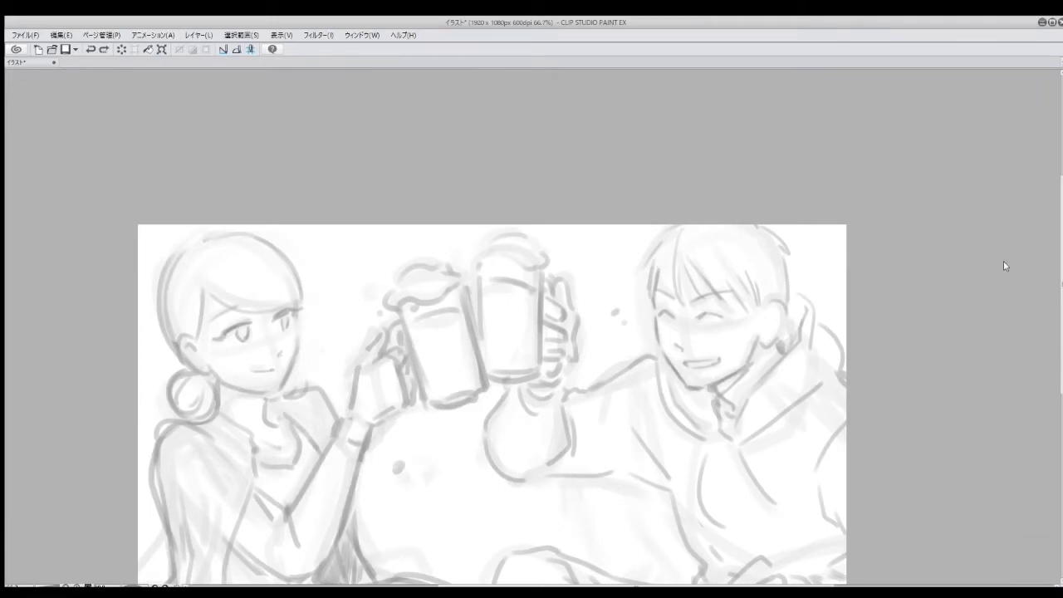
{"action": "left_click_drag", "start_coordinate": [658, 268], "coordinate": [655, 299]}
{"action": "left_click_drag", "start_coordinate": [658, 242], "coordinate": [646, 272]}
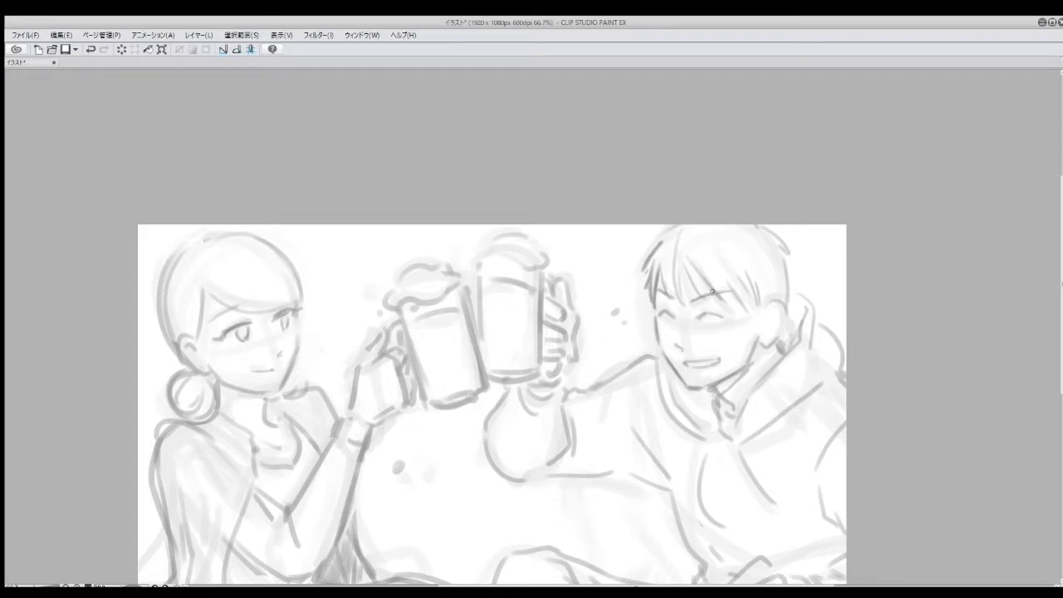
{"action": "scroll", "coordinate": [675, 315], "scroll_direction": "up", "scroll_amount": 1}
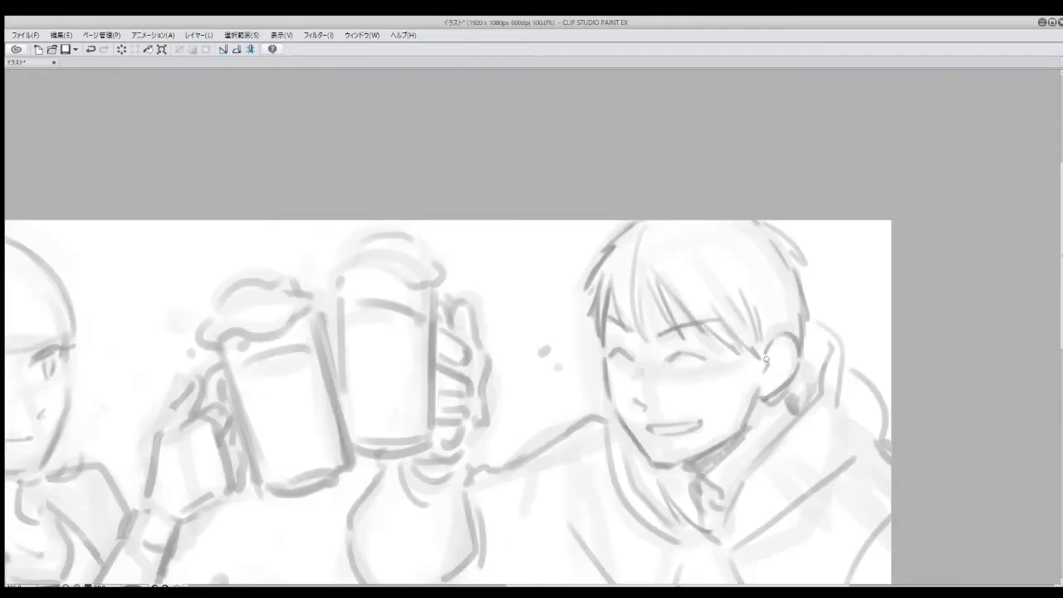
Step: Shade the right figure's neck with hatching and refine the hood lines behind the ear
{"action": "left_click_drag", "start_coordinate": [735, 501], "coordinate": [647, 368]}
{"action": "left_click_drag", "start_coordinate": [738, 243], "coordinate": [641, 375]}
{"action": "mouse_move", "coordinate": [723, 184]}
{"action": "left_mouse_down"}
{"action": "mouse_move", "coordinate": [781, 248]}
{"action": "mouse_move", "coordinate": [771, 278]}
{"action": "left_mouse_up"}
{"action": "left_click_drag", "start_coordinate": [539, 309], "coordinate": [550, 365]}
{"action": "mouse_move", "coordinate": [549, 329]}
{"action": "left_mouse_down"}
{"action": "mouse_move", "coordinate": [609, 391]}
{"action": "mouse_move", "coordinate": [633, 383]}
{"action": "left_mouse_up"}
{"action": "scroll", "coordinate": [775, 415], "scroll_direction": "down", "scroll_amount": 1}
Step: Redraw the right figure's lap hand and leg folds, and darken the hoodie's drawstrings and collar folds
{"action": "left_click_drag", "start_coordinate": [621, 431], "coordinate": [630, 464]}
{"action": "mouse_move", "coordinate": [656, 535]}
{"action": "left_mouse_down"}
{"action": "mouse_move", "coordinate": [683, 505]}
{"action": "mouse_move", "coordinate": [726, 517]}
{"action": "left_mouse_up"}
{"action": "left_click_drag", "start_coordinate": [733, 517], "coordinate": [754, 553]}
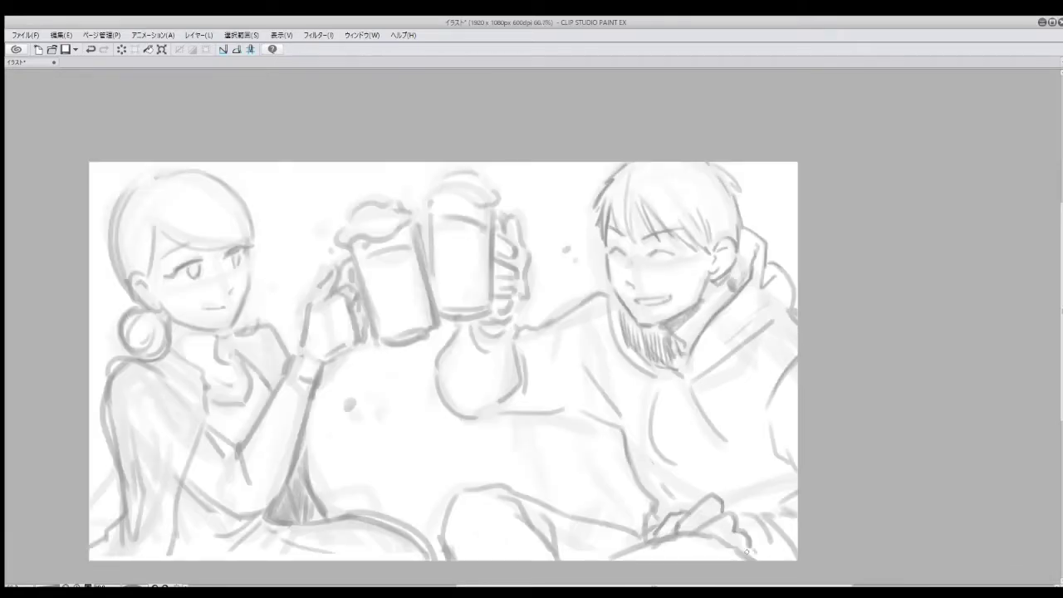
{"action": "left_click_drag", "start_coordinate": [490, 500], "coordinate": [515, 515]}
{"action": "mouse_move", "coordinate": [558, 550]}
{"action": "left_mouse_down"}
{"action": "mouse_move", "coordinate": [572, 569]}
{"action": "mouse_move", "coordinate": [585, 556]}
{"action": "left_mouse_up"}
{"action": "left_click_drag", "start_coordinate": [664, 382], "coordinate": [671, 462]}
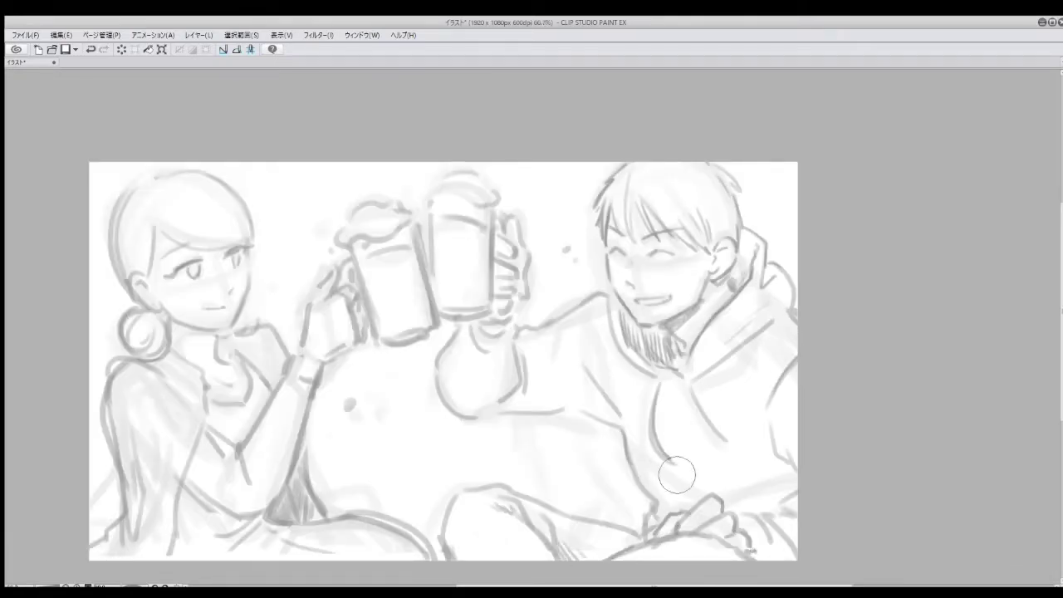
{"action": "left_click_drag", "start_coordinate": [699, 366], "coordinate": [773, 323]}
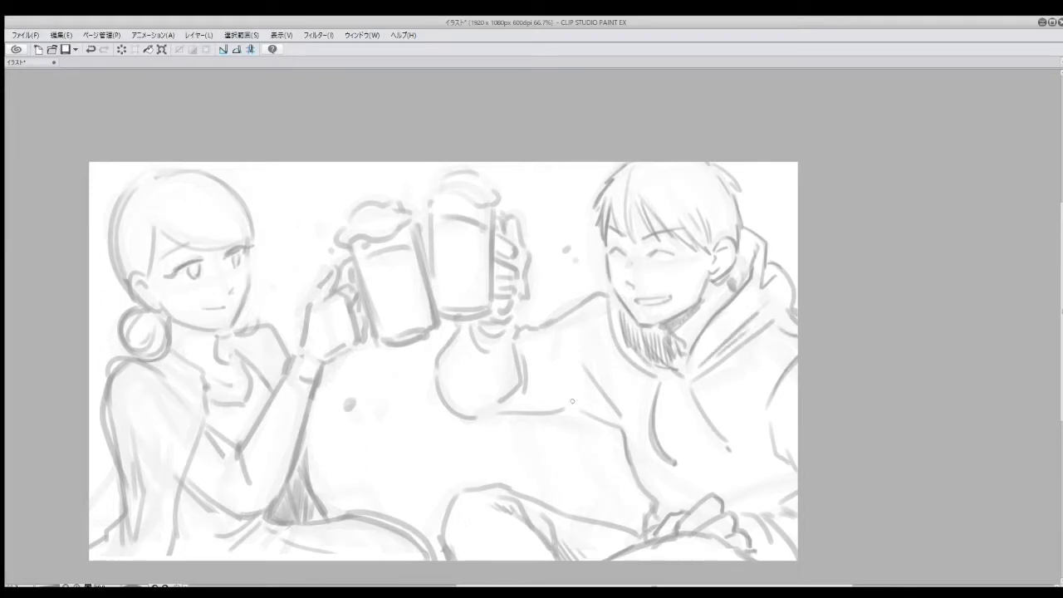
Step: Darken the sides and bases of both mugs and redraw the foam edge on the right mug
{"action": "mouse_move", "coordinate": [503, 215]}
{"action": "left_mouse_down"}
{"action": "mouse_move", "coordinate": [524, 257]}
{"action": "mouse_move", "coordinate": [520, 301]}
{"action": "mouse_move", "coordinate": [492, 304]}
{"action": "left_mouse_up"}
{"action": "left_click_drag", "start_coordinate": [447, 306], "coordinate": [483, 316]}
{"action": "left_click_drag", "start_coordinate": [432, 228], "coordinate": [432, 319]}
{"action": "mouse_move", "coordinate": [353, 249]}
{"action": "left_mouse_down"}
{"action": "mouse_move", "coordinate": [375, 330]}
{"action": "mouse_move", "coordinate": [428, 345]}
{"action": "mouse_move", "coordinate": [490, 318]}
{"action": "left_mouse_up"}
{"action": "left_click_drag", "start_coordinate": [434, 201], "coordinate": [466, 197]}
Step: Redraw the left figure's raised hand, wrist cuff and forearm with darker lines
{"action": "mouse_move", "coordinate": [350, 310]}
{"action": "left_mouse_down"}
{"action": "mouse_move", "coordinate": [342, 348]}
{"action": "mouse_move", "coordinate": [322, 365]}
{"action": "left_mouse_up"}
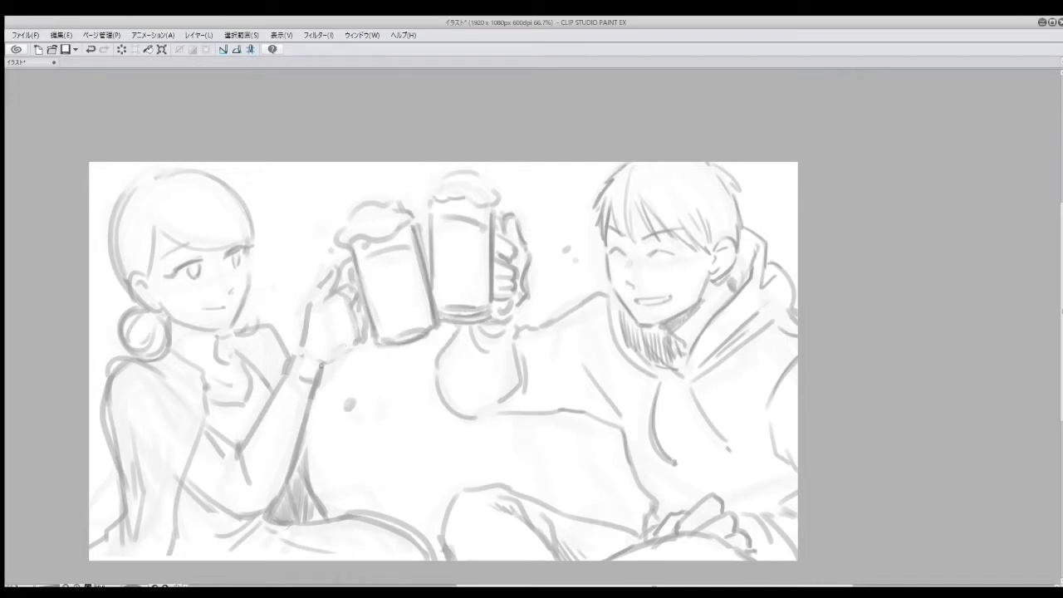
{"action": "mouse_move", "coordinate": [351, 285]}
{"action": "left_mouse_down"}
{"action": "mouse_move", "coordinate": [360, 307]}
{"action": "mouse_move", "coordinate": [344, 264]}
{"action": "left_mouse_up"}
{"action": "mouse_move", "coordinate": [293, 345]}
{"action": "left_mouse_down"}
{"action": "mouse_move", "coordinate": [304, 376]}
{"action": "mouse_move", "coordinate": [278, 390]}
{"action": "mouse_move", "coordinate": [237, 482]}
{"action": "left_mouse_up"}
{"action": "left_click_drag", "start_coordinate": [323, 374], "coordinate": [274, 503]}
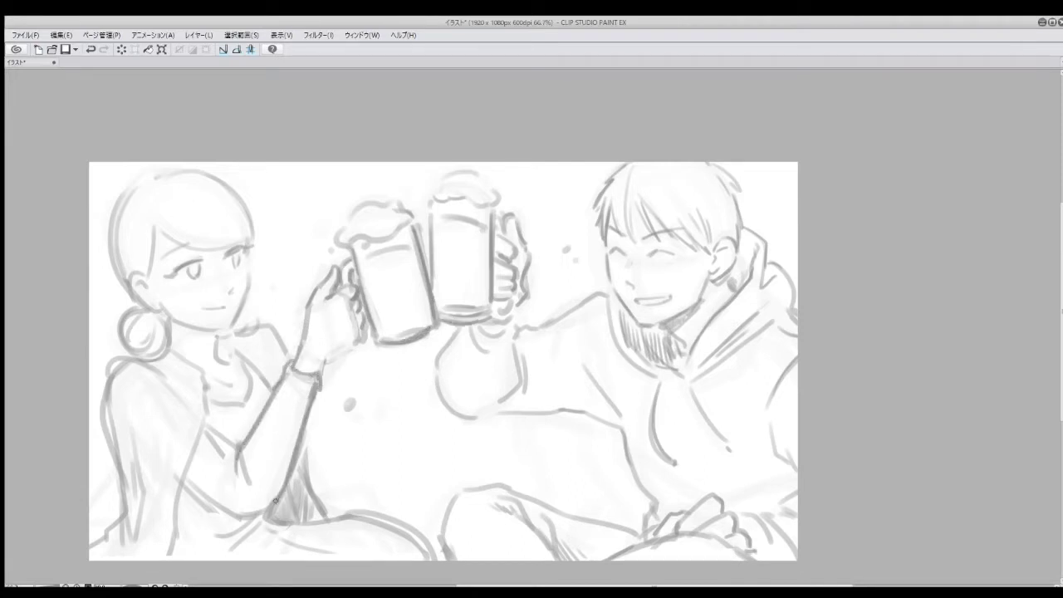
Step: Rework the fold lines at the left figure's elbow and the underside of the sleeve
{"action": "left_click_drag", "start_coordinate": [234, 420], "coordinate": [212, 453]}
{"action": "key", "text": "ctrl+z"}
{"action": "left_click_drag", "start_coordinate": [215, 501], "coordinate": [243, 516]}
{"action": "left_click_drag", "start_coordinate": [203, 430], "coordinate": [243, 477]}
{"action": "key", "text": "ctrl+z"}
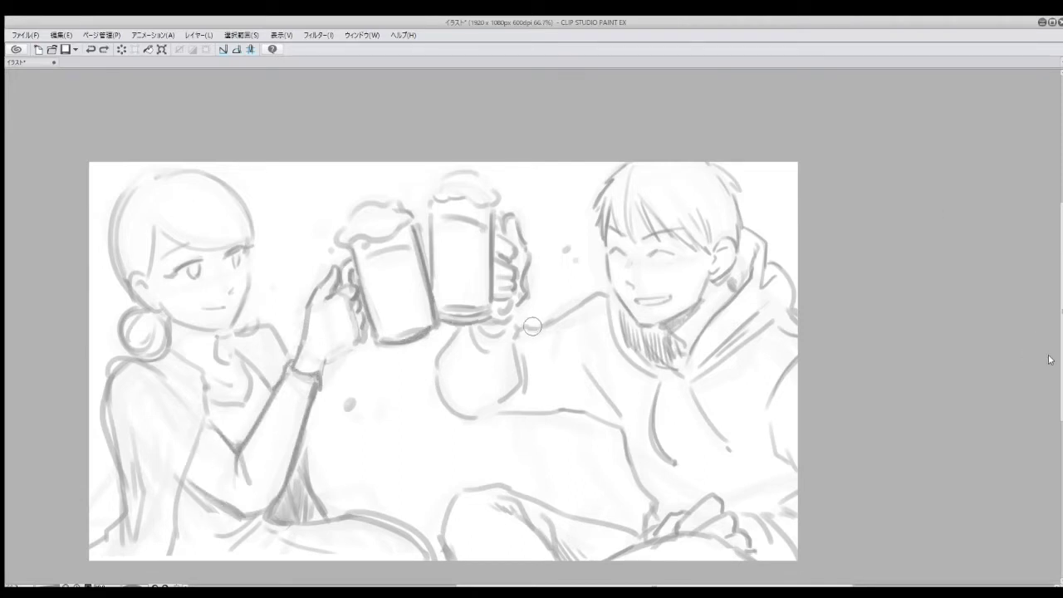
Step: Redraw the left figure's open jacket edge with cleaner lines and darken the collar and neck tie
{"action": "left_click_drag", "start_coordinate": [208, 420], "coordinate": [232, 457]}
{"action": "left_click_drag", "start_coordinate": [193, 381], "coordinate": [184, 444]}
{"action": "left_click_drag", "start_coordinate": [187, 444], "coordinate": [166, 525]}
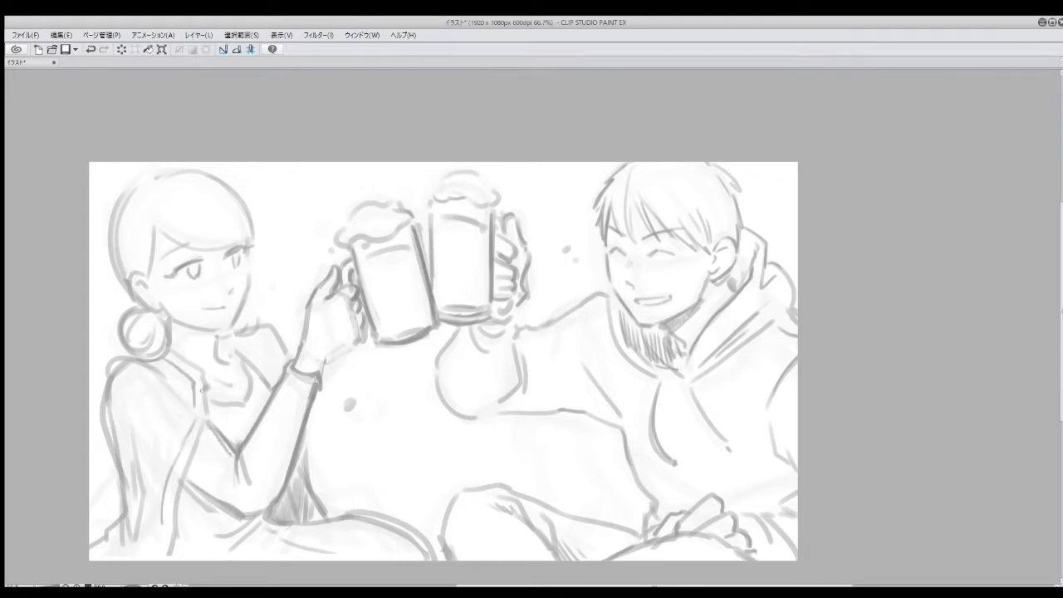
{"action": "left_click_drag", "start_coordinate": [202, 389], "coordinate": [203, 418]}
{"action": "left_click_drag", "start_coordinate": [246, 342], "coordinate": [229, 366]}
{"action": "left_click_drag", "start_coordinate": [208, 331], "coordinate": [187, 341]}
{"action": "key", "text": "ctrl+z"}
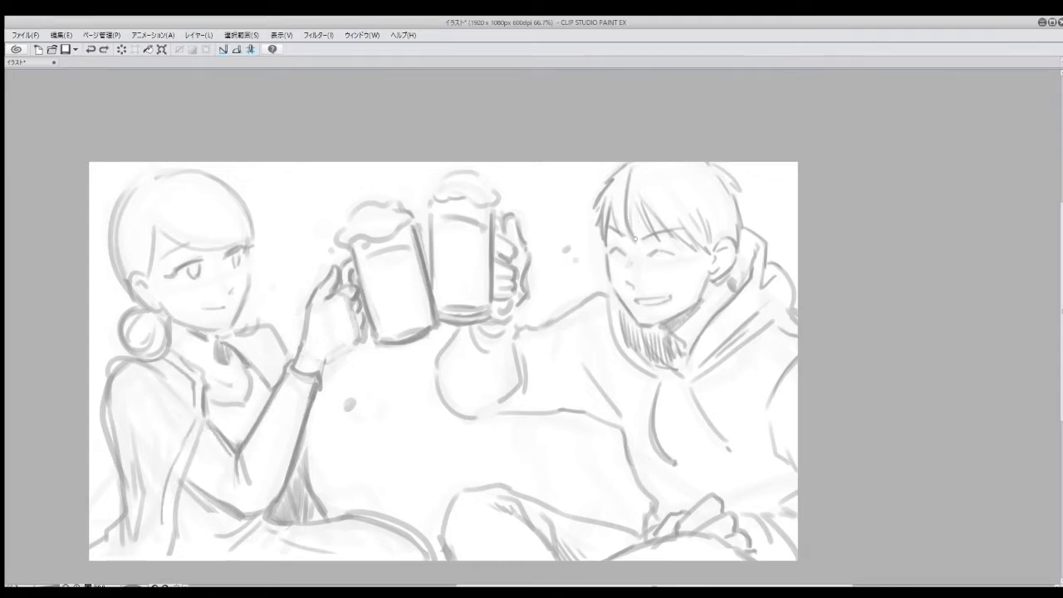
Step: Add hair strands beside the right figure's ear, and draw inner glass lines and bubbles in the right mug
{"action": "left_click_drag", "start_coordinate": [693, 198], "coordinate": [718, 243]}
{"action": "left_click_drag", "start_coordinate": [728, 213], "coordinate": [723, 235]}
{"action": "left_click_drag", "start_coordinate": [442, 222], "coordinate": [440, 295]}
{"action": "left_click_drag", "start_coordinate": [439, 224], "coordinate": [440, 295]}
{"action": "left_click", "coordinate": [478, 276]}
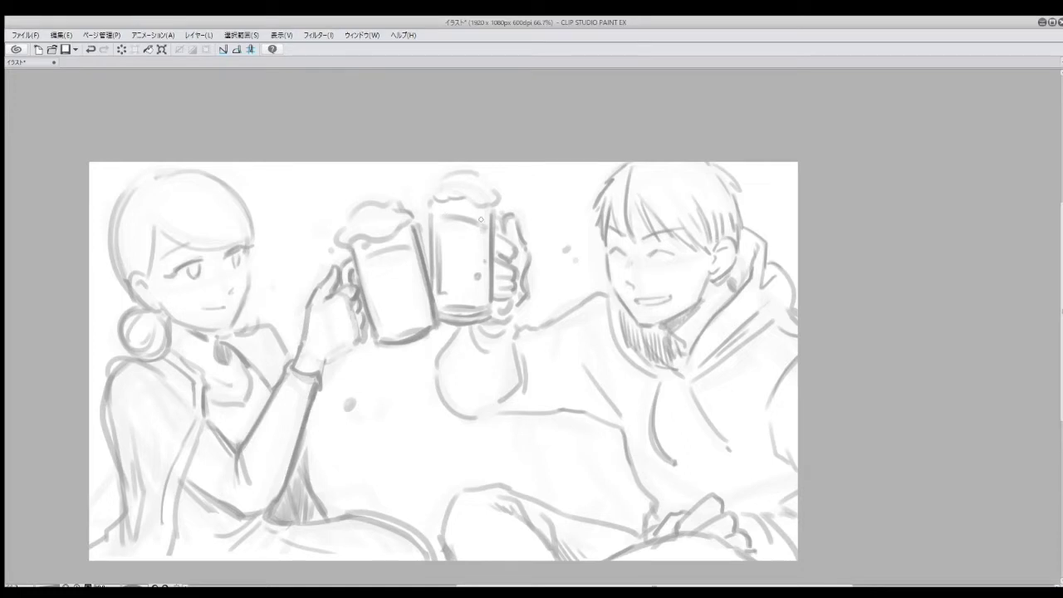
{"action": "left_click_drag", "start_coordinate": [480, 221], "coordinate": [486, 266]}
{"action": "left_click_drag", "start_coordinate": [486, 286], "coordinate": [479, 302]}
Step: Draw the inner base, side lines, liquid line and bubbles in the left mug, and define the holding palm's lower edge
{"action": "left_click_drag", "start_coordinate": [397, 330], "coordinate": [426, 324]}
{"action": "left_click_drag", "start_coordinate": [357, 256], "coordinate": [377, 339]}
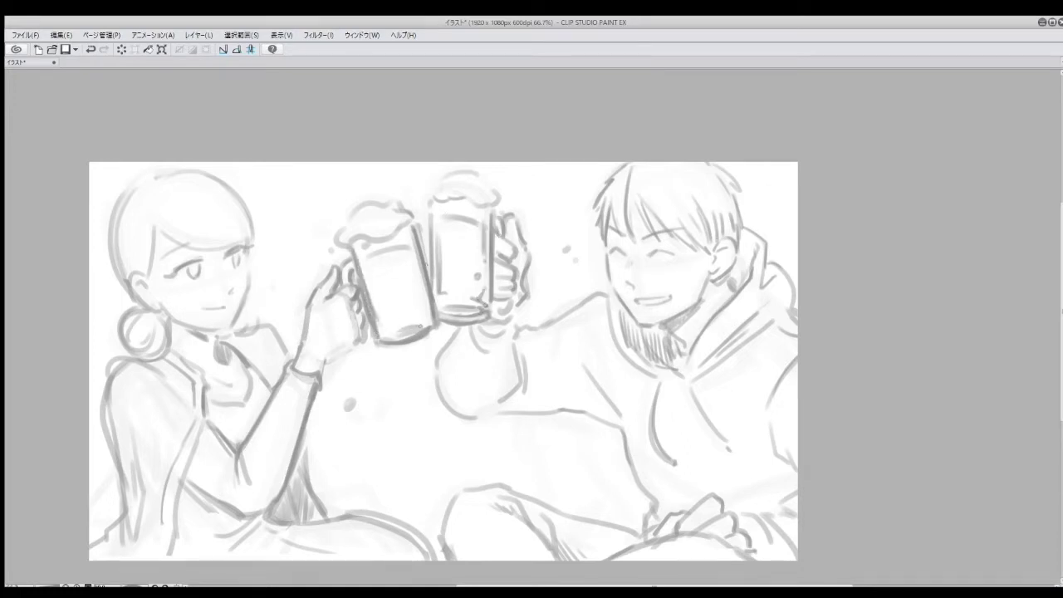
{"action": "mouse_move", "coordinate": [422, 241]}
{"action": "left_mouse_down"}
{"action": "mouse_move", "coordinate": [406, 301]}
{"action": "mouse_move", "coordinate": [435, 335]}
{"action": "left_mouse_up"}
{"action": "left_click", "coordinate": [377, 291]}
{"action": "mouse_move", "coordinate": [367, 252]}
{"action": "left_mouse_down"}
{"action": "mouse_move", "coordinate": [417, 250]}
{"action": "mouse_move", "coordinate": [434, 316]}
{"action": "left_mouse_up"}
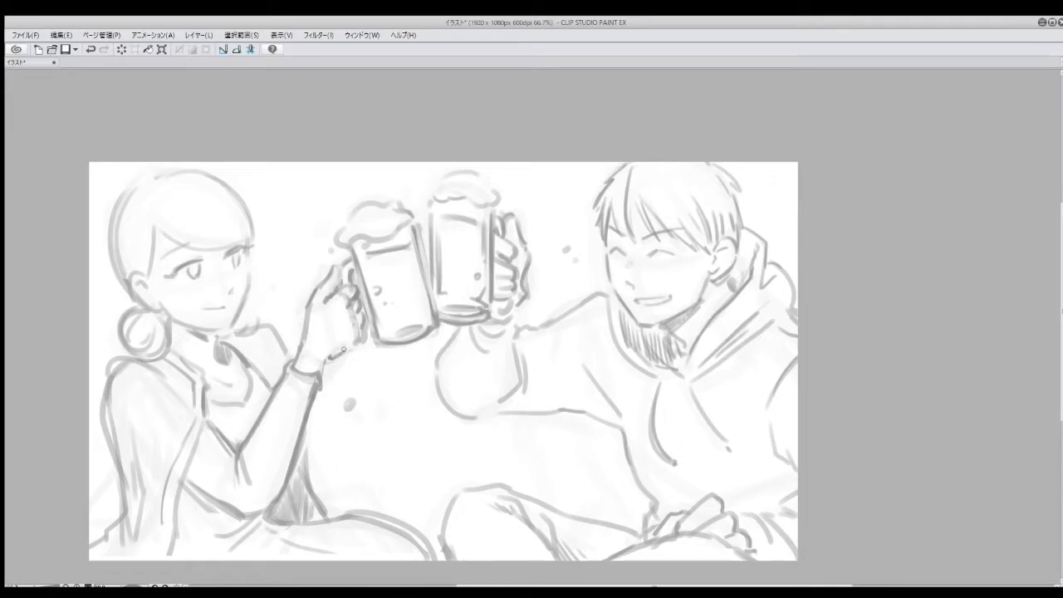
{"action": "left_click_drag", "start_coordinate": [343, 350], "coordinate": [322, 387]}
Step: Flip the canvas view horizontally and darken the bun-haired figure's head outline and far collar
{"action": "key", "text": "h"}
{"action": "left_click_drag", "start_coordinate": [859, 64], "coordinate": [729, 56]}
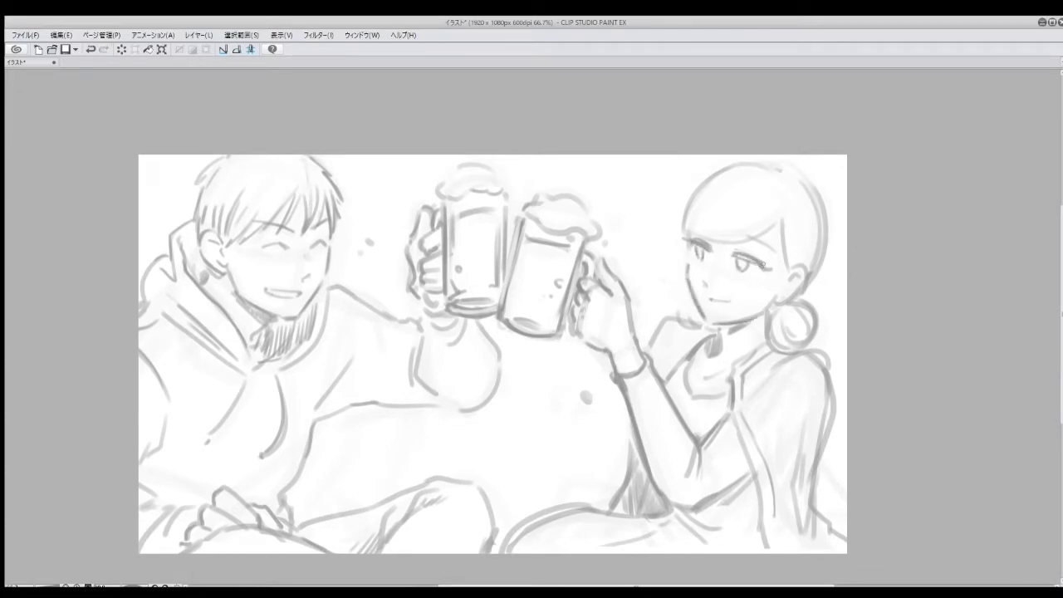
{"action": "left_click_drag", "start_coordinate": [702, 301], "coordinate": [656, 345]}
{"action": "left_click_drag", "start_coordinate": [790, 174], "coordinate": [810, 332]}
{"action": "mouse_move", "coordinate": [690, 232]}
{"action": "left_mouse_down"}
{"action": "mouse_move", "coordinate": [779, 166]}
{"action": "mouse_move", "coordinate": [702, 179]}
{"action": "left_mouse_up"}
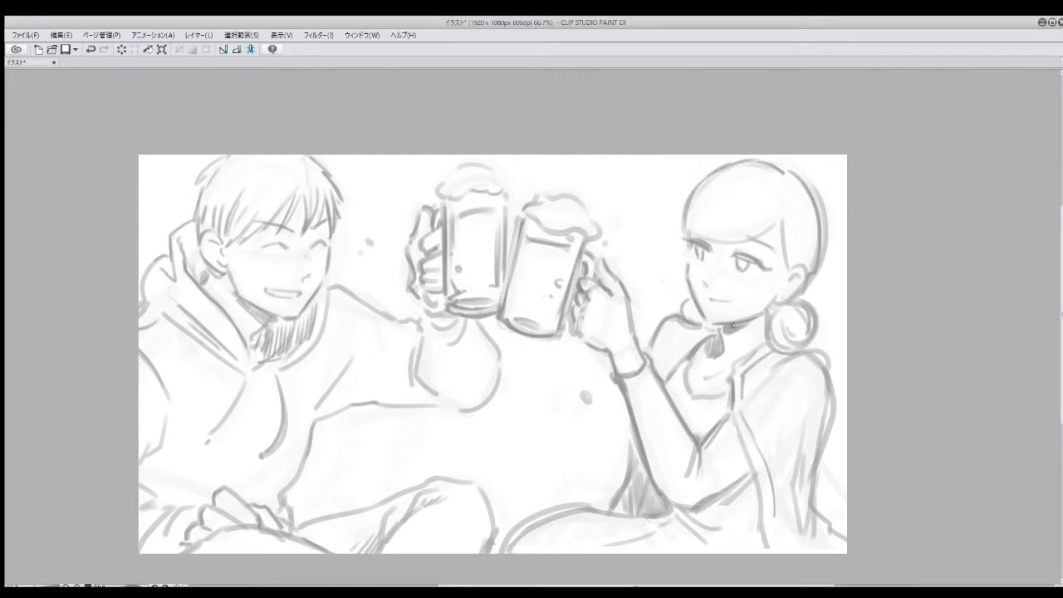
Step: Redraw the bun-haired figure's lapel and V-shaped neckline, and refine the hair lock in front of the ear
{"action": "mouse_move", "coordinate": [696, 331]}
{"action": "left_mouse_down"}
{"action": "mouse_move", "coordinate": [658, 357]}
{"action": "mouse_move", "coordinate": [689, 334]}
{"action": "left_mouse_up"}
{"action": "left_click_drag", "start_coordinate": [792, 287], "coordinate": [765, 341]}
{"action": "left_click_drag", "start_coordinate": [785, 218], "coordinate": [806, 300]}
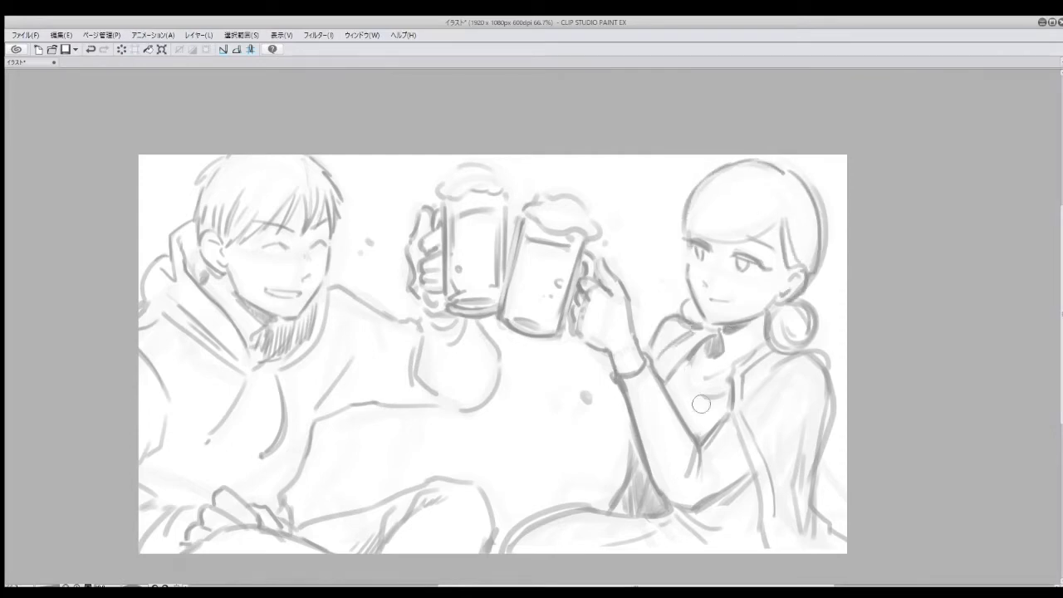
{"action": "mouse_move", "coordinate": [694, 353]}
{"action": "left_mouse_down"}
{"action": "mouse_move", "coordinate": [700, 396]}
{"action": "mouse_move", "coordinate": [721, 370]}
{"action": "mouse_move", "coordinate": [668, 368]}
{"action": "left_mouse_up"}
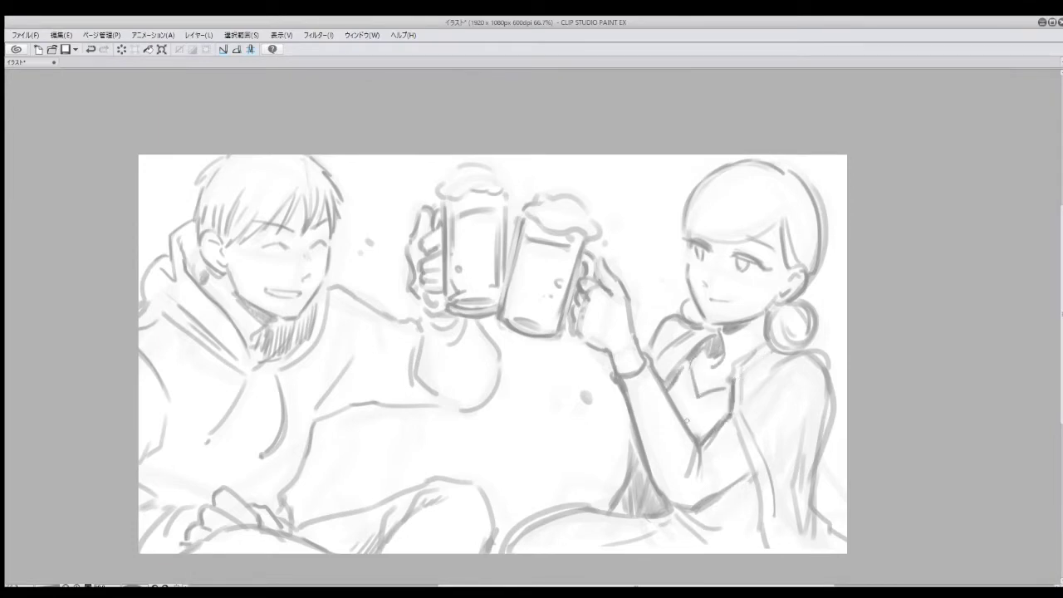
Step: Flip the view back and redraw the left figure's jacket front edge and outer sleeve outline
{"action": "key", "text": "ctrl+h"}
{"action": "left_click_drag", "start_coordinate": [309, 510], "coordinate": [331, 525]}
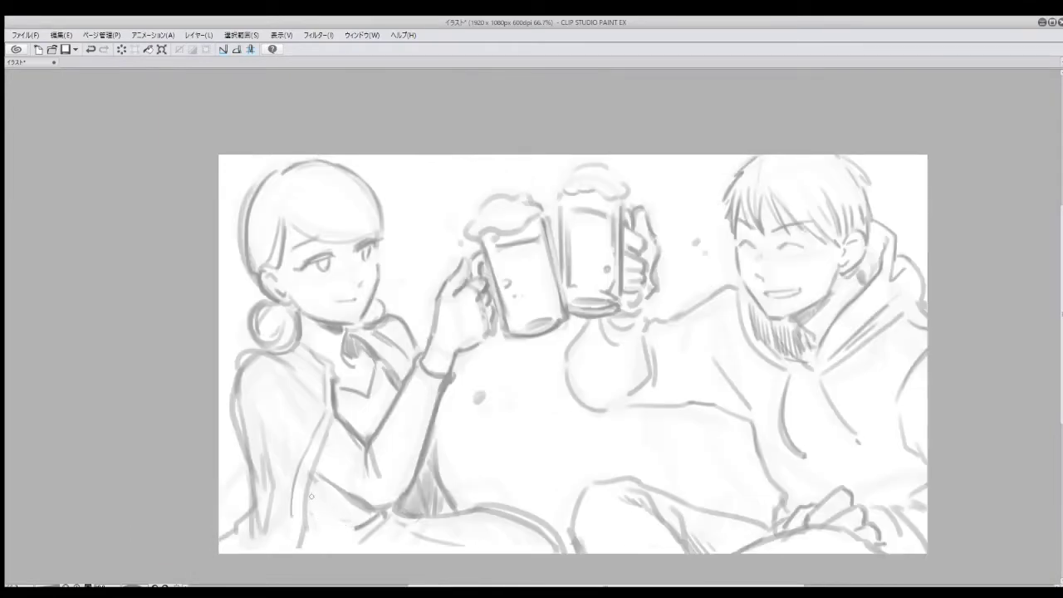
{"action": "left_click_drag", "start_coordinate": [315, 454], "coordinate": [310, 554]}
{"action": "left_click_drag", "start_coordinate": [264, 380], "coordinate": [246, 411]}
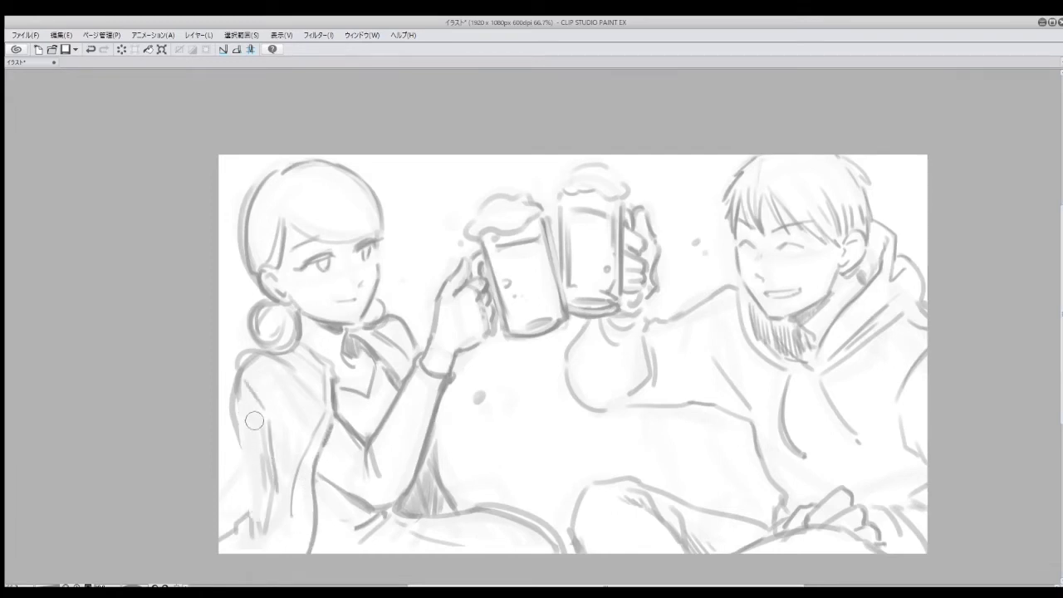
{"action": "mouse_move", "coordinate": [241, 357]}
{"action": "left_mouse_down"}
{"action": "mouse_move", "coordinate": [229, 470]}
{"action": "mouse_move", "coordinate": [249, 544]}
{"action": "left_mouse_up"}
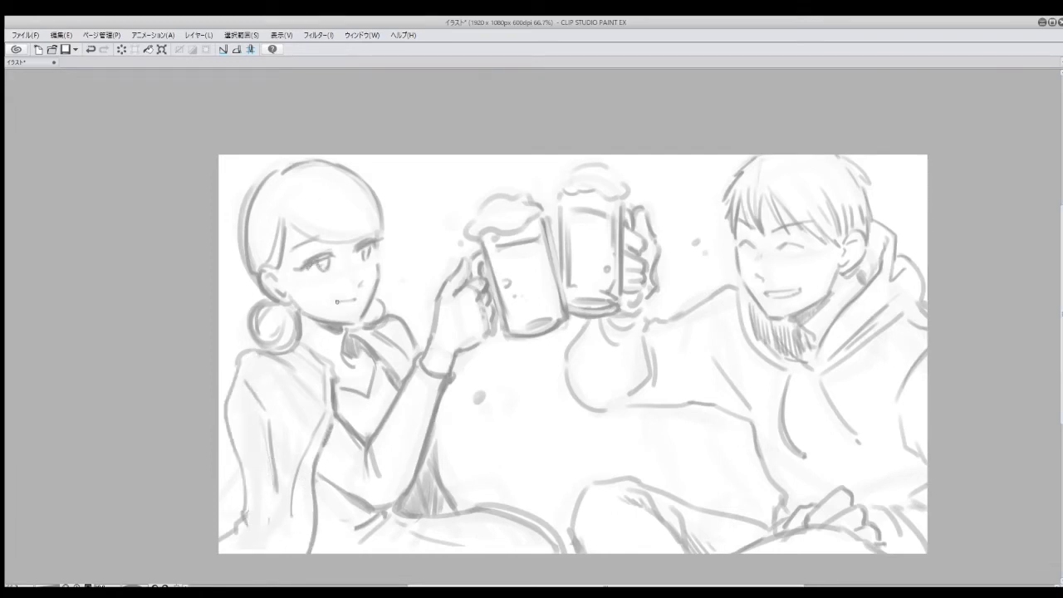
Step: Rework the outline of the left figure's hair from the nape over the crown to the forehead
{"action": "left_click_drag", "start_coordinate": [326, 160], "coordinate": [374, 198]}
{"action": "key", "text": "ctrl+z"}
{"action": "left_click_drag", "start_coordinate": [320, 163], "coordinate": [374, 232]}
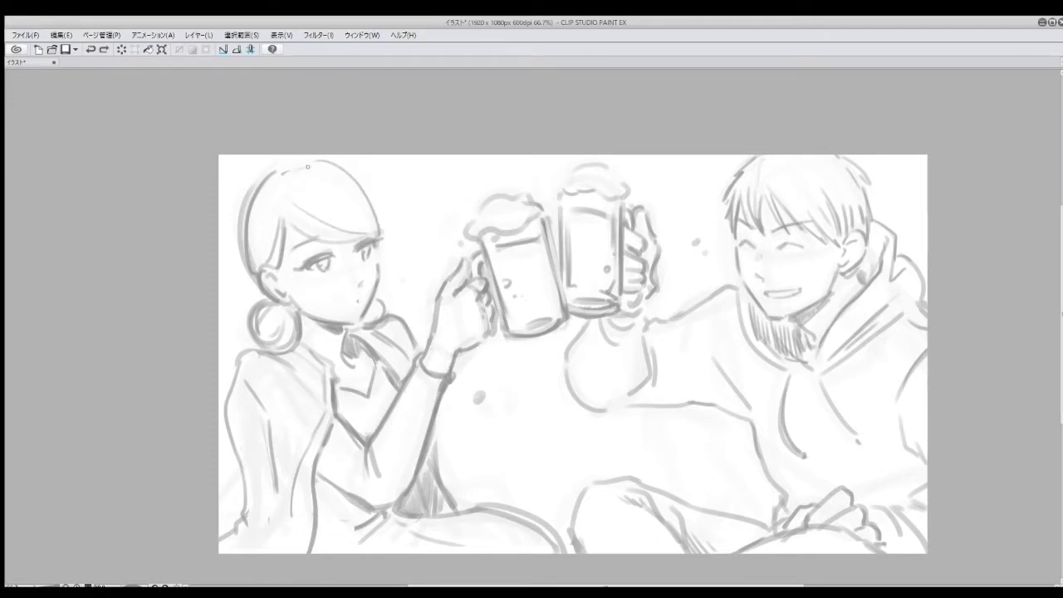
{"action": "key", "text": "ctrl+z"}
{"action": "mouse_move", "coordinate": [307, 166]}
{"action": "left_mouse_down"}
{"action": "mouse_move", "coordinate": [378, 223]}
{"action": "mouse_move", "coordinate": [379, 237]}
{"action": "left_mouse_up"}
{"action": "key", "text": "ctrl+z"}
{"action": "left_click_drag", "start_coordinate": [247, 283], "coordinate": [241, 200]}
{"action": "mouse_move", "coordinate": [241, 200]}
{"action": "left_mouse_down"}
{"action": "mouse_move", "coordinate": [293, 164]}
{"action": "mouse_move", "coordinate": [378, 222]}
{"action": "left_mouse_up"}
{"action": "key", "text": "ctrl+z"}
{"action": "key", "text": "ctrl+z"}
Step: Redraw the left figure's shoulder, sleeve and back lines, and touch up the shading behind the raised forearm
{"action": "left_click_drag", "start_coordinate": [250, 354], "coordinate": [221, 485]}
{"action": "left_click_drag", "start_coordinate": [259, 396], "coordinate": [228, 536]}
{"action": "key", "text": "ctrl+z"}
{"action": "left_click_drag", "start_coordinate": [262, 431], "coordinate": [241, 517]}
{"action": "left_click_drag", "start_coordinate": [438, 467], "coordinate": [435, 509]}
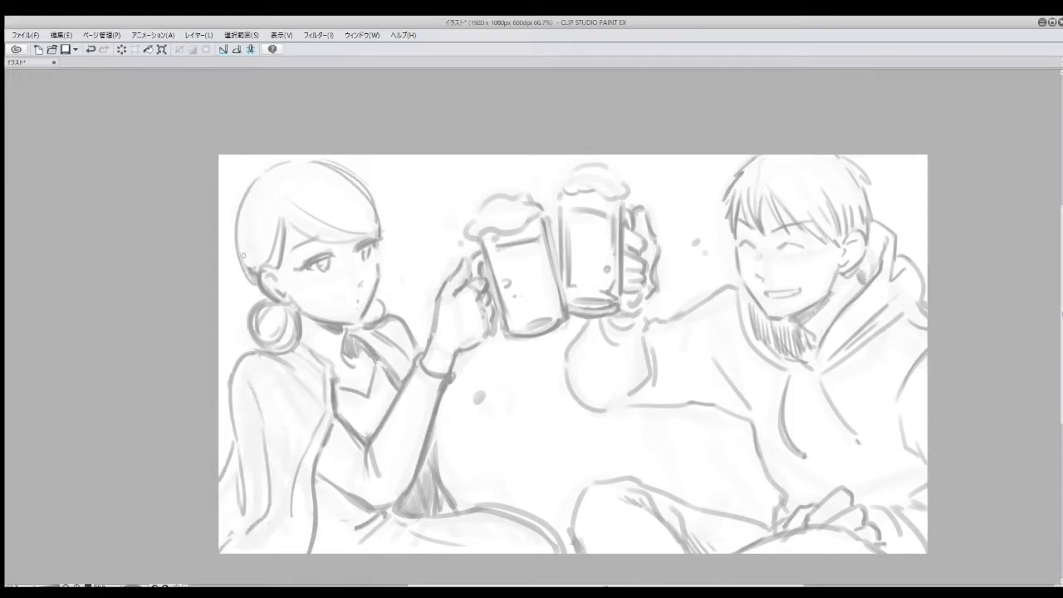
Step: Darken the back of the left figure's hair and the jacket collar, and sketch splash droplets beside the right mug's foam
{"action": "left_click_drag", "start_coordinate": [250, 280], "coordinate": [254, 193]}
{"action": "left_click_drag", "start_coordinate": [298, 340], "coordinate": [331, 370]}
{"action": "left_click_drag", "start_coordinate": [609, 167], "coordinate": [638, 196]}
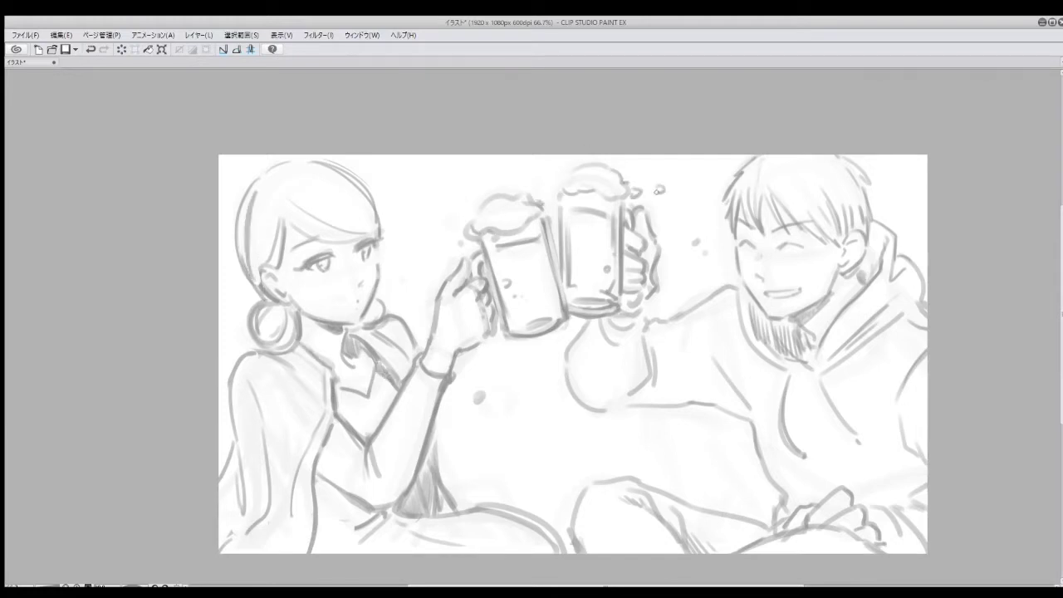
Step: Refine the wrist and sleeve folds of the right figure's raised arm
{"action": "scroll", "coordinate": [703, 109], "scroll_direction": "down", "scroll_amount": 1}
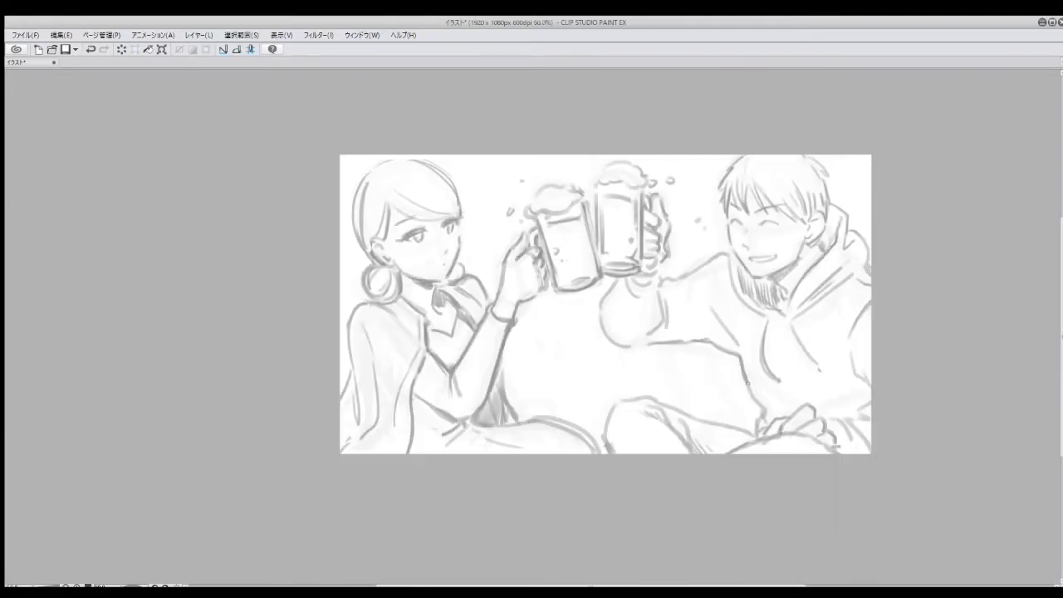
{"action": "scroll", "coordinate": [820, 140], "scroll_direction": "down", "scroll_amount": 1}
{"action": "key", "text": "ctrl+alt+0"}
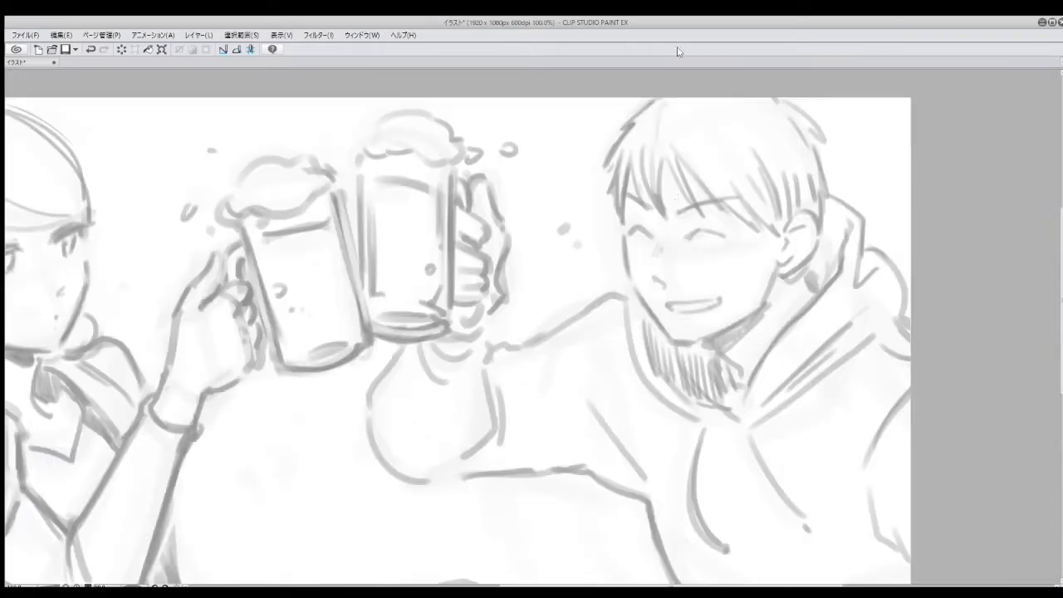
{"action": "scroll", "coordinate": [672, 149], "scroll_direction": "down", "scroll_amount": 3}
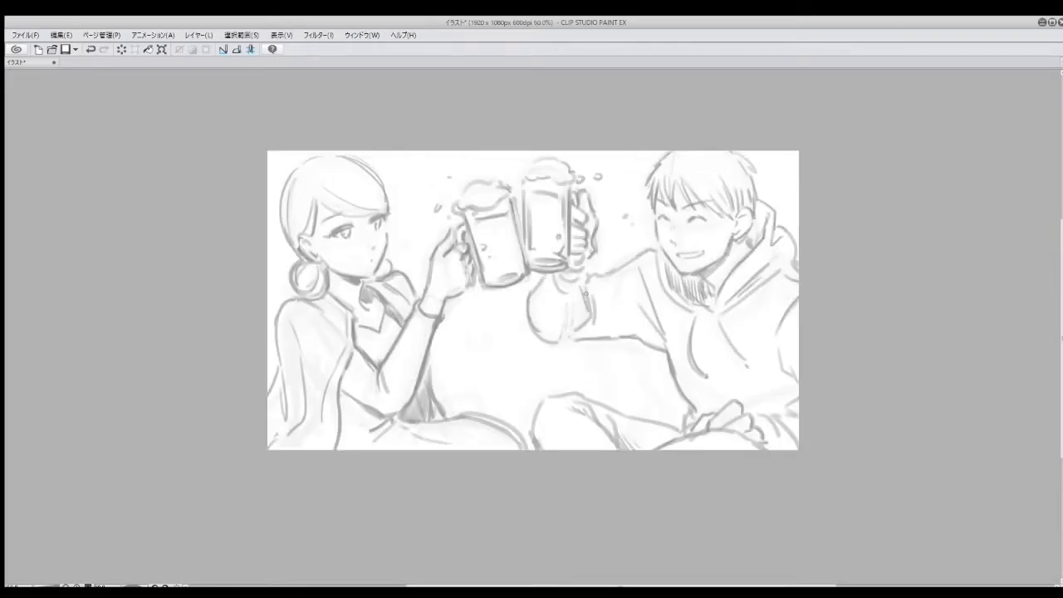
{"action": "mouse_move", "coordinate": [584, 292]}
{"action": "left_mouse_down"}
{"action": "mouse_move", "coordinate": [653, 249]}
{"action": "mouse_move", "coordinate": [786, 268]}
{"action": "left_mouse_up"}
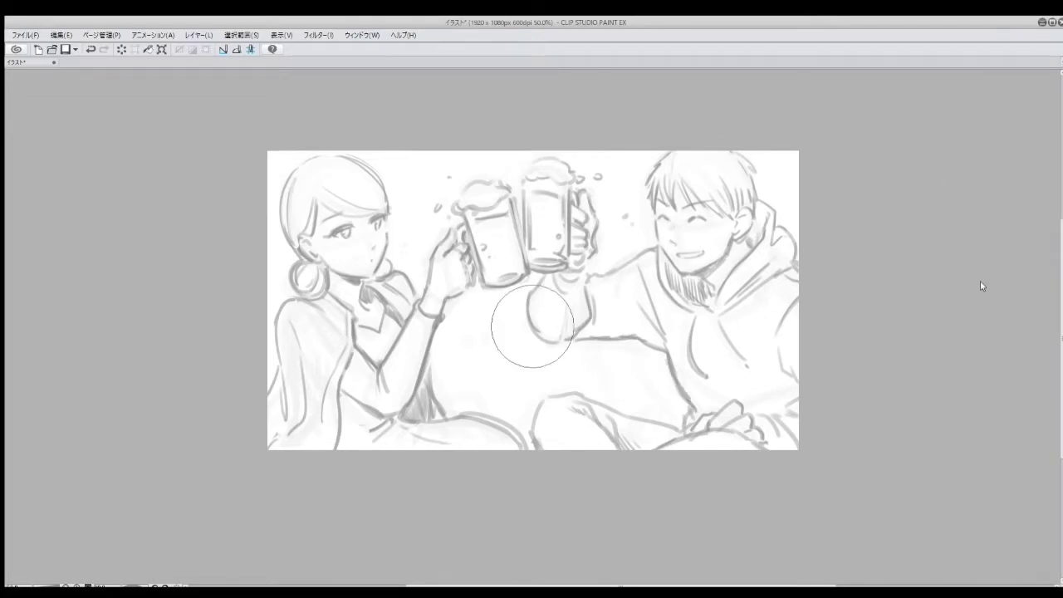
Step: Fade the sketch and fill the background around the figures and the insides of the mugs with pale yellow
{"action": "left_click_drag", "start_coordinate": [453, 324], "coordinate": [451, 436]}
{"action": "left_click_drag", "start_coordinate": [523, 432], "coordinate": [533, 363]}
{"action": "left_click_drag", "start_coordinate": [452, 436], "coordinate": [523, 432]}
{"action": "mouse_move", "coordinate": [534, 363]}
{"action": "left_mouse_down"}
{"action": "mouse_move", "coordinate": [582, 390]}
{"action": "mouse_move", "coordinate": [656, 382]}
{"action": "mouse_move", "coordinate": [524, 440]}
{"action": "left_mouse_up"}
{"action": "key", "text": "asciicircum"}
{"action": "key", "text": "minus"}
{"action": "mouse_move", "coordinate": [300, 158]}
{"action": "left_mouse_down"}
{"action": "mouse_move", "coordinate": [274, 283]}
{"action": "mouse_move", "coordinate": [258, 208]}
{"action": "mouse_move", "coordinate": [401, 196]}
{"action": "left_mouse_up"}
{"action": "mouse_move", "coordinate": [320, 184]}
{"action": "left_mouse_down"}
{"action": "mouse_move", "coordinate": [292, 253]}
{"action": "mouse_move", "coordinate": [365, 157]}
{"action": "mouse_move", "coordinate": [396, 249]}
{"action": "mouse_move", "coordinate": [397, 152]}
{"action": "mouse_move", "coordinate": [425, 207]}
{"action": "mouse_move", "coordinate": [553, 221]}
{"action": "mouse_move", "coordinate": [465, 162]}
{"action": "mouse_move", "coordinate": [573, 158]}
{"action": "mouse_move", "coordinate": [491, 206]}
{"action": "mouse_move", "coordinate": [582, 163]}
{"action": "mouse_move", "coordinate": [600, 237]}
{"action": "mouse_move", "coordinate": [619, 158]}
{"action": "mouse_move", "coordinate": [644, 194]}
{"action": "mouse_move", "coordinate": [760, 166]}
{"action": "mouse_move", "coordinate": [796, 241]}
{"action": "left_mouse_up"}
{"action": "key", "text": "ctrl+minus"}
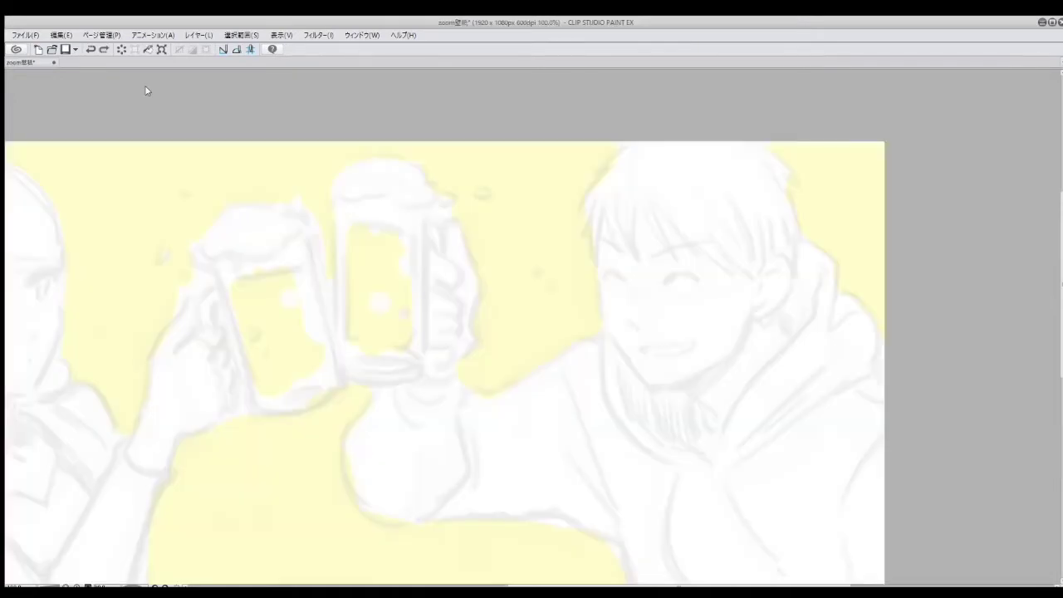
Step: Ink the thumb and curled fingers of the right figure's raised hand in black
{"action": "key", "text": "ctrl+0"}
{"action": "scroll", "coordinate": [700, 126], "scroll_direction": "up", "scroll_amount": 2}
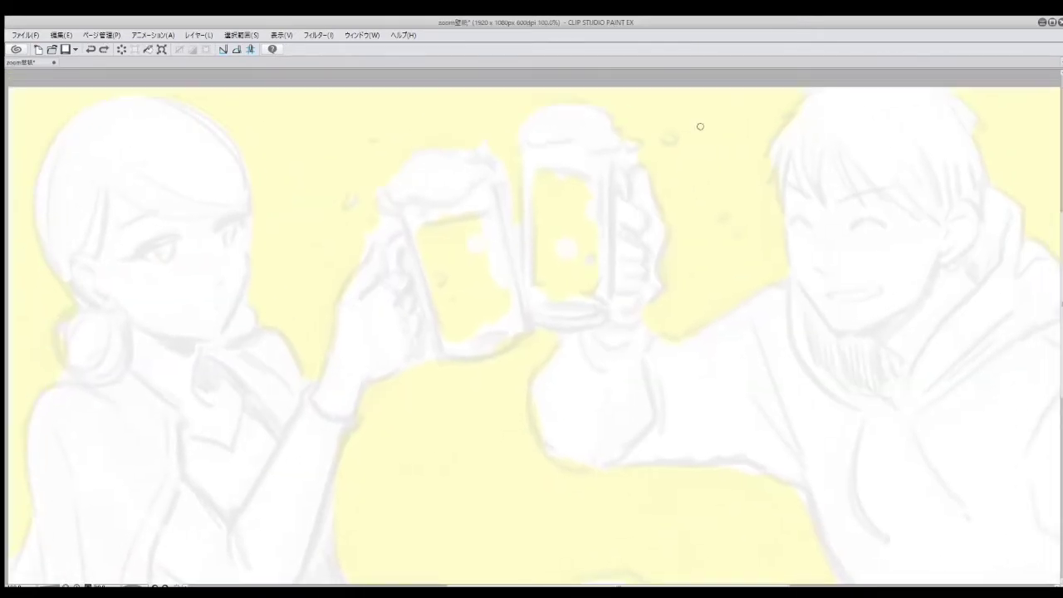
{"action": "mouse_move", "coordinate": [619, 193]}
{"action": "left_mouse_down"}
{"action": "mouse_move", "coordinate": [647, 222]}
{"action": "mouse_move", "coordinate": [642, 231]}
{"action": "left_mouse_up"}
{"action": "key", "text": "ctrl+z"}
{"action": "key", "text": "ctrl+z"}
{"action": "mouse_move", "coordinate": [640, 160]}
{"action": "left_mouse_down"}
{"action": "mouse_move", "coordinate": [665, 226]}
{"action": "mouse_move", "coordinate": [629, 176]}
{"action": "mouse_move", "coordinate": [656, 220]}
{"action": "mouse_move", "coordinate": [641, 279]}
{"action": "mouse_move", "coordinate": [617, 289]}
{"action": "left_mouse_up"}
{"action": "key", "text": "ctrl+z"}
{"action": "left_click_drag", "start_coordinate": [616, 271], "coordinate": [632, 267]}
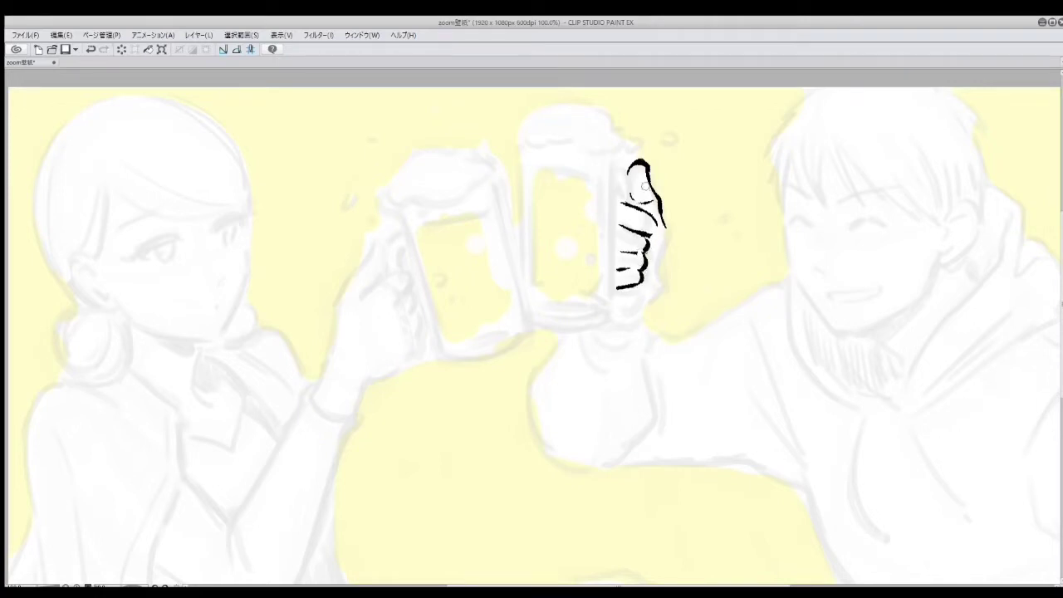
Step: Ink the outer edge of the right figure's raised hand down to the wrist
{"action": "left_click_drag", "start_coordinate": [656, 217], "coordinate": [653, 304]}
{"action": "key", "text": "ctrl+z"}
{"action": "left_click_drag", "start_coordinate": [658, 264], "coordinate": [643, 325]}
{"action": "mouse_move", "coordinate": [658, 217]}
{"action": "left_mouse_down"}
{"action": "mouse_move", "coordinate": [663, 241]}
{"action": "mouse_move", "coordinate": [652, 241]}
{"action": "left_mouse_up"}
{"action": "key", "text": "ctrl+z"}
{"action": "scroll", "coordinate": [668, 231], "scroll_direction": "down", "scroll_amount": 1}
{"action": "key", "text": "ctrl+z"}
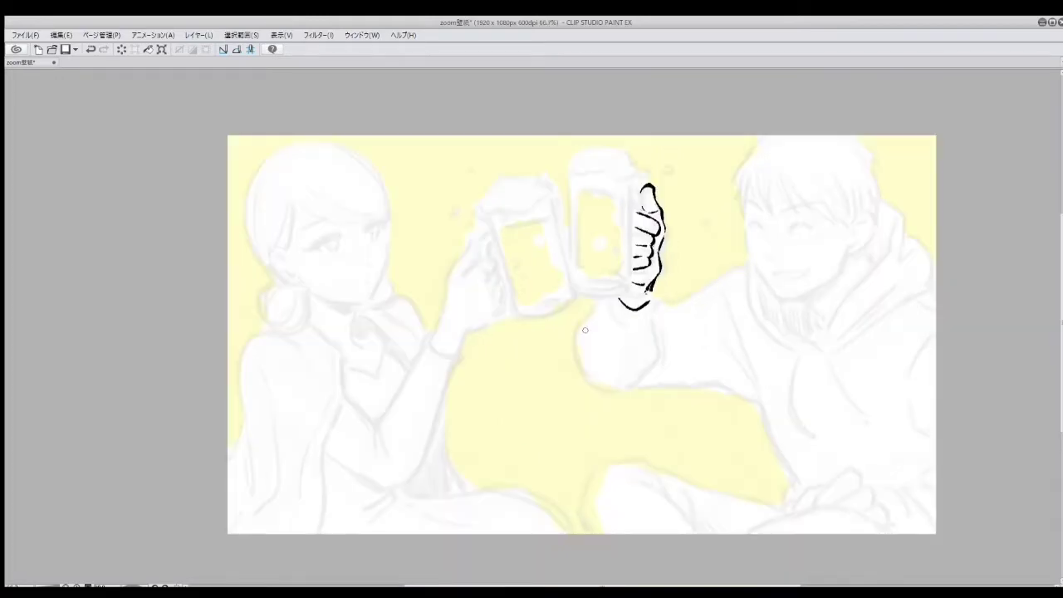
Step: Ink the right figure's cuff, the bulging sleeve and the upper arm line to the shoulder
{"action": "left_click_drag", "start_coordinate": [611, 302], "coordinate": [641, 326]}
{"action": "key", "text": "ctrl+z"}
{"action": "mouse_move", "coordinate": [604, 296]}
{"action": "left_mouse_down"}
{"action": "mouse_move", "coordinate": [582, 335]}
{"action": "mouse_move", "coordinate": [579, 381]}
{"action": "mouse_move", "coordinate": [605, 392]}
{"action": "left_mouse_up"}
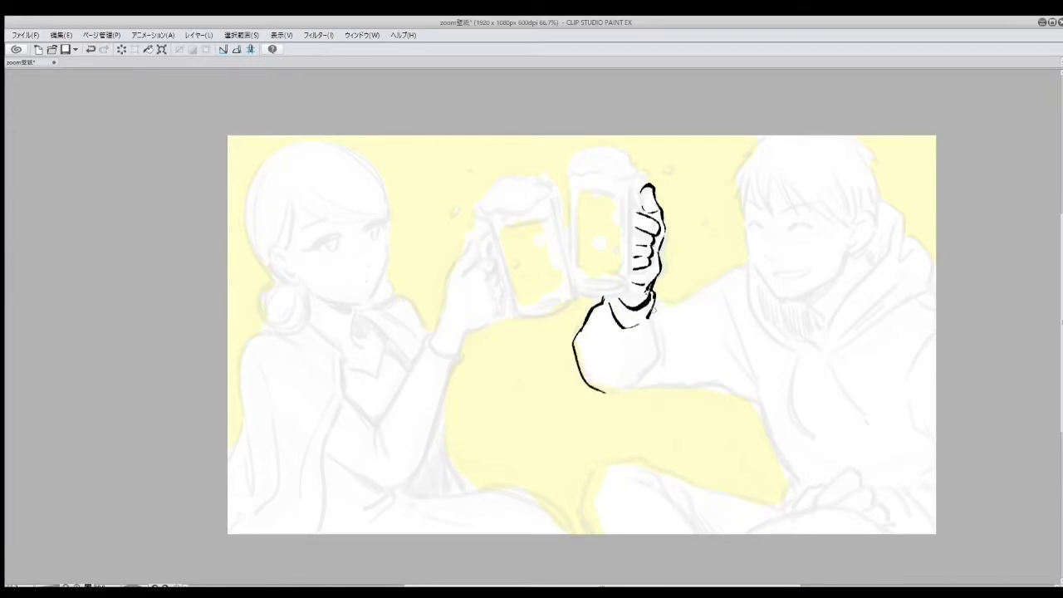
{"action": "mouse_move", "coordinate": [652, 307]}
{"action": "left_mouse_down"}
{"action": "mouse_move", "coordinate": [660, 357]}
{"action": "mouse_move", "coordinate": [643, 379]}
{"action": "left_mouse_up"}
{"action": "left_click_drag", "start_coordinate": [654, 307], "coordinate": [729, 269]}
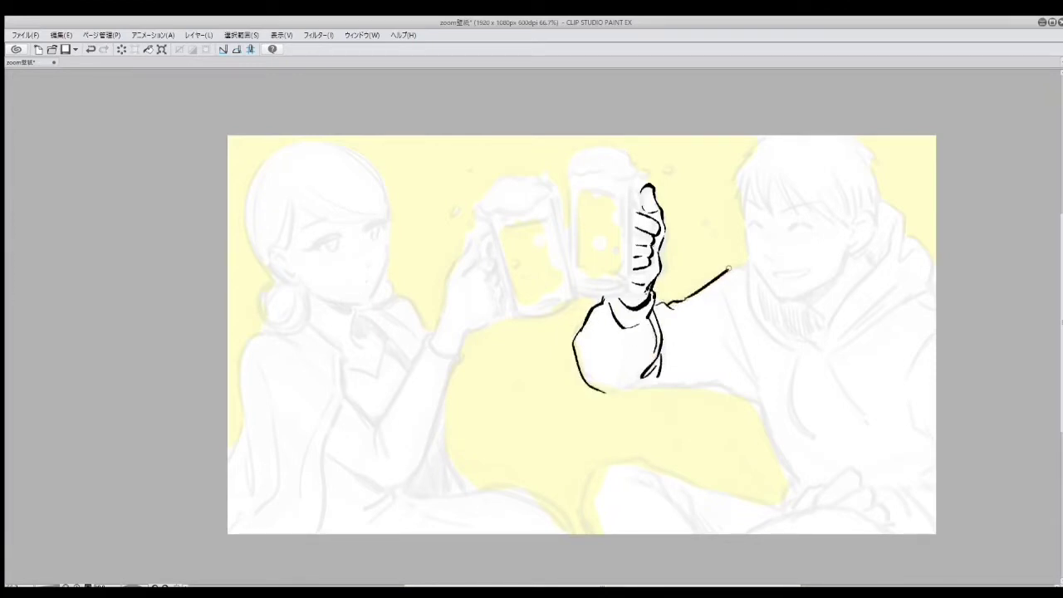
Step: Ink the right figure's beer mug, its foam cap and the small flying droplet in black
{"action": "left_click_drag", "start_coordinate": [566, 179], "coordinate": [566, 259]}
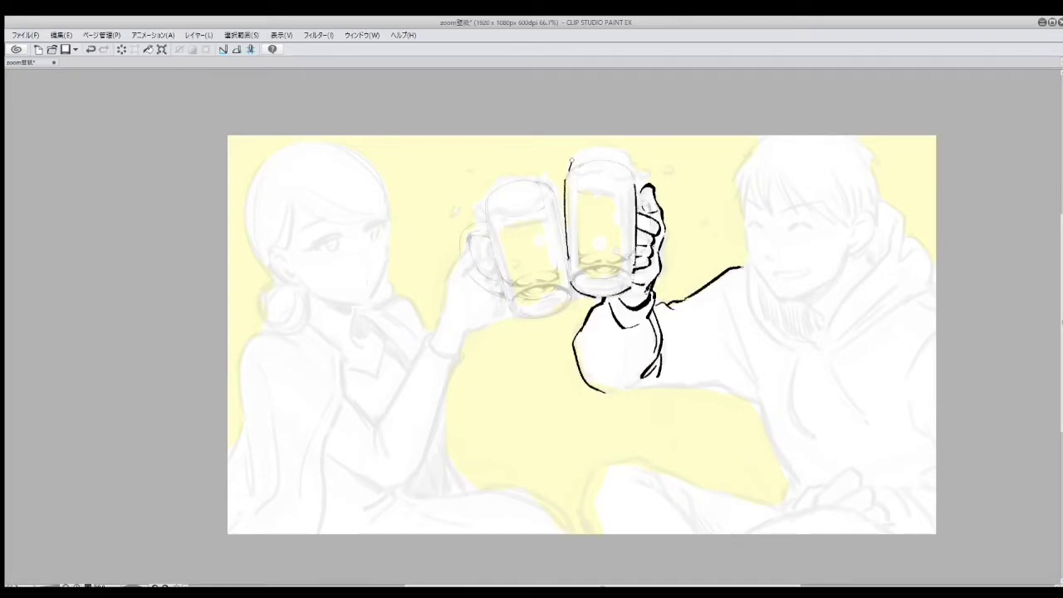
{"action": "key", "text": "ctrl+z"}
{"action": "mouse_move", "coordinate": [567, 173]}
{"action": "left_mouse_down"}
{"action": "mouse_move", "coordinate": [615, 148]}
{"action": "mouse_move", "coordinate": [638, 168]}
{"action": "left_mouse_up"}
{"action": "left_click_drag", "start_coordinate": [577, 185], "coordinate": [616, 168]}
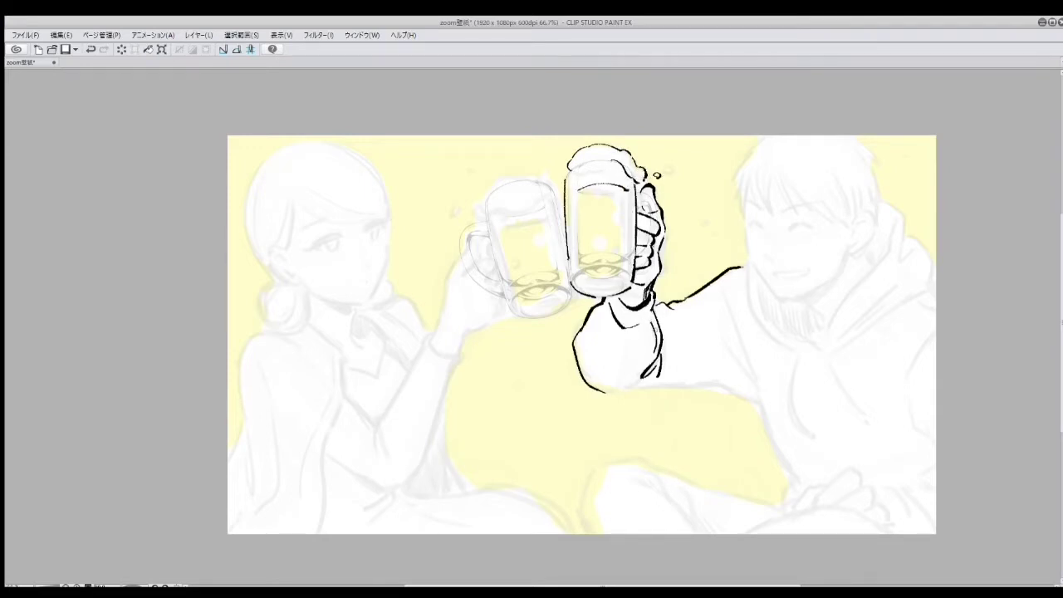
Step: Ink the right figure's face outline from the temple around the chin to the jaw, with the neck line below
{"action": "left_click_drag", "start_coordinate": [803, 316], "coordinate": [761, 295]}
{"action": "key", "text": "ctrl+alt+0"}
{"action": "mouse_move", "coordinate": [611, 176]}
{"action": "left_mouse_down"}
{"action": "mouse_move", "coordinate": [609, 253]}
{"action": "mouse_move", "coordinate": [656, 351]}
{"action": "mouse_move", "coordinate": [696, 353]}
{"action": "mouse_move", "coordinate": [751, 313]}
{"action": "left_mouse_up"}
{"action": "key", "text": "ctrl+z"}
{"action": "left_click_drag", "start_coordinate": [756, 300], "coordinate": [760, 273]}
{"action": "left_click_drag", "start_coordinate": [695, 352], "coordinate": [733, 374]}
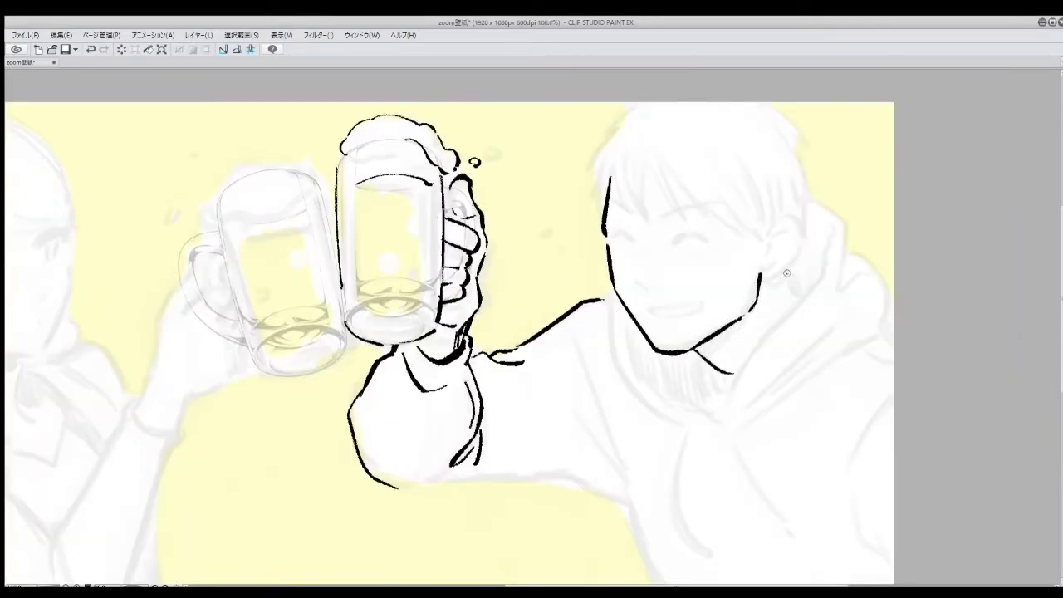
Step: Ink the outer and inner edges of the right figure's hood around the neck and the start of the far shoulder
{"action": "scroll", "coordinate": [449, 332], "scroll_direction": "down", "scroll_amount": 3}
{"action": "scroll", "coordinate": [448, 332], "scroll_direction": "up", "scroll_amount": 2}
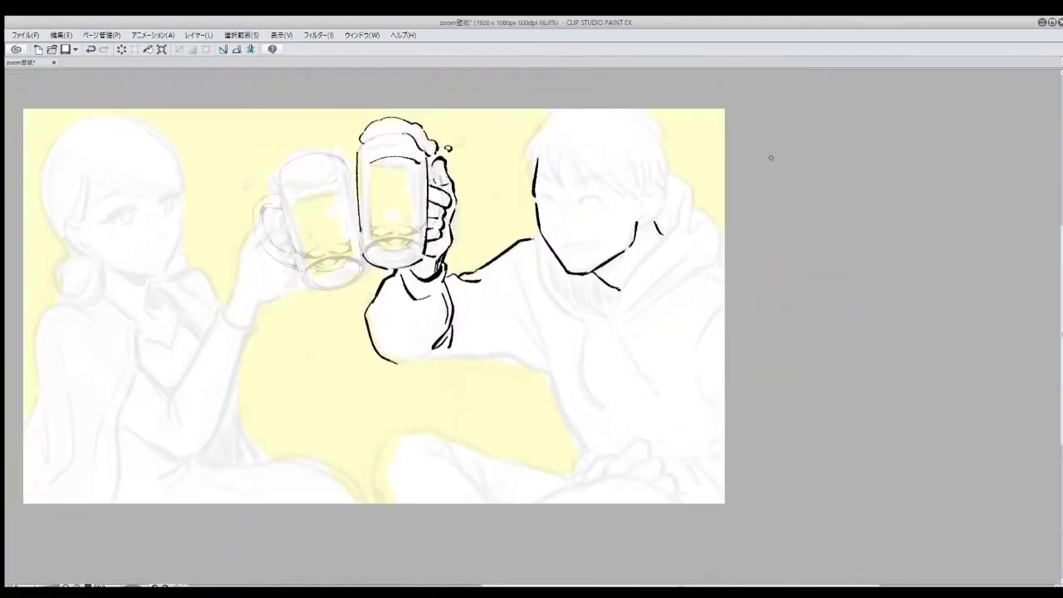
{"action": "scroll", "coordinate": [852, 79], "scroll_direction": "up", "scroll_amount": 2}
{"action": "left_click_drag", "start_coordinate": [617, 327], "coordinate": [720, 198]}
{"action": "mouse_move", "coordinate": [703, 116]}
{"action": "left_mouse_down"}
{"action": "mouse_move", "coordinate": [726, 163]}
{"action": "mouse_move", "coordinate": [724, 212]}
{"action": "left_mouse_up"}
{"action": "left_click_drag", "start_coordinate": [740, 163], "coordinate": [781, 209]}
{"action": "key", "text": "ctrl+z"}
{"action": "left_click_drag", "start_coordinate": [512, 242], "coordinate": [585, 334]}
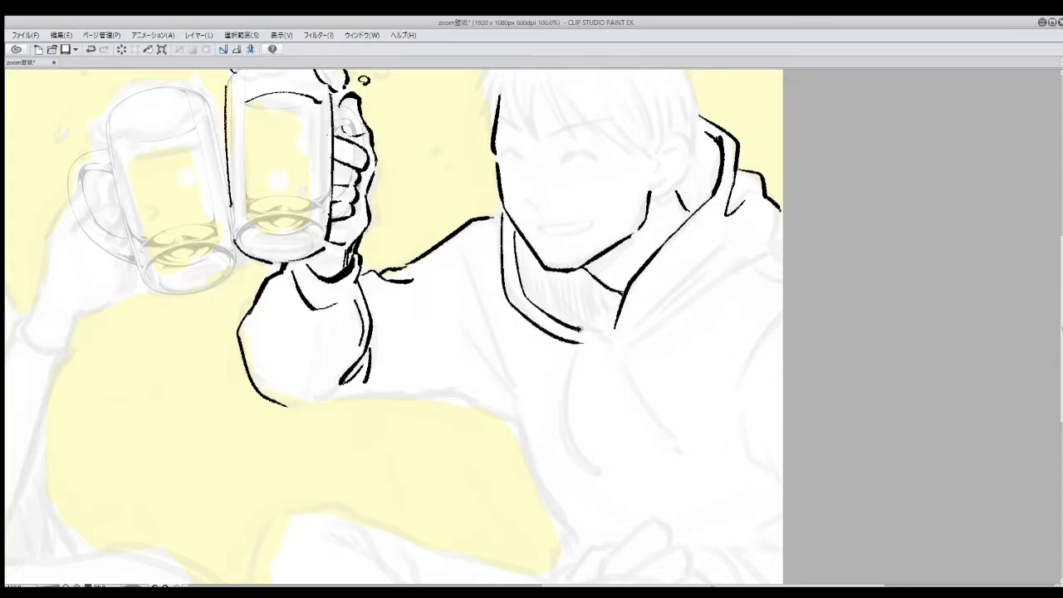
Step: Ink the neck tendons and the shadow under the right figure's chin, plus the ear outline
{"action": "mouse_move", "coordinate": [578, 274]}
{"action": "left_mouse_down"}
{"action": "mouse_move", "coordinate": [595, 334]}
{"action": "mouse_move", "coordinate": [595, 281]}
{"action": "left_mouse_up"}
{"action": "key", "text": "h"}
{"action": "left_click_drag", "start_coordinate": [449, 245], "coordinate": [475, 271]}
{"action": "key", "text": "h"}
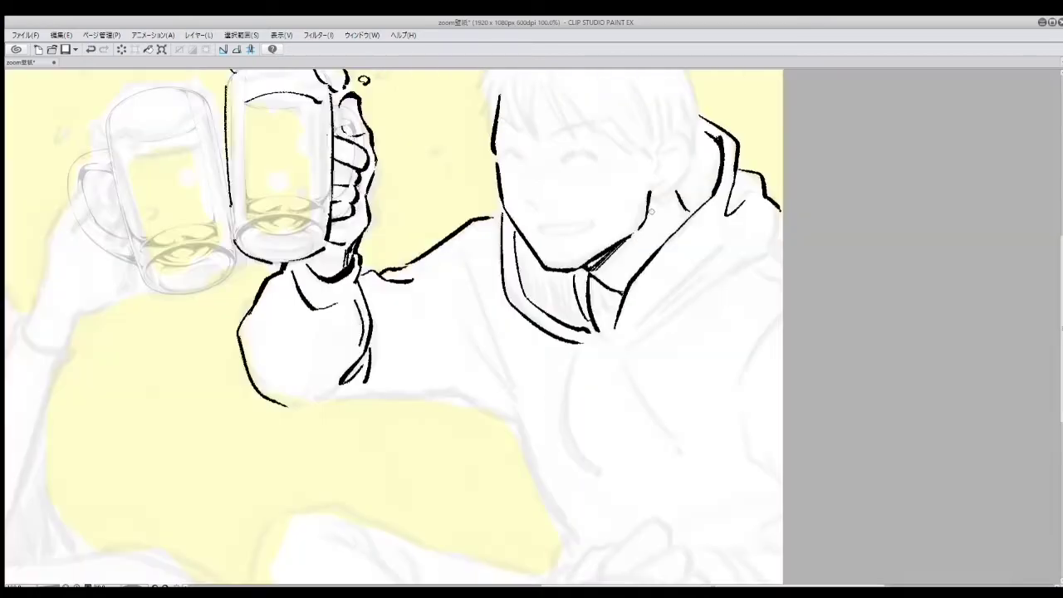
{"action": "left_click_drag", "start_coordinate": [565, 287], "coordinate": [591, 329]}
{"action": "left_click_drag", "start_coordinate": [621, 277], "coordinate": [600, 321]}
{"action": "mouse_move", "coordinate": [656, 151]}
{"action": "left_mouse_down"}
{"action": "mouse_move", "coordinate": [674, 141]}
{"action": "mouse_move", "coordinate": [651, 200]}
{"action": "left_mouse_up"}
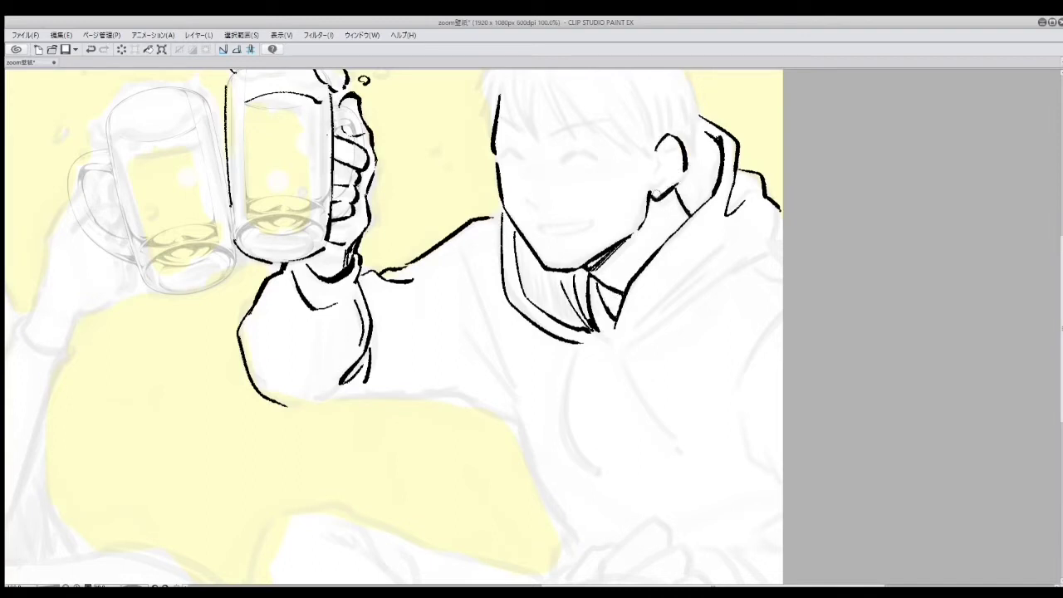
Step: Close the hood's front opening at the throat and add fold lines along the hood
{"action": "mouse_move", "coordinate": [543, 333]}
{"action": "left_mouse_down"}
{"action": "mouse_move", "coordinate": [580, 357]}
{"action": "mouse_move", "coordinate": [615, 326]}
{"action": "mouse_move", "coordinate": [600, 326]}
{"action": "left_mouse_up"}
{"action": "key", "text": "ctrl+z"}
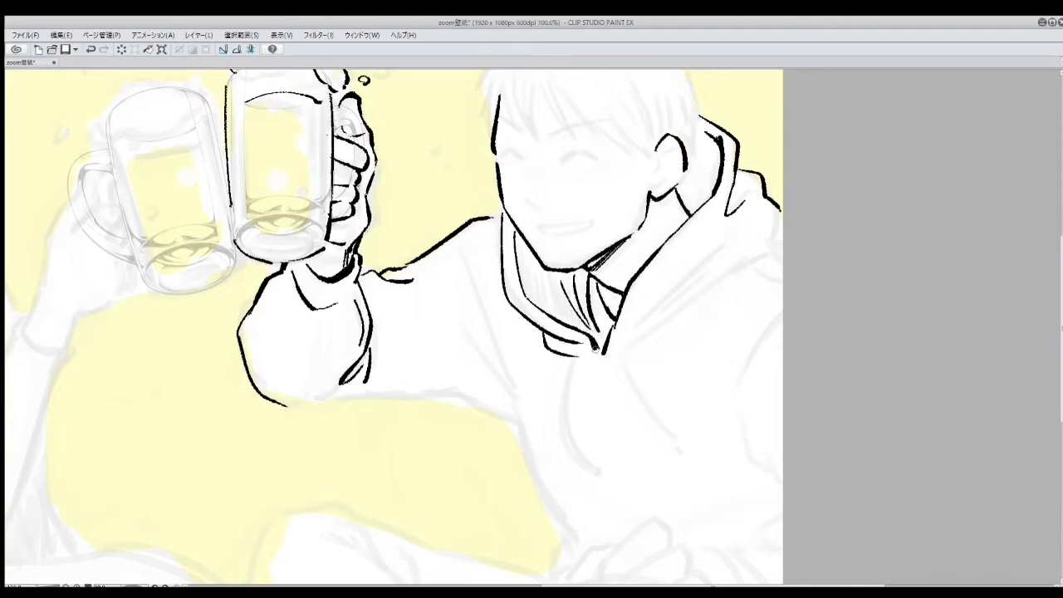
{"action": "key", "text": "ctrl+z"}
{"action": "mouse_move", "coordinate": [625, 287]}
{"action": "left_mouse_down"}
{"action": "mouse_move", "coordinate": [610, 331]}
{"action": "mouse_move", "coordinate": [715, 206]}
{"action": "left_mouse_up"}
{"action": "left_click_drag", "start_coordinate": [710, 120], "coordinate": [719, 139]}
{"action": "left_click_drag", "start_coordinate": [625, 332], "coordinate": [750, 247]}
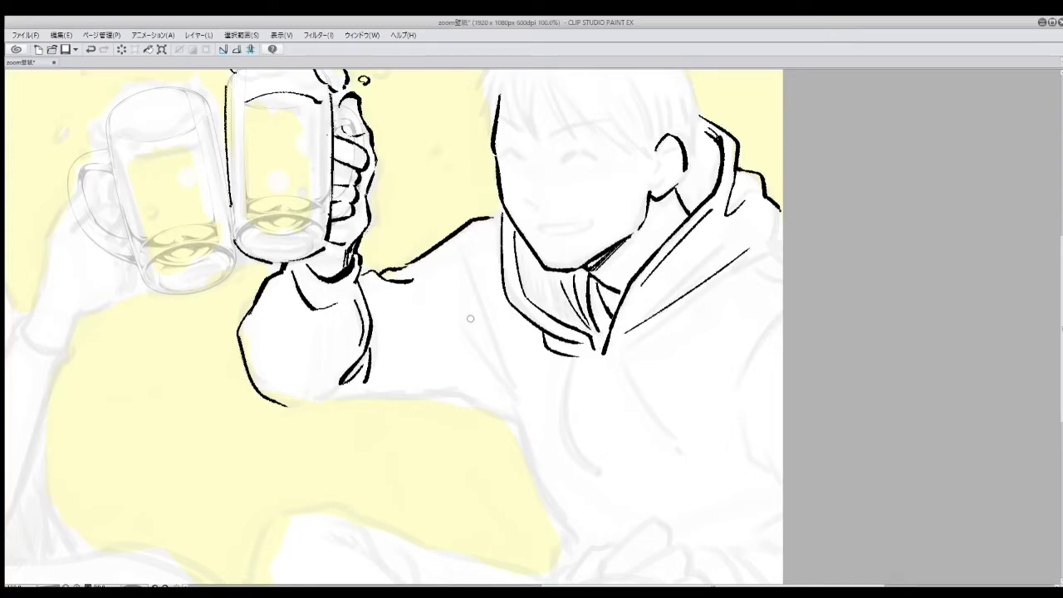
Step: Ink the shoulder creases and underside of the right figure's raised sleeve, continuing down the side of the torso
{"action": "left_click_drag", "start_coordinate": [446, 295], "coordinate": [515, 397]}
{"action": "left_click_drag", "start_coordinate": [453, 247], "coordinate": [516, 392]}
{"action": "mouse_move", "coordinate": [287, 405]}
{"action": "left_mouse_down"}
{"action": "mouse_move", "coordinate": [391, 397]}
{"action": "mouse_move", "coordinate": [509, 416]}
{"action": "left_mouse_up"}
{"action": "scroll", "coordinate": [496, 211], "scroll_direction": "down", "scroll_amount": 3}
{"action": "left_click_drag", "start_coordinate": [507, 345], "coordinate": [550, 430]}
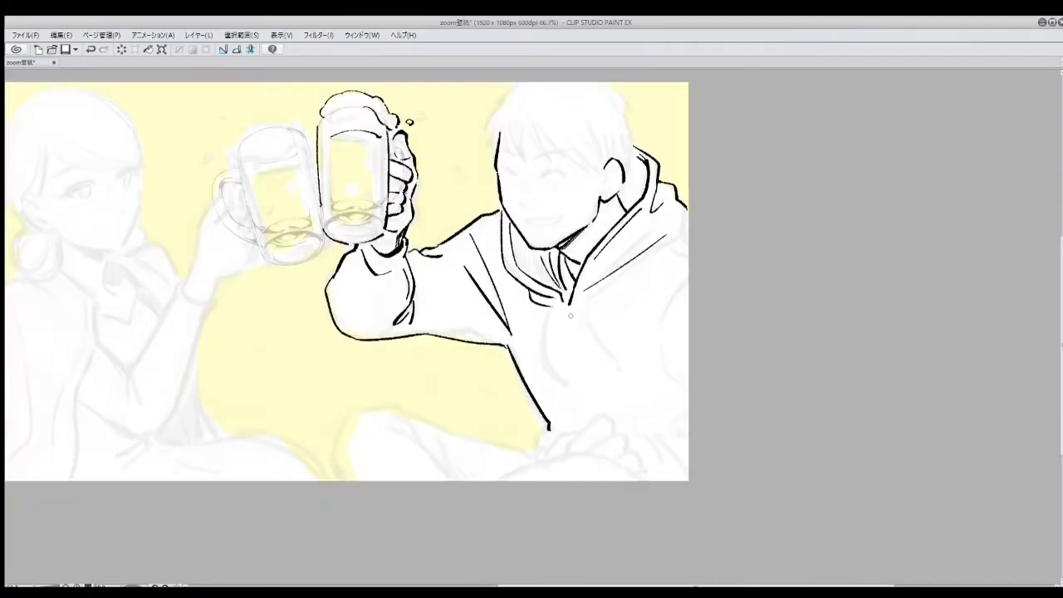
Step: Ink the two hoodie drawstrings with their eyelet and knotted ends
{"action": "scroll", "coordinate": [577, 309], "scroll_direction": "up", "scroll_amount": 3}
{"action": "mouse_move", "coordinate": [573, 301]}
{"action": "left_mouse_down"}
{"action": "mouse_move", "coordinate": [650, 391]}
{"action": "mouse_move", "coordinate": [650, 414]}
{"action": "left_mouse_up"}
{"action": "mouse_move", "coordinate": [530, 309]}
{"action": "left_mouse_down"}
{"action": "mouse_move", "coordinate": [528, 368]}
{"action": "mouse_move", "coordinate": [568, 435]}
{"action": "left_mouse_up"}
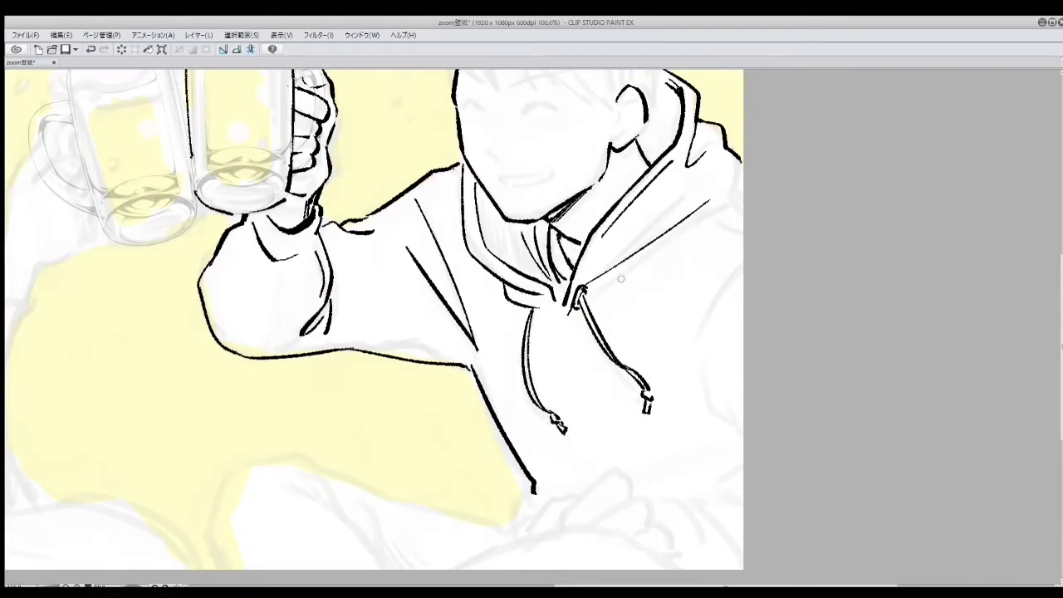
Step: Ink the fold lines at the right figure's far shoulder and the inner edge of the lowered sleeve
{"action": "left_click_drag", "start_coordinate": [606, 281], "coordinate": [728, 221]}
{"action": "left_click_drag", "start_coordinate": [683, 274], "coordinate": [717, 241]}
{"action": "left_click_drag", "start_coordinate": [716, 234], "coordinate": [740, 222]}
{"action": "mouse_move", "coordinate": [742, 265]}
{"action": "left_mouse_down"}
{"action": "mouse_move", "coordinate": [705, 374]}
{"action": "mouse_move", "coordinate": [742, 435]}
{"action": "left_mouse_up"}
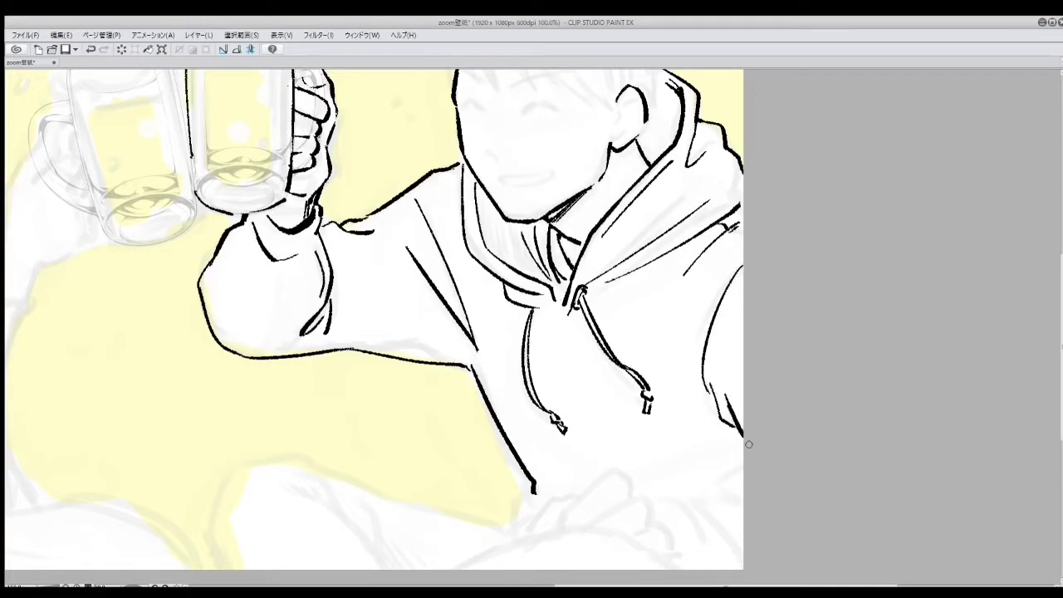
Step: Strengthen the underside of the raised sleeve's elbow and ink the hoodie's side fold down to the waist
{"action": "key", "text": "ctrl+minus"}
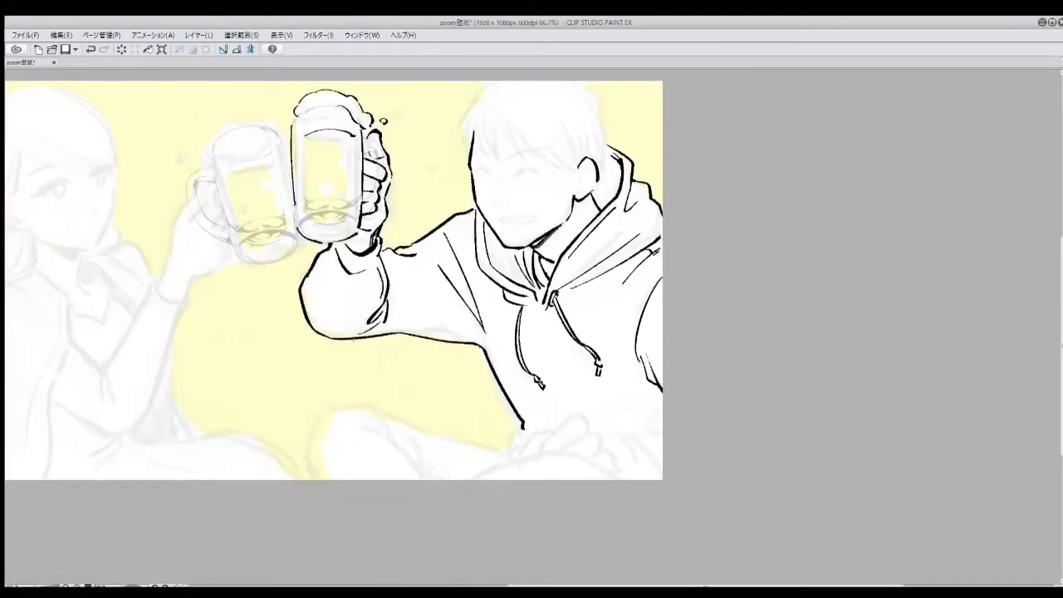
{"action": "left_click_drag", "start_coordinate": [382, 324], "coordinate": [328, 339]}
{"action": "left_click_drag", "start_coordinate": [522, 421], "coordinate": [549, 430]}
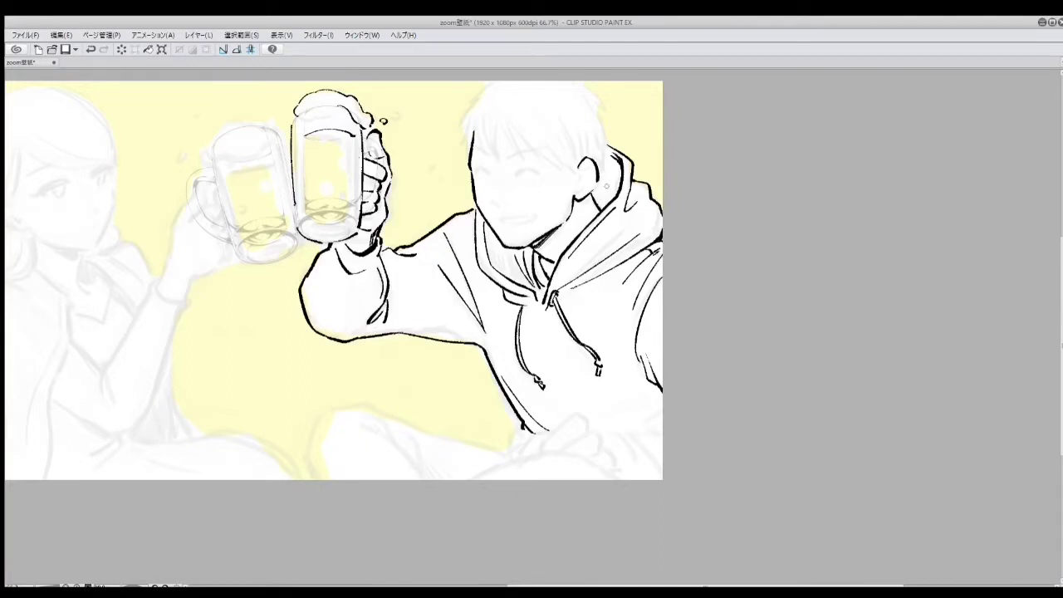
{"action": "key", "text": "ctrl+z"}
Step: Ink the right figure's resting hand with its knuckles, the dark gap behind the fingers and the hoodie hem beside it
{"action": "mouse_move", "coordinate": [515, 458]}
{"action": "left_mouse_down"}
{"action": "mouse_move", "coordinate": [573, 416]}
{"action": "mouse_move", "coordinate": [591, 429]}
{"action": "mouse_move", "coordinate": [555, 437]}
{"action": "mouse_move", "coordinate": [593, 425]}
{"action": "mouse_move", "coordinate": [620, 463]}
{"action": "left_mouse_up"}
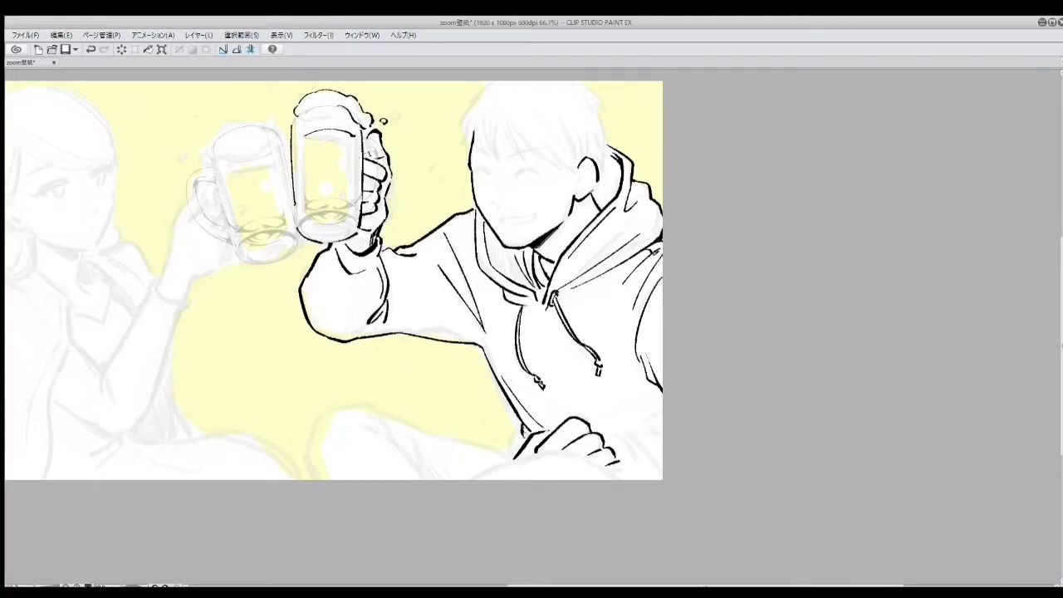
{"action": "left_click_drag", "start_coordinate": [524, 434], "coordinate": [501, 462]}
{"action": "mouse_move", "coordinate": [619, 460]}
{"action": "left_mouse_down"}
{"action": "mouse_move", "coordinate": [629, 476]}
{"action": "mouse_move", "coordinate": [607, 449]}
{"action": "mouse_move", "coordinate": [626, 442]}
{"action": "left_mouse_up"}
{"action": "left_click_drag", "start_coordinate": [610, 440], "coordinate": [624, 451]}
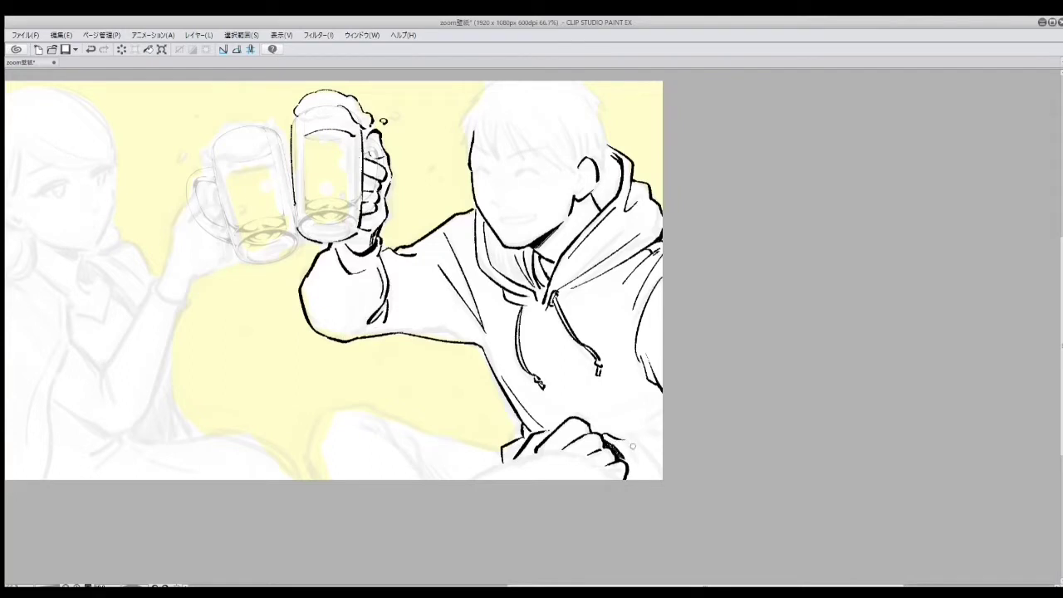
Step: Ink the cuff of the right figure's lowered arm and add fine creases on the hoodie's sleeve, chest and waist
{"action": "left_click_drag", "start_coordinate": [652, 440], "coordinate": [656, 479]}
{"action": "left_click_drag", "start_coordinate": [620, 439], "coordinate": [663, 422]}
{"action": "left_click_drag", "start_coordinate": [650, 342], "coordinate": [648, 380]}
{"action": "left_click_drag", "start_coordinate": [632, 259], "coordinate": [612, 287]}
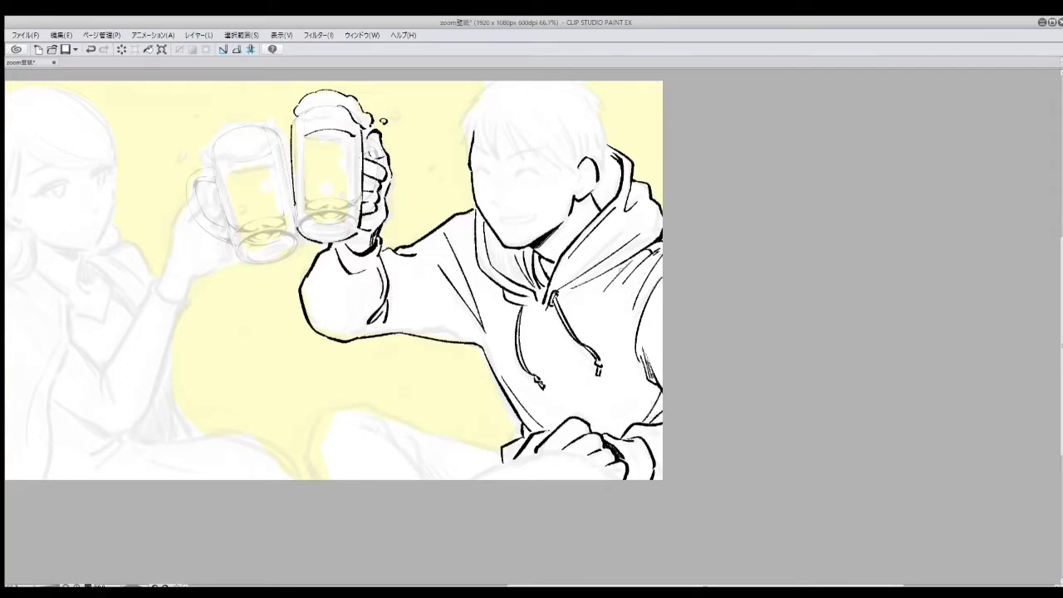
{"action": "key", "text": "ctrl+z"}
{"action": "left_click_drag", "start_coordinate": [536, 403], "coordinate": [520, 429]}
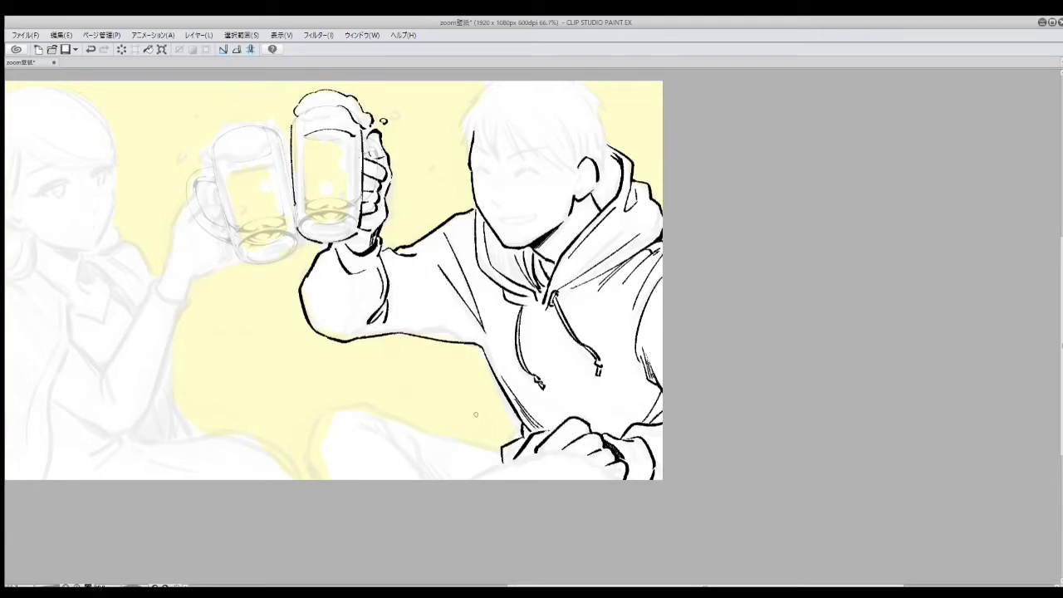
Step: Ink the outlines of the right figure's crossed legs, including the bent knee and the thigh under the resting hand
{"action": "mouse_move", "coordinate": [469, 479]}
{"action": "left_mouse_down"}
{"action": "mouse_move", "coordinate": [530, 455]}
{"action": "mouse_move", "coordinate": [600, 455]}
{"action": "left_mouse_up"}
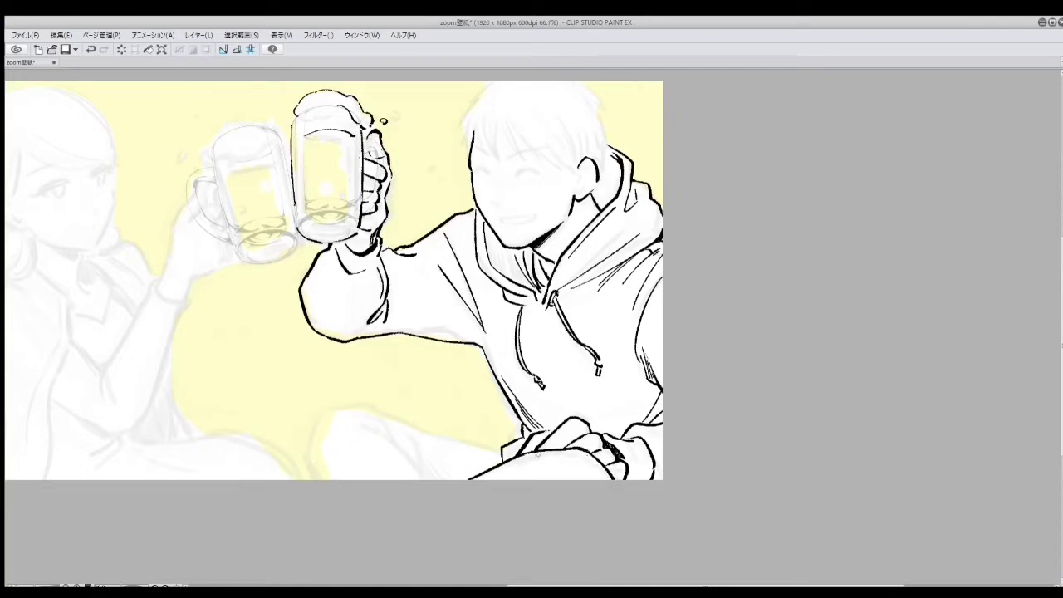
{"action": "left_click_drag", "start_coordinate": [362, 411], "coordinate": [427, 479]}
{"action": "mouse_move", "coordinate": [311, 424]}
{"action": "left_mouse_down"}
{"action": "mouse_move", "coordinate": [307, 449]}
{"action": "mouse_move", "coordinate": [320, 479]}
{"action": "mouse_move", "coordinate": [397, 412]}
{"action": "mouse_move", "coordinate": [502, 450]}
{"action": "mouse_move", "coordinate": [503, 462]}
{"action": "mouse_move", "coordinate": [503, 447]}
{"action": "left_mouse_up"}
{"action": "key", "text": "ctrl+z"}
{"action": "key", "text": "ctrl+z"}
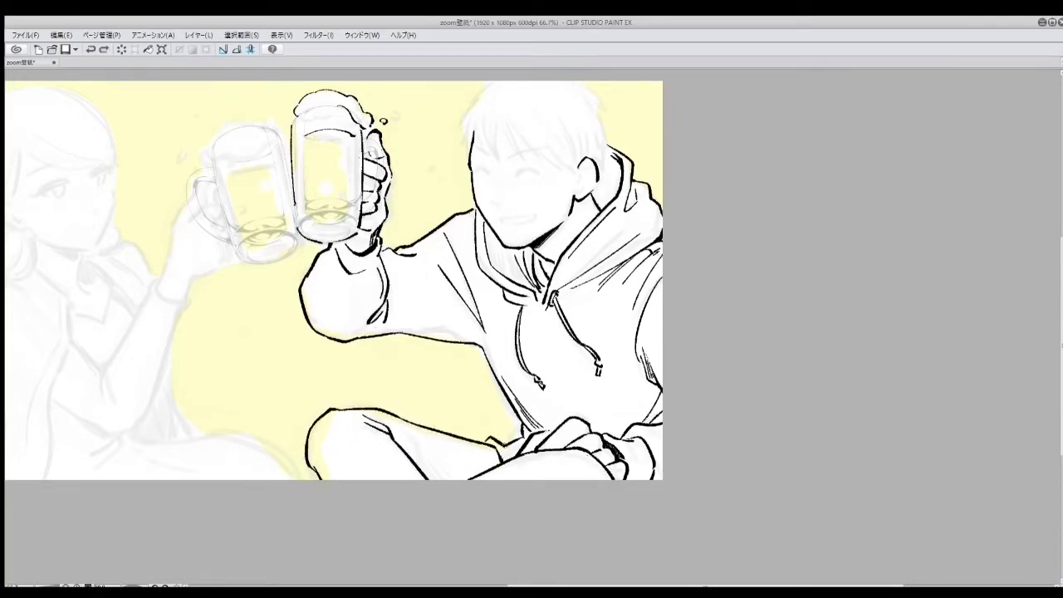
{"action": "key", "text": "ctrl+z"}
Step: Add fine trouser creases behind the bent knee and on the thigh below the resting hand
{"action": "mouse_move", "coordinate": [420, 463]}
{"action": "left_mouse_down"}
{"action": "mouse_move", "coordinate": [396, 429]}
{"action": "mouse_move", "coordinate": [362, 420]}
{"action": "mouse_move", "coordinate": [370, 439]}
{"action": "left_mouse_up"}
{"action": "key", "text": "ctrl+z"}
{"action": "left_click_drag", "start_coordinate": [349, 425], "coordinate": [384, 440]}
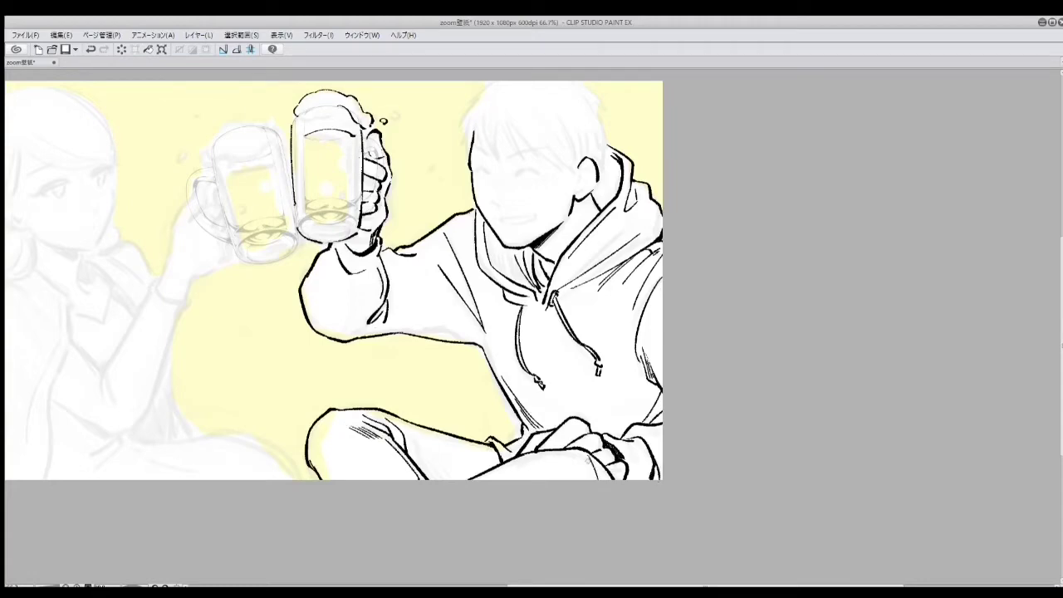
{"action": "left_click_drag", "start_coordinate": [586, 455], "coordinate": [604, 480]}
Step: Mirror the canvas view and ink the woman's face outline from the temple around the chin to the jaw
{"action": "key", "text": "ctrl+0"}
{"action": "key", "text": "h"}
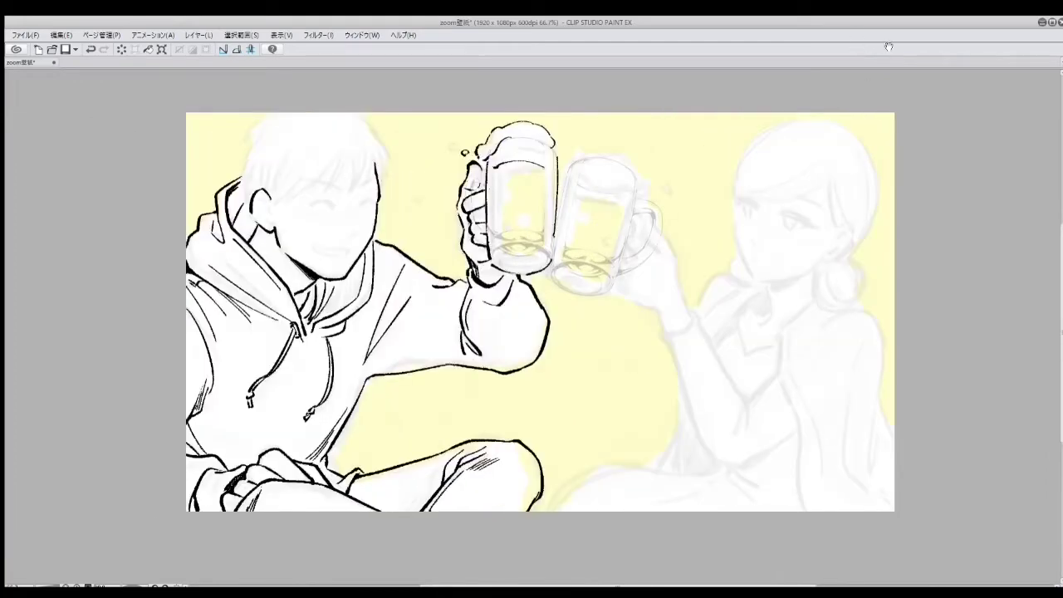
{"action": "scroll", "coordinate": [663, 191], "scroll_direction": "up", "scroll_amount": 2}
{"action": "mouse_move", "coordinate": [653, 203]}
{"action": "left_mouse_down"}
{"action": "mouse_move", "coordinate": [654, 229]}
{"action": "mouse_move", "coordinate": [687, 301]}
{"action": "mouse_move", "coordinate": [557, 156]}
{"action": "mouse_move", "coordinate": [571, 250]}
{"action": "mouse_move", "coordinate": [591, 276]}
{"action": "mouse_move", "coordinate": [673, 261]}
{"action": "mouse_move", "coordinate": [691, 238]}
{"action": "left_mouse_up"}
{"action": "key", "text": "ctrl+z"}
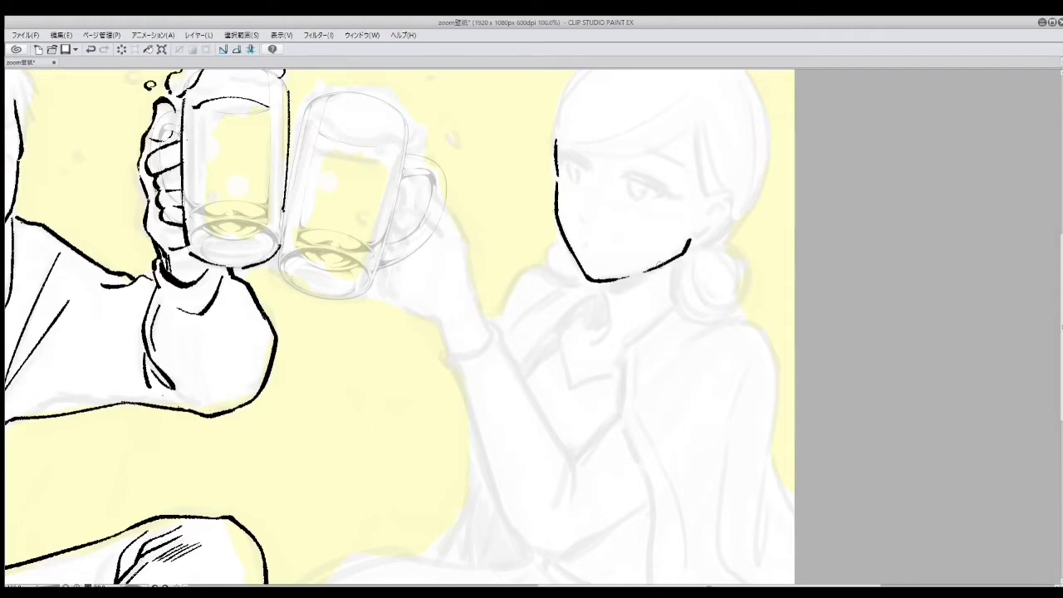
{"action": "key", "text": "ctrl+z"}
{"action": "left_click_drag", "start_coordinate": [643, 271], "coordinate": [694, 234]}
Step: Ink the front line of the woman's neck and the outline of her ear
{"action": "mouse_move", "coordinate": [606, 285]}
{"action": "left_mouse_down"}
{"action": "mouse_move", "coordinate": [617, 334]}
{"action": "mouse_move", "coordinate": [624, 324]}
{"action": "mouse_move", "coordinate": [596, 340]}
{"action": "left_mouse_up"}
{"action": "key", "text": "ctrl+z"}
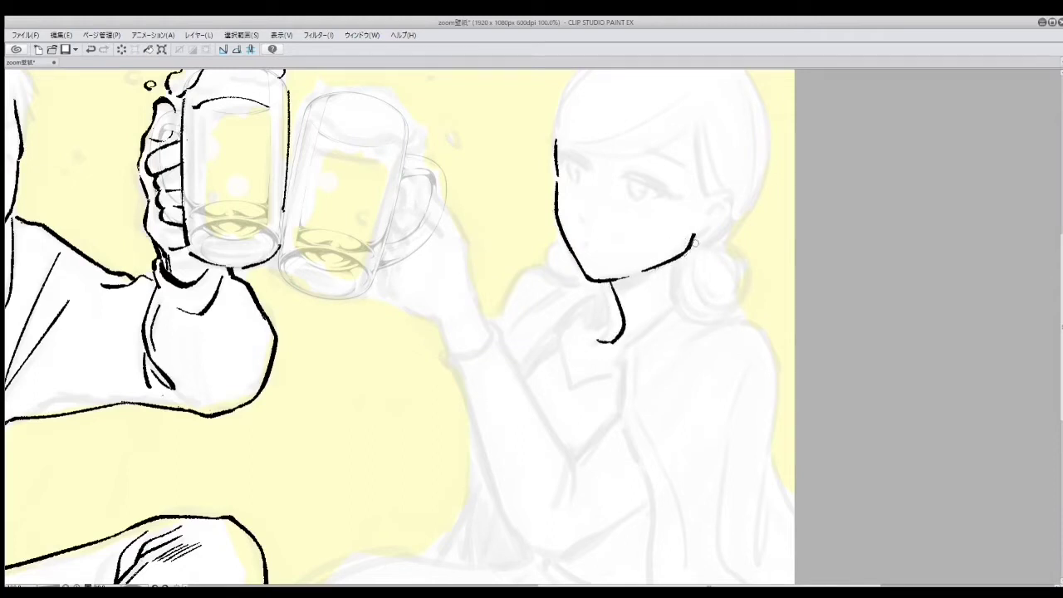
{"action": "mouse_move", "coordinate": [710, 200]}
{"action": "left_mouse_down"}
{"action": "mouse_move", "coordinate": [735, 194]}
{"action": "mouse_move", "coordinate": [736, 226]}
{"action": "mouse_move", "coordinate": [700, 313]}
{"action": "mouse_move", "coordinate": [713, 244]}
{"action": "left_mouse_up"}
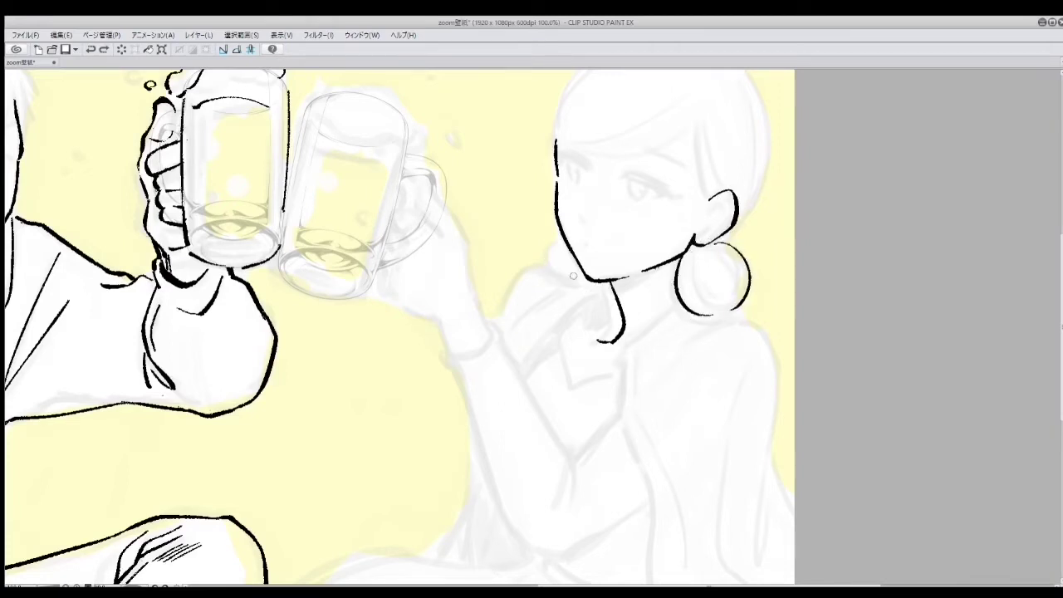
{"action": "key", "text": "ctrl+z"}
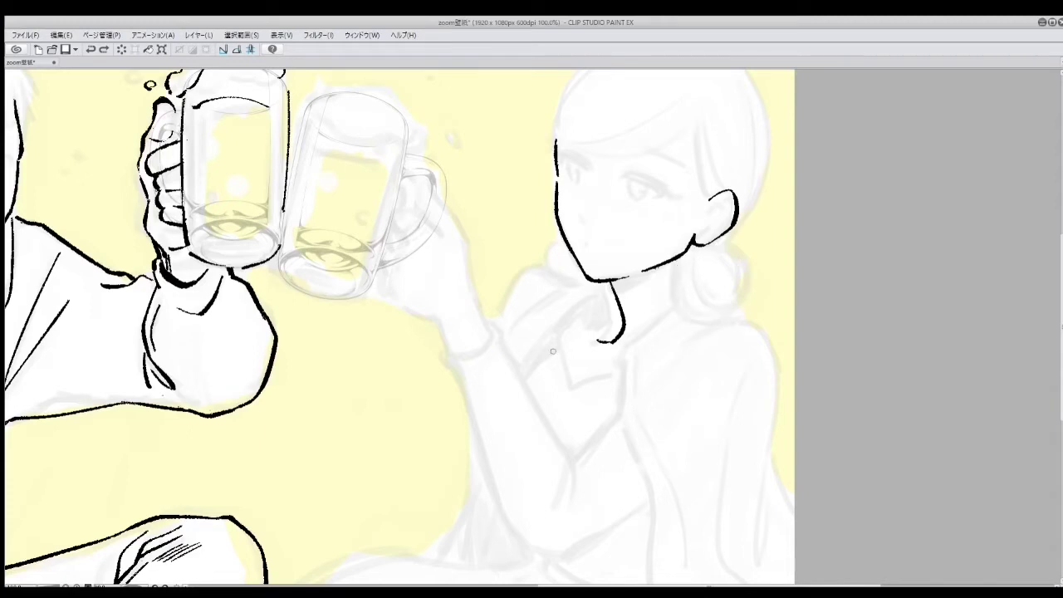
Step: Ink the woman's shirt collar points, the neckline of her coat and the dark shading inside the collar
{"action": "left_click_drag", "start_coordinate": [520, 376], "coordinate": [611, 291]}
{"action": "mouse_move", "coordinate": [564, 331]}
{"action": "left_mouse_down"}
{"action": "mouse_move", "coordinate": [570, 382]}
{"action": "mouse_move", "coordinate": [618, 370]}
{"action": "mouse_move", "coordinate": [674, 314]}
{"action": "left_mouse_up"}
{"action": "left_click_drag", "start_coordinate": [563, 314], "coordinate": [600, 285]}
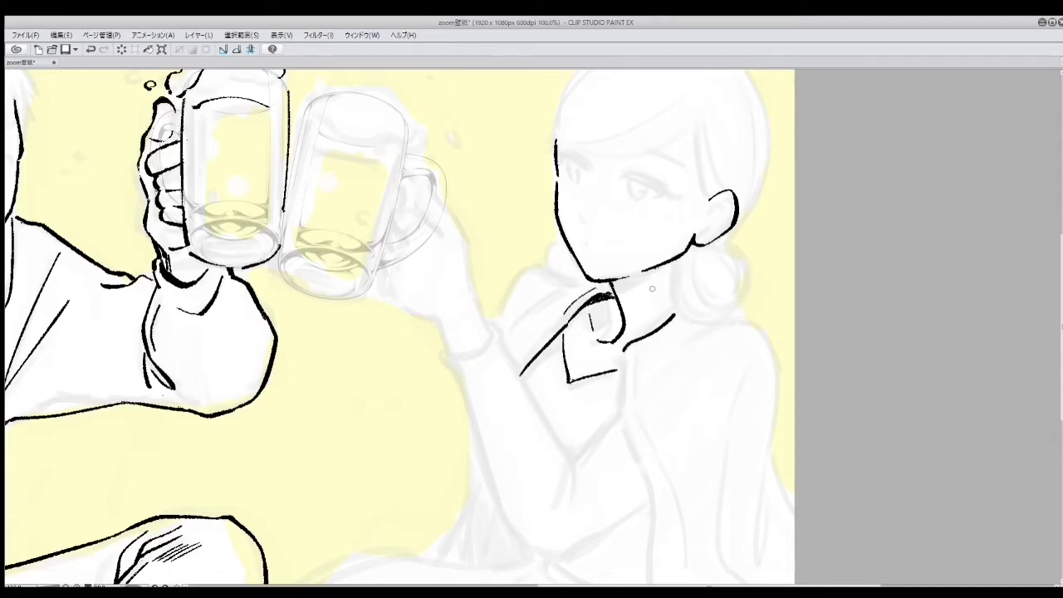
Step: Ink the woman's round hair bun and her coat's near shoulder, with the upper part of the front edge
{"action": "mouse_move", "coordinate": [694, 245]}
{"action": "left_mouse_down"}
{"action": "mouse_move", "coordinate": [685, 283]}
{"action": "mouse_move", "coordinate": [716, 316]}
{"action": "left_mouse_up"}
{"action": "mouse_move", "coordinate": [724, 243]}
{"action": "left_mouse_down"}
{"action": "mouse_move", "coordinate": [753, 299]}
{"action": "mouse_move", "coordinate": [720, 317]}
{"action": "left_mouse_up"}
{"action": "mouse_move", "coordinate": [647, 367]}
{"action": "left_mouse_down"}
{"action": "mouse_move", "coordinate": [721, 321]}
{"action": "mouse_move", "coordinate": [753, 322]}
{"action": "mouse_move", "coordinate": [781, 423]}
{"action": "left_mouse_up"}
{"action": "left_click_drag", "start_coordinate": [625, 353], "coordinate": [623, 417]}
{"action": "left_click_drag", "start_coordinate": [689, 294], "coordinate": [675, 314]}
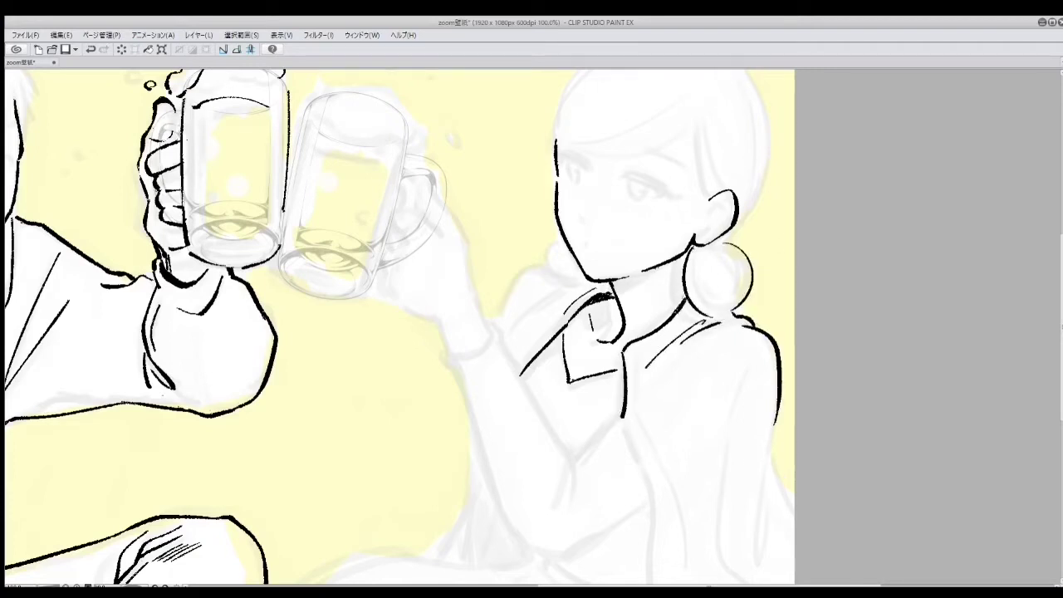
Step: Add a second line along the coat's neckline and ink its front edge down to the bottom of the drawing
{"action": "left_click_drag", "start_coordinate": [581, 307], "coordinate": [613, 288]}
{"action": "left_click_drag", "start_coordinate": [633, 352], "coordinate": [689, 296]}
{"action": "left_click_drag", "start_coordinate": [623, 417], "coordinate": [648, 478]}
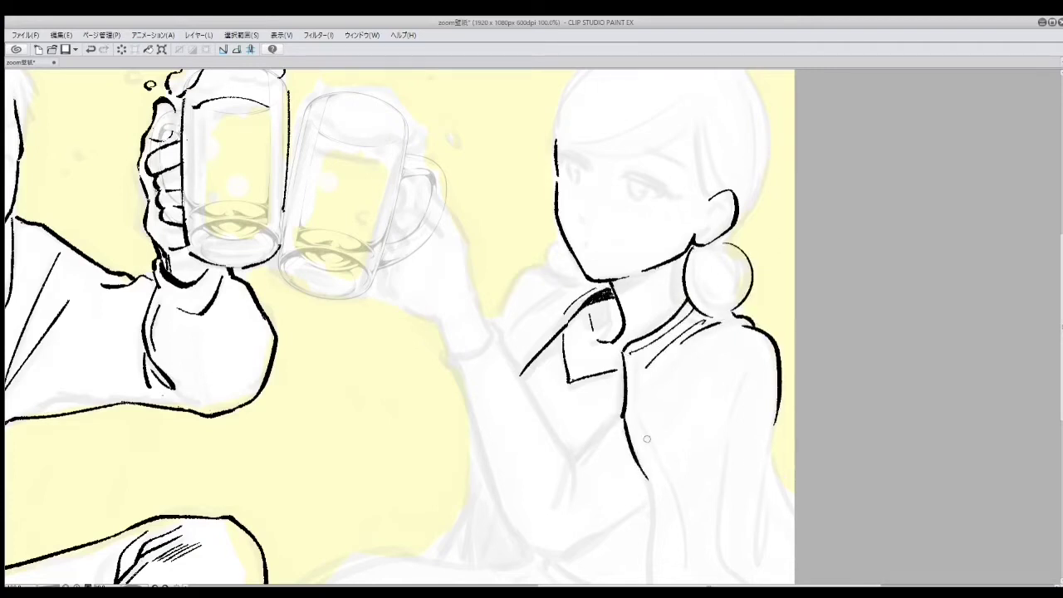
{"action": "scroll", "coordinate": [845, 92], "scroll_direction": "down", "scroll_amount": 5}
{"action": "scroll", "coordinate": [878, 59], "scroll_direction": "up", "scroll_amount": 5}
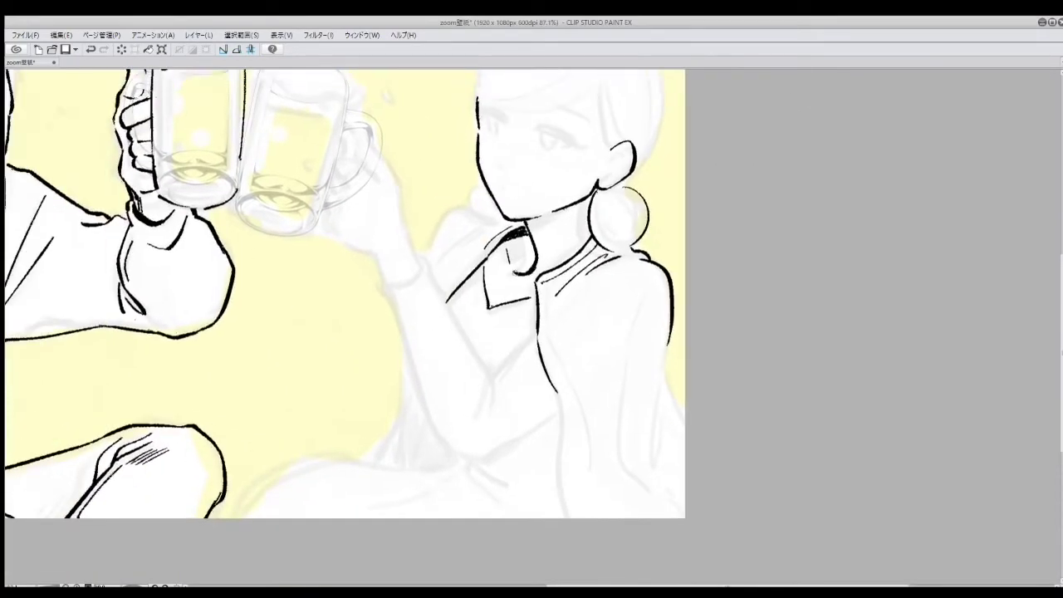
{"action": "left_click_drag", "start_coordinate": [515, 271], "coordinate": [538, 259]}
{"action": "key", "text": "ctrl+z"}
{"action": "key", "text": "ctrl+z"}
{"action": "mouse_move", "coordinate": [557, 392]}
{"action": "left_mouse_down"}
{"action": "mouse_move", "coordinate": [563, 508]}
{"action": "mouse_move", "coordinate": [559, 433]}
{"action": "left_mouse_up"}
{"action": "key", "text": "ctrl+z"}
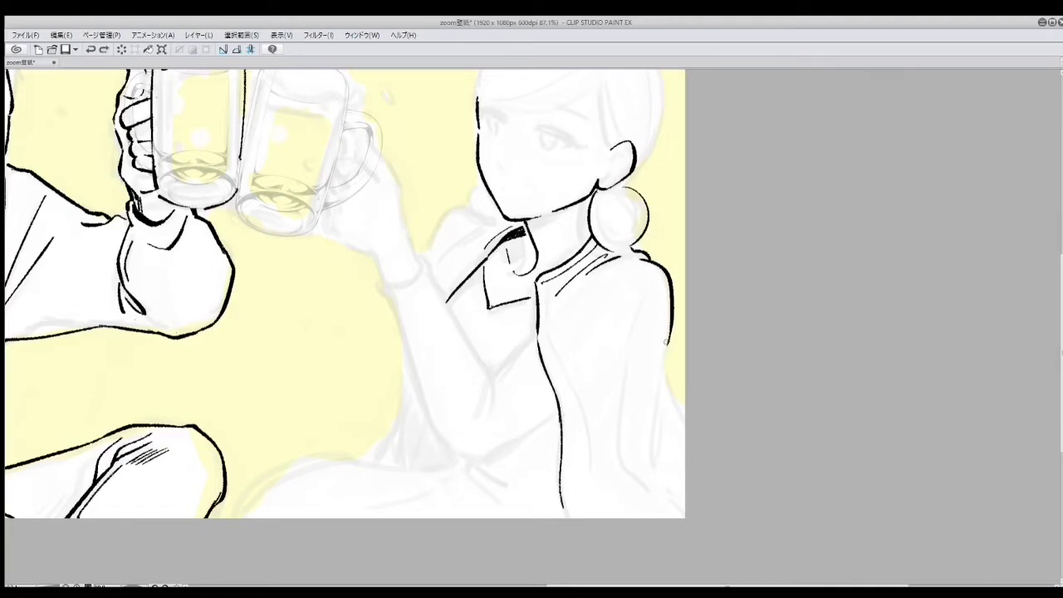
Step: Ink the outer edge of the woman's hanging coat sleeve and the creases at its shoulder
{"action": "left_click_drag", "start_coordinate": [670, 379], "coordinate": [665, 427]}
{"action": "left_click_drag", "start_coordinate": [663, 287], "coordinate": [619, 364]}
{"action": "mouse_move", "coordinate": [614, 360]}
{"action": "left_mouse_down"}
{"action": "mouse_move", "coordinate": [615, 452]}
{"action": "mouse_move", "coordinate": [621, 358]}
{"action": "left_mouse_up"}
{"action": "key", "text": "ctrl+z"}
{"action": "key", "text": "ctrl+z"}
Step: Ink the inner edge of the hanging coat sleeve and the folds running to the drawing's lower corner
{"action": "left_click_drag", "start_coordinate": [621, 321], "coordinate": [624, 445]}
{"action": "key", "text": "ctrl+z"}
{"action": "left_click_drag", "start_coordinate": [558, 396], "coordinate": [568, 518]}
{"action": "key", "text": "ctrl+z"}
{"action": "key", "text": "ctrl+z"}
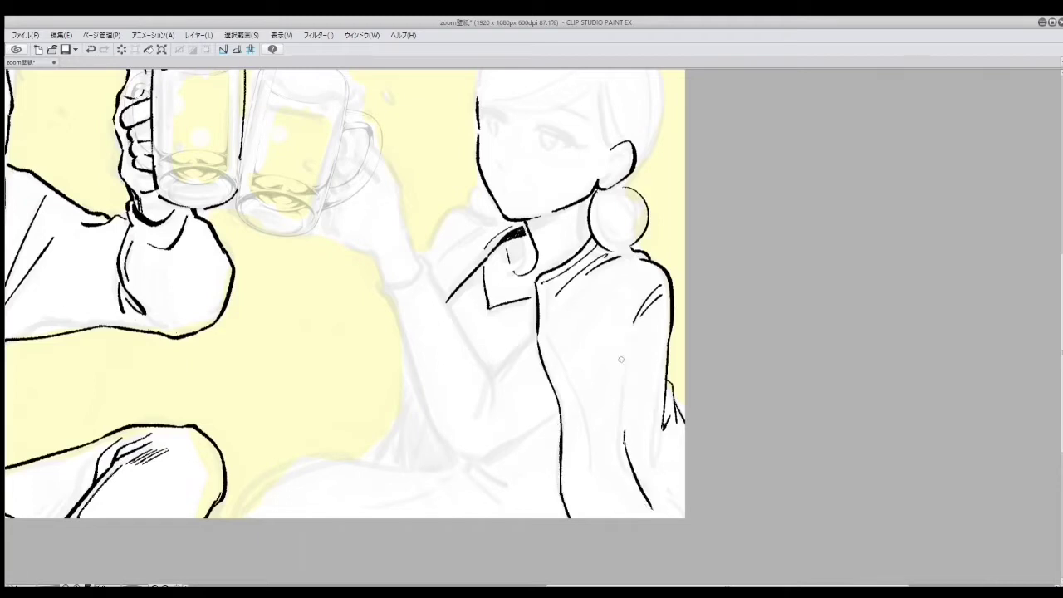
{"action": "mouse_move", "coordinate": [616, 370]}
{"action": "left_mouse_down"}
{"action": "mouse_move", "coordinate": [616, 449]}
{"action": "mouse_move", "coordinate": [686, 504]}
{"action": "left_mouse_up"}
{"action": "left_click_drag", "start_coordinate": [670, 331], "coordinate": [668, 385]}
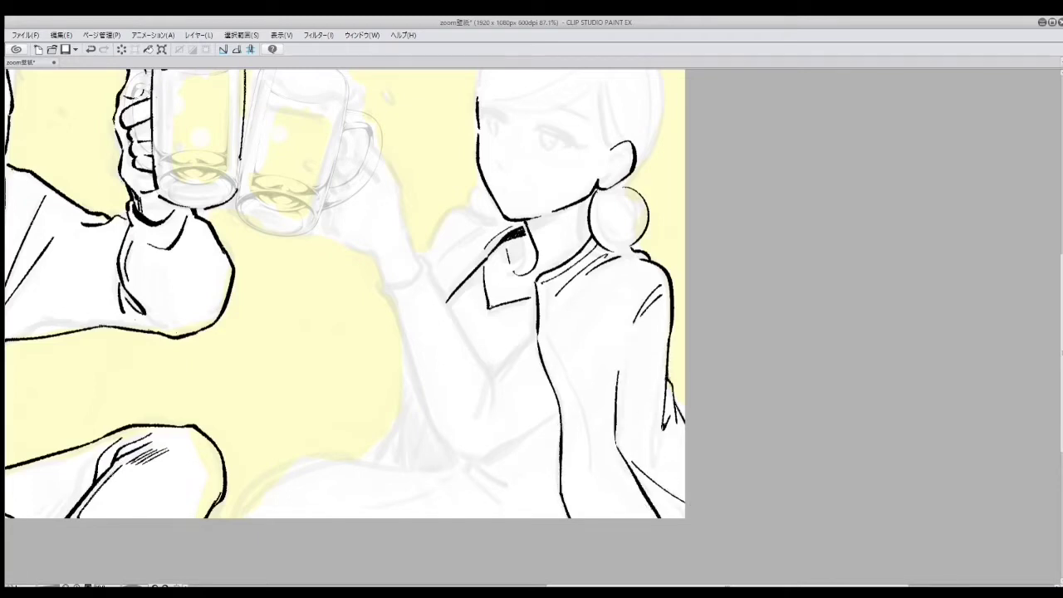
Step: Add long vertical fold lines to the coat between its front edge and the hanging sleeve
{"action": "left_click_drag", "start_coordinate": [603, 405], "coordinate": [582, 518]}
{"action": "key", "text": "ctrl+z"}
{"action": "left_click_drag", "start_coordinate": [561, 479], "coordinate": [581, 519]}
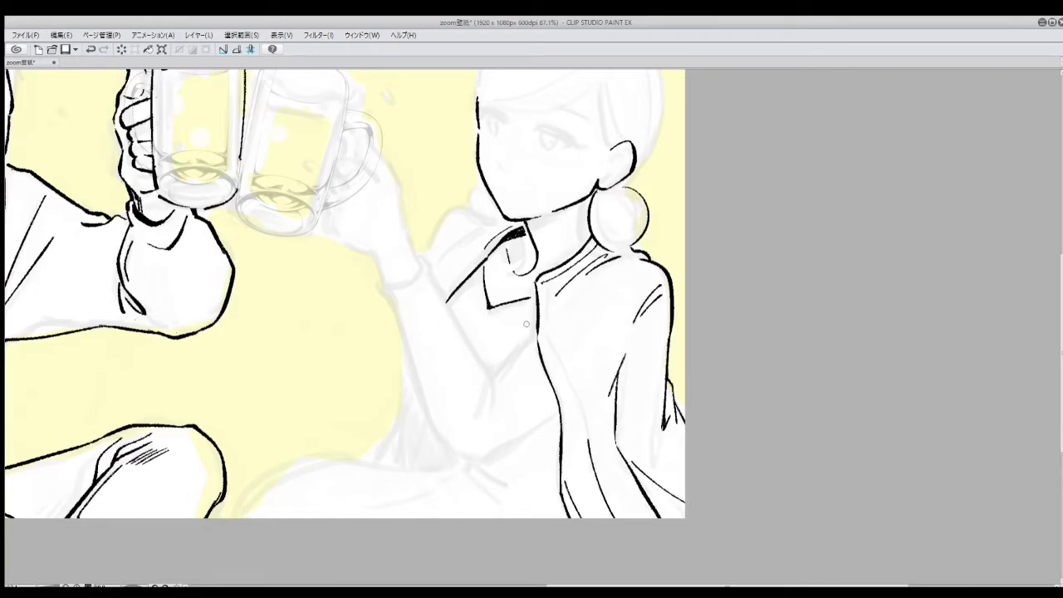
Step: Ink the woman's raised arm: wrist, cuff, both forearm edges, elbow and the sleeve folds up to the coat
{"action": "left_click_drag", "start_coordinate": [375, 255], "coordinate": [381, 280]}
{"action": "left_click_drag", "start_coordinate": [405, 218], "coordinate": [492, 376]}
{"action": "left_click_drag", "start_coordinate": [384, 288], "coordinate": [465, 453]}
{"action": "mouse_move", "coordinate": [495, 371]}
{"action": "left_mouse_down"}
{"action": "mouse_move", "coordinate": [480, 429]}
{"action": "mouse_move", "coordinate": [503, 362]}
{"action": "mouse_move", "coordinate": [537, 331]}
{"action": "mouse_move", "coordinate": [520, 302]}
{"action": "left_mouse_up"}
{"action": "left_click_drag", "start_coordinate": [470, 455], "coordinate": [555, 416]}
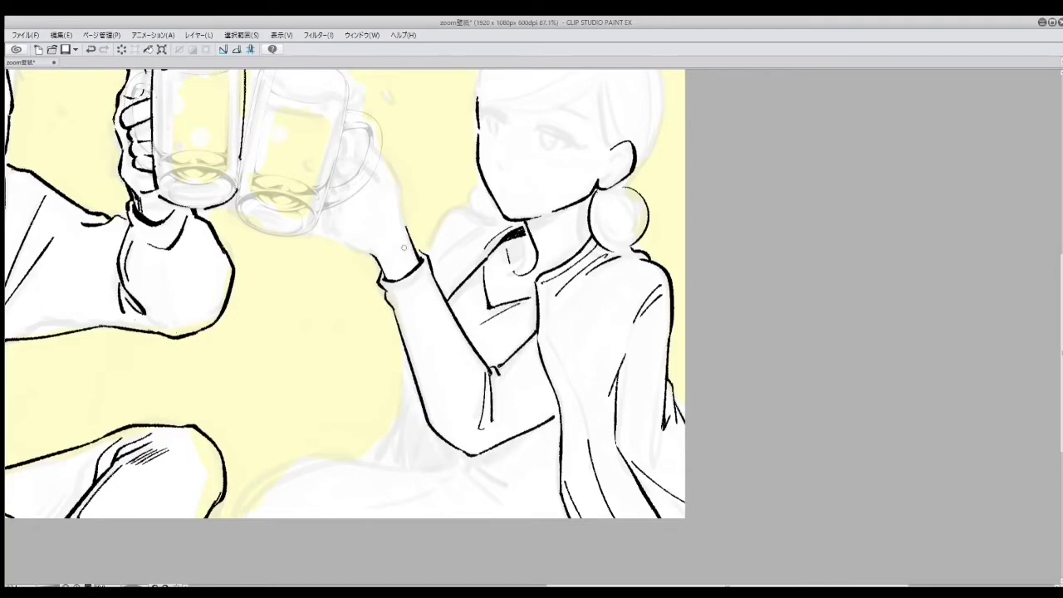
Step: Ink the curve of the woman's thigh along the drawing's lower edge and the clothing folds at her waist
{"action": "key", "text": "h"}
{"action": "left_click_drag", "start_coordinate": [568, 366], "coordinate": [534, 363]}
{"action": "mouse_move", "coordinate": [603, 459]}
{"action": "left_mouse_down"}
{"action": "mouse_move", "coordinate": [547, 497]}
{"action": "mouse_move", "coordinate": [609, 453]}
{"action": "mouse_move", "coordinate": [623, 466]}
{"action": "mouse_move", "coordinate": [565, 522]}
{"action": "mouse_move", "coordinate": [580, 517]}
{"action": "mouse_move", "coordinate": [604, 458]}
{"action": "mouse_move", "coordinate": [820, 512]}
{"action": "left_mouse_up"}
{"action": "key", "text": "ctrl+z"}
{"action": "key", "text": "ctrl+z"}
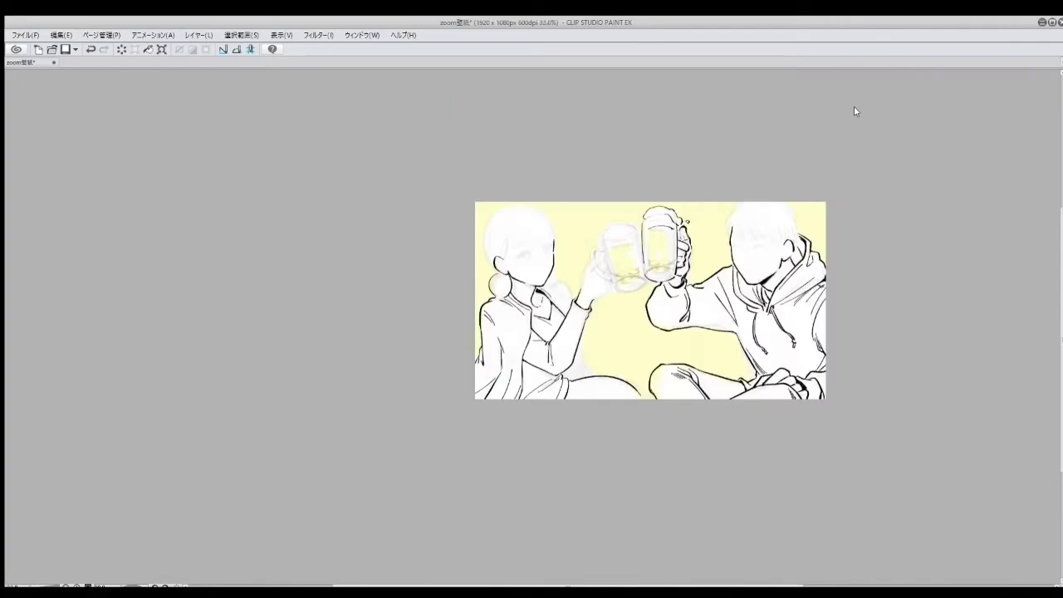
{"action": "key", "text": "ctrl+minus"}
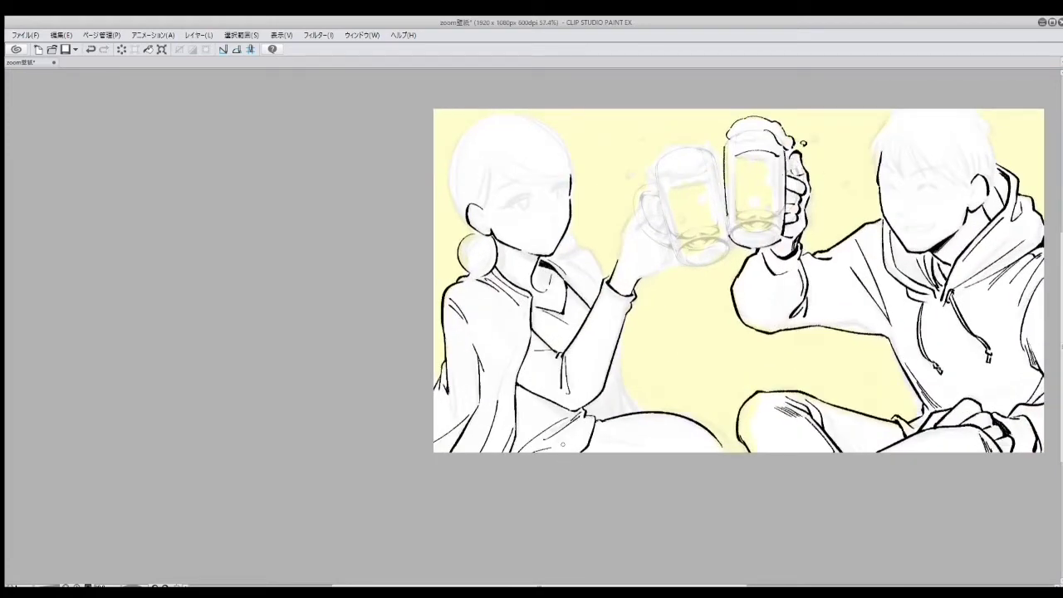
Step: Add crease lines on the woman's thigh and ink the far hair bun and coat shoulder behind her neck
{"action": "left_click_drag", "start_coordinate": [584, 453], "coordinate": [662, 435]}
{"action": "key", "text": "ctrl+z"}
{"action": "key", "text": "ctrl+z"}
{"action": "mouse_move", "coordinate": [567, 239]}
{"action": "left_mouse_down"}
{"action": "mouse_move", "coordinate": [558, 266]}
{"action": "mouse_move", "coordinate": [603, 296]}
{"action": "left_mouse_up"}
{"action": "key", "text": "ctrl+z"}
{"action": "key", "text": "ctrl+z"}
{"action": "scroll", "coordinate": [573, 283], "scroll_direction": "up", "scroll_amount": 1}
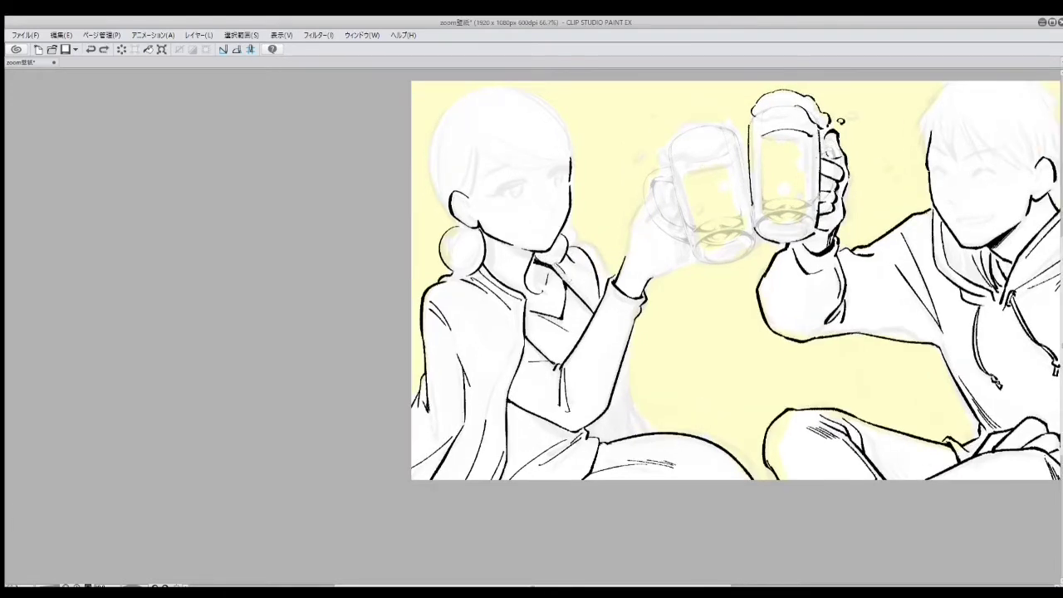
Step: Ink the hanging back of the coat behind the woman's elbow, with folds and hatched shadow at her waist
{"action": "left_click_drag", "start_coordinate": [605, 420], "coordinate": [578, 432]}
{"action": "left_click_drag", "start_coordinate": [506, 405], "coordinate": [506, 447]}
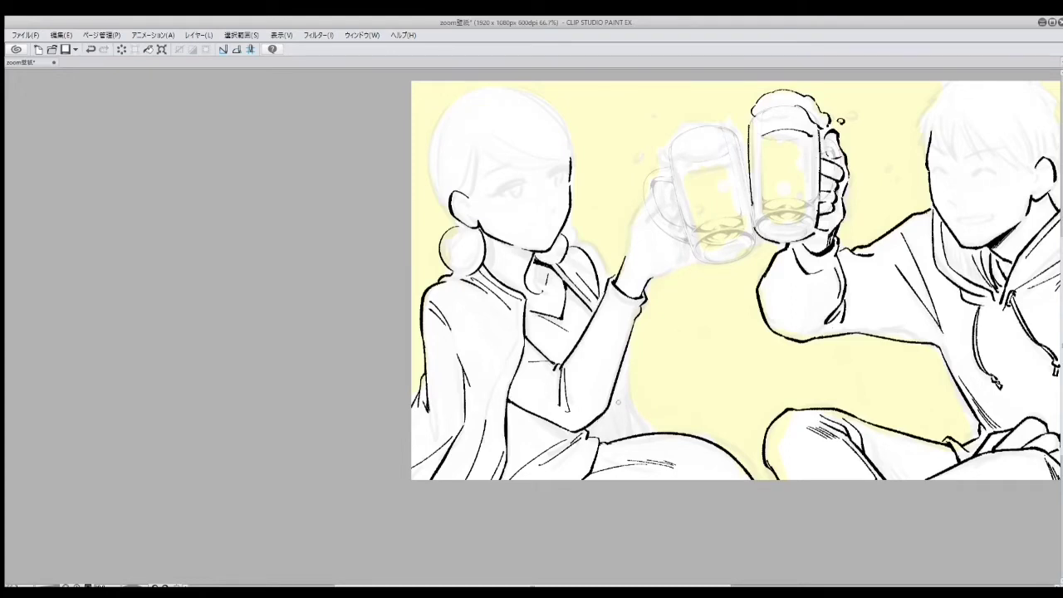
{"action": "left_click_drag", "start_coordinate": [631, 367], "coordinate": [618, 430]}
{"action": "mouse_move", "coordinate": [621, 369]}
{"action": "left_mouse_down"}
{"action": "mouse_move", "coordinate": [645, 422]}
{"action": "mouse_move", "coordinate": [663, 434]}
{"action": "left_mouse_up"}
{"action": "mouse_move", "coordinate": [616, 415]}
{"action": "left_mouse_down"}
{"action": "mouse_move", "coordinate": [606, 440]}
{"action": "mouse_move", "coordinate": [586, 436]}
{"action": "mouse_move", "coordinate": [593, 444]}
{"action": "left_mouse_up"}
{"action": "left_click_drag", "start_coordinate": [610, 414], "coordinate": [603, 444]}
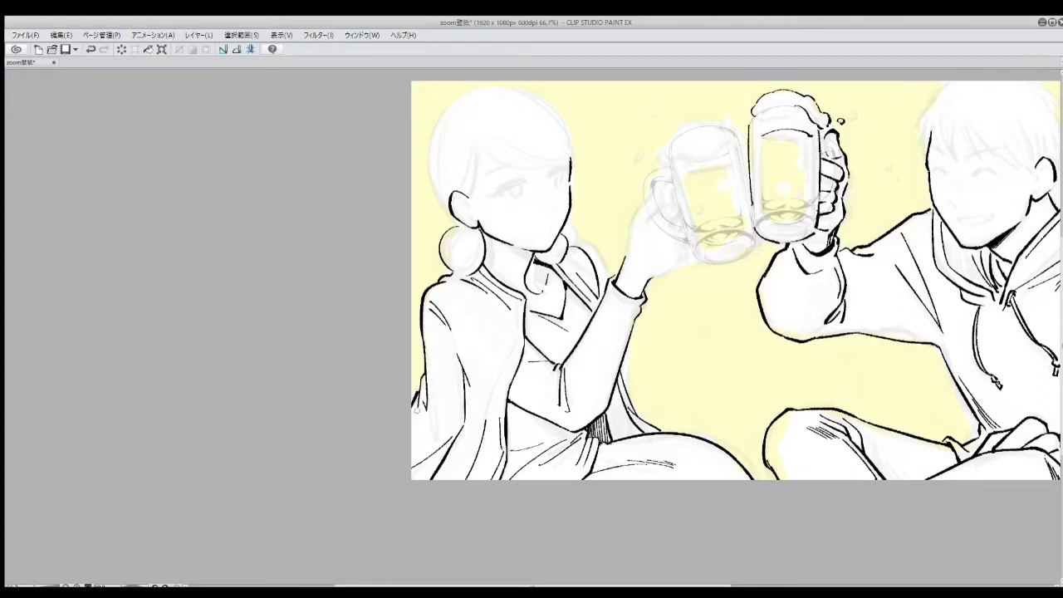
Step: Clean up the woman's hanging coat sleeve by reworking its outer edge and long inner fold lines
{"action": "left_click_drag", "start_coordinate": [457, 437], "coordinate": [453, 477]}
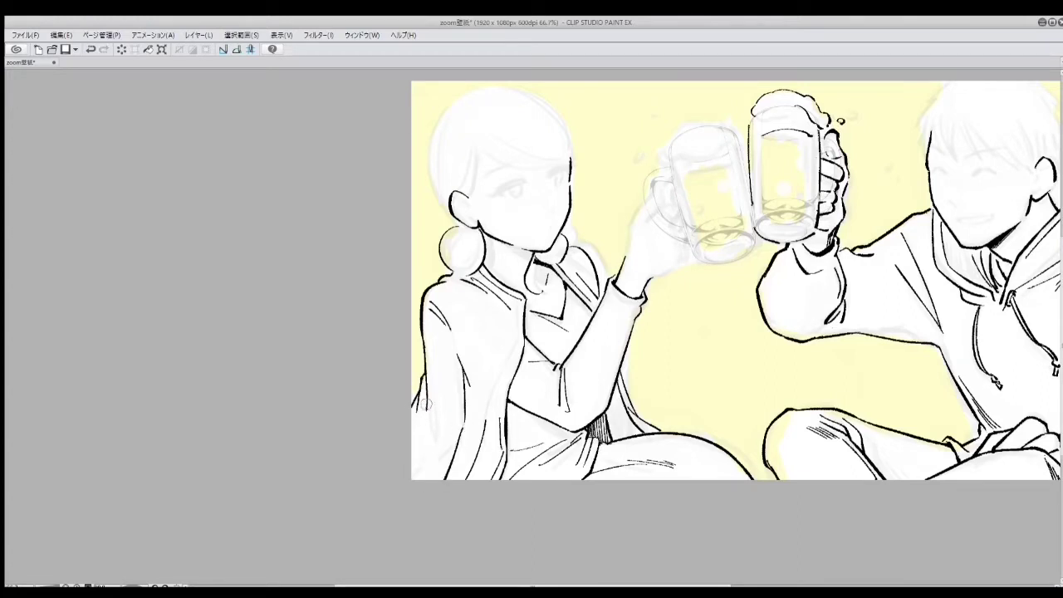
{"action": "mouse_move", "coordinate": [427, 405]}
{"action": "left_mouse_down"}
{"action": "mouse_move", "coordinate": [430, 370]}
{"action": "mouse_move", "coordinate": [418, 406]}
{"action": "left_mouse_up"}
{"action": "key", "text": "ctrl+z"}
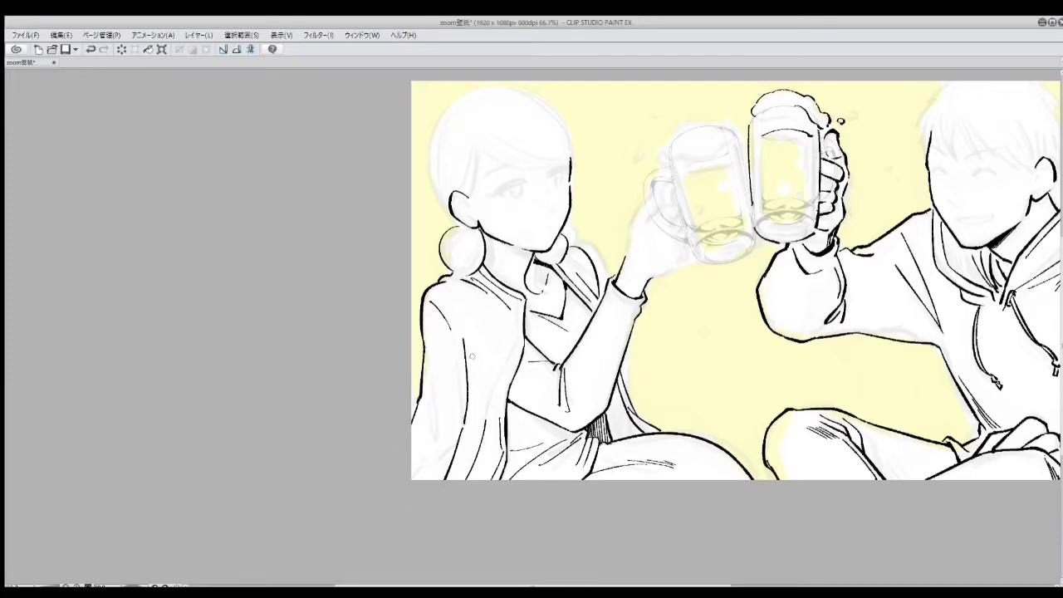
{"action": "mouse_move", "coordinate": [467, 346]}
{"action": "left_mouse_down"}
{"action": "mouse_move", "coordinate": [472, 410]}
{"action": "mouse_move", "coordinate": [466, 341]}
{"action": "left_mouse_up"}
{"action": "key", "text": "ctrl+z"}
{"action": "left_click_drag", "start_coordinate": [465, 422], "coordinate": [442, 496]}
{"action": "key", "text": "ctrl+z"}
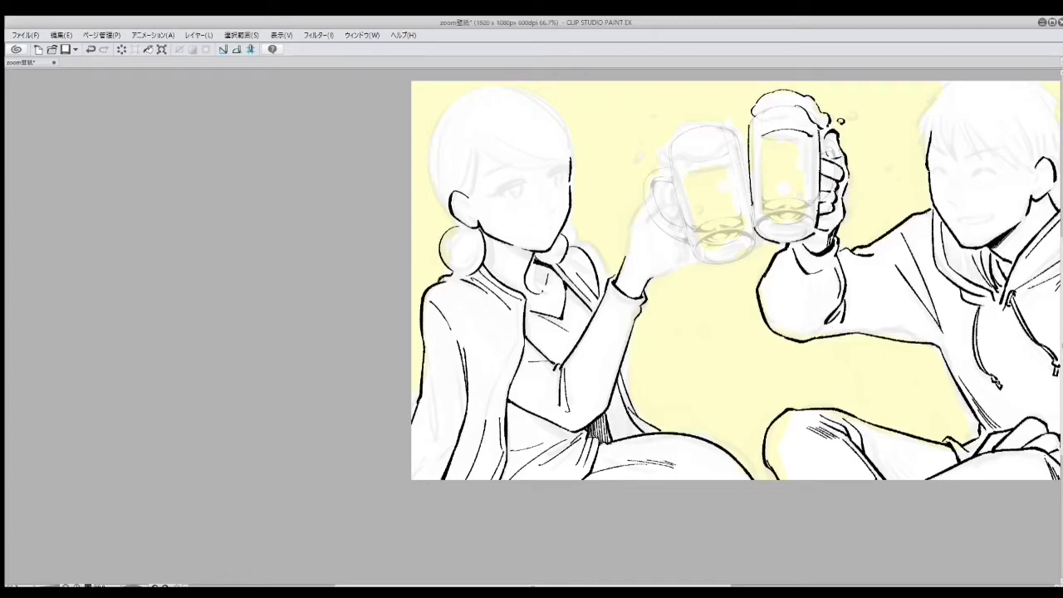
{"action": "key", "text": "ctrl+z"}
Step: Touch up the lines under the woman's chin and the fold where her hip meets the thigh
{"action": "left_click_drag", "start_coordinate": [518, 246], "coordinate": [531, 257]}
{"action": "key", "text": "ctrl+z"}
{"action": "left_click_drag", "start_coordinate": [596, 450], "coordinate": [592, 478]}
{"action": "key", "text": "ctrl+0"}
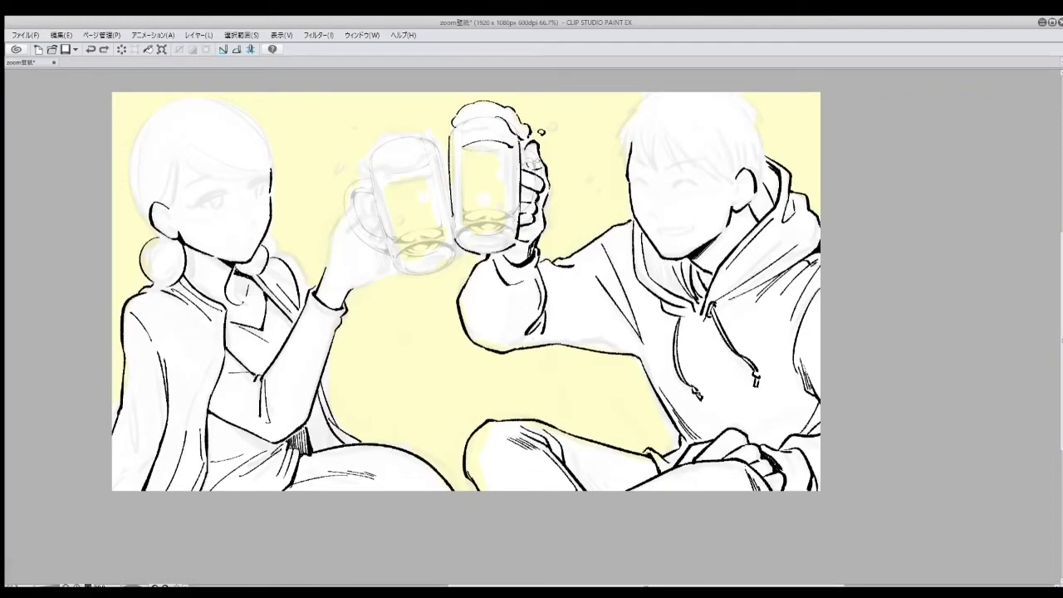
{"action": "scroll", "coordinate": [810, 125], "scroll_direction": "down", "scroll_amount": 1}
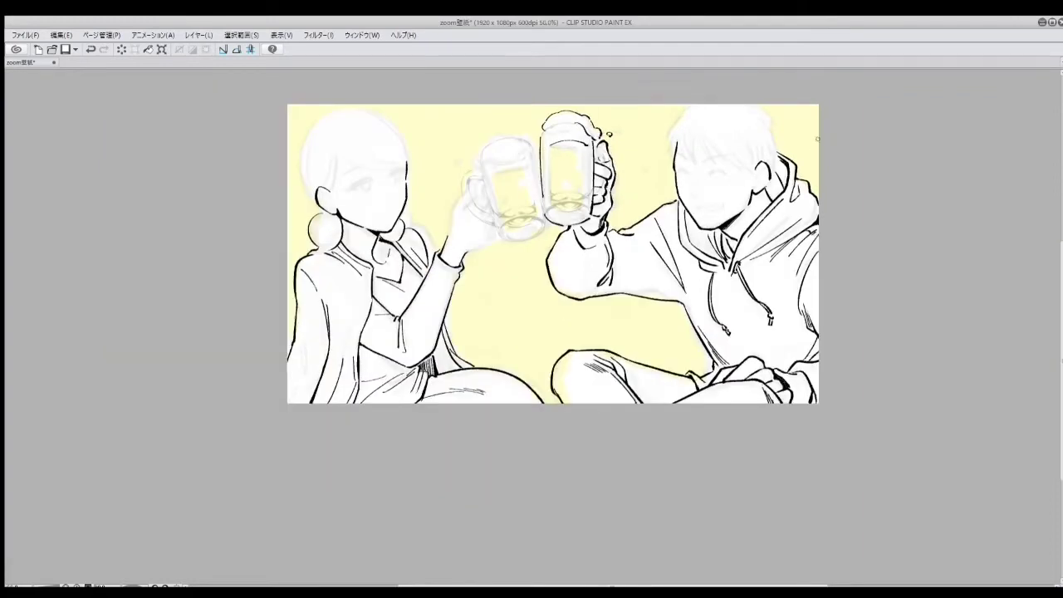
{"action": "scroll", "coordinate": [562, 268], "scroll_direction": "up", "scroll_amount": 1}
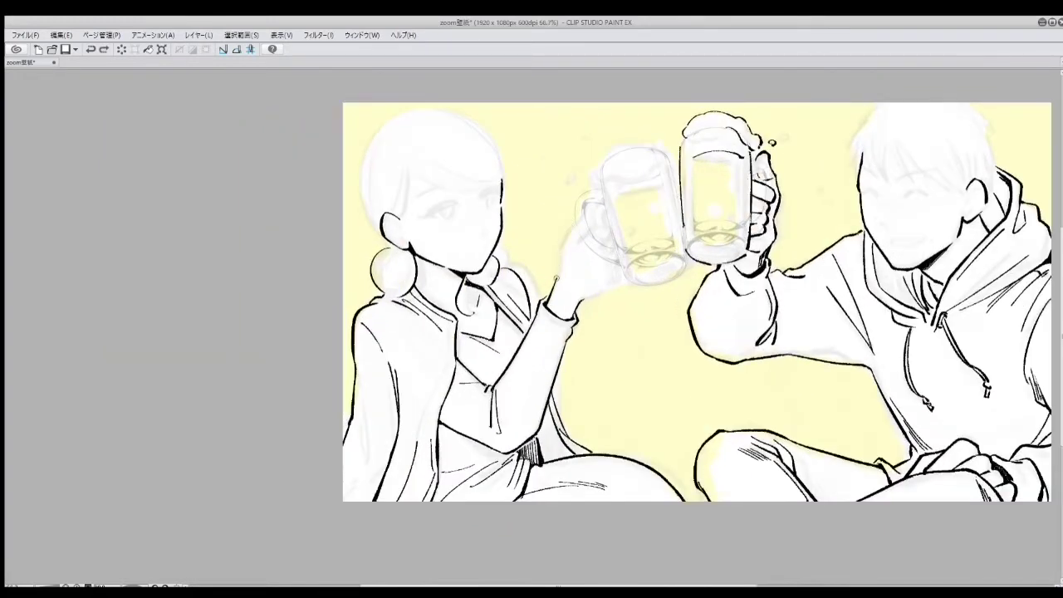
Step: Ink the woman's wrist, both edges of her raised hand and the outline of the fingers against the mug
{"action": "key", "text": "ctrl+z"}
{"action": "mouse_move", "coordinate": [577, 202]}
{"action": "left_mouse_down"}
{"action": "mouse_move", "coordinate": [592, 250]}
{"action": "mouse_move", "coordinate": [612, 247]}
{"action": "mouse_move", "coordinate": [594, 233]}
{"action": "mouse_move", "coordinate": [583, 246]}
{"action": "mouse_move", "coordinate": [613, 249]}
{"action": "mouse_move", "coordinate": [557, 275]}
{"action": "mouse_move", "coordinate": [556, 285]}
{"action": "left_mouse_up"}
{"action": "key", "text": "ctrl+z"}
{"action": "key", "text": "ctrl+z"}
{"action": "key", "text": "ctrl+z"}
{"action": "key", "text": "ctrl+z"}
{"action": "key", "text": "ctrl+z"}
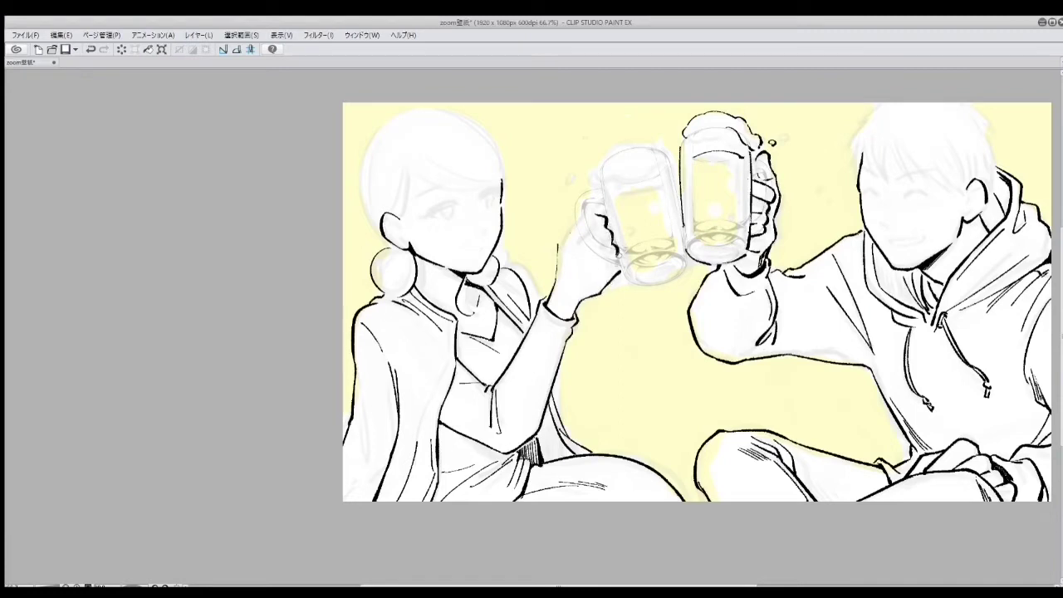
Step: Ink the woman's thumb, separate her gripping fingers and add small knuckle lines on the hand
{"action": "key", "text": "ctrl+z"}
{"action": "left_click_drag", "start_coordinate": [565, 235], "coordinate": [560, 249]}
{"action": "mouse_move", "coordinate": [581, 218]}
{"action": "left_mouse_down"}
{"action": "mouse_move", "coordinate": [575, 265]}
{"action": "mouse_move", "coordinate": [610, 272]}
{"action": "mouse_move", "coordinate": [585, 234]}
{"action": "mouse_move", "coordinate": [611, 254]}
{"action": "left_mouse_up"}
{"action": "left_click_drag", "start_coordinate": [612, 255], "coordinate": [623, 270]}
{"action": "mouse_move", "coordinate": [570, 229]}
{"action": "left_mouse_down"}
{"action": "mouse_move", "coordinate": [577, 240]}
{"action": "mouse_move", "coordinate": [573, 230]}
{"action": "left_mouse_up"}
{"action": "mouse_move", "coordinate": [621, 254]}
{"action": "left_mouse_down"}
{"action": "mouse_move", "coordinate": [610, 283]}
{"action": "mouse_move", "coordinate": [618, 276]}
{"action": "left_mouse_up"}
{"action": "key", "text": "h"}
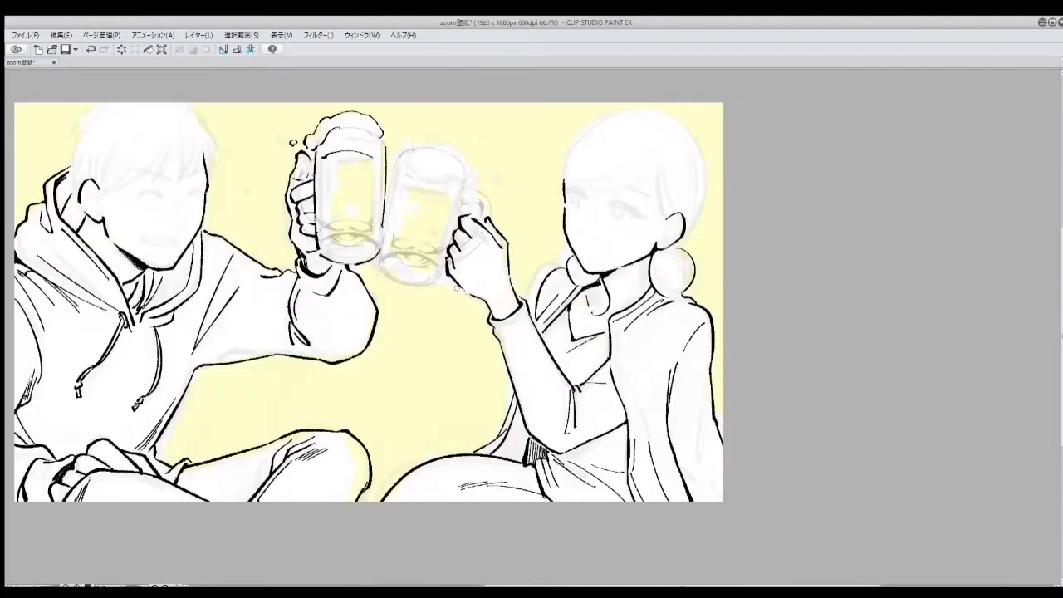
{"action": "left_click_drag", "start_coordinate": [462, 301], "coordinate": [485, 284]}
{"action": "key", "text": "h"}
{"action": "mouse_move", "coordinate": [595, 210]}
{"action": "left_mouse_down"}
{"action": "mouse_move", "coordinate": [592, 224]}
{"action": "mouse_move", "coordinate": [569, 231]}
{"action": "left_mouse_up"}
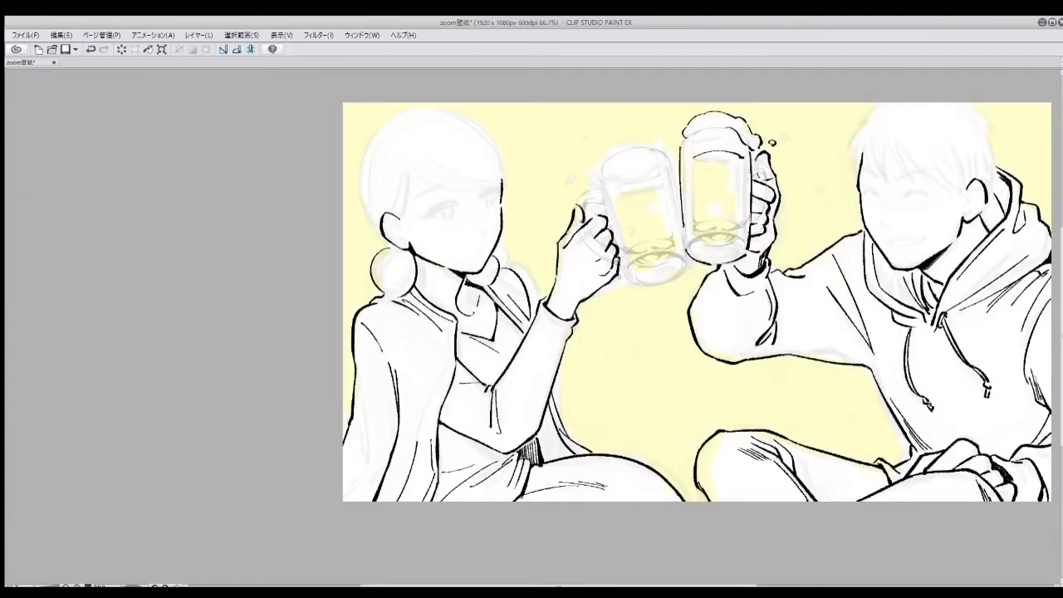
Step: Select the sketch of the woman's mug with a freehand outline and transform it to adjust its placement beside the other mug
{"action": "scroll", "coordinate": [578, 214], "scroll_direction": "down", "scroll_amount": 1}
{"action": "scroll", "coordinate": [850, 114], "scroll_direction": "up", "scroll_amount": 1}
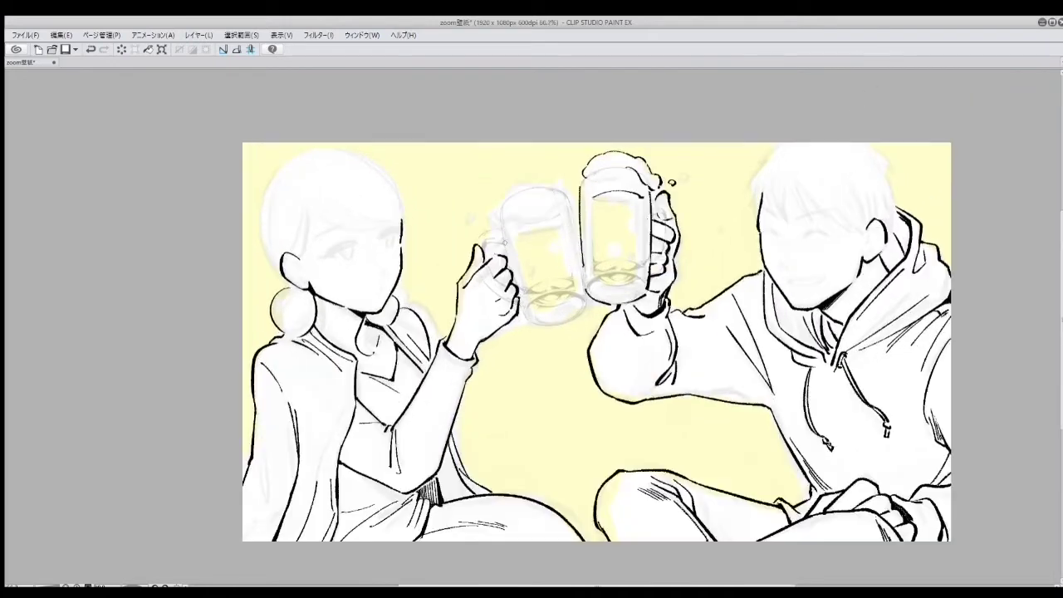
{"action": "left_click_drag", "start_coordinate": [526, 169], "coordinate": [532, 360]}
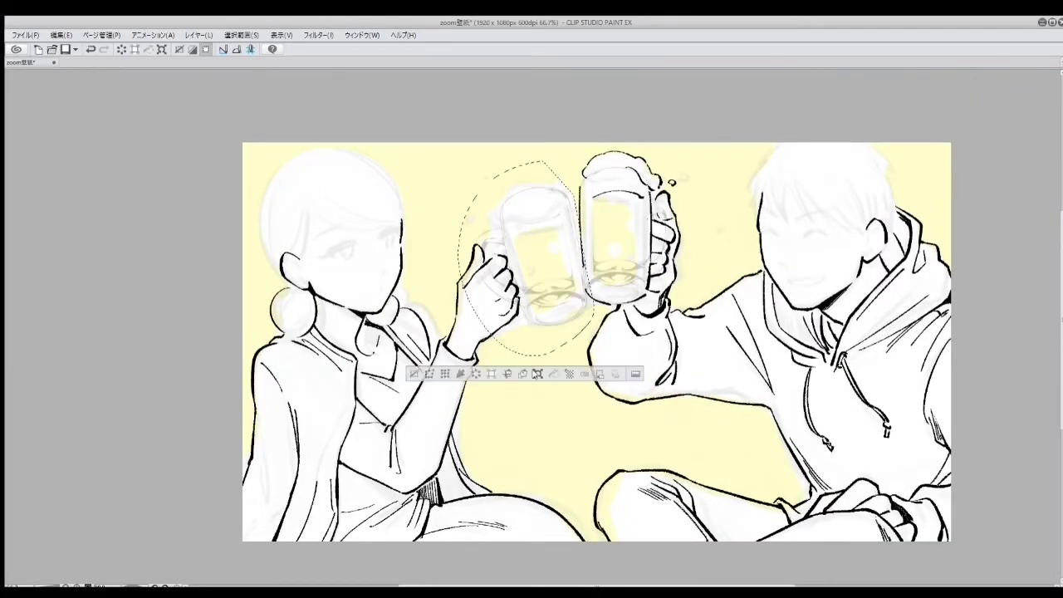
{"action": "key", "text": "ctrl+t"}
{"action": "left_click", "coordinate": [507, 383]}
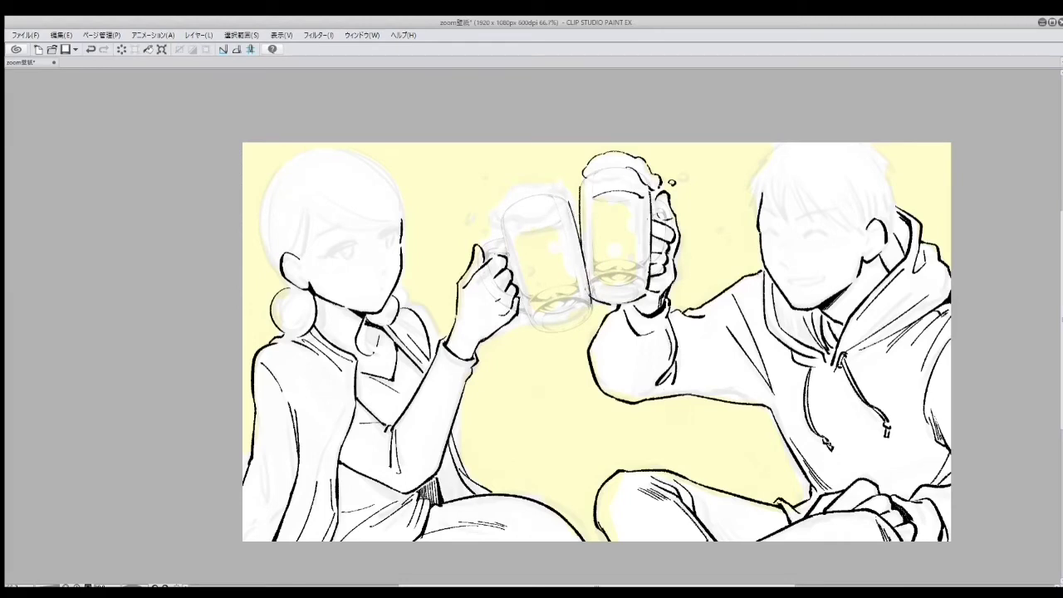
Step: Ink the handle of the woman's mug around her gripping fingers
{"action": "left_click_drag", "start_coordinate": [483, 260], "coordinate": [502, 240]}
{"action": "left_click_drag", "start_coordinate": [520, 307], "coordinate": [530, 301]}
{"action": "mouse_move", "coordinate": [488, 261]}
{"action": "left_mouse_down"}
{"action": "mouse_move", "coordinate": [513, 236]}
{"action": "mouse_move", "coordinate": [505, 218]}
{"action": "mouse_move", "coordinate": [519, 289]}
{"action": "left_mouse_up"}
{"action": "key", "text": "ctrl+z"}
{"action": "left_click_drag", "start_coordinate": [507, 252], "coordinate": [520, 294]}
{"action": "mouse_move", "coordinate": [498, 247]}
{"action": "left_mouse_down"}
{"action": "mouse_move", "coordinate": [547, 334]}
{"action": "mouse_move", "coordinate": [532, 250]}
{"action": "left_mouse_up"}
Step: Ink the sides, rounded base and inner bottom ellipse of the woman's mug
{"action": "left_click_drag", "start_coordinate": [537, 356], "coordinate": [551, 377]}
{"action": "key", "text": "ctrl+z"}
{"action": "left_click_drag", "start_coordinate": [532, 332], "coordinate": [552, 379]}
{"action": "key", "text": "ctrl+z"}
{"action": "key", "text": "ctrl+0"}
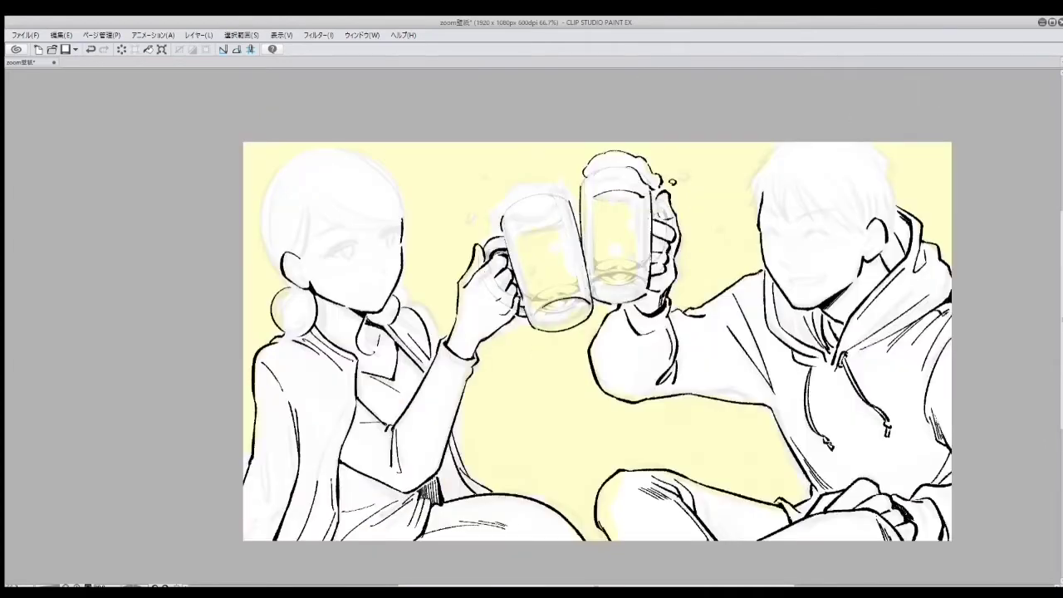
Step: Ink the man's mug's bottom ellipse and the bumpy foam cap spilling over the rim of the woman's mug
{"action": "key", "text": "ctrl+0"}
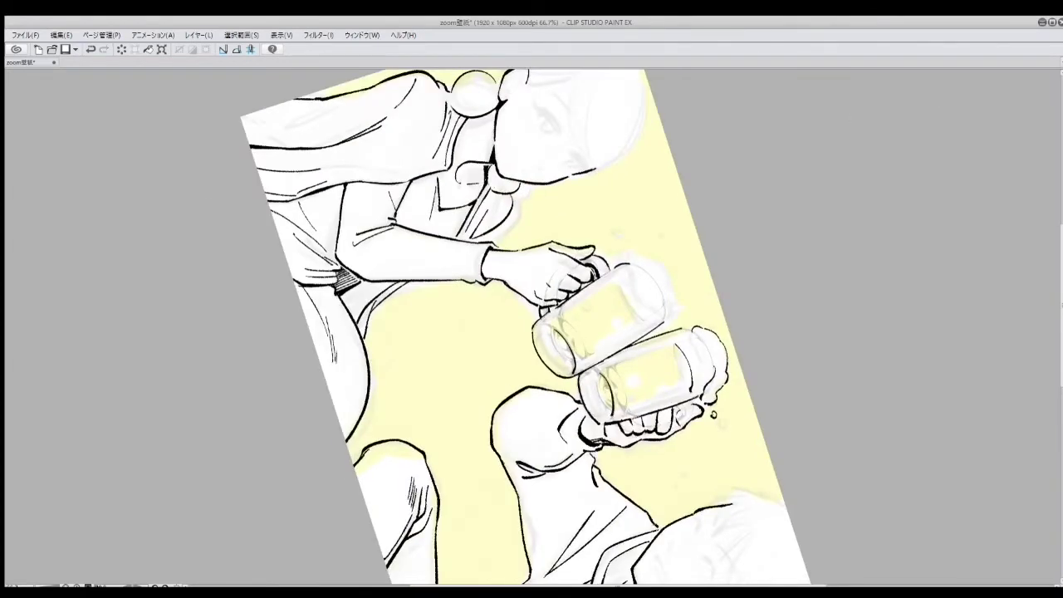
{"action": "key", "text": "ctrl+0"}
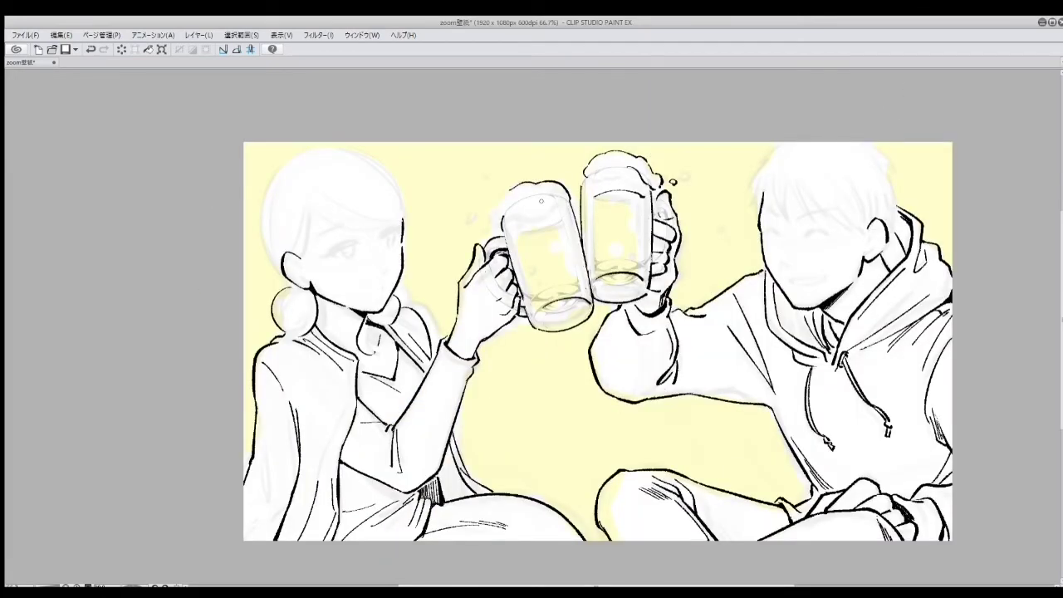
{"action": "key", "text": "ctrl+z"}
{"action": "mouse_move", "coordinate": [497, 217]}
{"action": "left_mouse_down"}
{"action": "mouse_move", "coordinate": [551, 176]}
{"action": "mouse_move", "coordinate": [563, 197]}
{"action": "left_mouse_up"}
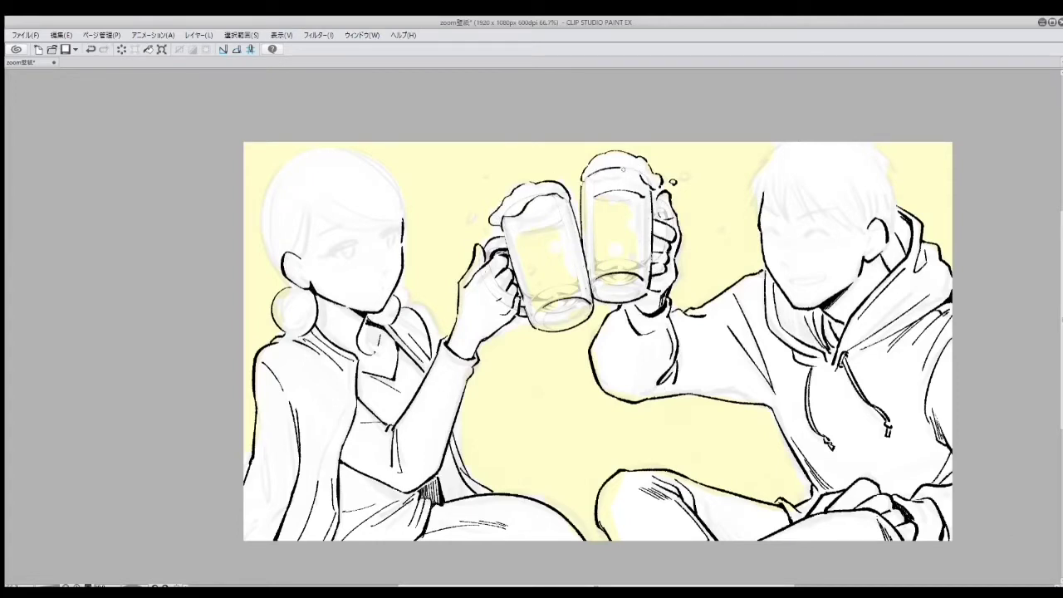
Step: Refine the foam edge, sides and handle of the man's mug and add small foam droplets beside the woman's mug
{"action": "left_click_drag", "start_coordinate": [653, 287], "coordinate": [658, 276]}
{"action": "key", "text": "ctrl+z"}
{"action": "left_click_drag", "start_coordinate": [653, 208], "coordinate": [663, 221]}
{"action": "key", "text": "ctrl+z"}
{"action": "left_click_drag", "start_coordinate": [648, 292], "coordinate": [655, 281]}
{"action": "key", "text": "ctrl+z"}
{"action": "key", "text": "ctrl+z"}
{"action": "left_click_drag", "start_coordinate": [584, 183], "coordinate": [588, 284]}
{"action": "key", "text": "ctrl+z"}
{"action": "left_click_drag", "start_coordinate": [522, 301], "coordinate": [532, 325]}
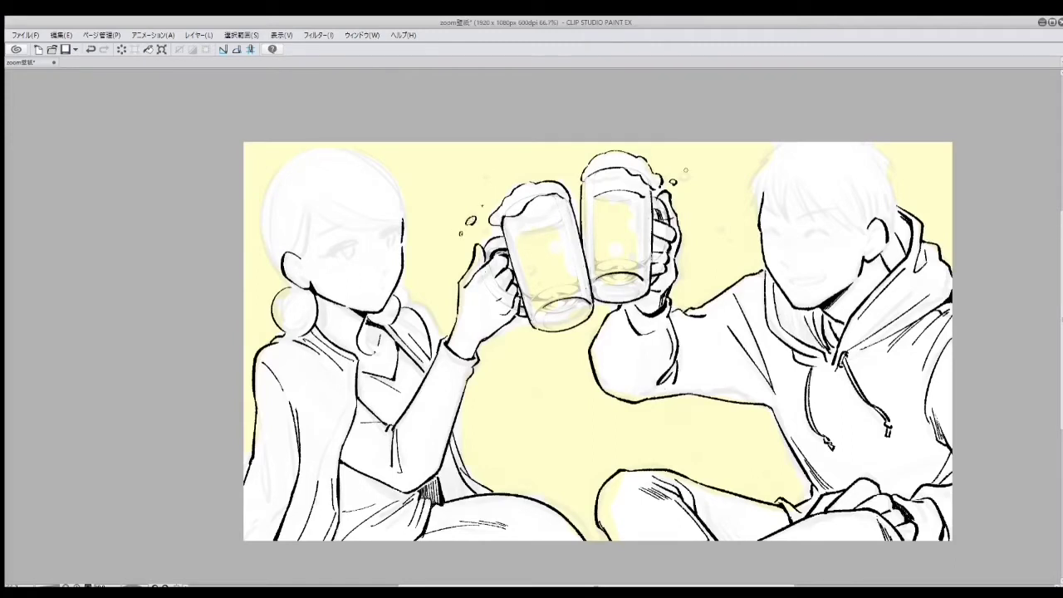
Step: Ink the beer surfaces, inner glass edges and dark base details inside both mugs, plus droplets beside the man's mug
{"action": "key", "text": "ctrl+z"}
{"action": "mouse_move", "coordinate": [517, 240]}
{"action": "left_mouse_down"}
{"action": "mouse_move", "coordinate": [562, 222]}
{"action": "mouse_move", "coordinate": [583, 288]}
{"action": "left_mouse_up"}
{"action": "key", "text": "ctrl+z"}
{"action": "key", "text": "ctrl+y"}
{"action": "key", "text": "ctrl+minus"}
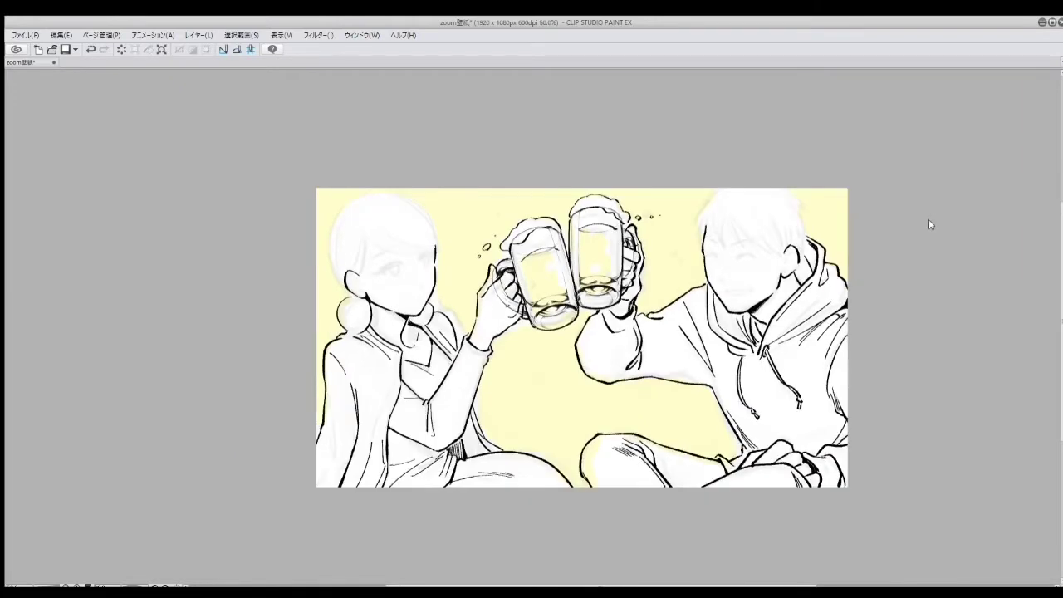
{"action": "key", "text": "ctrl+plus"}
{"action": "key", "text": "ctrl+y"}
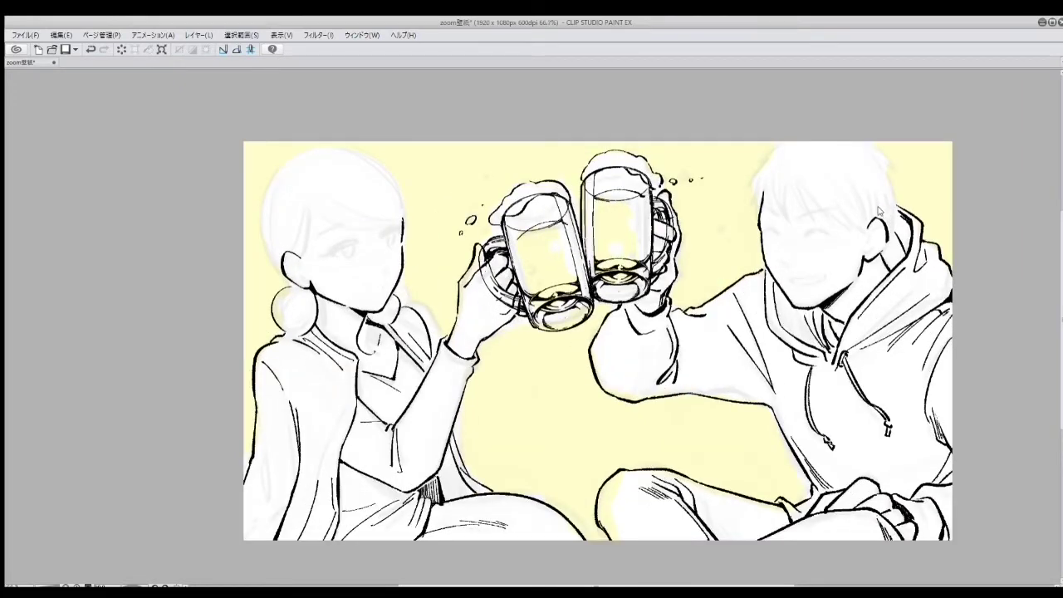
Step: Clean up the glass details of both mugs and add small bubbles and highlight shapes in the beer
{"action": "key", "text": "ctrl+minus"}
{"action": "key", "text": "ctrl+z"}
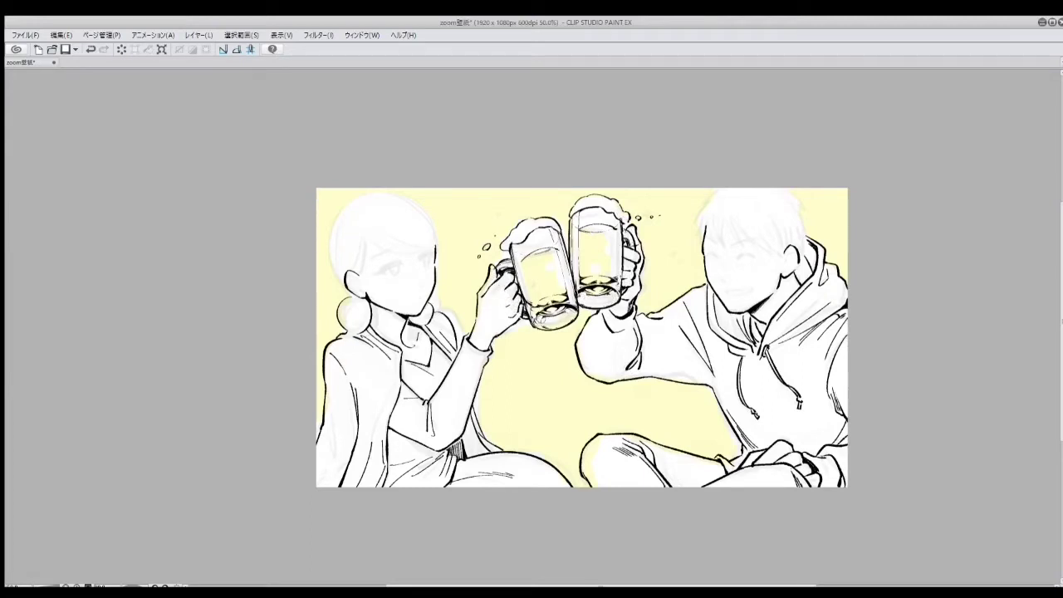
{"action": "key", "text": "ctrl+minus"}
{"action": "key", "text": "ctrl+plus"}
{"action": "key", "text": "ctrl+plus"}
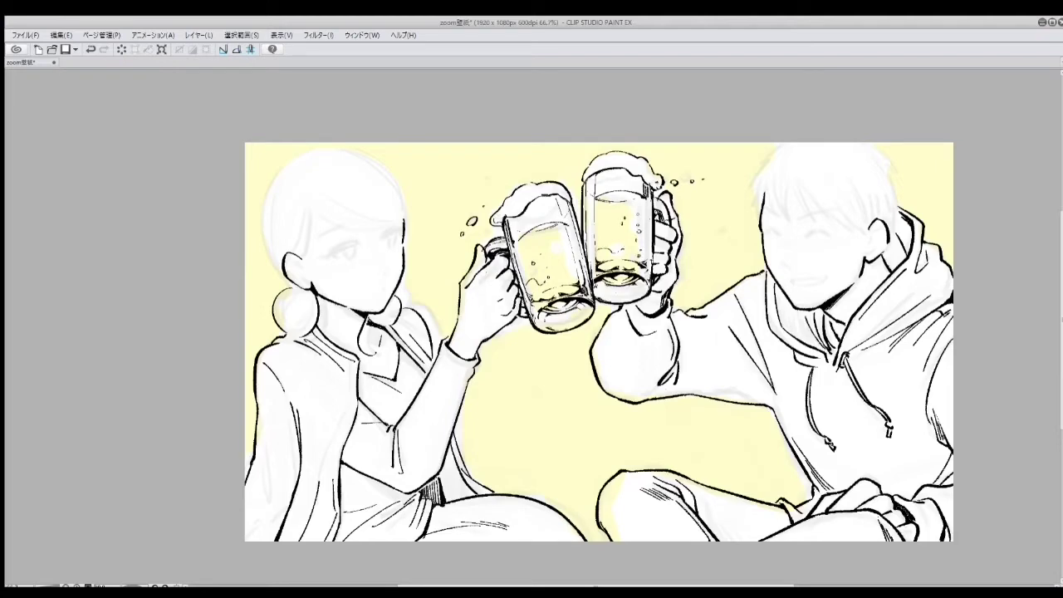
{"action": "key", "text": "ctrl+minus"}
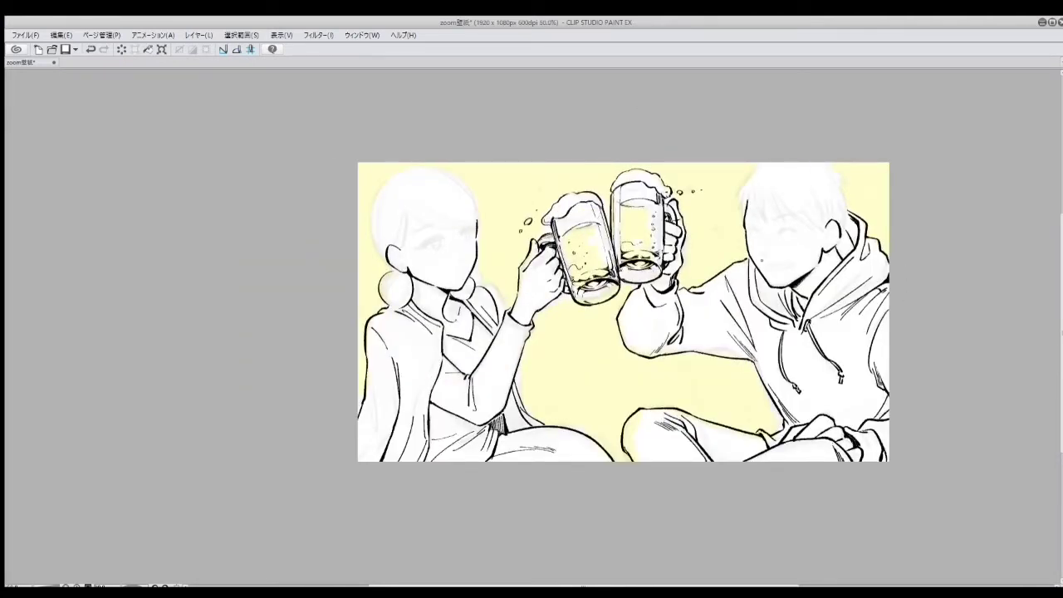
Step: Ink the spiky hair tufts at the man's temple and the first strands falling over his forehead
{"action": "key", "text": "ctrl+plus"}
{"action": "key", "text": "ctrl+plus"}
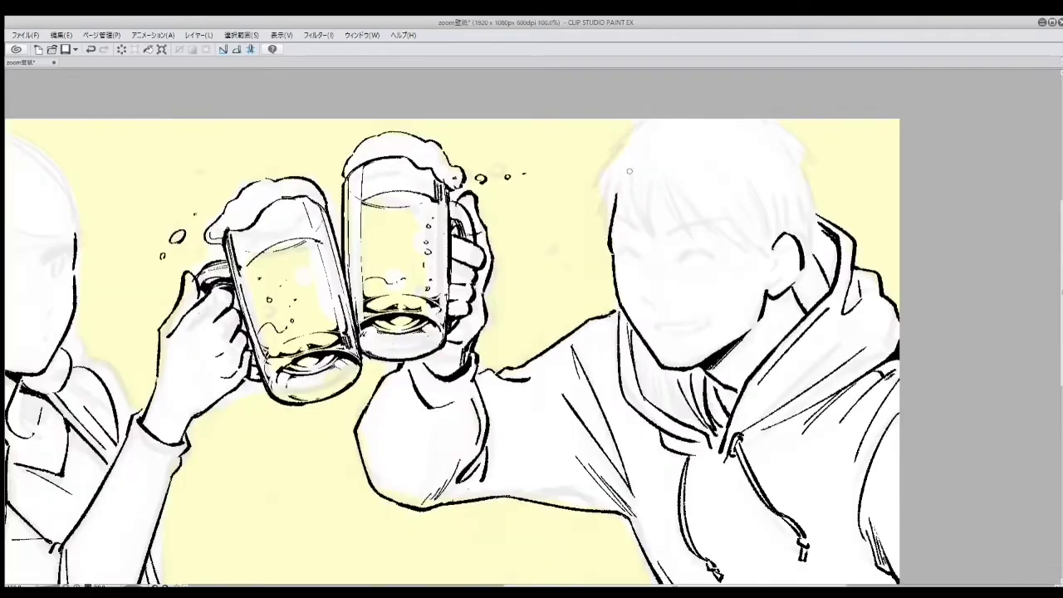
{"action": "left_click_drag", "start_coordinate": [656, 171], "coordinate": [650, 246]}
{"action": "left_click_drag", "start_coordinate": [613, 176], "coordinate": [591, 226]}
{"action": "mouse_move", "coordinate": [620, 146]}
{"action": "left_mouse_down"}
{"action": "mouse_move", "coordinate": [585, 223]}
{"action": "mouse_move", "coordinate": [618, 148]}
{"action": "mouse_move", "coordinate": [593, 156]}
{"action": "left_mouse_up"}
{"action": "key", "text": "ctrl+z"}
{"action": "left_click_drag", "start_coordinate": [628, 196], "coordinate": [620, 238]}
{"action": "left_click_drag", "start_coordinate": [632, 172], "coordinate": [625, 241]}
{"action": "left_click_drag", "start_coordinate": [613, 208], "coordinate": [598, 245]}
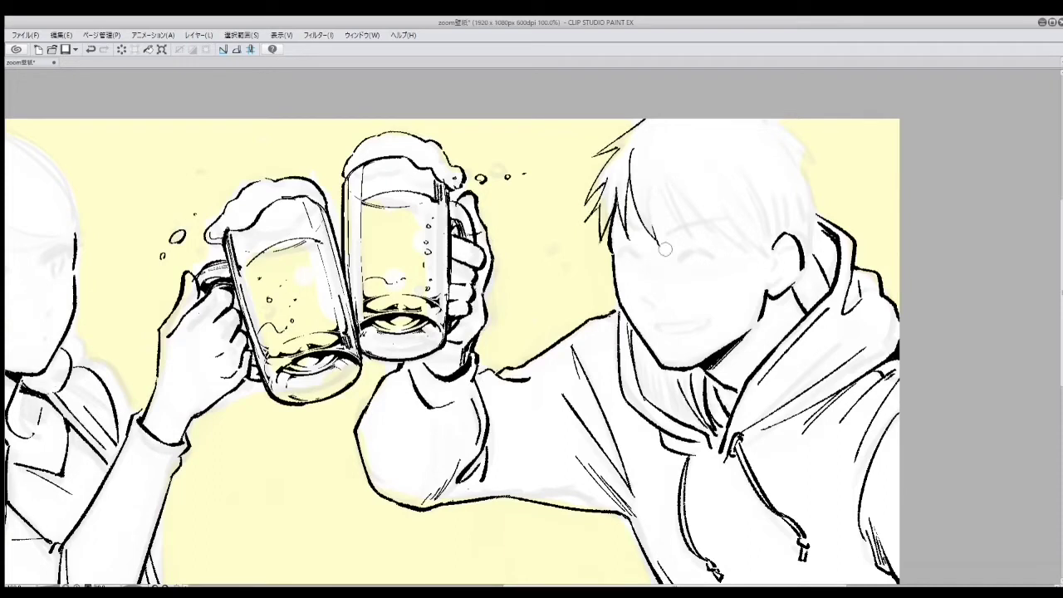
Step: Ink the pointed strands of the man's fringe across his forehead to the front of his ear
{"action": "key", "text": "ctrl+z"}
{"action": "mouse_move", "coordinate": [647, 172]}
{"action": "left_mouse_down"}
{"action": "mouse_move", "coordinate": [655, 245]}
{"action": "mouse_move", "coordinate": [713, 236]}
{"action": "left_mouse_up"}
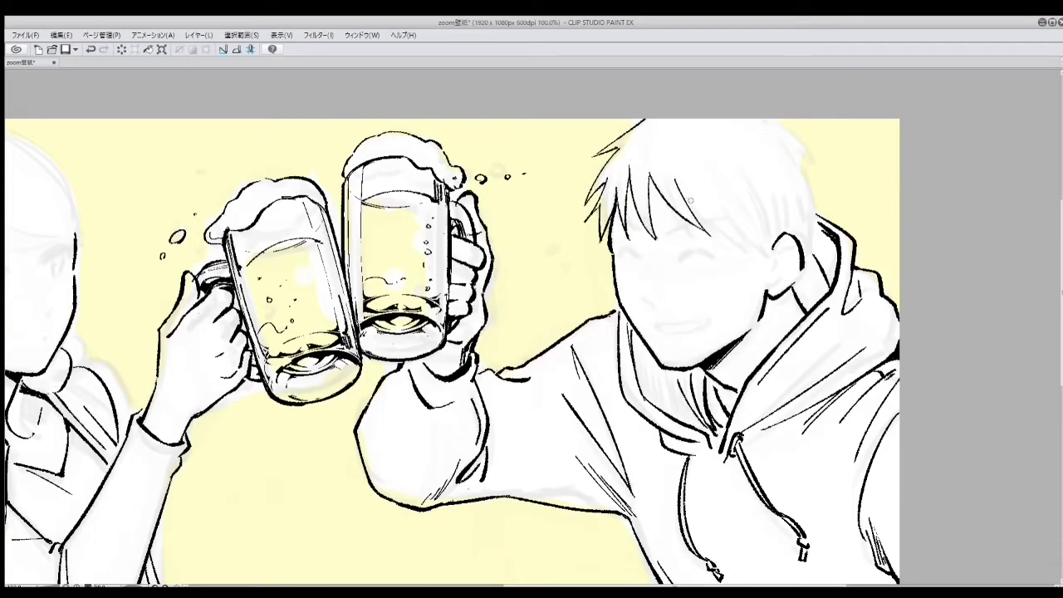
{"action": "mouse_move", "coordinate": [699, 197]}
{"action": "left_mouse_down"}
{"action": "mouse_move", "coordinate": [727, 237]}
{"action": "mouse_move", "coordinate": [758, 243]}
{"action": "left_mouse_up"}
{"action": "key", "text": "ctrl+z"}
{"action": "left_click_drag", "start_coordinate": [743, 198], "coordinate": [770, 279]}
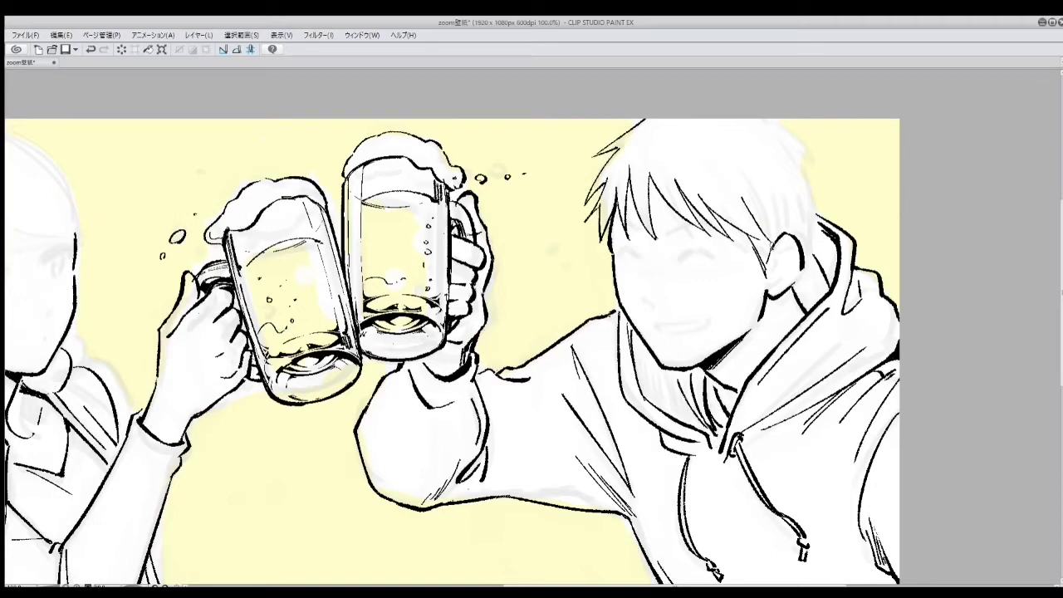
{"action": "left_click_drag", "start_coordinate": [756, 220], "coordinate": [768, 264]}
{"action": "key", "text": "ctrl+z"}
{"action": "left_click_drag", "start_coordinate": [746, 207], "coordinate": [776, 238]}
Step: Ink the outline of the man's crown and the back of his hair down behind the ear
{"action": "mouse_move", "coordinate": [632, 128]}
{"action": "left_mouse_down"}
{"action": "mouse_move", "coordinate": [599, 140]}
{"action": "mouse_move", "coordinate": [566, 173]}
{"action": "left_mouse_up"}
{"action": "key", "text": "ctrl+z"}
{"action": "left_click_drag", "start_coordinate": [729, 128], "coordinate": [776, 181]}
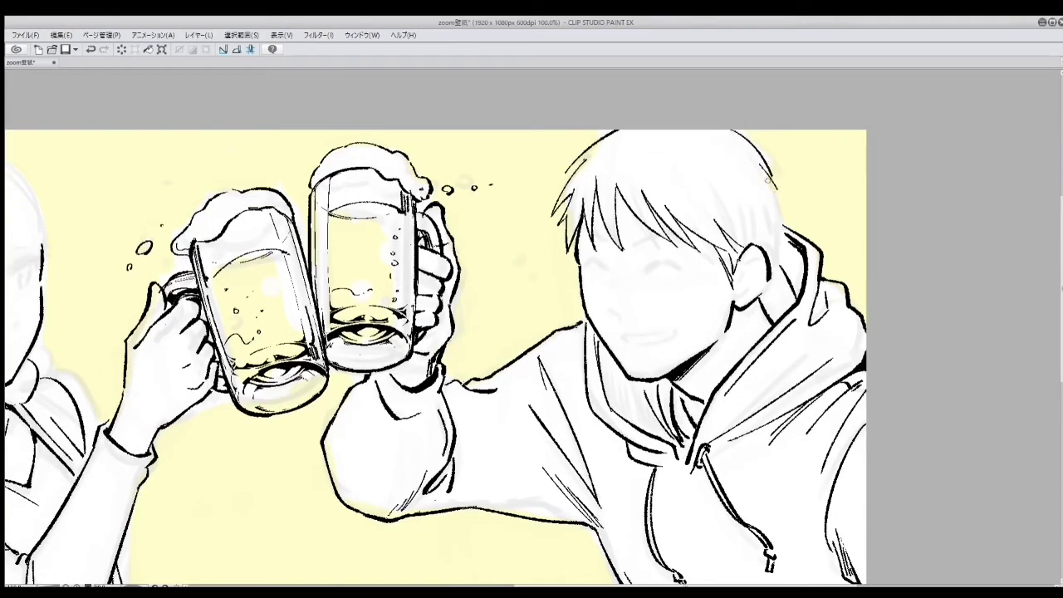
{"action": "left_click_drag", "start_coordinate": [727, 126], "coordinate": [779, 200]}
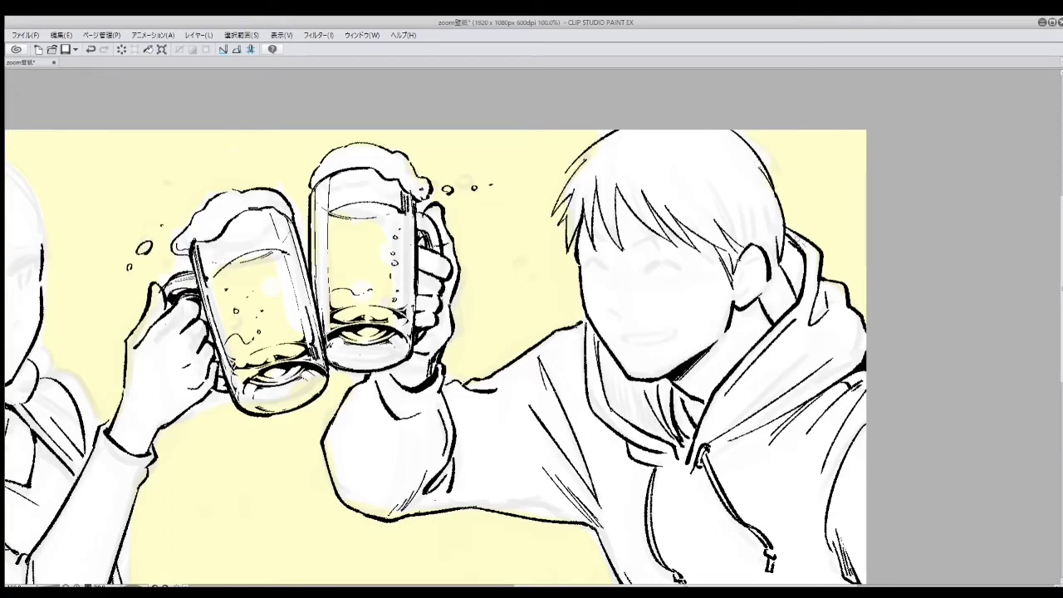
{"action": "left_click_drag", "start_coordinate": [498, 332], "coordinate": [465, 299]}
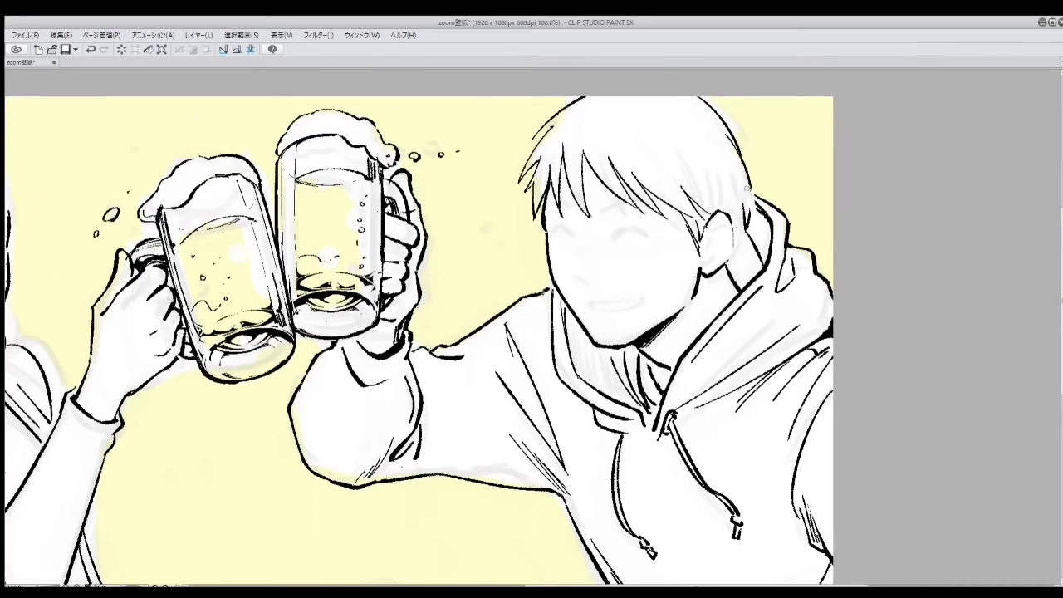
{"action": "mouse_move", "coordinate": [719, 126]}
{"action": "left_mouse_down"}
{"action": "mouse_move", "coordinate": [747, 176]}
{"action": "mouse_move", "coordinate": [755, 222]}
{"action": "mouse_move", "coordinate": [730, 294]}
{"action": "left_mouse_up"}
{"action": "key", "text": "ctrl+z"}
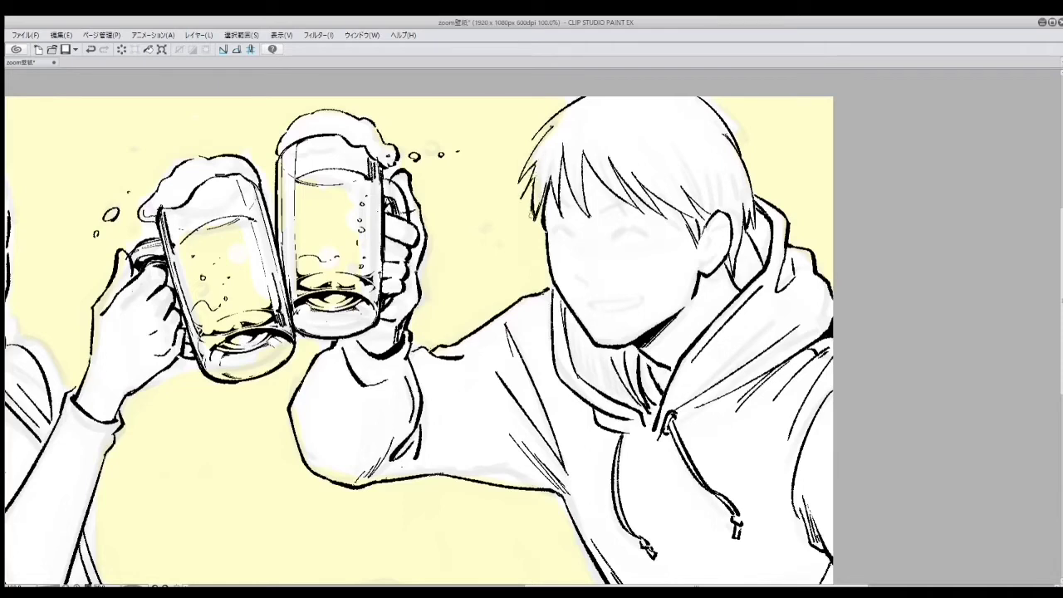
Step: Ink long strands from the man's crown down to his temple, fringe and the hair behind his ear
{"action": "left_click_drag", "start_coordinate": [664, 108], "coordinate": [730, 193]}
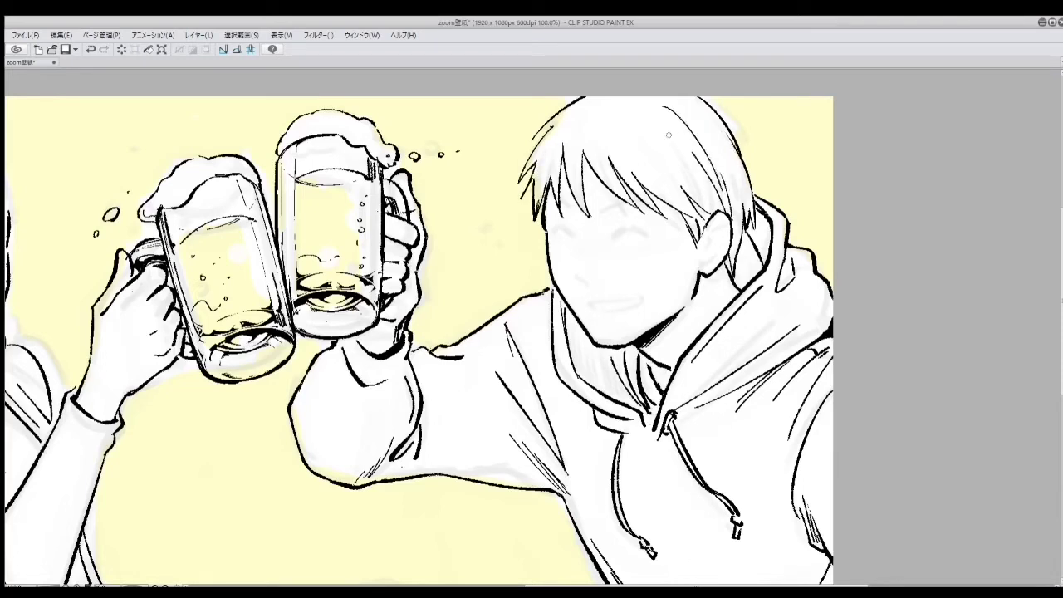
{"action": "left_click_drag", "start_coordinate": [580, 111], "coordinate": [548, 210]}
{"action": "left_click_drag", "start_coordinate": [703, 168], "coordinate": [669, 219]}
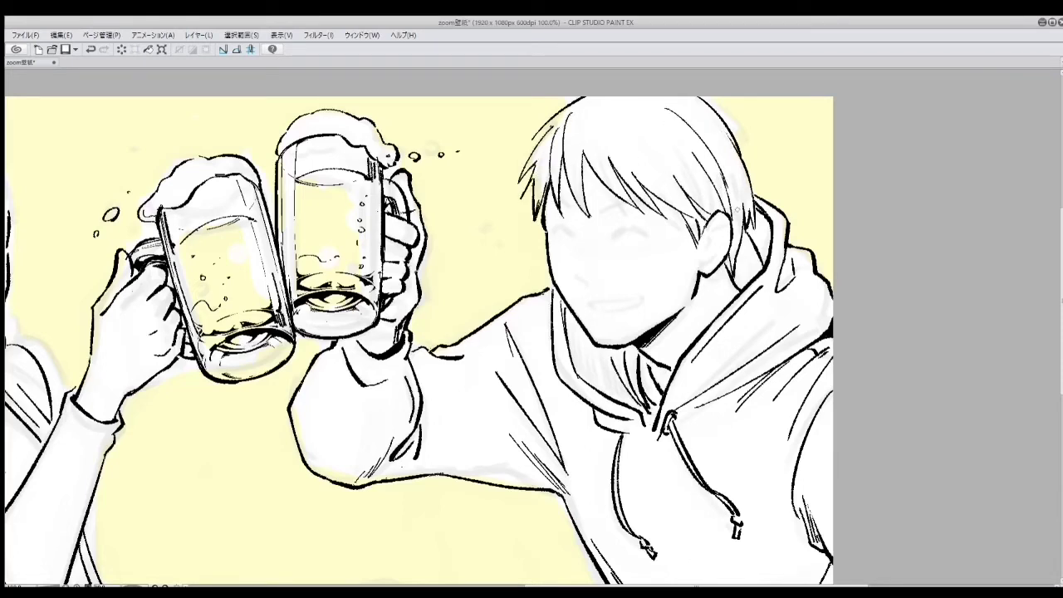
{"action": "left_click_drag", "start_coordinate": [737, 206], "coordinate": [735, 271]}
{"action": "key", "text": "ctrl+z"}
{"action": "key", "text": "ctrl+z"}
Step: Ink a loose spike at the man's temple and fine strands above his ear and in his fringe
{"action": "mouse_move", "coordinate": [554, 123]}
{"action": "left_mouse_down"}
{"action": "mouse_move", "coordinate": [525, 169]}
{"action": "mouse_move", "coordinate": [523, 150]}
{"action": "left_mouse_up"}
{"action": "left_click_drag", "start_coordinate": [664, 159], "coordinate": [710, 221]}
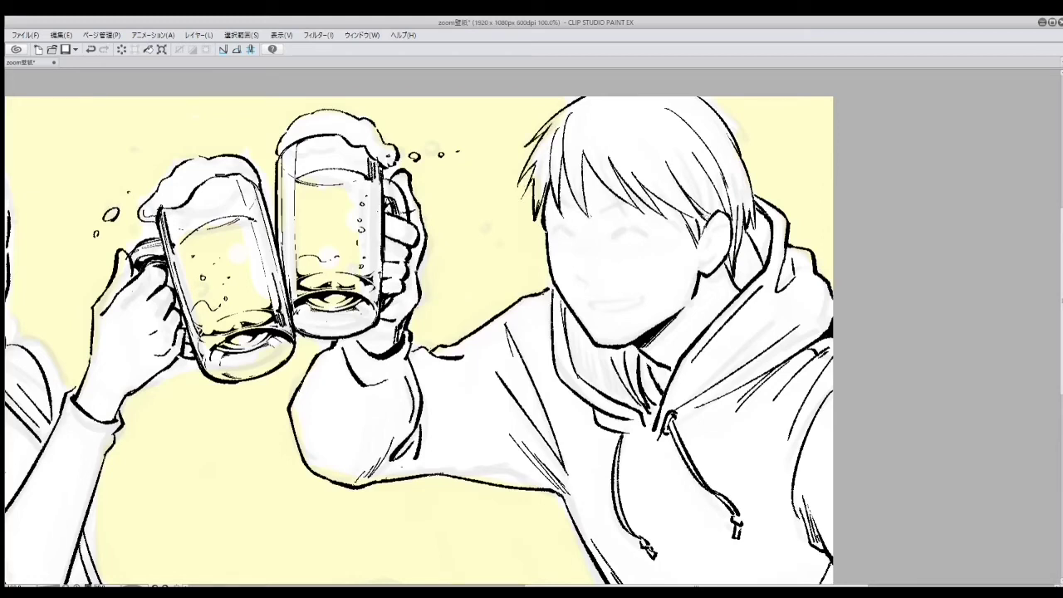
{"action": "key", "text": "ctrl+z"}
{"action": "mouse_move", "coordinate": [723, 141]}
{"action": "left_mouse_down"}
{"action": "mouse_move", "coordinate": [737, 213]}
{"action": "mouse_move", "coordinate": [752, 198]}
{"action": "left_mouse_up"}
{"action": "left_click_drag", "start_coordinate": [618, 135], "coordinate": [600, 173]}
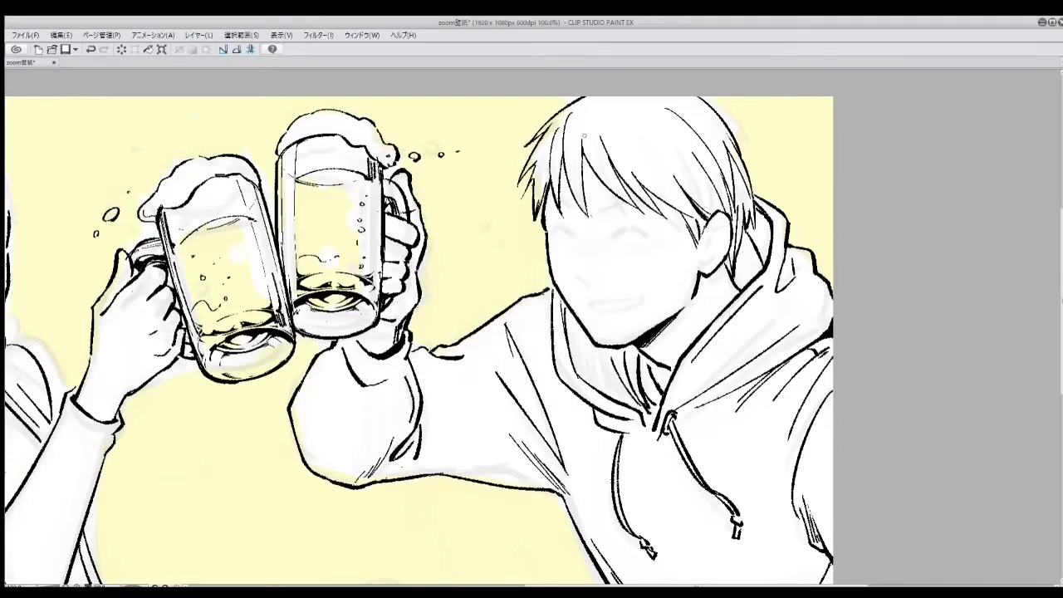
Step: Ink the woman's side-swept fringe, the lock in front of her ear and the outline of her head
{"action": "scroll", "coordinate": [581, 141], "scroll_direction": "down", "scroll_amount": 4}
{"action": "scroll", "coordinate": [582, 142], "scroll_direction": "up", "scroll_amount": 2}
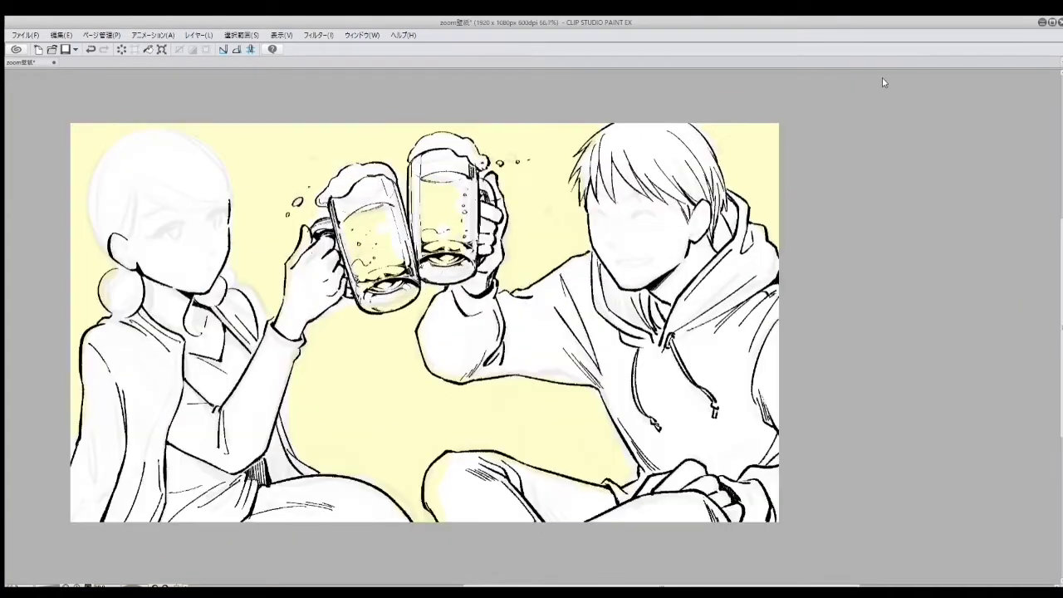
{"action": "left_click_drag", "start_coordinate": [499, 249], "coordinate": [866, 228]}
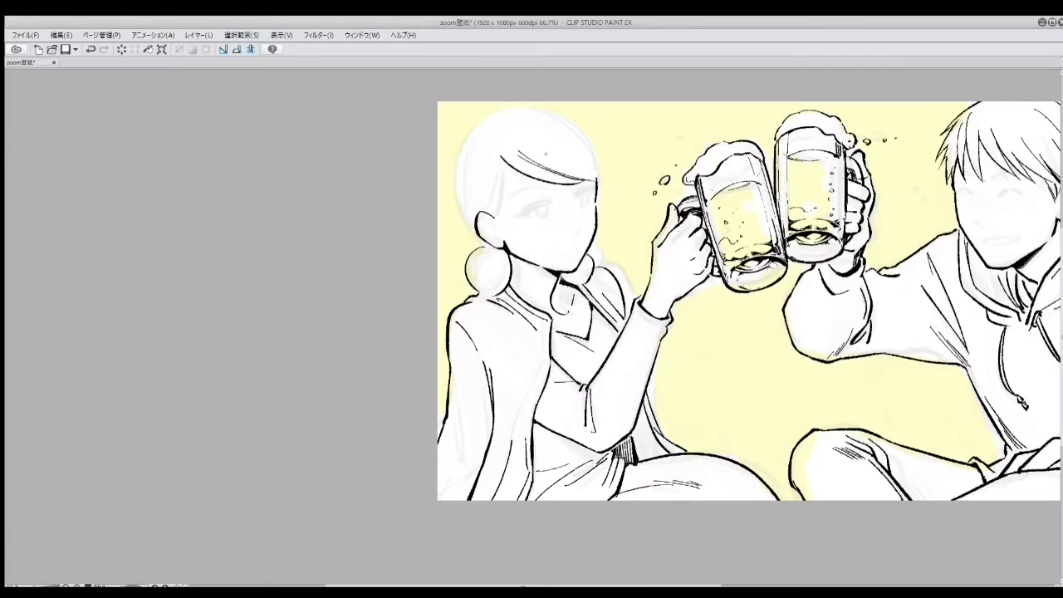
{"action": "mouse_move", "coordinate": [539, 106]}
{"action": "left_mouse_down"}
{"action": "mouse_move", "coordinate": [592, 158]}
{"action": "mouse_move", "coordinate": [598, 193]}
{"action": "left_mouse_up"}
{"action": "key", "text": "ctrl+z"}
{"action": "left_click_drag", "start_coordinate": [577, 126], "coordinate": [598, 184]}
{"action": "left_click_drag", "start_coordinate": [505, 164], "coordinate": [499, 221]}
{"action": "key", "text": "ctrl+z"}
{"action": "left_click_drag", "start_coordinate": [456, 157], "coordinate": [515, 288]}
{"action": "key", "text": "ctrl+z"}
Step: Ink the woman's looped hair buns on both sides of her neck with curved strand lines
{"action": "mouse_move", "coordinate": [497, 251]}
{"action": "left_mouse_down"}
{"action": "mouse_move", "coordinate": [497, 294]}
{"action": "mouse_move", "coordinate": [470, 290]}
{"action": "mouse_move", "coordinate": [467, 271]}
{"action": "mouse_move", "coordinate": [498, 293]}
{"action": "mouse_move", "coordinate": [490, 273]}
{"action": "mouse_move", "coordinate": [496, 292]}
{"action": "left_mouse_up"}
{"action": "key", "text": "ctrl+z"}
{"action": "key", "text": "ctrl+z"}
{"action": "key", "text": "ctrl+z"}
{"action": "key", "text": "ctrl+z"}
{"action": "key", "text": "ctrl+z"}
{"action": "left_click_drag", "start_coordinate": [506, 271], "coordinate": [477, 291]}
{"action": "left_click_drag", "start_coordinate": [588, 258], "coordinate": [583, 279]}
{"action": "left_click_drag", "start_coordinate": [593, 258], "coordinate": [562, 281]}
{"action": "key", "text": "ctrl+z"}
{"action": "left_click_drag", "start_coordinate": [585, 263], "coordinate": [567, 284]}
Step: Refine the outline of the woman's crown and the back of her head down to the bun
{"action": "key", "text": "h"}
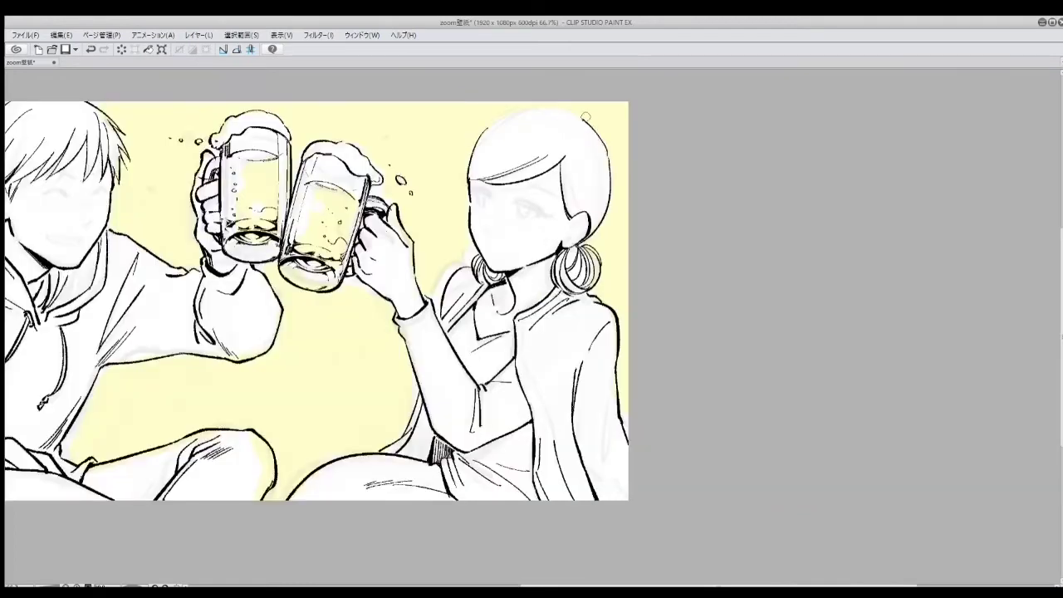
{"action": "left_click_drag", "start_coordinate": [584, 121], "coordinate": [611, 190]}
{"action": "left_click_drag", "start_coordinate": [632, 124], "coordinate": [695, 178]}
{"action": "key", "text": "h"}
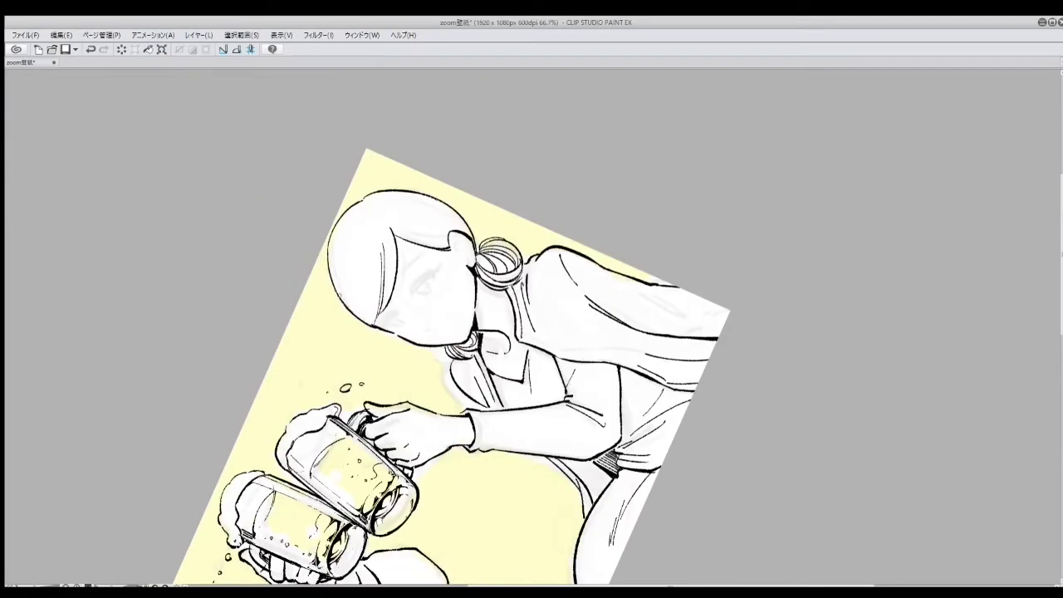
{"action": "key", "text": "ctrl+0"}
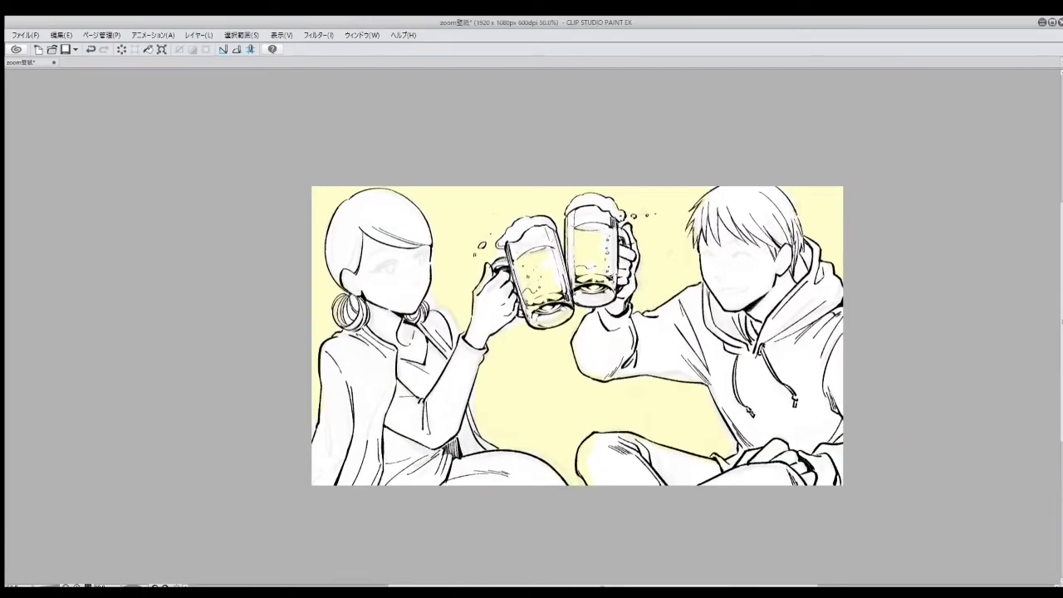
{"action": "key", "text": "ctrl+z"}
Step: Ink fine strands along the back of the woman's head and in the lock before her ear
{"action": "scroll", "coordinate": [329, 400], "scroll_direction": "up", "scroll_amount": 1}
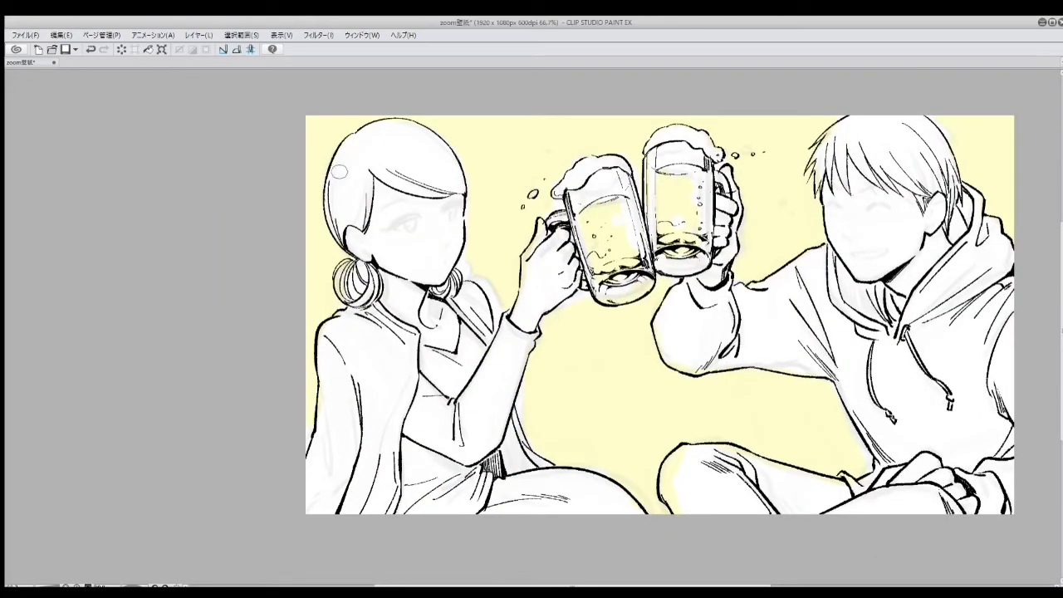
{"action": "key", "text": "ctrl+z"}
{"action": "key", "text": "ctrl+y"}
{"action": "left_click_drag", "start_coordinate": [347, 141], "coordinate": [341, 226]}
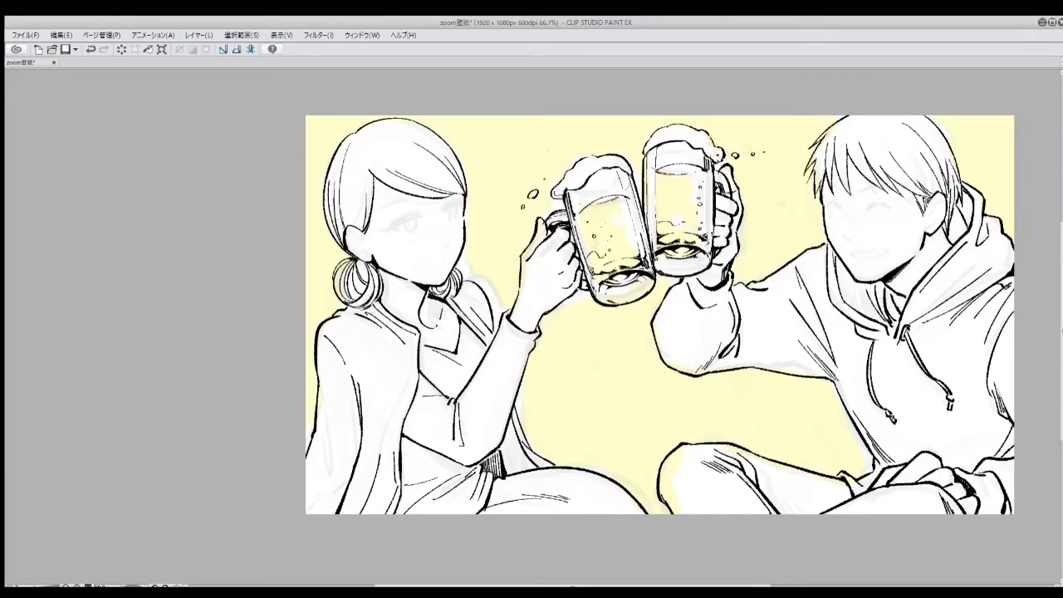
{"action": "left_click_drag", "start_coordinate": [363, 181], "coordinate": [358, 226]}
{"action": "key", "text": "ctrl+z"}
{"action": "key", "text": "ctrl+z"}
Step: Ink the inner folds of the woman's ear and touch up the lines around it
{"action": "left_click_drag", "start_coordinate": [376, 267], "coordinate": [384, 278]}
{"action": "key", "text": "ctrl+z"}
{"action": "left_click_drag", "start_coordinate": [537, 322], "coordinate": [545, 311]}
{"action": "scroll", "coordinate": [341, 212], "scroll_direction": "up", "scroll_amount": 1}
{"action": "key", "text": "ctrl+z"}
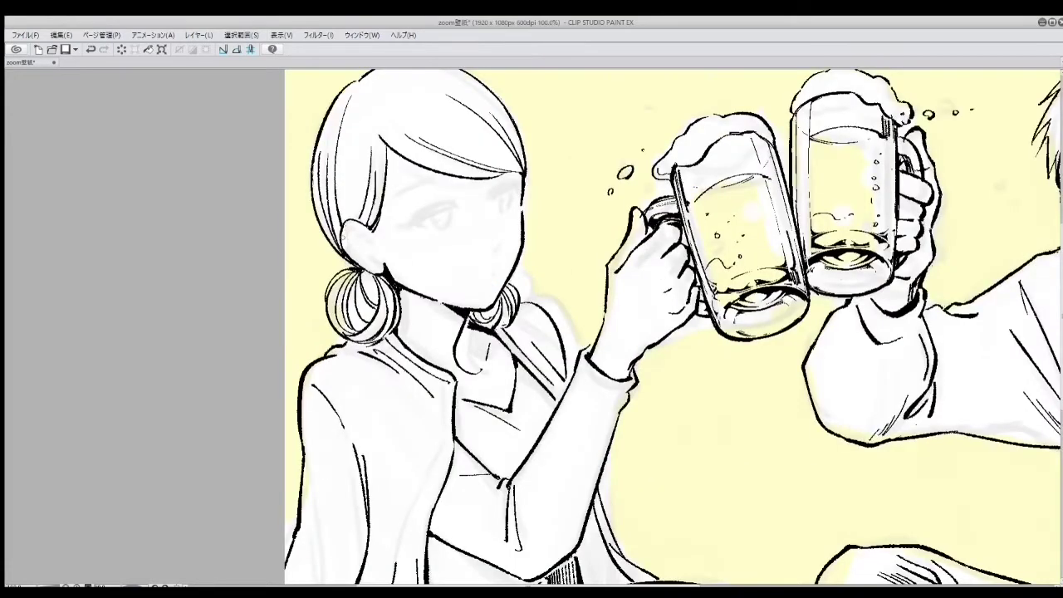
{"action": "mouse_move", "coordinate": [344, 223]}
{"action": "left_mouse_down"}
{"action": "mouse_move", "coordinate": [376, 266]}
{"action": "mouse_move", "coordinate": [376, 249]}
{"action": "left_mouse_up"}
{"action": "key", "text": "ctrl+z"}
{"action": "key", "text": "ctrl+z"}
{"action": "key", "text": "ctrl+z"}
Step: Ink the inner folds of the man's ear
{"action": "left_click_drag", "start_coordinate": [748, 332], "coordinate": [299, 320]}
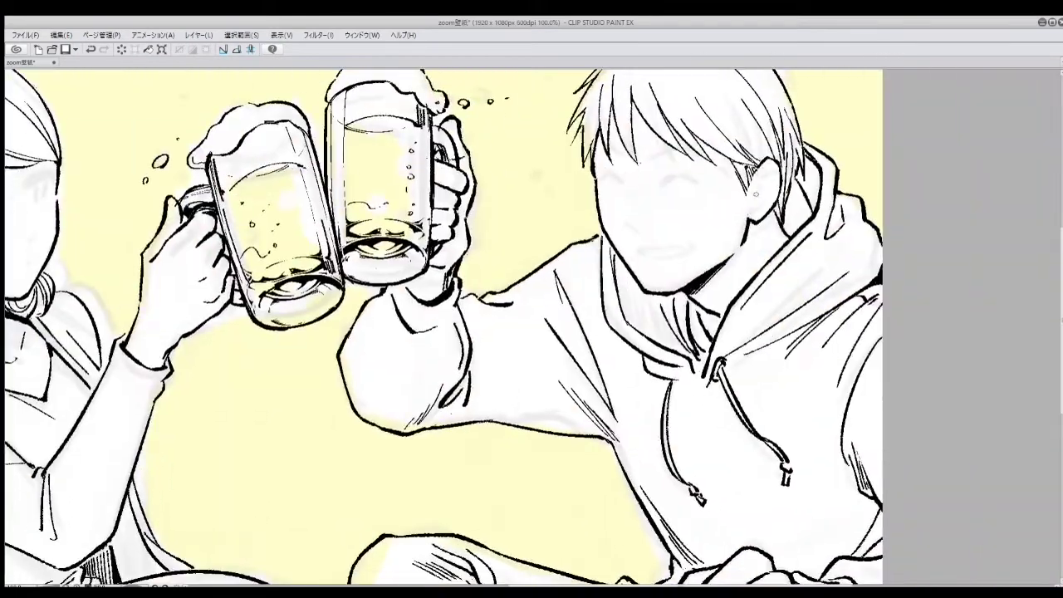
{"action": "mouse_move", "coordinate": [751, 199]}
{"action": "left_mouse_down"}
{"action": "mouse_move", "coordinate": [778, 187]}
{"action": "mouse_move", "coordinate": [749, 208]}
{"action": "left_mouse_up"}
{"action": "key", "text": "ctrl+z"}
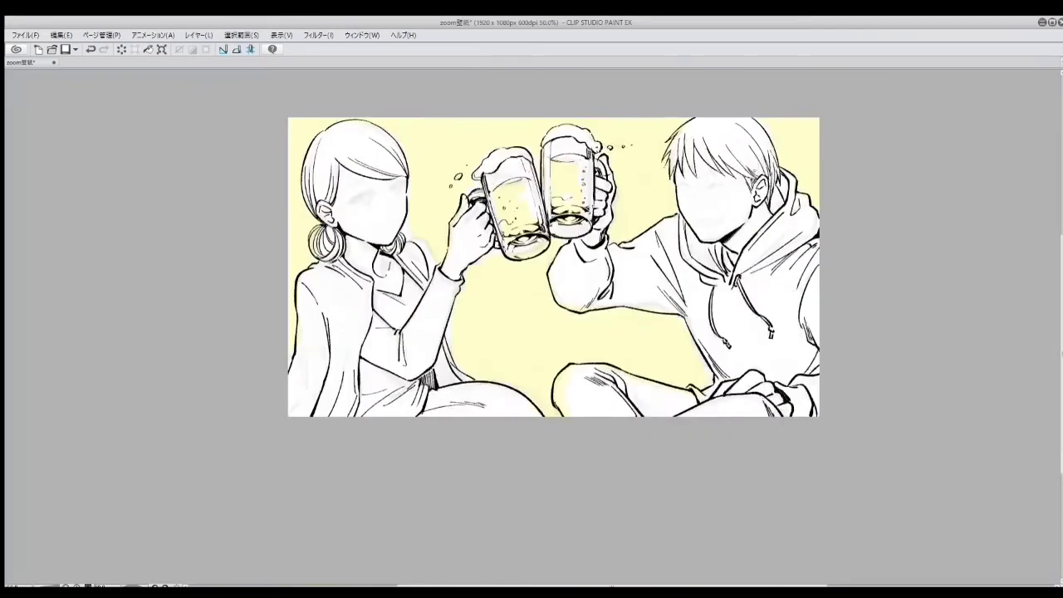
Step: Add fine strands through the man's fringe, temple and the hair above his ear
{"action": "scroll", "coordinate": [880, 145], "scroll_direction": "down", "scroll_amount": 1}
{"action": "left_click_drag", "start_coordinate": [706, 257], "coordinate": [706, 288]}
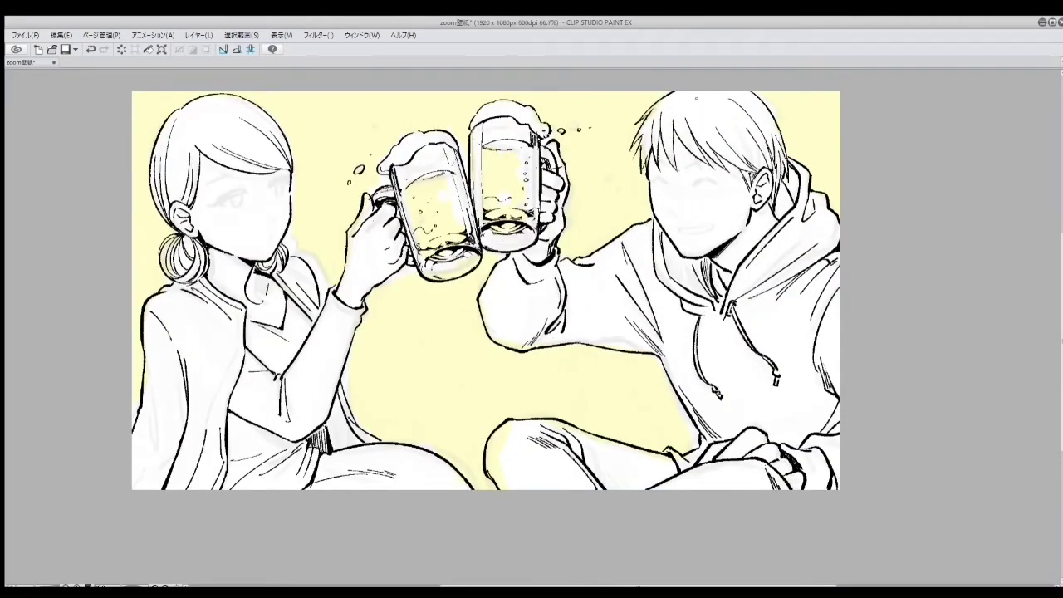
{"action": "key", "text": "ctrl+z"}
{"action": "left_click_drag", "start_coordinate": [753, 148], "coordinate": [721, 171]}
{"action": "mouse_move", "coordinate": [764, 97]}
{"action": "left_mouse_down"}
{"action": "mouse_move", "coordinate": [723, 138]}
{"action": "mouse_move", "coordinate": [762, 151]}
{"action": "left_mouse_up"}
{"action": "mouse_move", "coordinate": [654, 122]}
{"action": "left_mouse_down"}
{"action": "mouse_move", "coordinate": [643, 167]}
{"action": "mouse_move", "coordinate": [647, 158]}
{"action": "mouse_move", "coordinate": [668, 165]}
{"action": "left_mouse_up"}
{"action": "left_click_drag", "start_coordinate": [708, 123], "coordinate": [683, 167]}
{"action": "left_click_drag", "start_coordinate": [748, 128], "coordinate": [723, 161]}
{"action": "left_click_drag", "start_coordinate": [763, 123], "coordinate": [736, 168]}
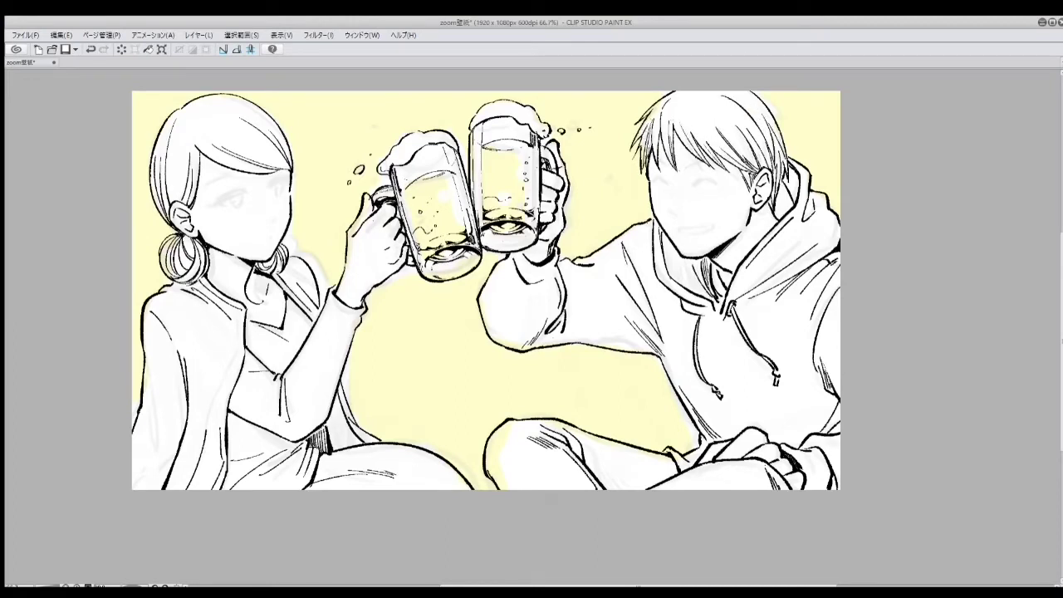
Step: Add thin strands at the back of the man's head, behind his ear and among his temple spikes
{"action": "left_click_drag", "start_coordinate": [776, 106], "coordinate": [755, 138]}
{"action": "left_click_drag", "start_coordinate": [656, 107], "coordinate": [636, 139]}
{"action": "left_click_drag", "start_coordinate": [782, 140], "coordinate": [775, 171]}
Step: Add fine shading strands to the woman's fringe and fill out the curved lines of her hair bun
{"action": "left_click_drag", "start_coordinate": [826, 82], "coordinate": [785, 14]}
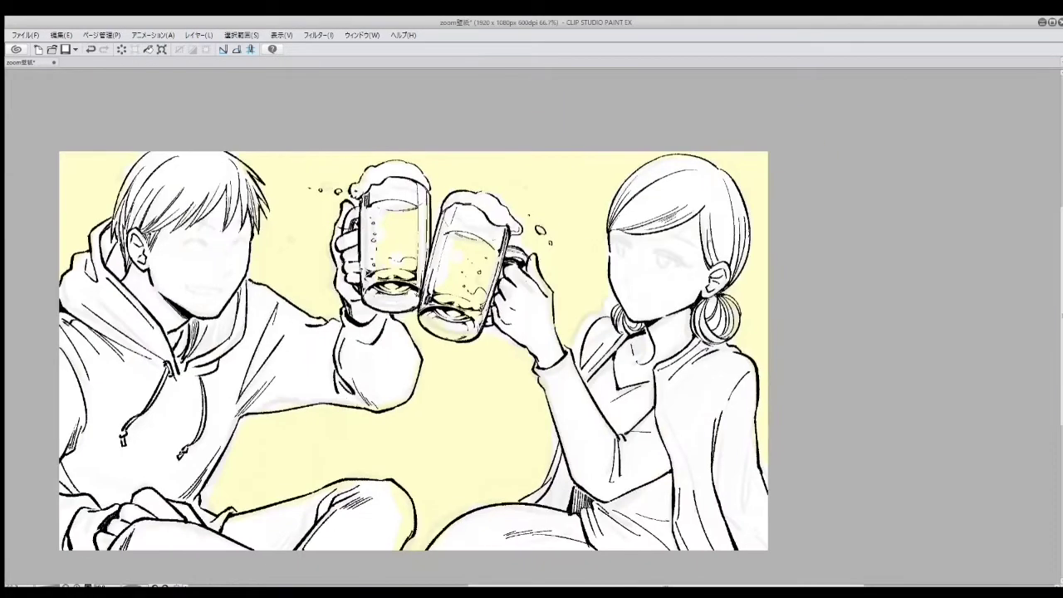
{"action": "key", "text": "ctrl+y"}
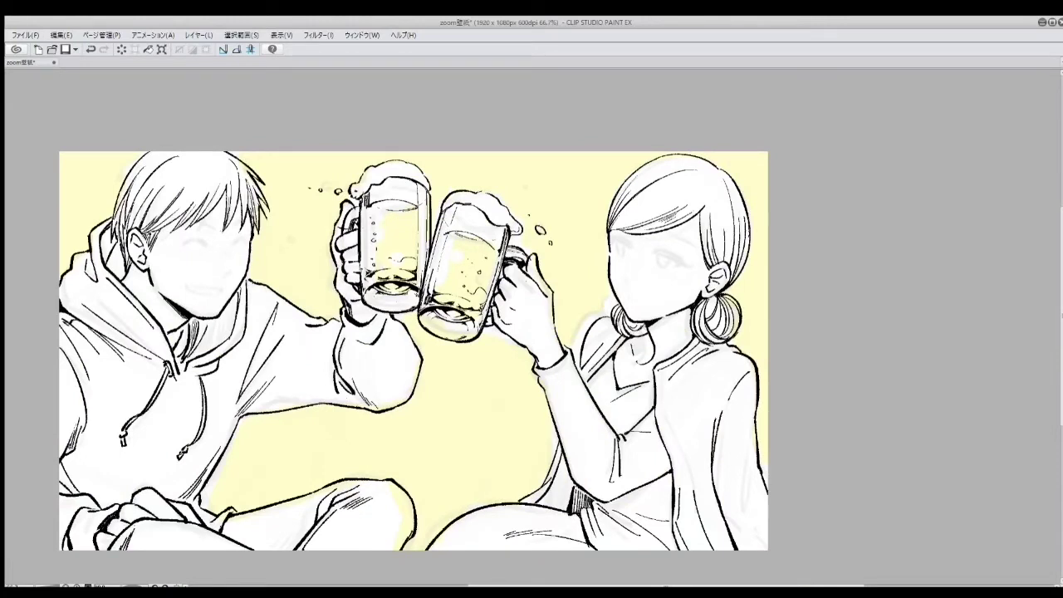
{"action": "key", "text": "ctrl+y"}
{"action": "key", "text": "h"}
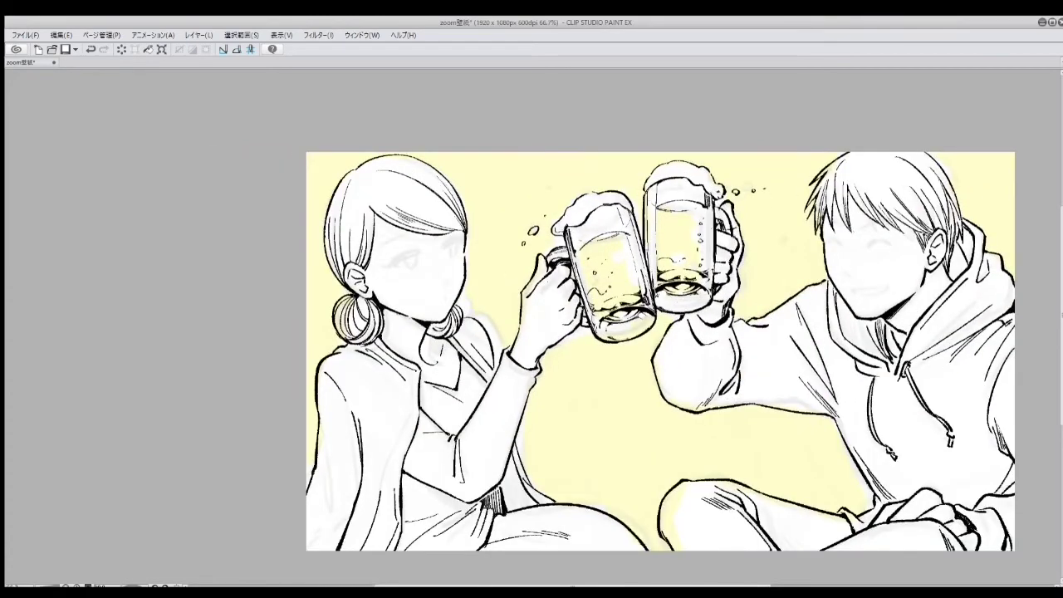
{"action": "key", "text": "ctrl+z"}
{"action": "key", "text": "ctrl+y"}
{"action": "key", "text": "ctrl+alt+0"}
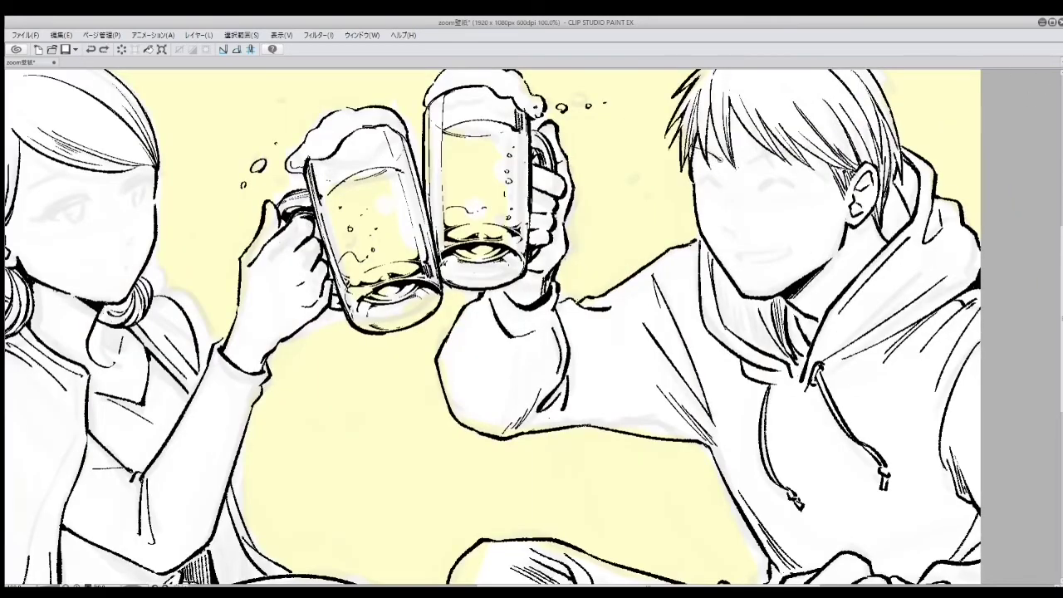
Step: Ink the man's eyebrows, closed smiling eyes, nose and grinning mouth
{"action": "left_click_drag", "start_coordinate": [693, 148], "coordinate": [721, 165]}
{"action": "mouse_move", "coordinate": [796, 143]}
{"action": "left_mouse_down"}
{"action": "mouse_move", "coordinate": [744, 164]}
{"action": "mouse_move", "coordinate": [794, 143]}
{"action": "left_mouse_up"}
{"action": "mouse_move", "coordinate": [698, 176]}
{"action": "left_mouse_down"}
{"action": "mouse_move", "coordinate": [705, 188]}
{"action": "mouse_move", "coordinate": [774, 173]}
{"action": "mouse_move", "coordinate": [799, 182]}
{"action": "mouse_move", "coordinate": [768, 170]}
{"action": "left_mouse_up"}
{"action": "left_click_drag", "start_coordinate": [723, 226], "coordinate": [735, 238]}
{"action": "left_click_drag", "start_coordinate": [728, 191], "coordinate": [722, 214]}
{"action": "key", "text": "ctrl+z"}
{"action": "mouse_move", "coordinate": [748, 249]}
{"action": "left_mouse_down"}
{"action": "mouse_move", "coordinate": [714, 238]}
{"action": "mouse_move", "coordinate": [759, 239]}
{"action": "mouse_move", "coordinate": [738, 251]}
{"action": "mouse_move", "coordinate": [759, 239]}
{"action": "left_mouse_up"}
{"action": "key", "text": "ctrl+z"}
{"action": "key", "text": "ctrl+z"}
{"action": "key", "text": "ctrl+z"}
{"action": "key", "text": "ctrl+z"}
{"action": "key", "text": "ctrl+z"}
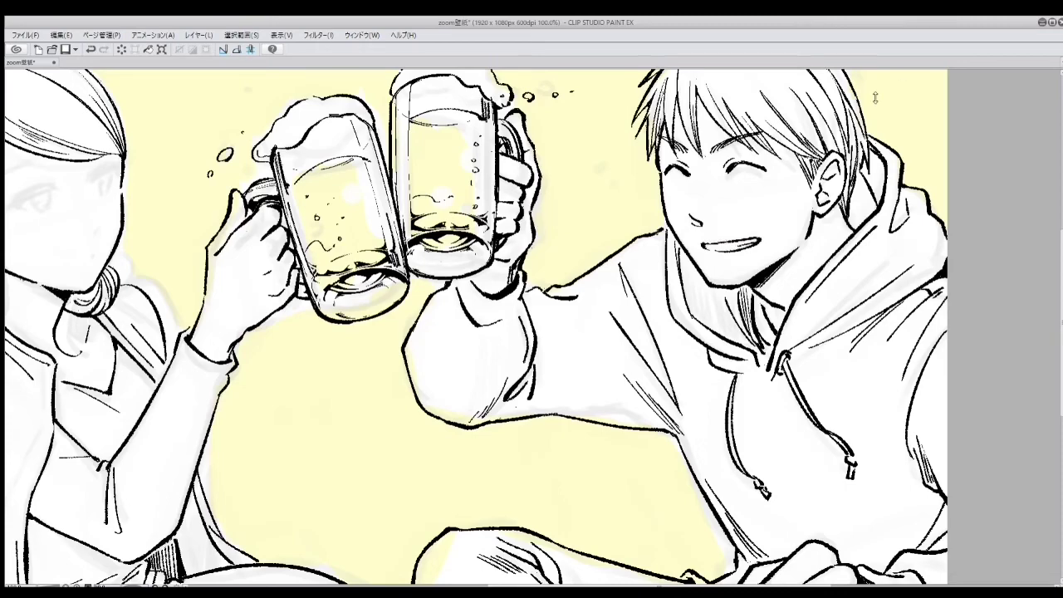
Step: Refine the man's smile with a lower lip line and add a shading mark beside his nose bridge
{"action": "key", "text": "asciicircum"}
{"action": "mouse_move", "coordinate": [710, 402]}
{"action": "left_mouse_down"}
{"action": "mouse_move", "coordinate": [747, 433]}
{"action": "mouse_move", "coordinate": [723, 434]}
{"action": "left_mouse_up"}
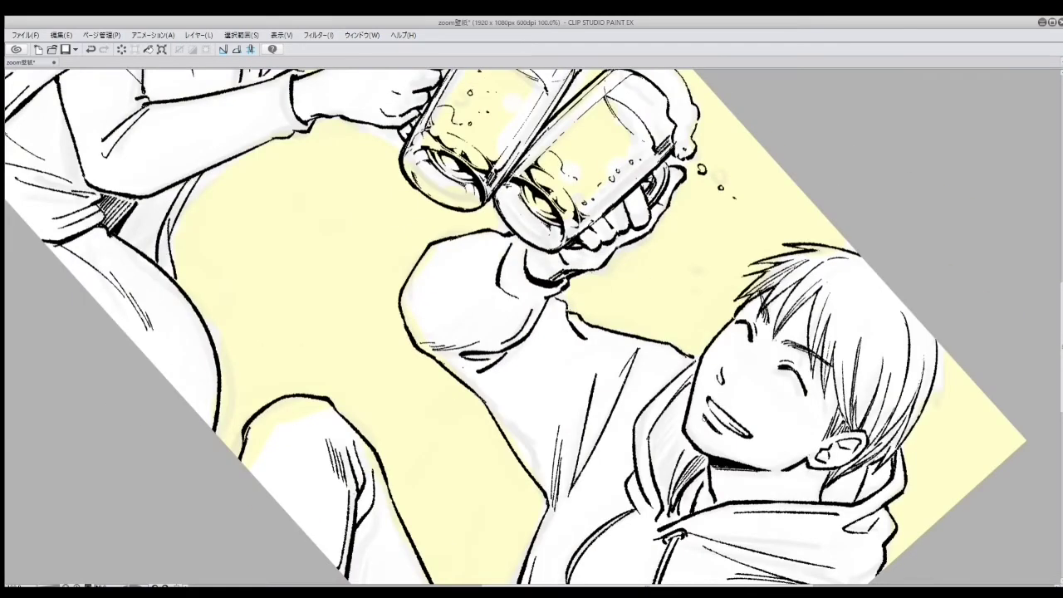
{"action": "key", "text": "minus"}
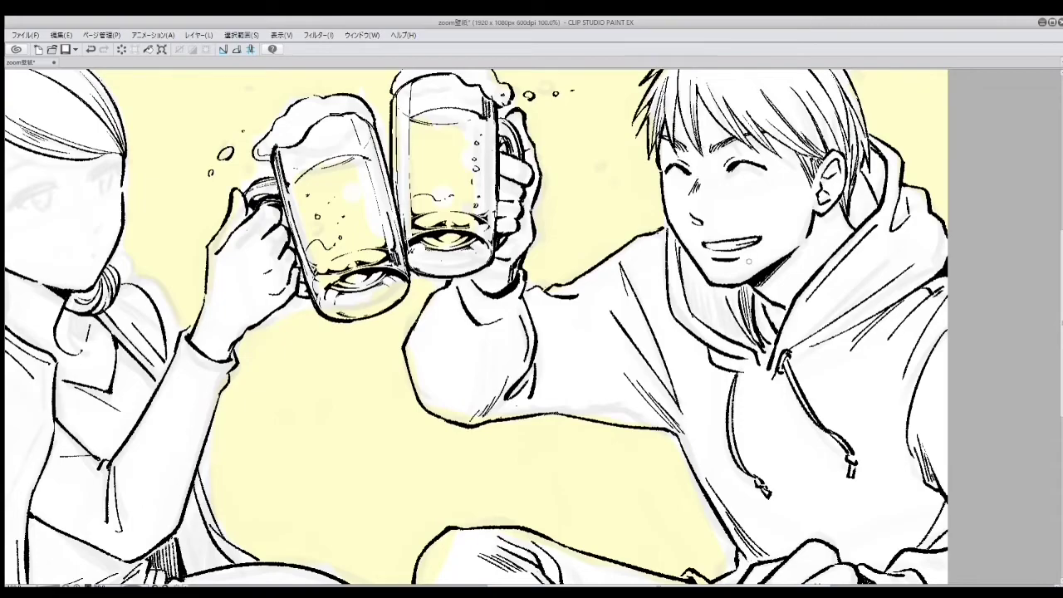
{"action": "key", "text": "ctrl+minus"}
{"action": "key", "text": "ctrl+plus"}
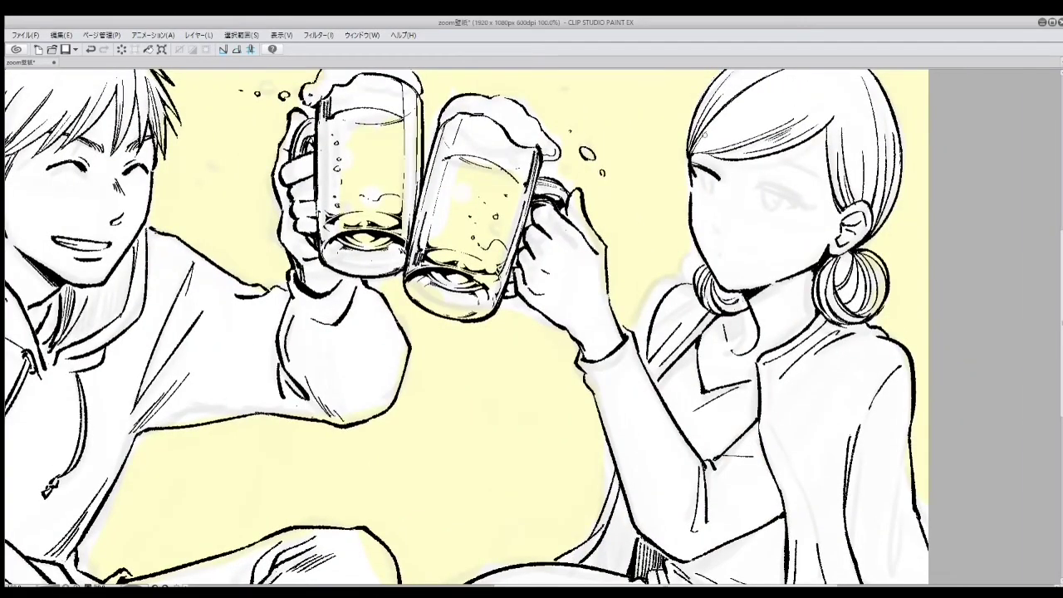
Step: Ink the woman's upper lashes, irises, eyebrows, nose and small mouth
{"action": "left_click_drag", "start_coordinate": [706, 172], "coordinate": [672, 174]}
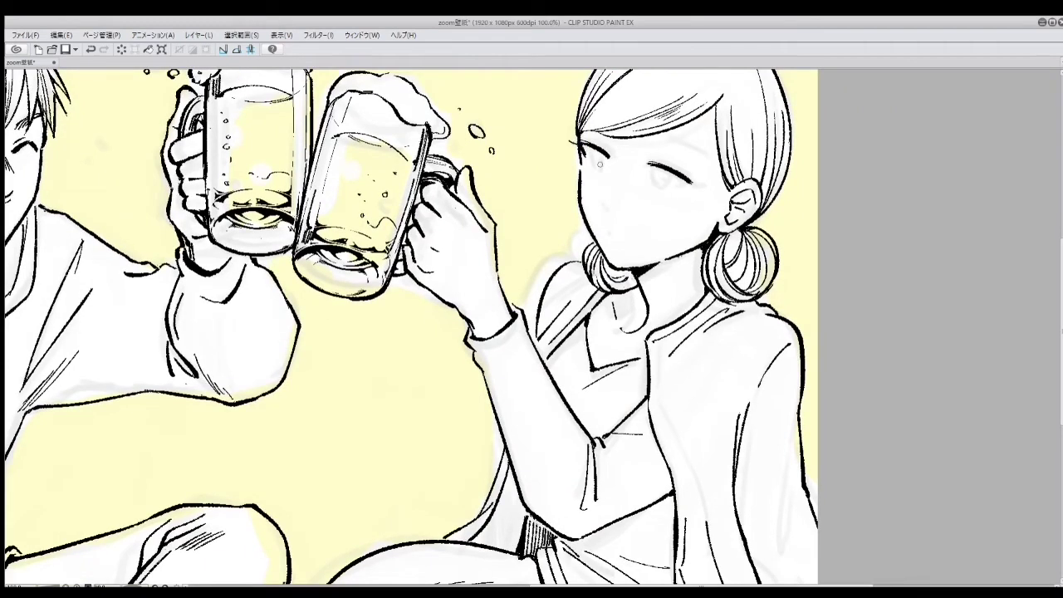
{"action": "mouse_move", "coordinate": [600, 163]}
{"action": "left_mouse_down"}
{"action": "mouse_move", "coordinate": [652, 177]}
{"action": "mouse_move", "coordinate": [696, 167]}
{"action": "left_mouse_up"}
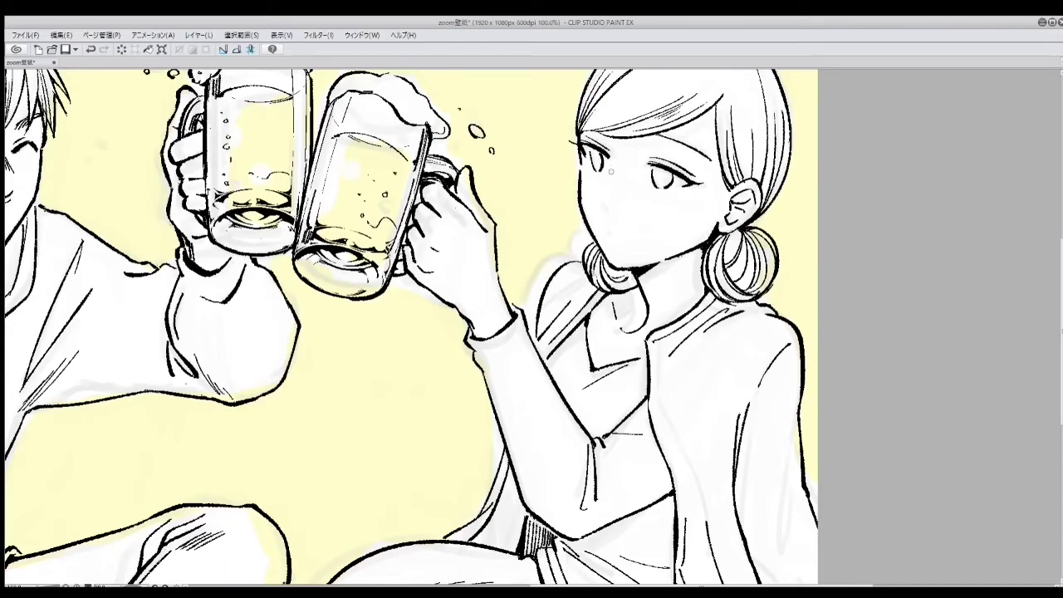
{"action": "left_click_drag", "start_coordinate": [606, 200], "coordinate": [604, 215]}
{"action": "key", "text": "h"}
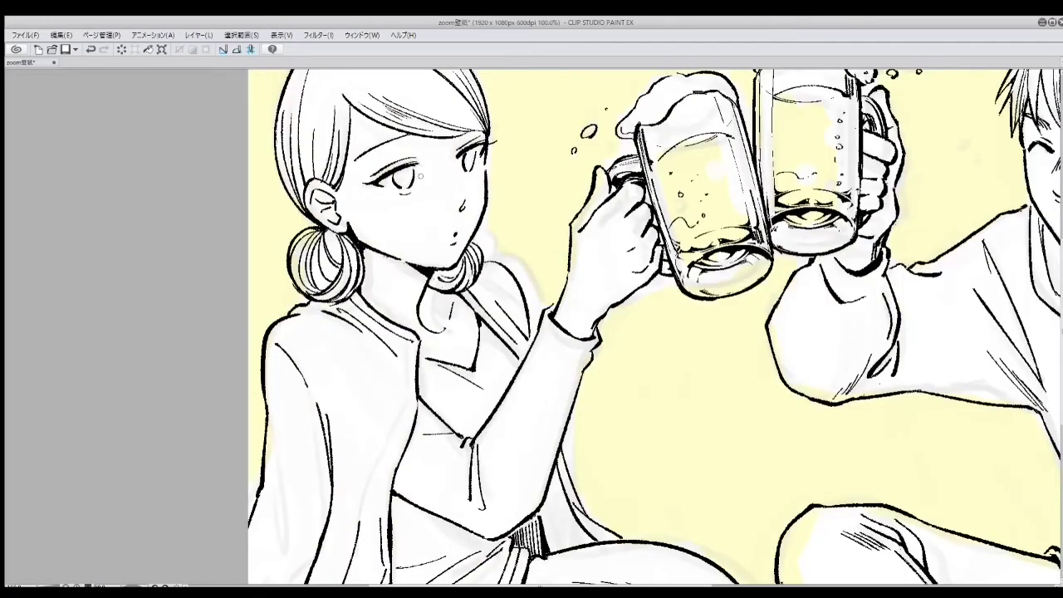
Step: Add pupils, an eyelid crease and a short nose-bridge line to the woman's face
{"action": "left_click_drag", "start_coordinate": [363, 168], "coordinate": [389, 150]}
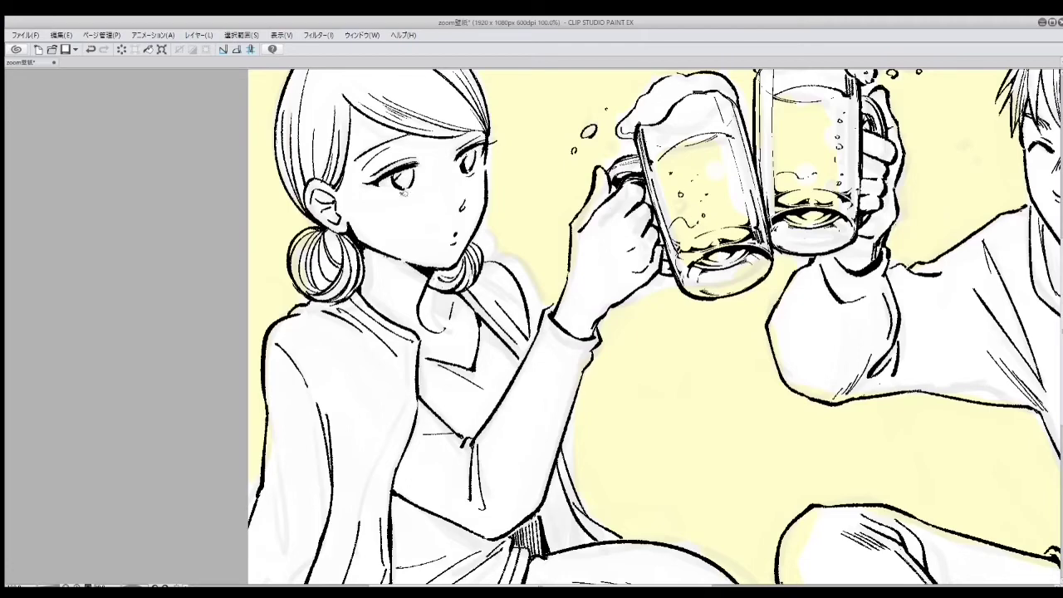
{"action": "key", "text": "h"}
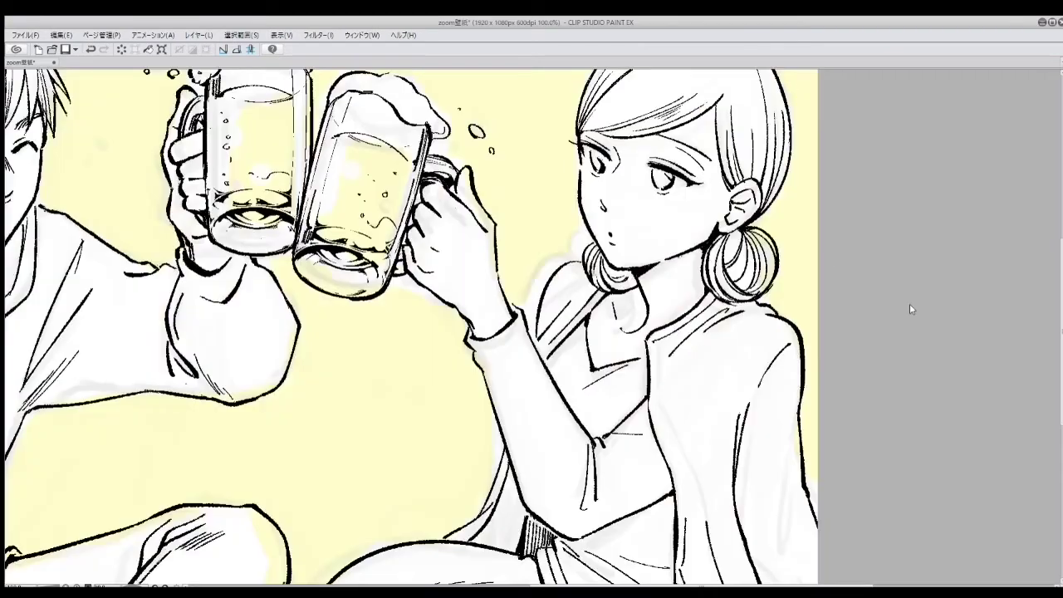
{"action": "key", "text": "h"}
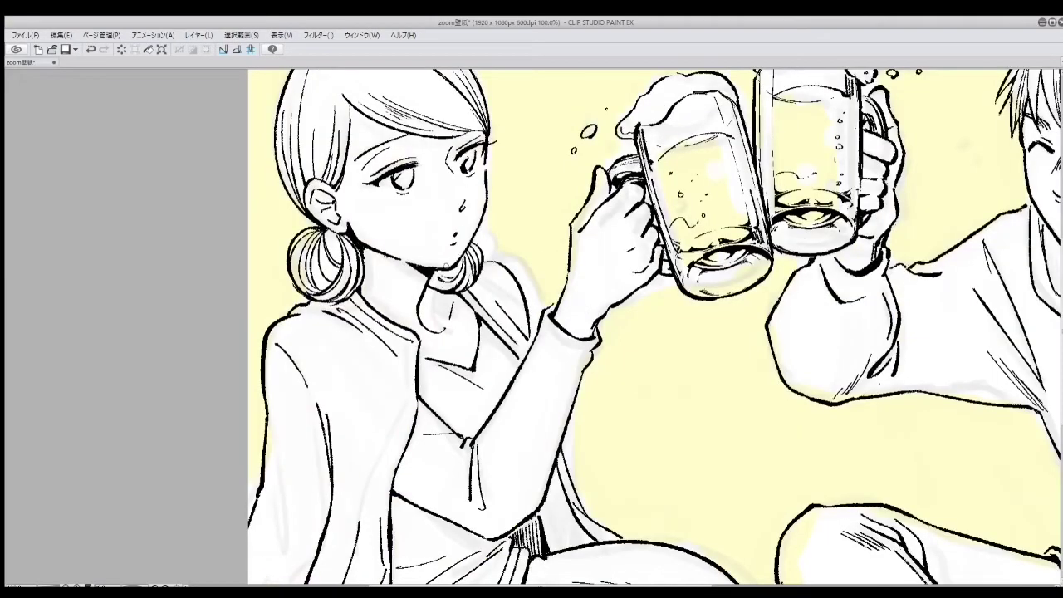
Step: Select each of the woman's eyes with a freehand selection and adjust it with a transform
{"action": "left_click_drag", "start_coordinate": [425, 164], "coordinate": [419, 166]}
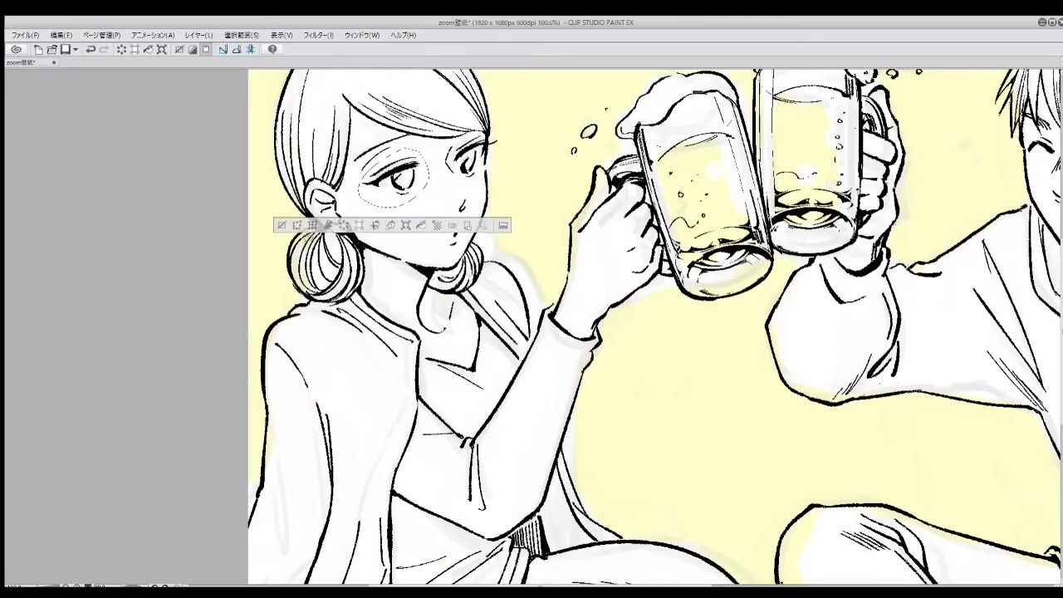
{"action": "left_click_drag", "start_coordinate": [478, 129], "coordinate": [473, 179]}
{"action": "key", "text": "ctrl+d"}
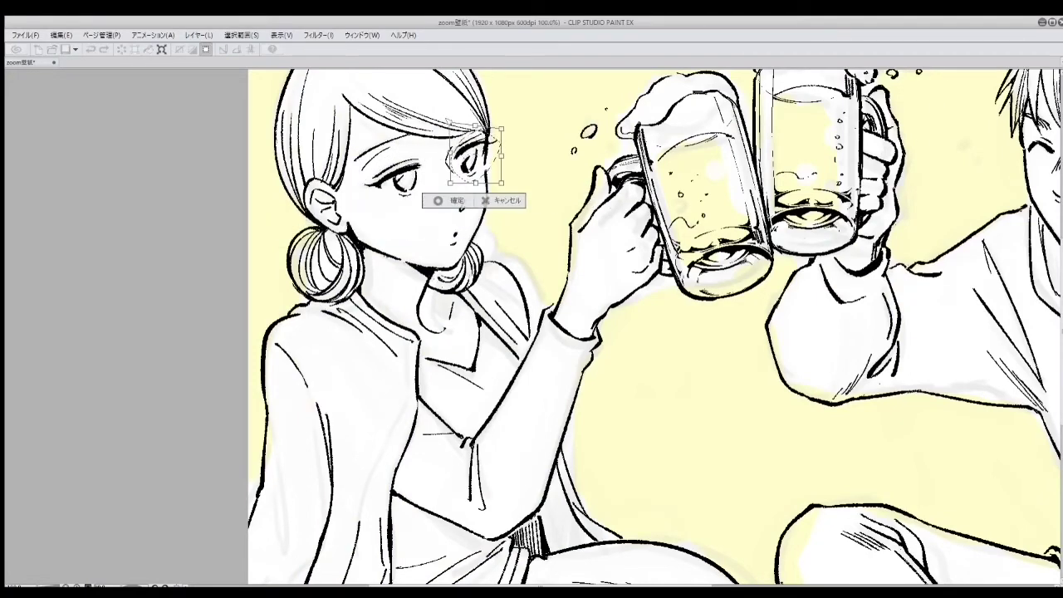
{"action": "key", "text": "ctrl+minus"}
{"action": "key", "text": "ctrl+minus"}
{"action": "key", "text": "ctrl+plus"}
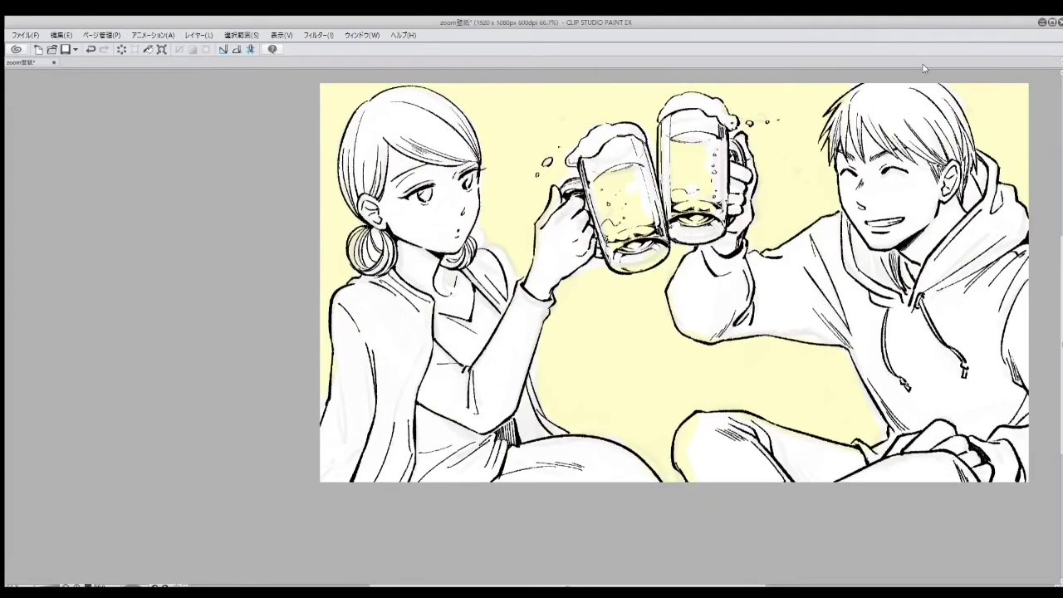
Step: Select the woman's mouth, adjust it with a transform, and darken the irises of both her eyes
{"action": "left_click_drag", "start_coordinate": [467, 209], "coordinate": [466, 206]}
{"action": "key", "text": "ctrl+t"}
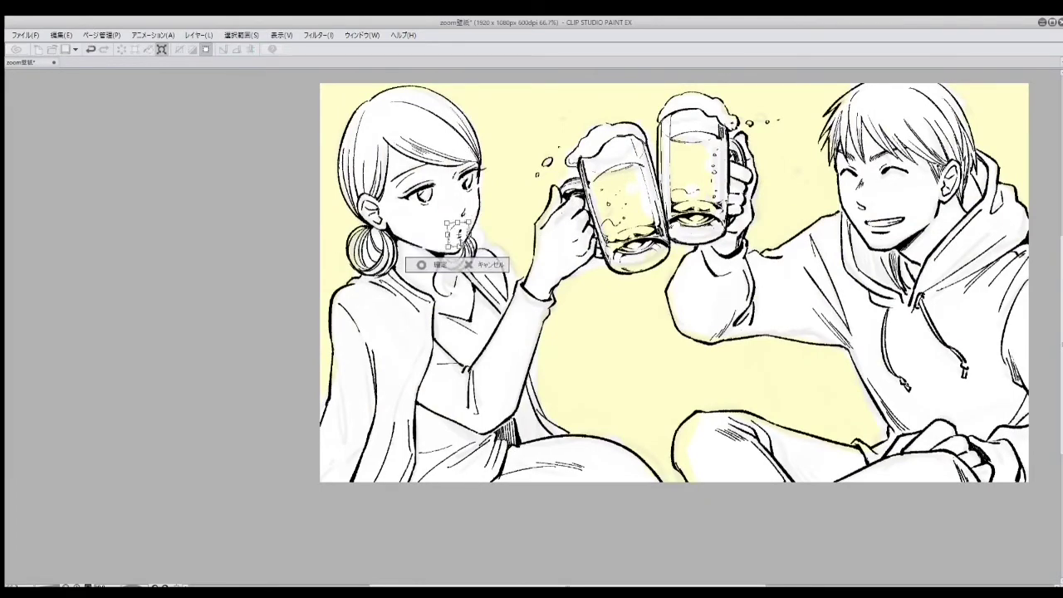
{"action": "key", "text": "ctrl+plus"}
{"action": "key", "text": "Return"}
{"action": "key", "text": "ctrl+minus"}
{"action": "key", "text": "ctrl+minus"}
{"action": "key", "text": "ctrl+plus"}
{"action": "key", "text": "ctrl+plus"}
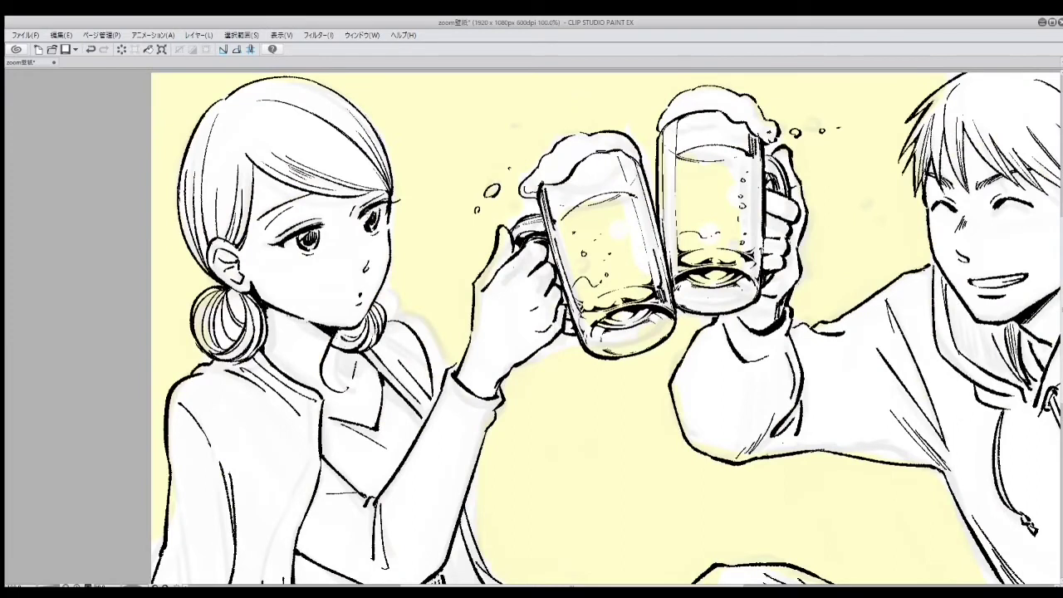
Step: Adjust the woman's far eye with a transform and touch up the lines around her near eye, checking the drawing mirrored and rotated
{"action": "left_click_drag", "start_coordinate": [374, 207], "coordinate": [365, 234]}
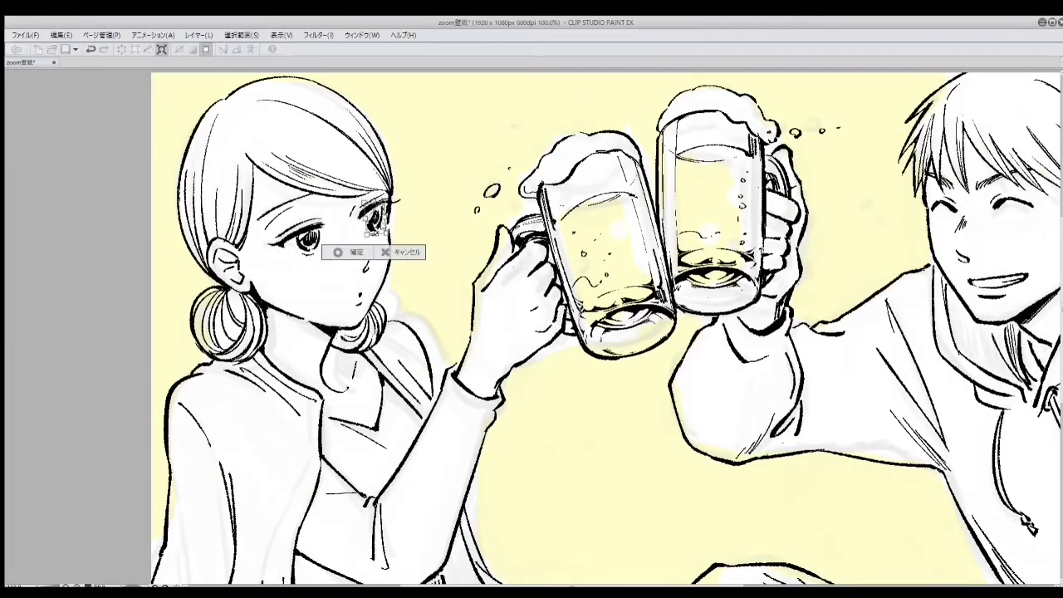
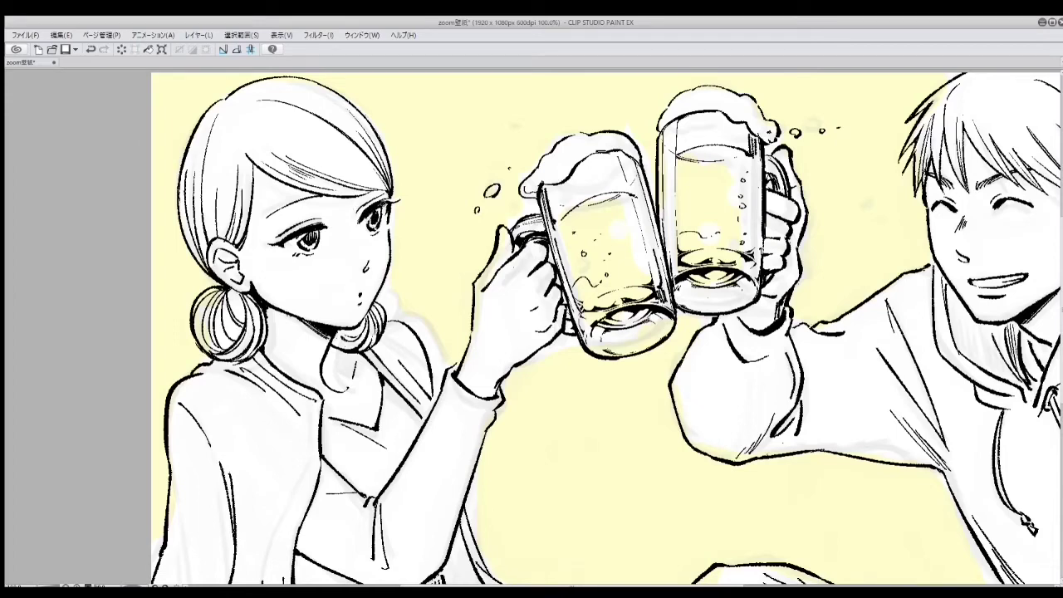
{"action": "key", "text": "ctrl+minus"}
{"action": "key", "text": "h"}
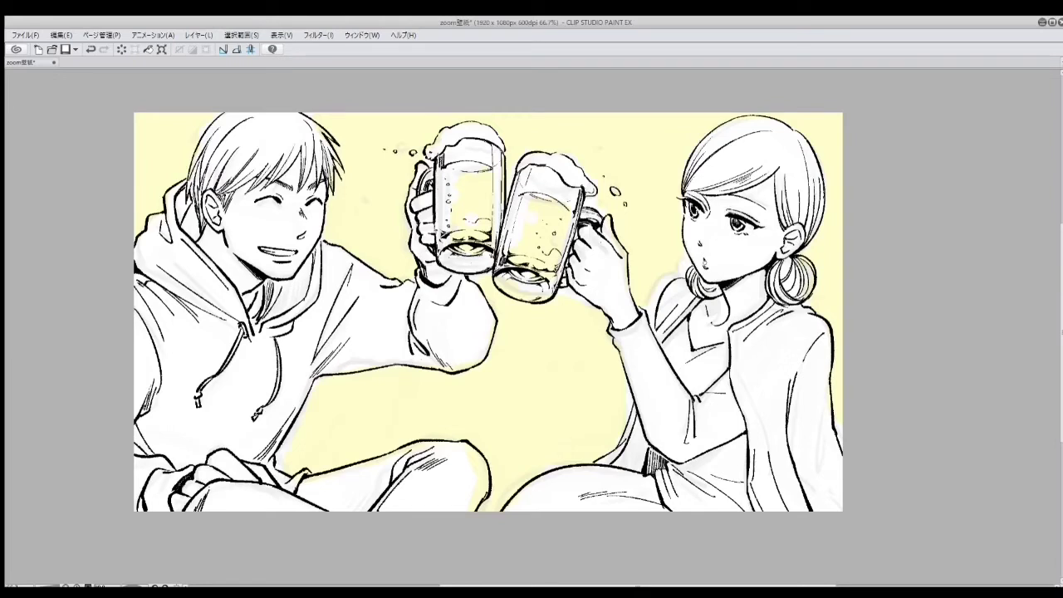
{"action": "left_click_drag", "start_coordinate": [747, 225], "coordinate": [761, 226]}
{"action": "left_click_drag", "start_coordinate": [768, 251], "coordinate": [781, 265]}
{"action": "key", "text": "minus"}
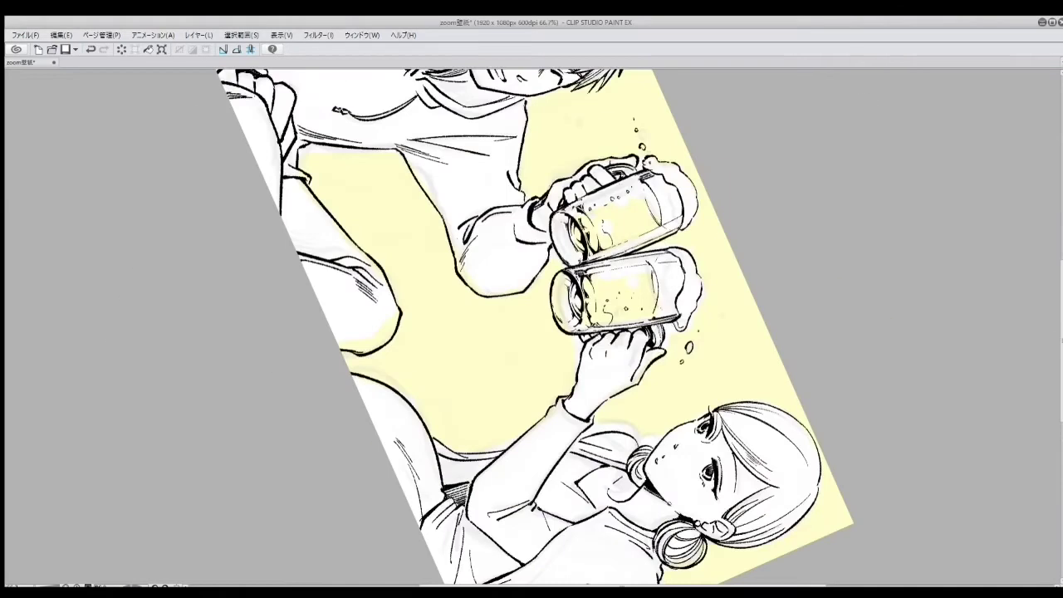
{"action": "key", "text": "ctrl+0"}
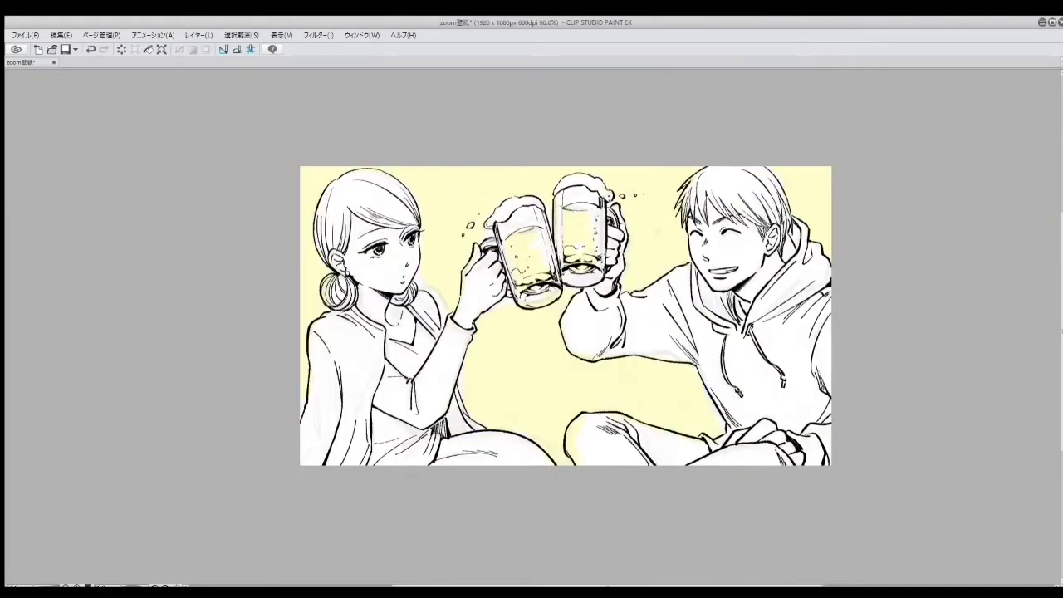
{"action": "key", "text": "ctrl+minus"}
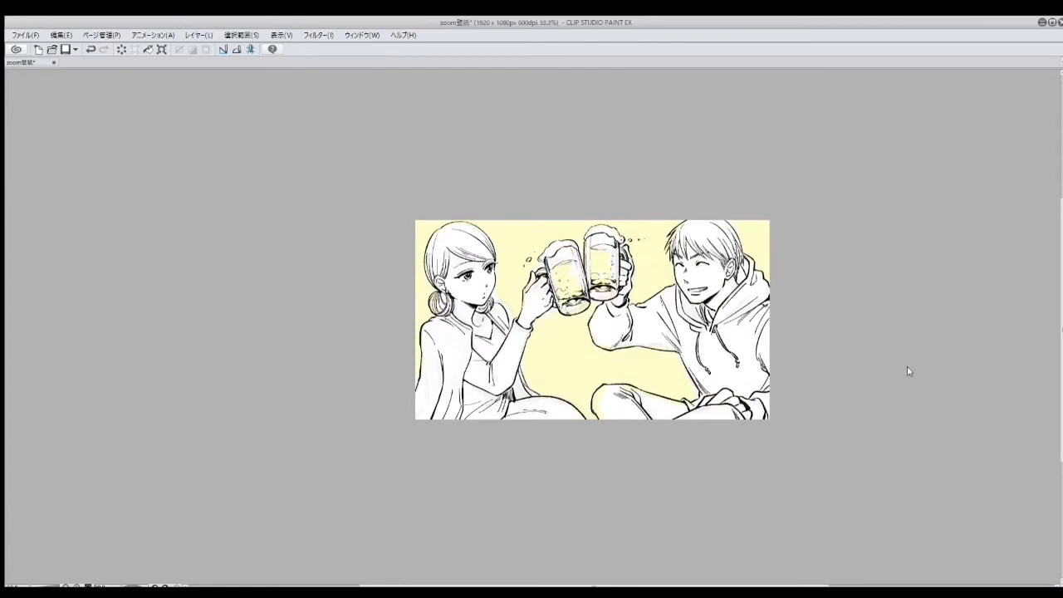
Step: Restore the yellow background to full strength, undo the trial pink fill, and select the background area around the two figures
{"action": "key", "text": "ctrl+z"}
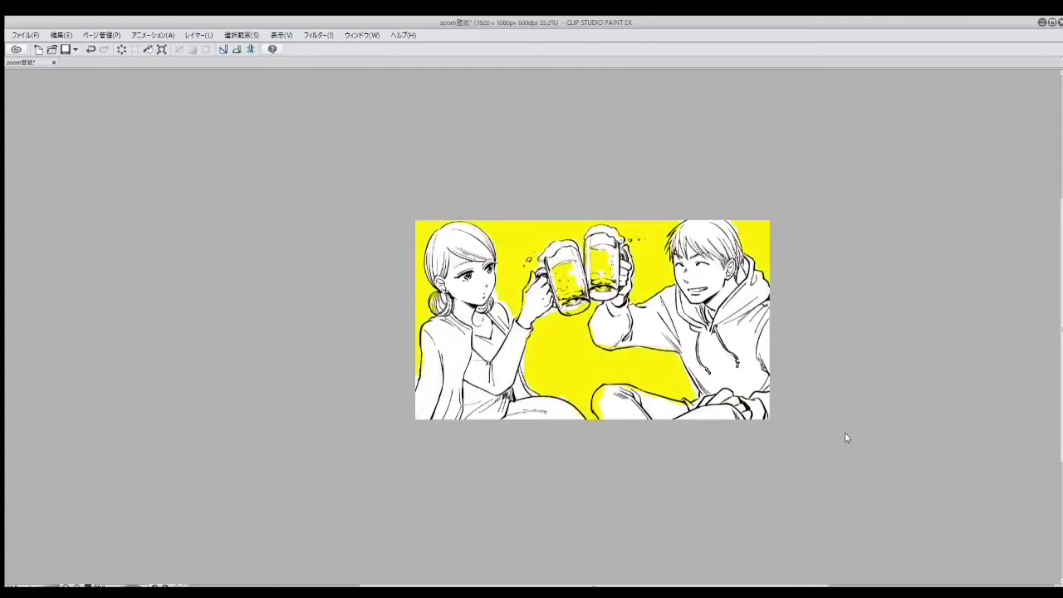
{"action": "key", "text": "ctrl+z"}
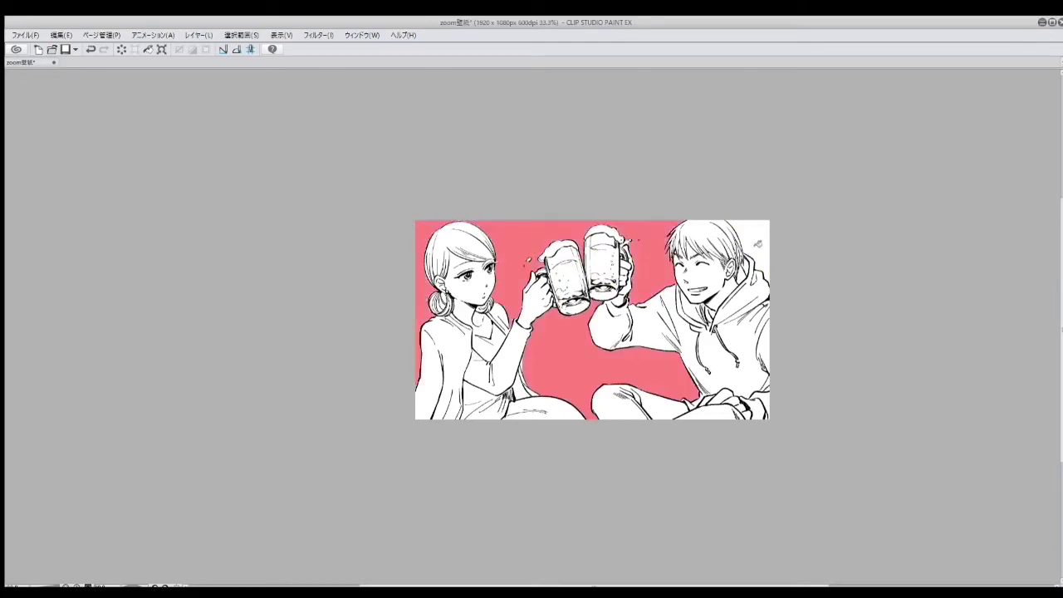
{"action": "key", "text": "ctrl+z"}
{"action": "key", "text": "ctrl+z"}
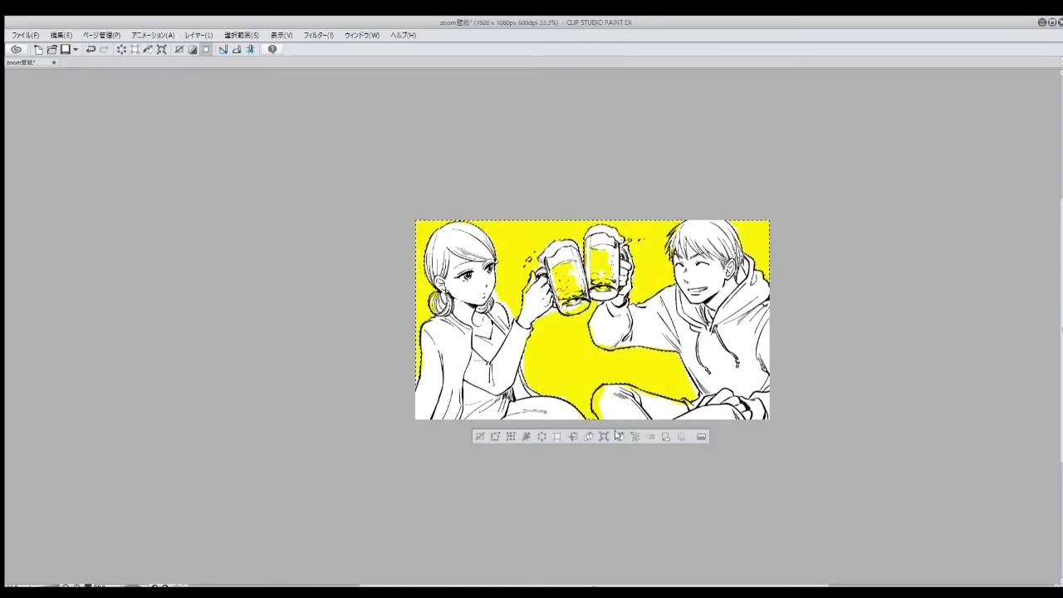
{"action": "key", "text": "ctrl+plus"}
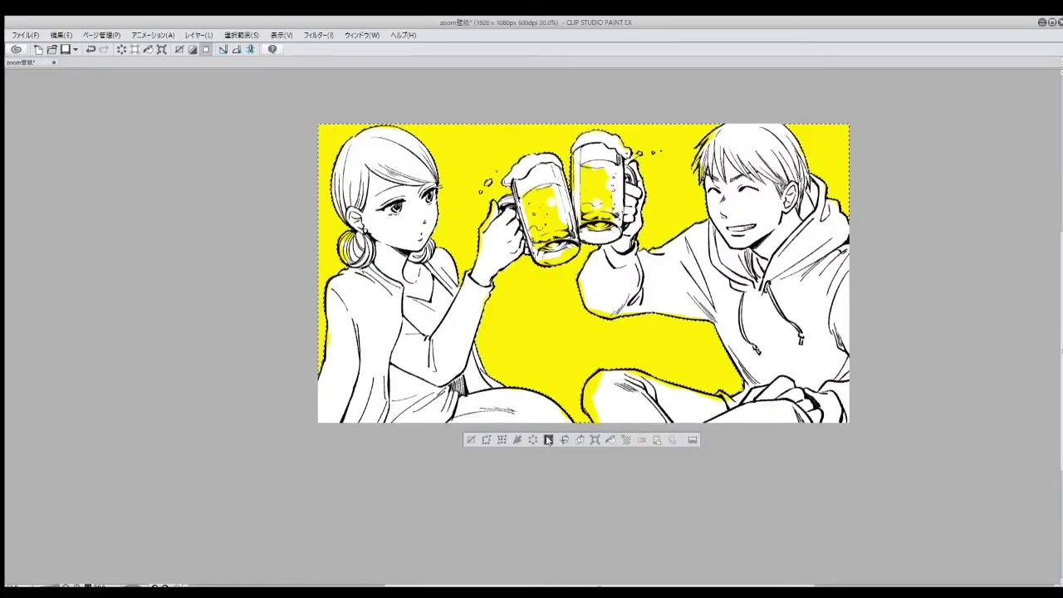
Step: Clear the yellow outside the selected background, then deselect
{"action": "key", "text": "ctrl+z"}
{"action": "key", "text": "ctrl+d"}
{"action": "key", "text": "ctrl+y"}
{"action": "key", "text": "ctrl+z"}
{"action": "key", "text": "ctrl+y"}
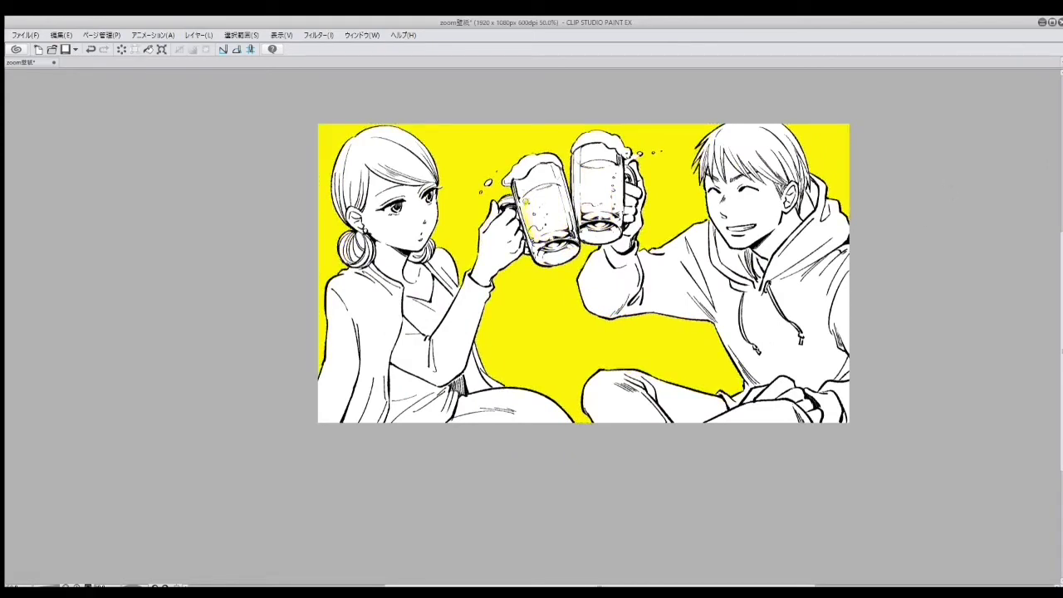
{"action": "key", "text": "ctrl+z"}
{"action": "key", "text": "ctrl+y"}
Step: Paint the beer inside both mugs yellow, leaving the foam white
{"action": "mouse_move", "coordinate": [539, 183]}
{"action": "left_mouse_down"}
{"action": "mouse_move", "coordinate": [556, 235]}
{"action": "mouse_move", "coordinate": [560, 224]}
{"action": "mouse_move", "coordinate": [554, 247]}
{"action": "mouse_move", "coordinate": [580, 202]}
{"action": "left_mouse_up"}
{"action": "mouse_move", "coordinate": [576, 158]}
{"action": "left_mouse_down"}
{"action": "mouse_move", "coordinate": [581, 209]}
{"action": "mouse_move", "coordinate": [600, 210]}
{"action": "mouse_move", "coordinate": [593, 163]}
{"action": "mouse_move", "coordinate": [602, 207]}
{"action": "left_mouse_up"}
{"action": "left_click_drag", "start_coordinate": [614, 170], "coordinate": [620, 209]}
{"action": "key", "text": "ctrl+z"}
{"action": "key", "text": "ctrl+y"}
{"action": "key", "text": "ctrl+z"}
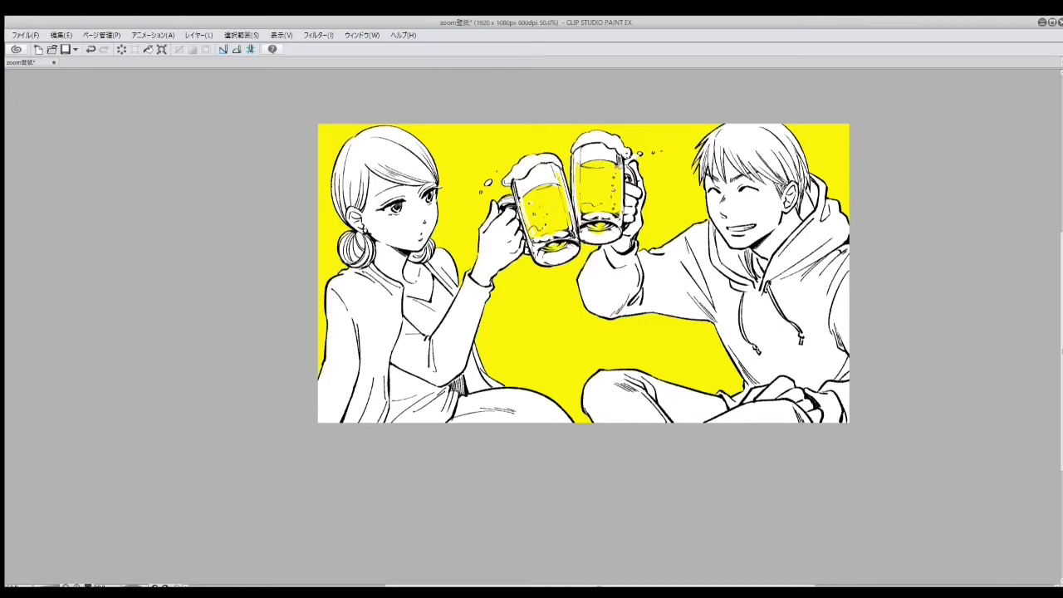
{"action": "left_click", "coordinate": [653, 152]}
{"action": "key", "text": "ctrl+z"}
{"action": "key", "text": "ctrl+z"}
{"action": "key", "text": "ctrl+y"}
{"action": "key", "text": "ctrl+z"}
{"action": "scroll", "coordinate": [582, 274], "scroll_direction": "down", "scroll_amount": 1}
{"action": "scroll", "coordinate": [581, 274], "scroll_direction": "up", "scroll_amount": 1}
{"action": "scroll", "coordinate": [582, 274], "scroll_direction": "up", "scroll_amount": 1}
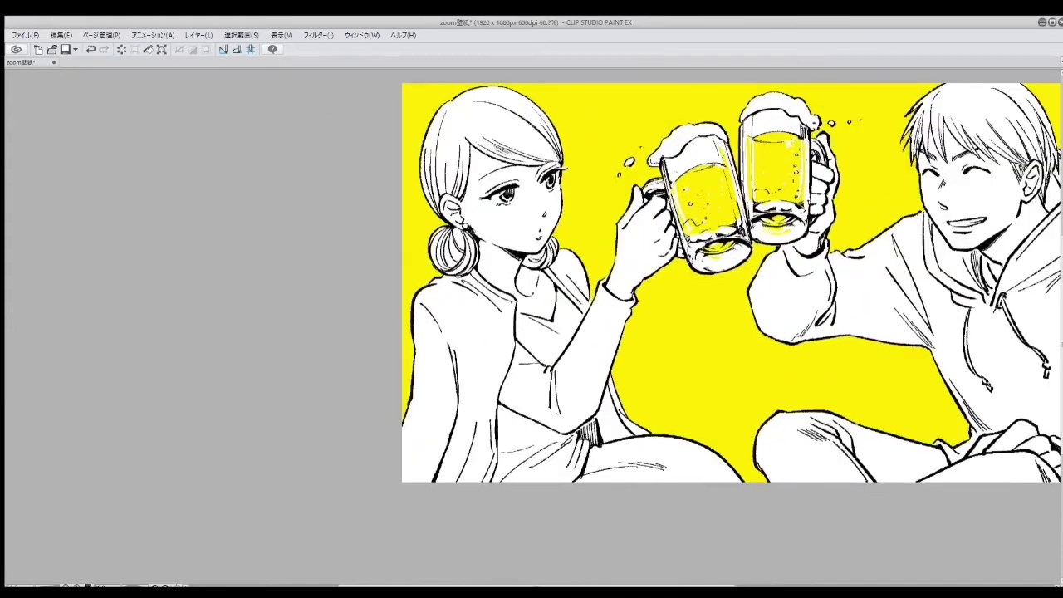
{"action": "key", "text": "ctrl+z"}
{"action": "scroll", "coordinate": [532, 324], "scroll_direction": "down", "scroll_amount": 2}
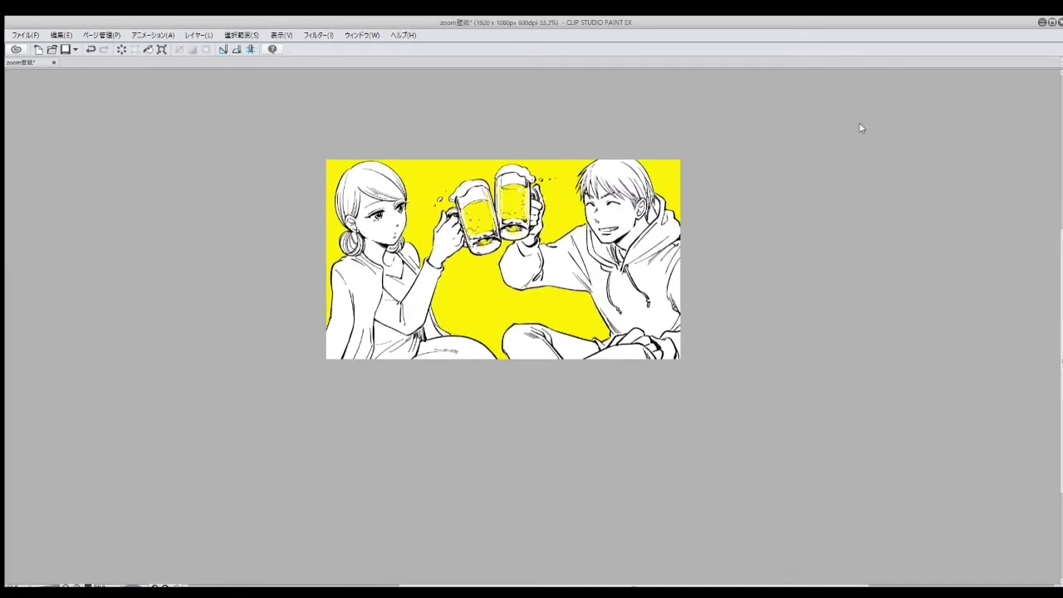
{"action": "scroll", "coordinate": [531, 324], "scroll_direction": "up", "scroll_amount": 1}
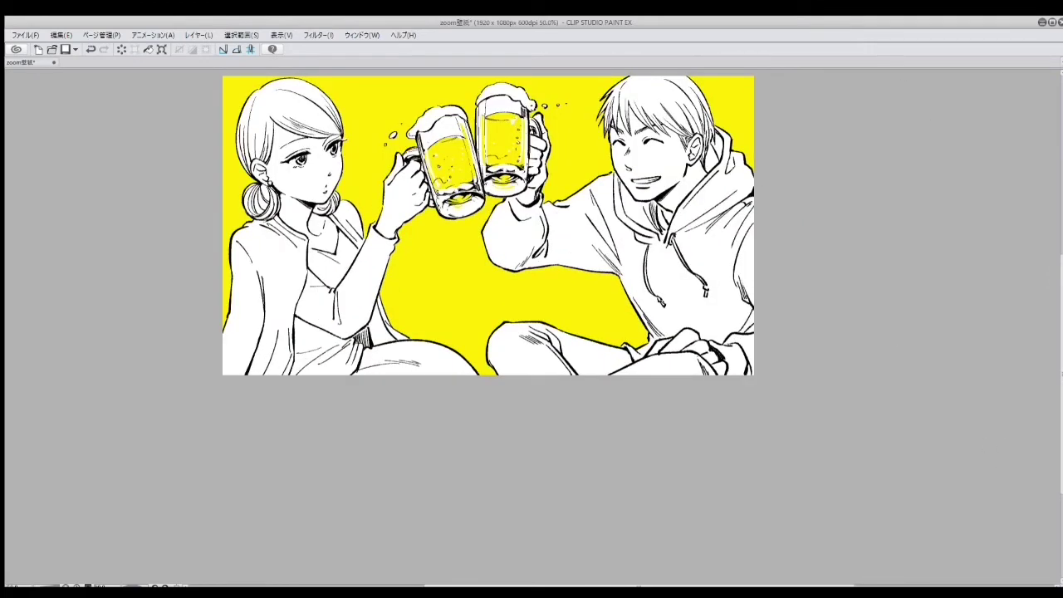
{"action": "key", "text": "ctrl+z"}
Step: Hatch shadows behind the man's neck, inside his hood, and along his hands and crossed legs
{"action": "mouse_move", "coordinate": [708, 136]}
{"action": "left_mouse_down"}
{"action": "mouse_move", "coordinate": [711, 171]}
{"action": "mouse_move", "coordinate": [723, 160]}
{"action": "left_mouse_up"}
{"action": "left_click_drag", "start_coordinate": [741, 159], "coordinate": [744, 175]}
{"action": "left_click_drag", "start_coordinate": [659, 208], "coordinate": [668, 233]}
{"action": "left_click_drag", "start_coordinate": [742, 349], "coordinate": [745, 376]}
{"action": "left_click_drag", "start_coordinate": [568, 352], "coordinate": [580, 373]}
{"action": "left_click_drag", "start_coordinate": [696, 356], "coordinate": [698, 381]}
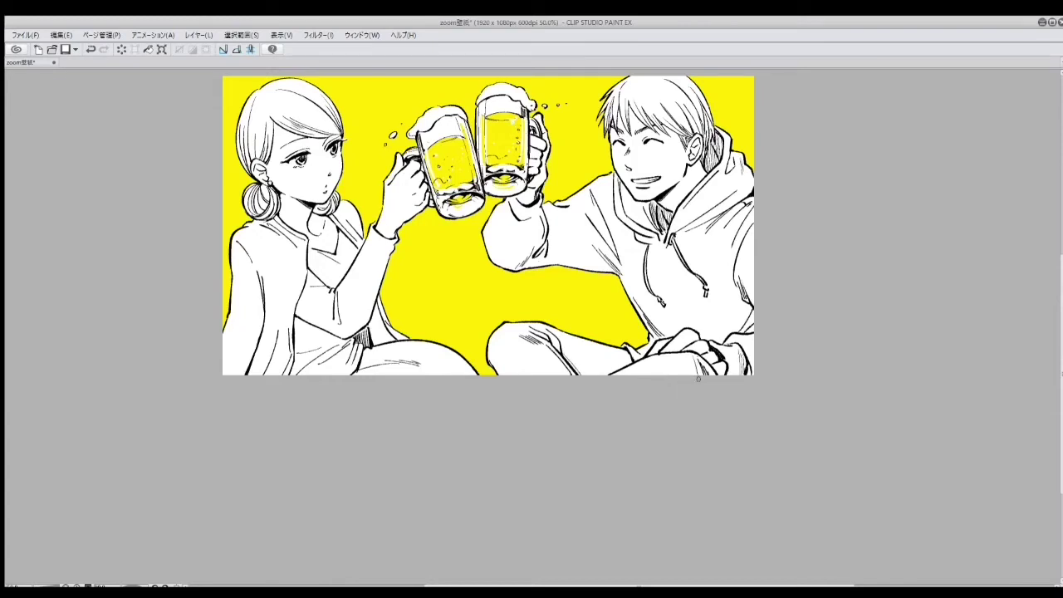
Step: Add hatching to the man's outer sleeve and deepen the shadow inside his hoodie collar
{"action": "left_click_drag", "start_coordinate": [745, 246], "coordinate": [745, 276]}
{"action": "left_click_drag", "start_coordinate": [653, 241], "coordinate": [654, 249]}
{"action": "mouse_move", "coordinate": [641, 196]}
{"action": "left_mouse_down"}
{"action": "mouse_move", "coordinate": [643, 231]}
{"action": "mouse_move", "coordinate": [658, 236]}
{"action": "left_mouse_up"}
{"action": "left_click_drag", "start_coordinate": [653, 227], "coordinate": [663, 241]}
{"action": "left_click_drag", "start_coordinate": [667, 203], "coordinate": [671, 211]}
Step: Hatch the folds of the woman's cardigan, skirt and shoulder with fine lines
{"action": "left_click_drag", "start_coordinate": [379, 308], "coordinate": [392, 342]}
{"action": "left_click_drag", "start_coordinate": [298, 351], "coordinate": [314, 359]}
{"action": "left_click_drag", "start_coordinate": [259, 310], "coordinate": [256, 374]}
{"action": "left_click_drag", "start_coordinate": [282, 331], "coordinate": [291, 369]}
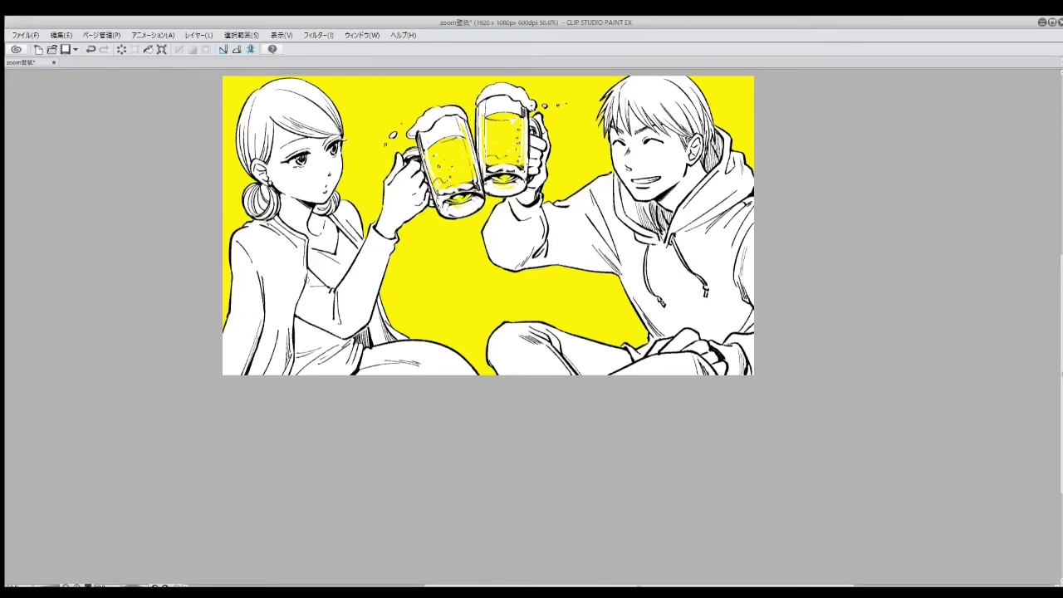
{"action": "left_click_drag", "start_coordinate": [293, 301], "coordinate": [294, 324]}
{"action": "left_click_drag", "start_coordinate": [286, 241], "coordinate": [297, 264]}
{"action": "left_click_drag", "start_coordinate": [349, 211], "coordinate": [353, 217]}
Step: Add hatching to the man's neck and raised sleeve, undoing the stray last strokes
{"action": "left_click_drag", "start_coordinate": [645, 205], "coordinate": [653, 221]}
{"action": "left_click_drag", "start_coordinate": [525, 226], "coordinate": [530, 233]}
{"action": "mouse_move", "coordinate": [529, 206]}
{"action": "left_mouse_down"}
{"action": "mouse_move", "coordinate": [527, 260]}
{"action": "mouse_move", "coordinate": [531, 249]}
{"action": "left_mouse_up"}
{"action": "key", "text": "ctrl+z"}
{"action": "key", "text": "ctrl+z"}
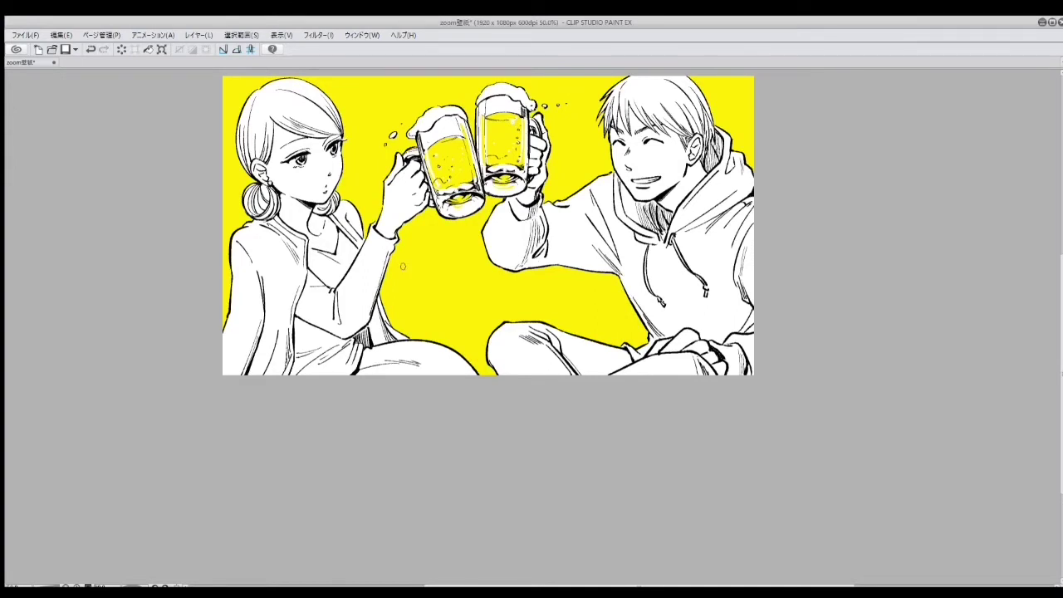
Step: Shade the man's hair with fine hatched strands across the crown and fringe
{"action": "scroll", "coordinate": [270, 183], "scroll_direction": "down", "scroll_amount": 1}
{"action": "scroll", "coordinate": [521, 132], "scroll_direction": "up", "scroll_amount": 2}
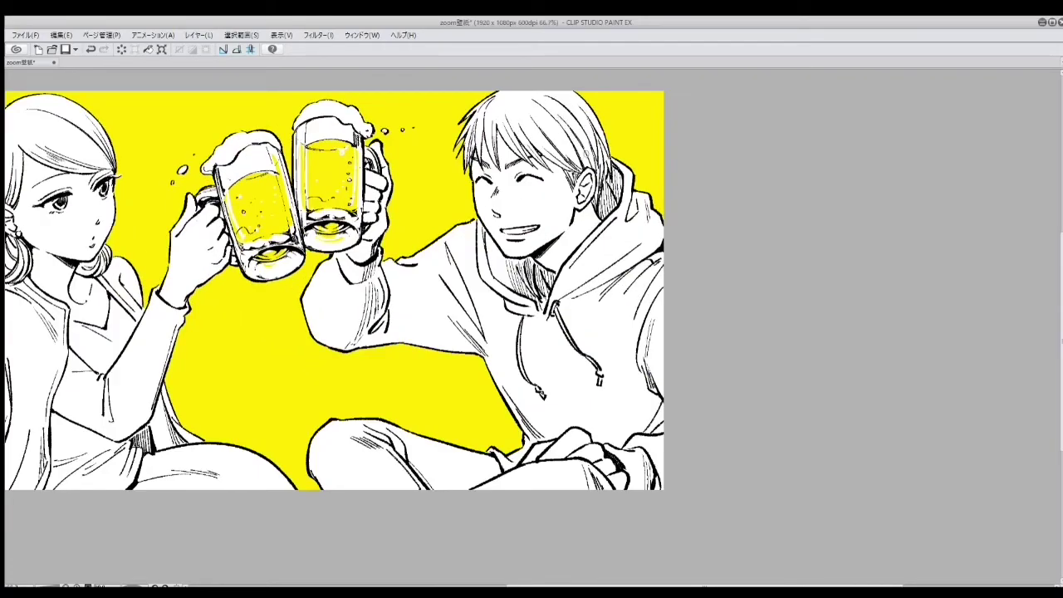
{"action": "mouse_move", "coordinate": [569, 125]}
{"action": "left_mouse_down"}
{"action": "mouse_move", "coordinate": [549, 145]}
{"action": "mouse_move", "coordinate": [565, 141]}
{"action": "left_mouse_up"}
{"action": "left_click_drag", "start_coordinate": [515, 111], "coordinate": [497, 150]}
{"action": "left_click_drag", "start_coordinate": [597, 116], "coordinate": [575, 140]}
{"action": "mouse_move", "coordinate": [480, 117]}
{"action": "left_mouse_down"}
{"action": "mouse_move", "coordinate": [473, 150]}
{"action": "mouse_move", "coordinate": [463, 147]}
{"action": "left_mouse_up"}
Step: Shade the woman's hair with fine hatched strands on the crown and side-swept fringe
{"action": "mouse_move", "coordinate": [594, 197]}
{"action": "left_mouse_down"}
{"action": "mouse_move", "coordinate": [905, 191]}
{"action": "mouse_move", "coordinate": [998, 176]}
{"action": "left_mouse_up"}
{"action": "left_click_drag", "start_coordinate": [437, 114], "coordinate": [435, 156]}
{"action": "left_click_drag", "start_coordinate": [537, 121], "coordinate": [503, 130]}
{"action": "left_click_drag", "start_coordinate": [552, 103], "coordinate": [533, 122]}
{"action": "mouse_move", "coordinate": [550, 86]}
{"action": "left_mouse_down"}
{"action": "mouse_move", "coordinate": [528, 108]}
{"action": "mouse_move", "coordinate": [540, 122]}
{"action": "left_mouse_up"}
{"action": "left_click_drag", "start_coordinate": [562, 78], "coordinate": [532, 111]}
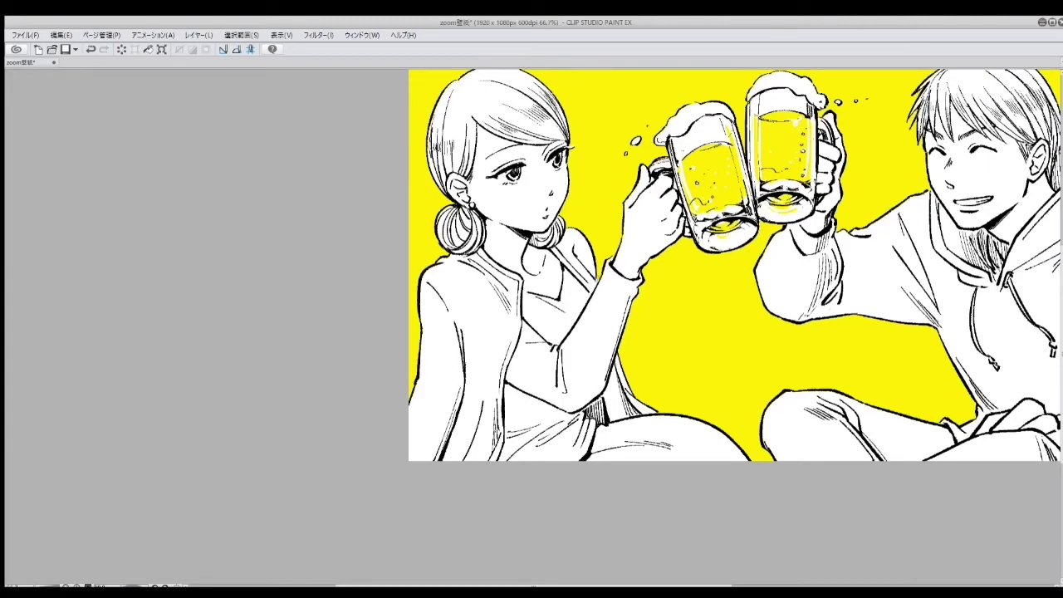
{"action": "key", "text": "ctrl+minus"}
{"action": "key", "text": "ctrl+minus"}
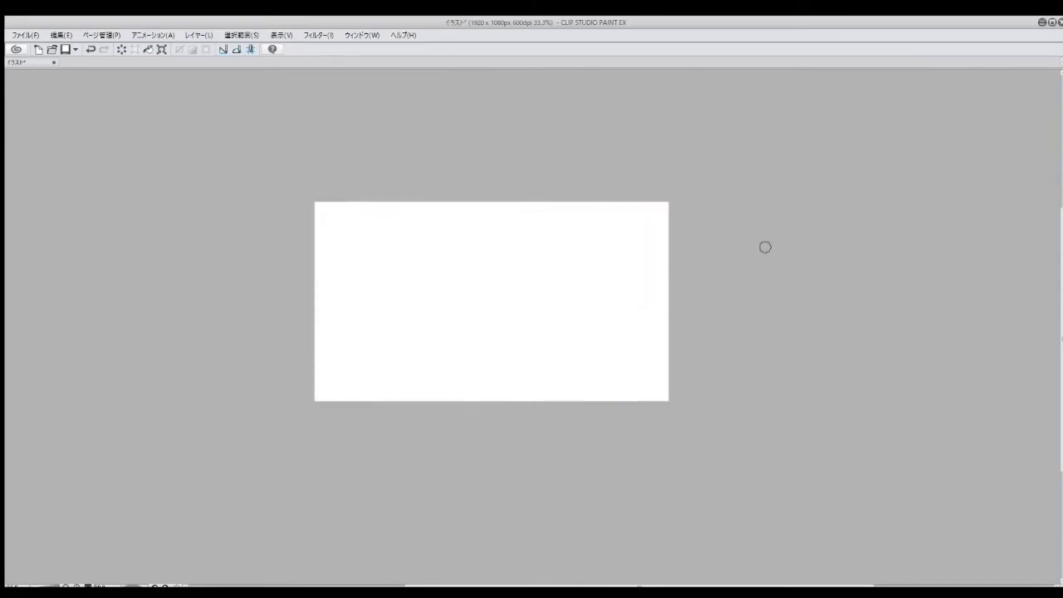
{"action": "key", "text": "ctrl+z"}
{"action": "key", "text": "ctrl+z"}
{"action": "mouse_move", "coordinate": [540, 318]}
{"action": "left_mouse_down"}
{"action": "mouse_move", "coordinate": [597, 220]}
{"action": "mouse_move", "coordinate": [553, 204]}
{"action": "mouse_move", "coordinate": [585, 223]}
{"action": "mouse_move", "coordinate": [565, 320]}
{"action": "left_mouse_up"}
{"action": "key", "text": "ctrl+z"}
{"action": "key", "text": "ctrl+z"}
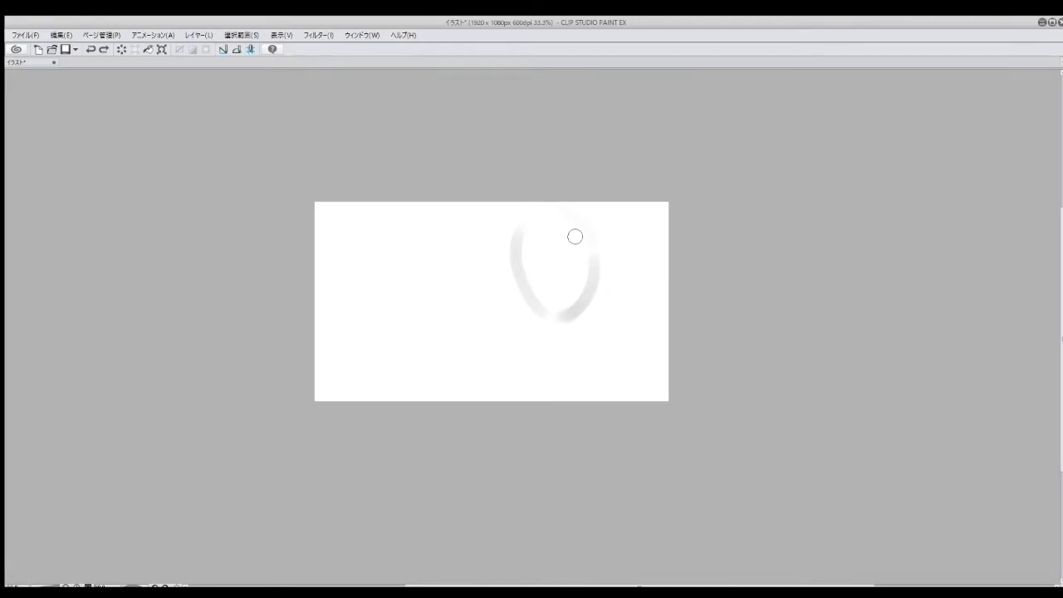
{"action": "mouse_move", "coordinate": [547, 320]}
{"action": "left_mouse_down"}
{"action": "mouse_move", "coordinate": [506, 221]}
{"action": "mouse_move", "coordinate": [518, 209]}
{"action": "mouse_move", "coordinate": [586, 216]}
{"action": "left_mouse_up"}
{"action": "key", "text": "ctrl+z"}
{"action": "left_click_drag", "start_coordinate": [509, 287], "coordinate": [487, 291]}
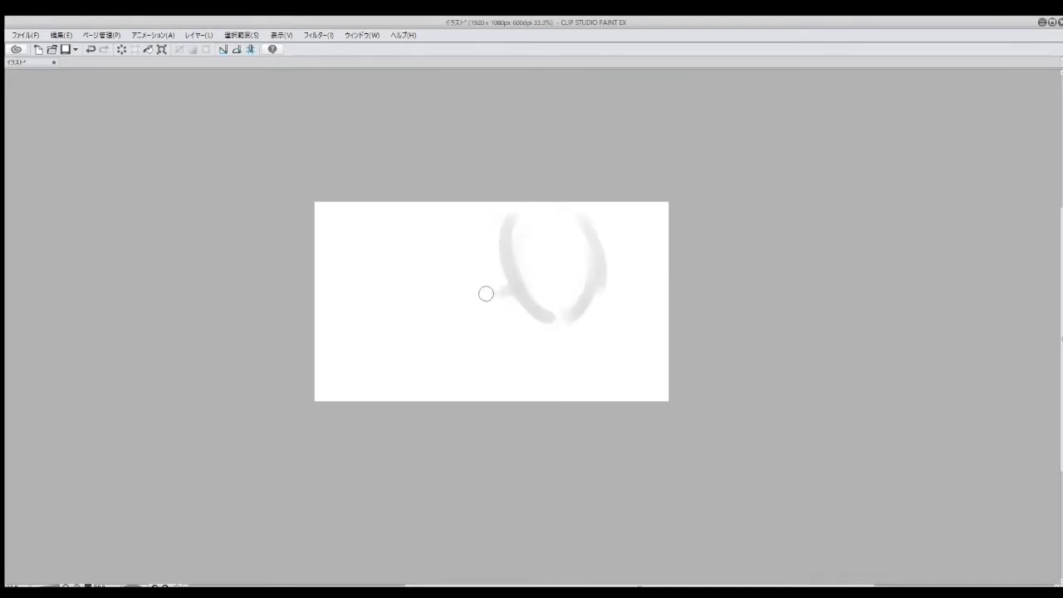
{"action": "left_click_drag", "start_coordinate": [363, 382], "coordinate": [389, 329]}
{"action": "mouse_move", "coordinate": [508, 287]}
{"action": "left_mouse_down"}
{"action": "mouse_move", "coordinate": [390, 351]}
{"action": "mouse_move", "coordinate": [399, 387]}
{"action": "left_mouse_up"}
{"action": "left_click_drag", "start_coordinate": [451, 356], "coordinate": [491, 364]}
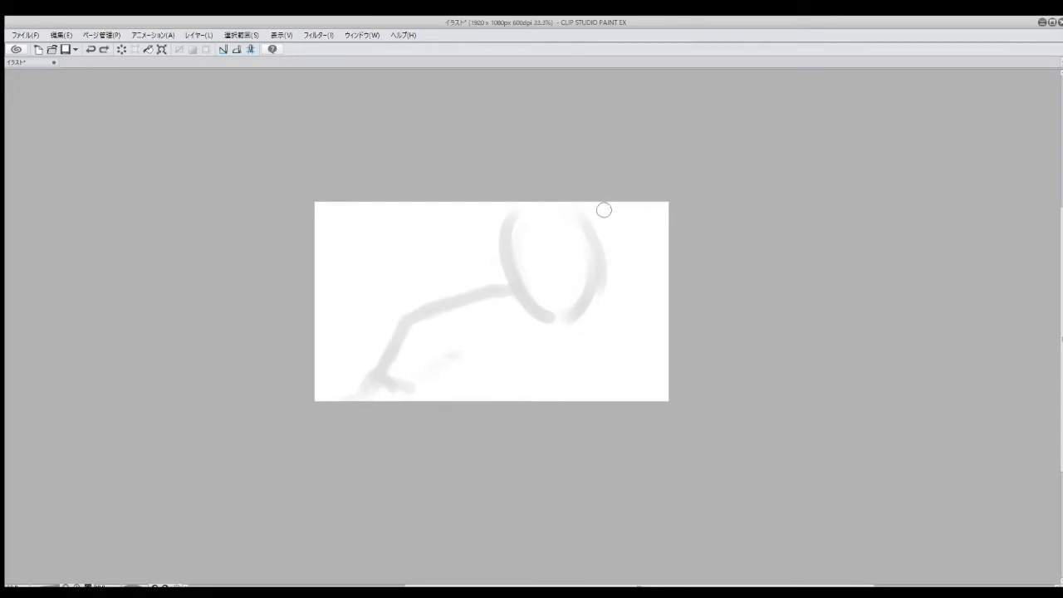
{"action": "key", "text": "Delete"}
Step: Rough in a large head oval in light gray near the canvas's upper right, with a shoulder and arm sloping down to the left
{"action": "left_click_drag", "start_coordinate": [514, 212], "coordinate": [532, 309]}
{"action": "mouse_move", "coordinate": [599, 211]}
{"action": "left_mouse_down"}
{"action": "mouse_move", "coordinate": [509, 270]}
{"action": "mouse_move", "coordinate": [615, 302]}
{"action": "left_mouse_up"}
{"action": "left_click_drag", "start_coordinate": [501, 249], "coordinate": [434, 282]}
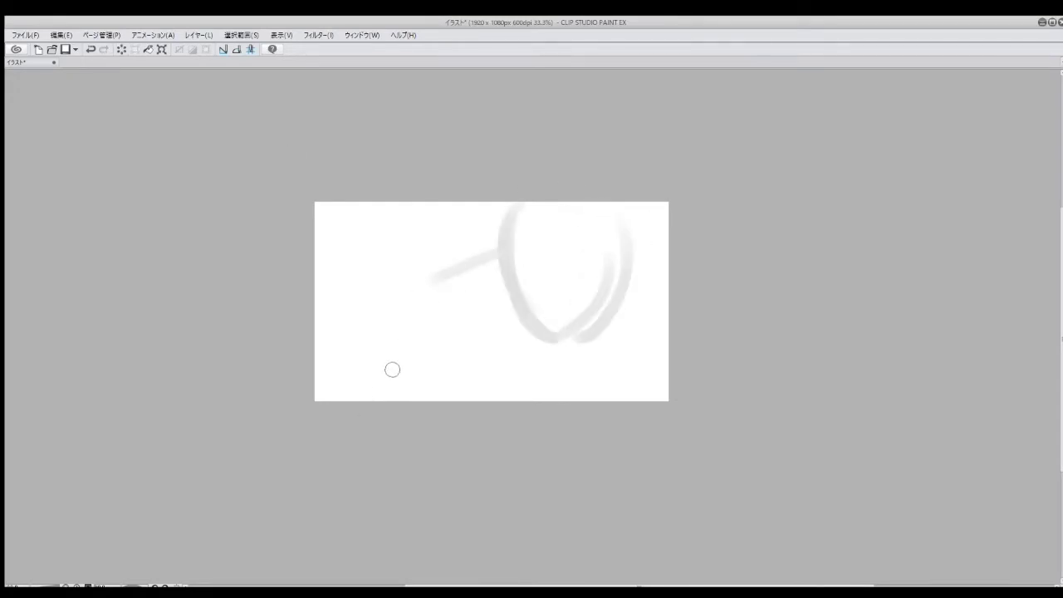
{"action": "key", "text": "ctrl+z"}
{"action": "mouse_move", "coordinate": [499, 274]}
{"action": "left_mouse_down"}
{"action": "mouse_move", "coordinate": [439, 308]}
{"action": "mouse_move", "coordinate": [365, 398]}
{"action": "left_mouse_up"}
{"action": "left_click_drag", "start_coordinate": [487, 323], "coordinate": [515, 399]}
{"action": "key", "text": "ctrl+z"}
{"action": "mouse_move", "coordinate": [478, 348]}
{"action": "left_mouse_down"}
{"action": "mouse_move", "coordinate": [508, 329]}
{"action": "mouse_move", "coordinate": [456, 308]}
{"action": "left_mouse_up"}
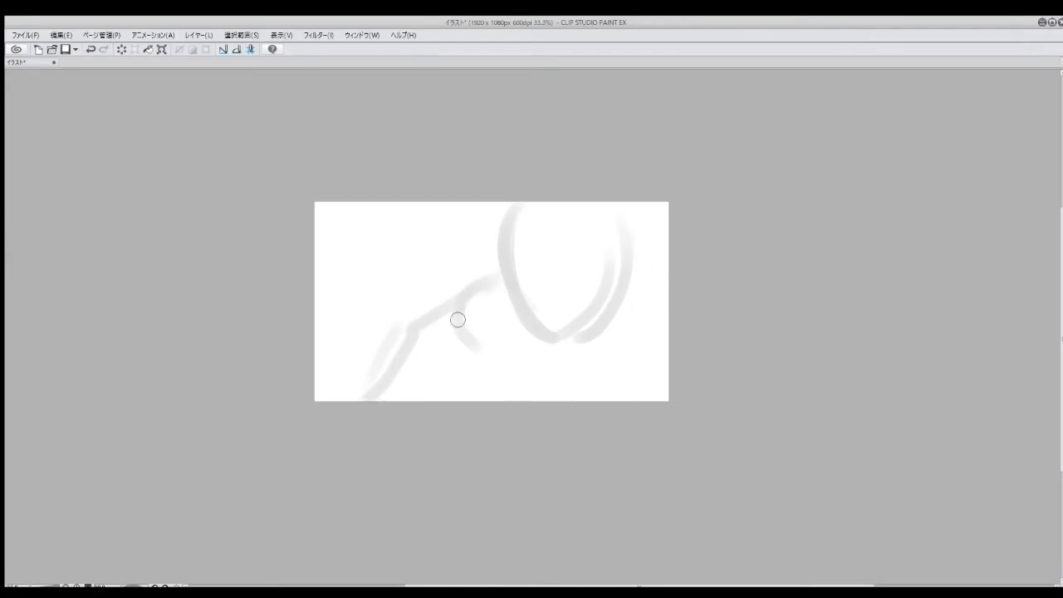
Step: Rough in the far shoulder, the chin and the facial guidelines inside the head oval
{"action": "left_click_drag", "start_coordinate": [630, 274], "coordinate": [669, 310]}
{"action": "left_click_drag", "start_coordinate": [517, 219], "coordinate": [494, 228]}
{"action": "mouse_move", "coordinate": [502, 279]}
{"action": "left_mouse_down"}
{"action": "mouse_move", "coordinate": [555, 353]}
{"action": "mouse_move", "coordinate": [625, 303]}
{"action": "mouse_move", "coordinate": [601, 304]}
{"action": "left_mouse_up"}
{"action": "key", "text": "ctrl+z"}
{"action": "left_click_drag", "start_coordinate": [540, 254], "coordinate": [551, 352]}
{"action": "key", "text": "ctrl+z"}
{"action": "key", "text": "ctrl+z"}
{"action": "mouse_move", "coordinate": [535, 288]}
{"action": "left_mouse_down"}
{"action": "mouse_move", "coordinate": [549, 353]}
{"action": "mouse_move", "coordinate": [512, 269]}
{"action": "mouse_move", "coordinate": [589, 277]}
{"action": "left_mouse_up"}
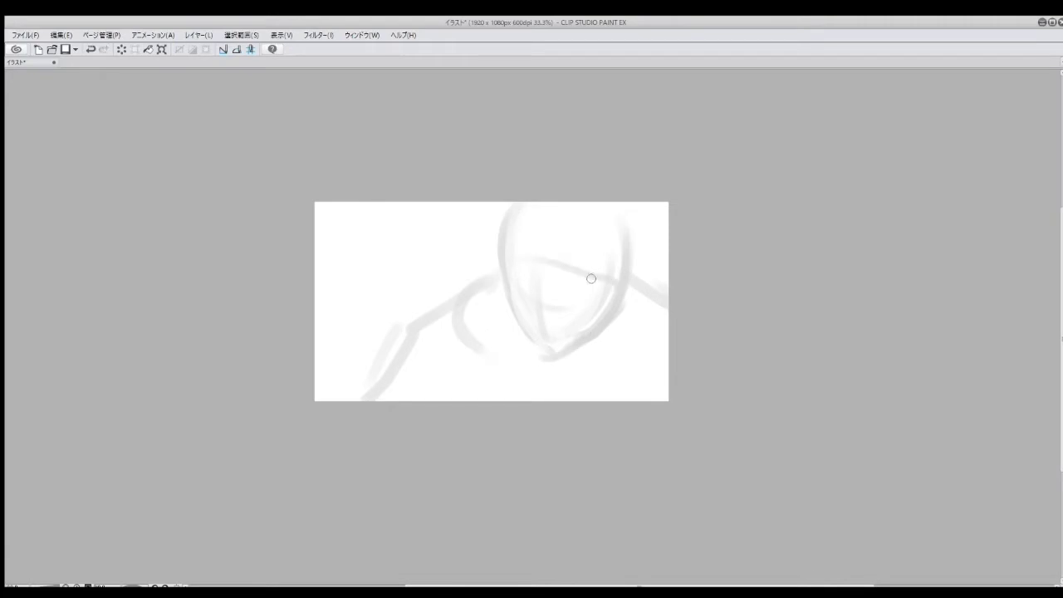
Step: Draw the curved hat brim across the forehead and rough in the collar lines on both sides of the face
{"action": "left_click_drag", "start_coordinate": [505, 257], "coordinate": [615, 287]}
{"action": "mouse_move", "coordinate": [503, 280]}
{"action": "left_mouse_down"}
{"action": "mouse_move", "coordinate": [496, 357]}
{"action": "mouse_move", "coordinate": [530, 380]}
{"action": "left_mouse_up"}
{"action": "left_click_drag", "start_coordinate": [657, 273], "coordinate": [664, 328]}
{"action": "left_click_drag", "start_coordinate": [477, 345], "coordinate": [453, 306]}
{"action": "key", "text": "ctrl+z"}
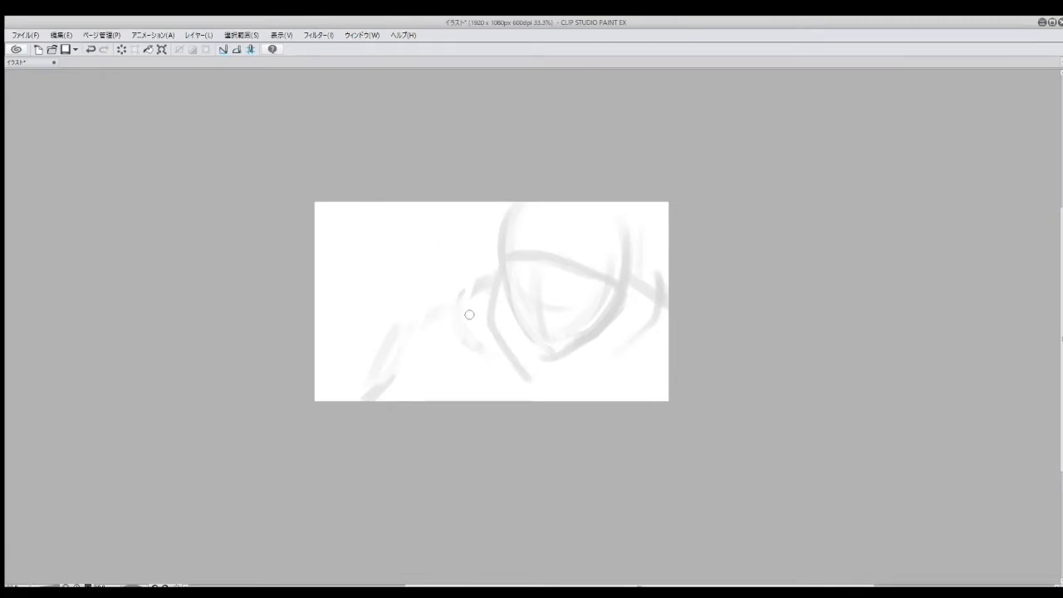
Step: Redraw the near shoulder and bent arm, and rough in the hood and jacket edge on the far side
{"action": "mouse_move", "coordinate": [497, 266]}
{"action": "left_mouse_down"}
{"action": "mouse_move", "coordinate": [433, 312]}
{"action": "mouse_move", "coordinate": [328, 499]}
{"action": "mouse_move", "coordinate": [366, 394]}
{"action": "mouse_move", "coordinate": [437, 400]}
{"action": "left_mouse_up"}
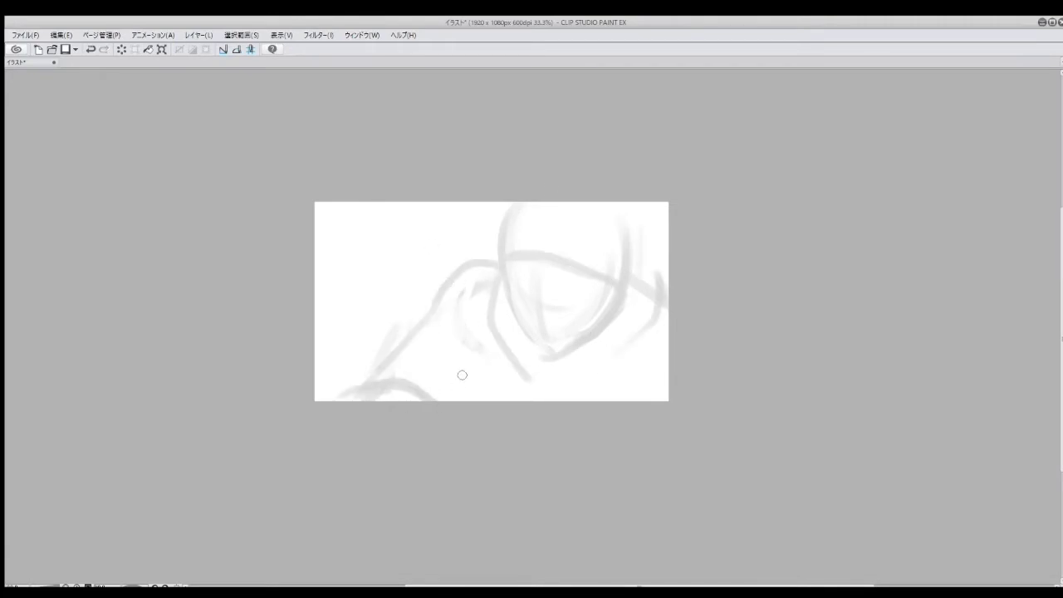
{"action": "left_click_drag", "start_coordinate": [478, 287], "coordinate": [461, 353]}
{"action": "key", "text": "ctrl+z"}
{"action": "key", "text": "ctrl+z"}
{"action": "left_click_drag", "start_coordinate": [470, 306], "coordinate": [499, 261]}
{"action": "left_click_drag", "start_coordinate": [656, 233], "coordinate": [632, 357]}
{"action": "left_click_drag", "start_coordinate": [636, 284], "coordinate": [608, 401]}
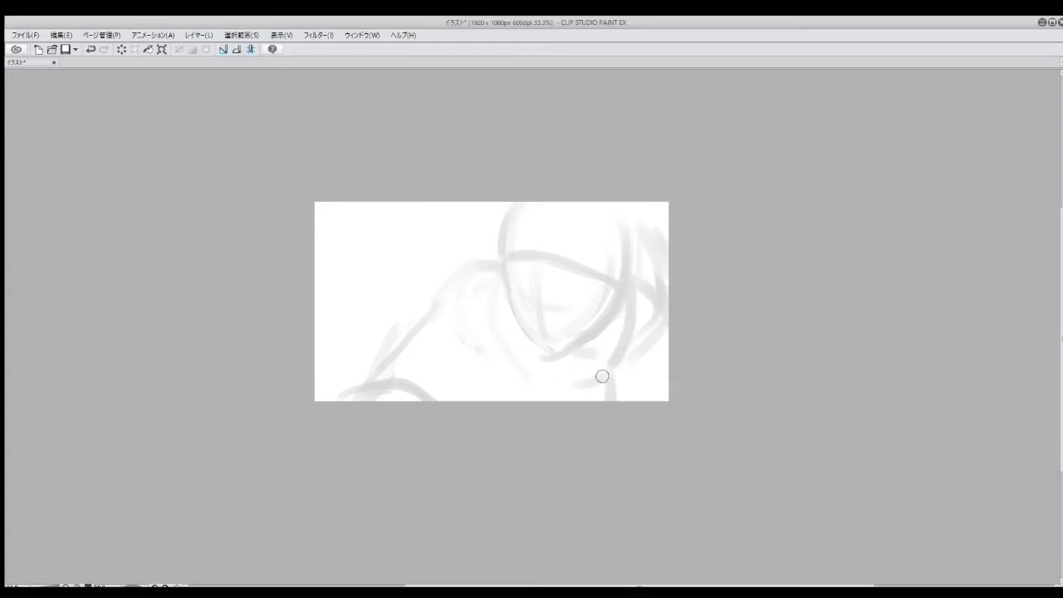
Step: Refine the near arm's contour from shoulder to elbow and sketch the sleeve and jacket folds
{"action": "mouse_move", "coordinate": [520, 325]}
{"action": "left_mouse_down"}
{"action": "mouse_move", "coordinate": [590, 330]}
{"action": "mouse_move", "coordinate": [534, 349]}
{"action": "mouse_move", "coordinate": [512, 315]}
{"action": "mouse_move", "coordinate": [559, 358]}
{"action": "mouse_move", "coordinate": [612, 293]}
{"action": "mouse_move", "coordinate": [602, 329]}
{"action": "mouse_move", "coordinate": [499, 272]}
{"action": "left_mouse_up"}
{"action": "key", "text": "ctrl+z"}
{"action": "key", "text": "ctrl+z"}
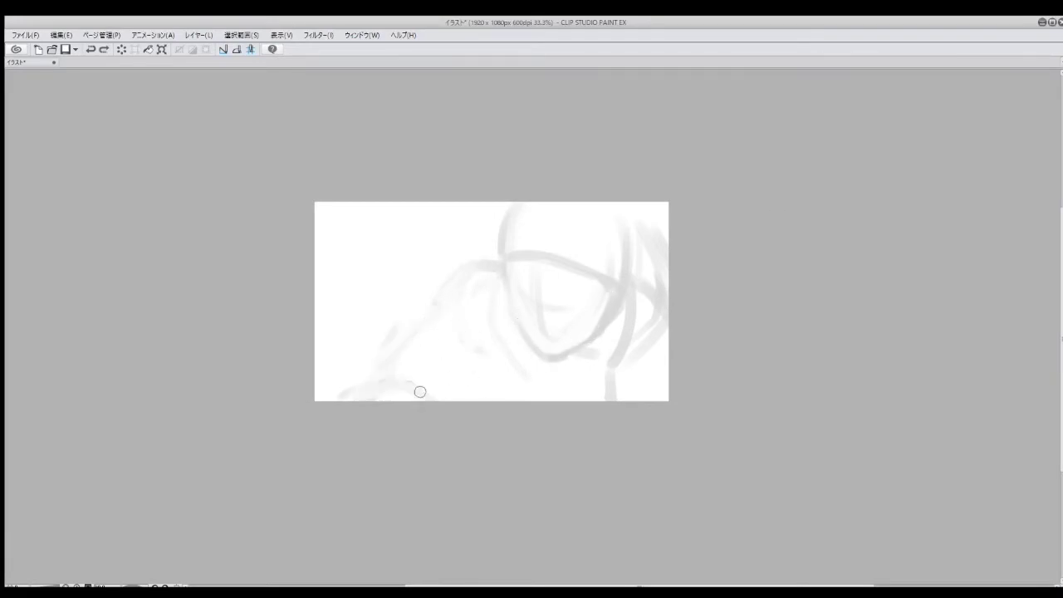
{"action": "mouse_move", "coordinate": [351, 399]}
{"action": "left_mouse_down"}
{"action": "mouse_move", "coordinate": [347, 368]}
{"action": "mouse_move", "coordinate": [436, 295]}
{"action": "left_mouse_up"}
{"action": "left_click_drag", "start_coordinate": [353, 384], "coordinate": [429, 392]}
{"action": "left_click_drag", "start_coordinate": [465, 309], "coordinate": [499, 391]}
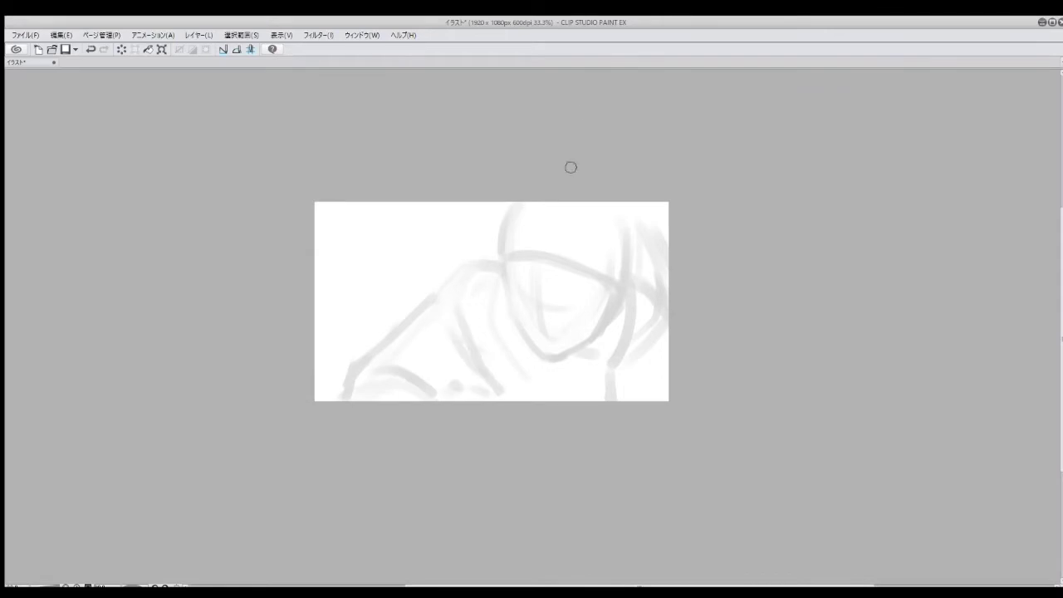
Step: Sketch the jacket collar around the chin and reinforce the sides of the hat
{"action": "left_click_drag", "start_coordinate": [636, 299], "coordinate": [652, 336]}
{"action": "left_click_drag", "start_coordinate": [506, 321], "coordinate": [553, 389]}
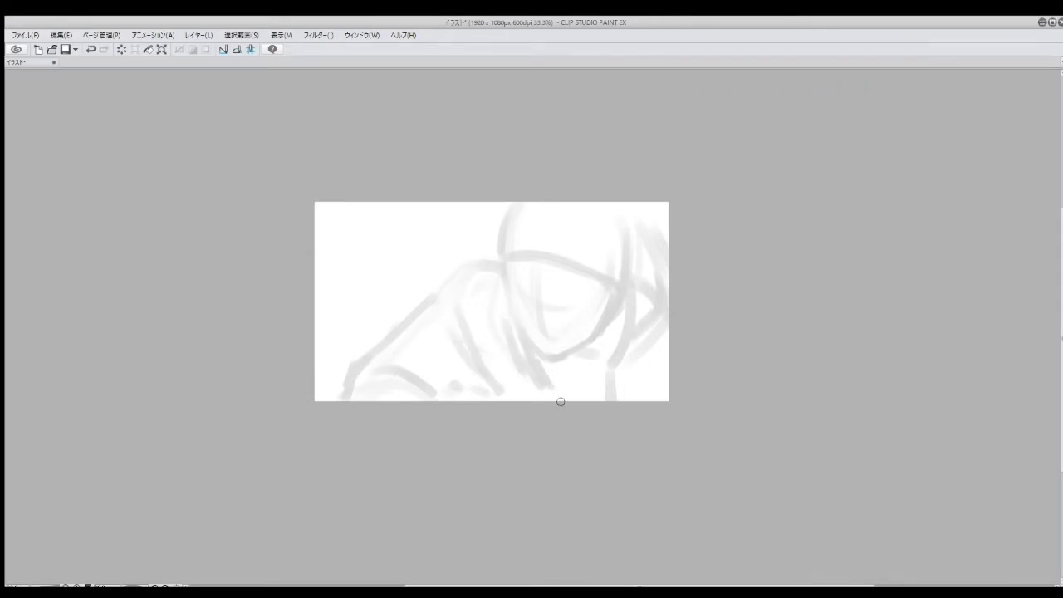
{"action": "left_click_drag", "start_coordinate": [455, 284], "coordinate": [492, 266]}
{"action": "left_click_drag", "start_coordinate": [598, 358], "coordinate": [581, 392]}
{"action": "left_click_drag", "start_coordinate": [581, 378], "coordinate": [605, 394]}
{"action": "left_click_drag", "start_coordinate": [525, 210], "coordinate": [517, 249]}
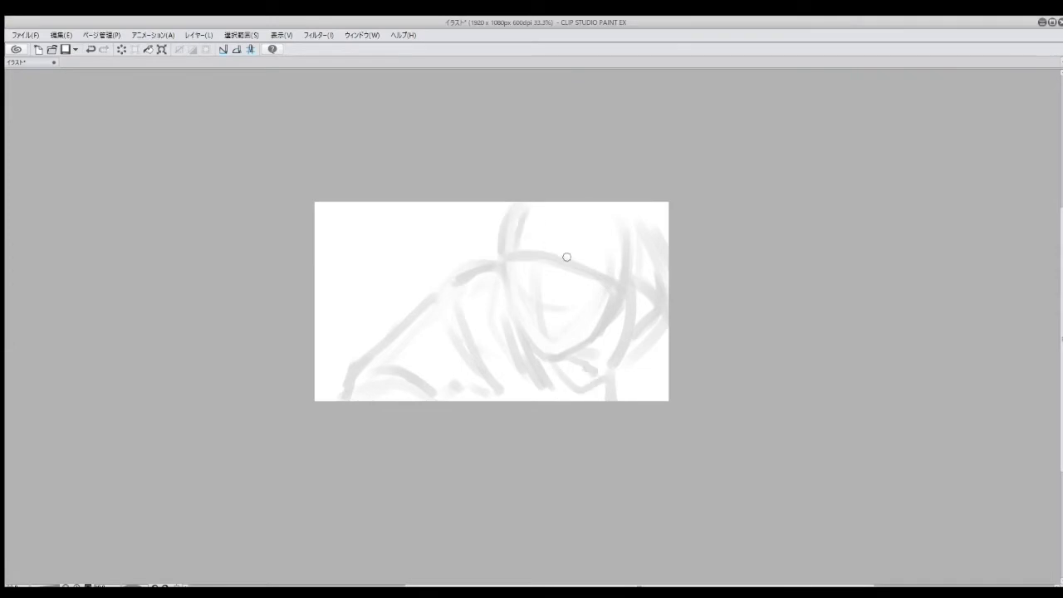
{"action": "mouse_move", "coordinate": [627, 210]}
{"action": "left_mouse_down"}
{"action": "mouse_move", "coordinate": [619, 314]}
{"action": "mouse_move", "coordinate": [536, 364]}
{"action": "left_mouse_up"}
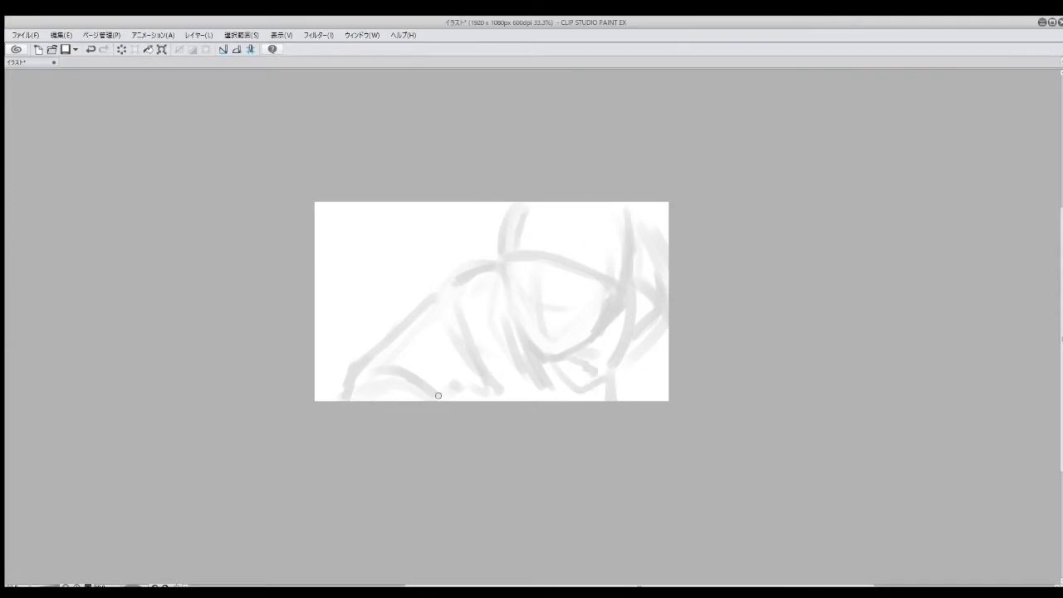
Step: Touch up the sleeve and shoulder lines, and sketch the frowning eyebrows and eyes under the hat
{"action": "left_click_drag", "start_coordinate": [438, 395], "coordinate": [367, 382]}
{"action": "left_click_drag", "start_coordinate": [467, 271], "coordinate": [429, 304]}
{"action": "mouse_move", "coordinate": [507, 263]}
{"action": "left_mouse_down"}
{"action": "mouse_move", "coordinate": [516, 295]}
{"action": "mouse_move", "coordinate": [519, 257]}
{"action": "mouse_move", "coordinate": [583, 303]}
{"action": "left_mouse_up"}
{"action": "mouse_move", "coordinate": [541, 324]}
{"action": "left_mouse_down"}
{"action": "mouse_move", "coordinate": [568, 337]}
{"action": "mouse_move", "coordinate": [542, 340]}
{"action": "mouse_move", "coordinate": [572, 339]}
{"action": "left_mouse_up"}
{"action": "key", "text": "ctrl+z"}
{"action": "key", "text": "ctrl+z"}
{"action": "key", "text": "ctrl+z"}
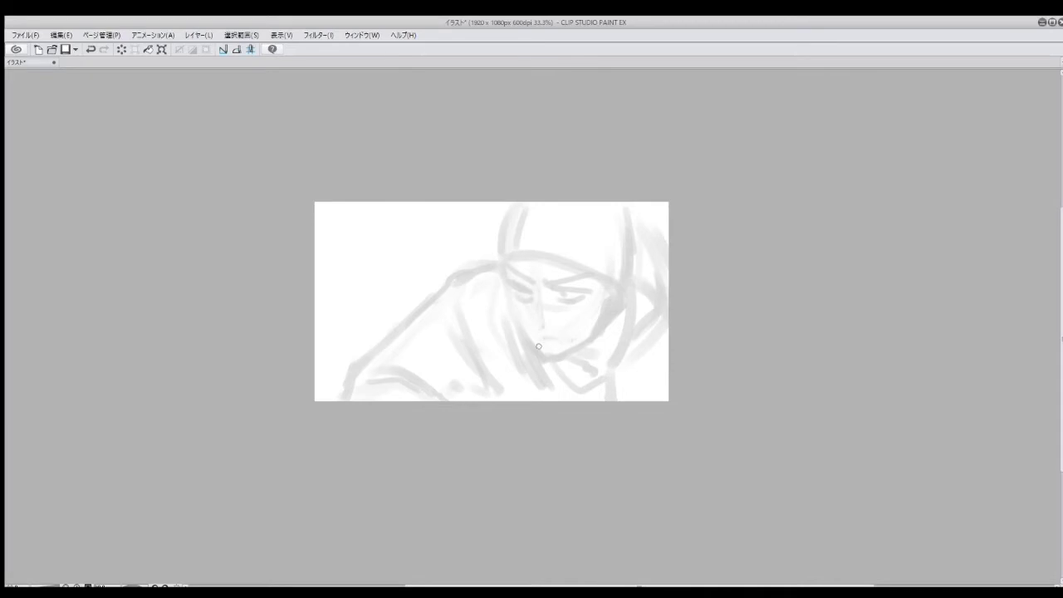
Step: Rework the mouth below the nose as a short slanted line
{"action": "key", "text": "ctrl+z"}
{"action": "mouse_move", "coordinate": [547, 346]}
{"action": "left_mouse_down"}
{"action": "mouse_move", "coordinate": [537, 304]}
{"action": "mouse_move", "coordinate": [570, 340]}
{"action": "left_mouse_up"}
{"action": "key", "text": "ctrl+z"}
{"action": "left_click_drag", "start_coordinate": [578, 337], "coordinate": [565, 357]}
{"action": "key", "text": "ctrl+z"}
{"action": "key", "text": "ctrl+z"}
Step: Draw short vertical ribbing strokes along the beanie's brim
{"action": "left_click_drag", "start_coordinate": [600, 254], "coordinate": [599, 269]}
{"action": "left_click_drag", "start_coordinate": [609, 251], "coordinate": [615, 274]}
{"action": "left_click_drag", "start_coordinate": [585, 244], "coordinate": [587, 263]}
{"action": "left_click_drag", "start_coordinate": [548, 241], "coordinate": [550, 252]}
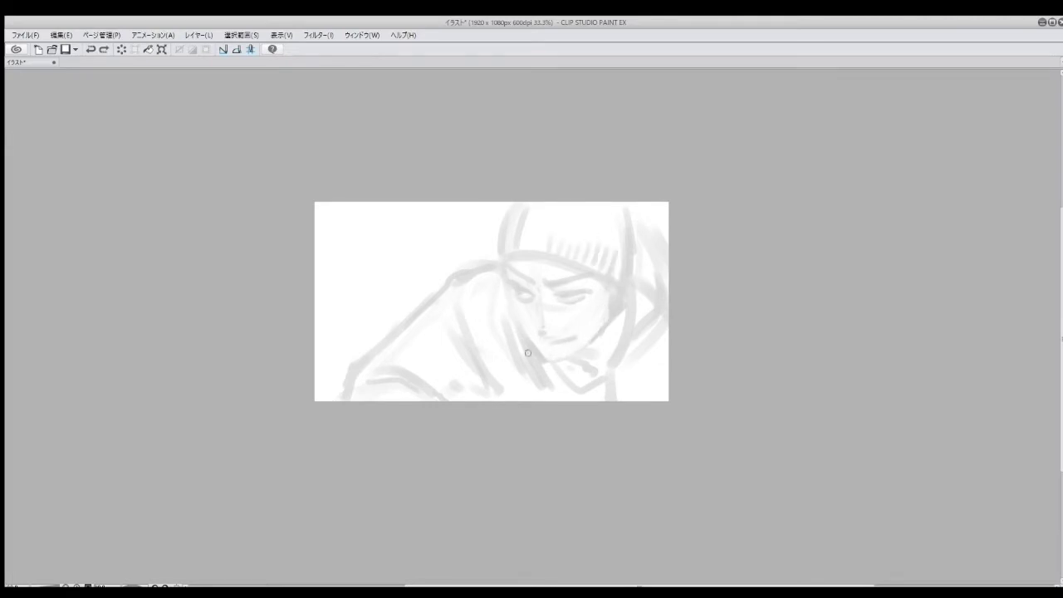
Step: Sketch jacket folds below the collar and near arm, and add strokes inside the hood beside the ear
{"action": "left_click_drag", "start_coordinate": [536, 373], "coordinate": [542, 396]}
{"action": "mouse_move", "coordinate": [490, 324]}
{"action": "left_mouse_down"}
{"action": "mouse_move", "coordinate": [436, 391]}
{"action": "mouse_move", "coordinate": [491, 398]}
{"action": "mouse_move", "coordinate": [441, 383]}
{"action": "left_mouse_up"}
{"action": "left_click_drag", "start_coordinate": [497, 389], "coordinate": [510, 402]}
{"action": "left_click_drag", "start_coordinate": [644, 258], "coordinate": [648, 324]}
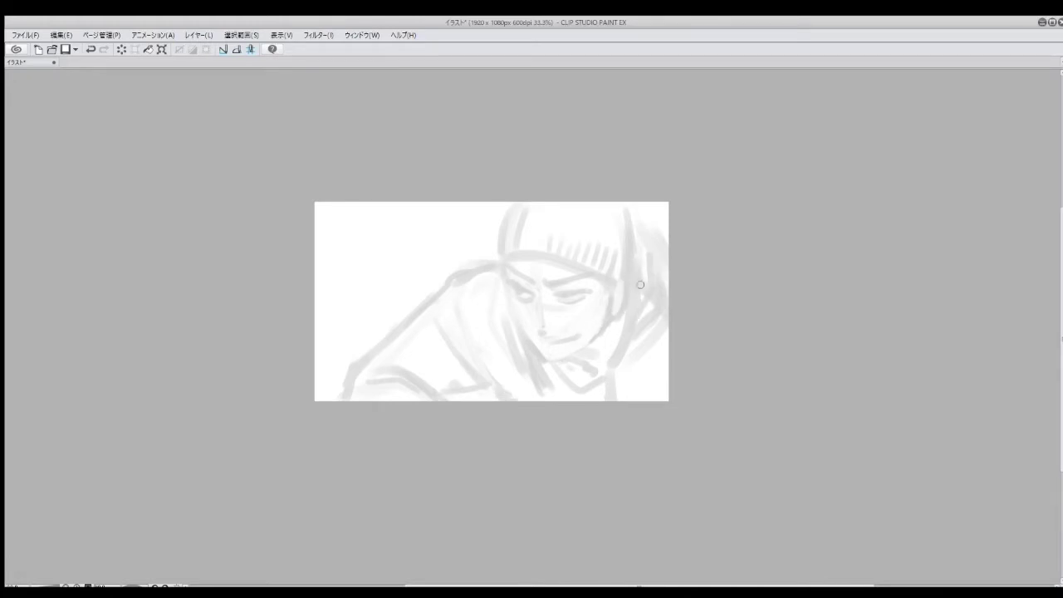
Step: Shade the far side of the hood, add jacket opening lines, and extend the ribbing across the beanie
{"action": "left_click_drag", "start_coordinate": [663, 233], "coordinate": [652, 299]}
{"action": "left_click_drag", "start_coordinate": [667, 345], "coordinate": [625, 384]}
{"action": "left_click_drag", "start_coordinate": [549, 384], "coordinate": [571, 380]}
{"action": "left_click_drag", "start_coordinate": [492, 274], "coordinate": [532, 398]}
{"action": "left_click_drag", "start_coordinate": [533, 220], "coordinate": [557, 245]}
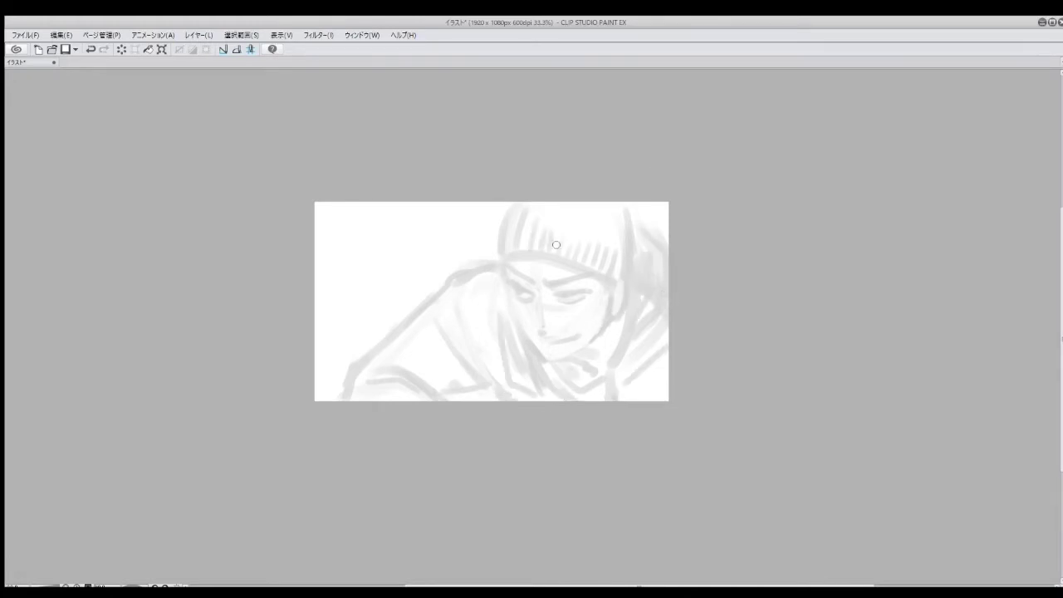
Step: Fade the rough sketch to a paler gray as a guide for cleaner lines
{"action": "key", "text": "ctrl+z"}
{"action": "key", "text": "ctrl+z"}
{"action": "key", "text": "ctrl+z"}
{"action": "key", "text": "ctrl+z"}
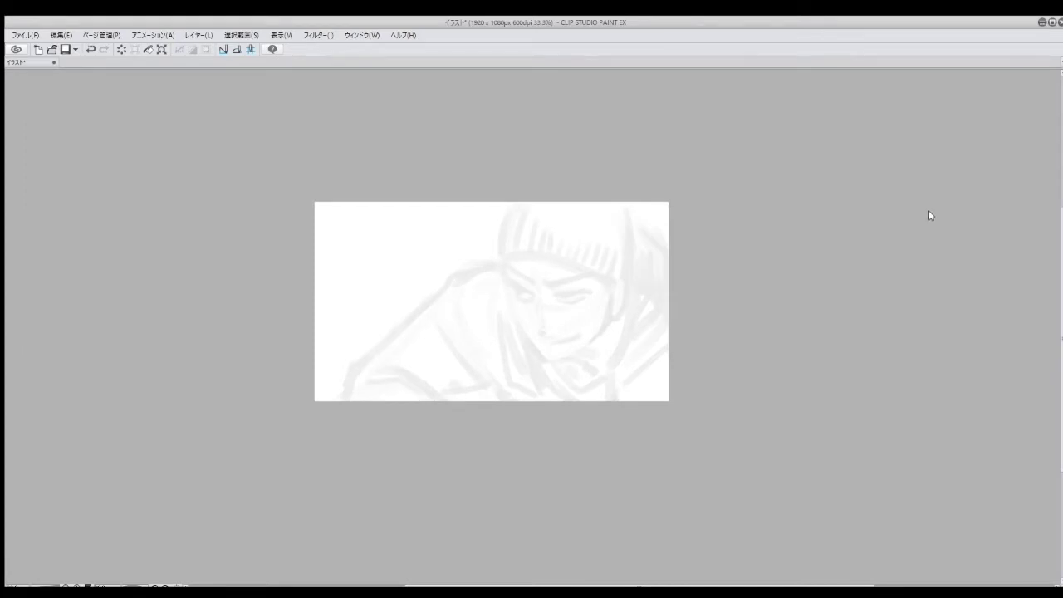
Step: Sketch cleaner lines over the faded guide for the face contour, beanie brim and beanie sides
{"action": "key", "text": "ctrl+plus"}
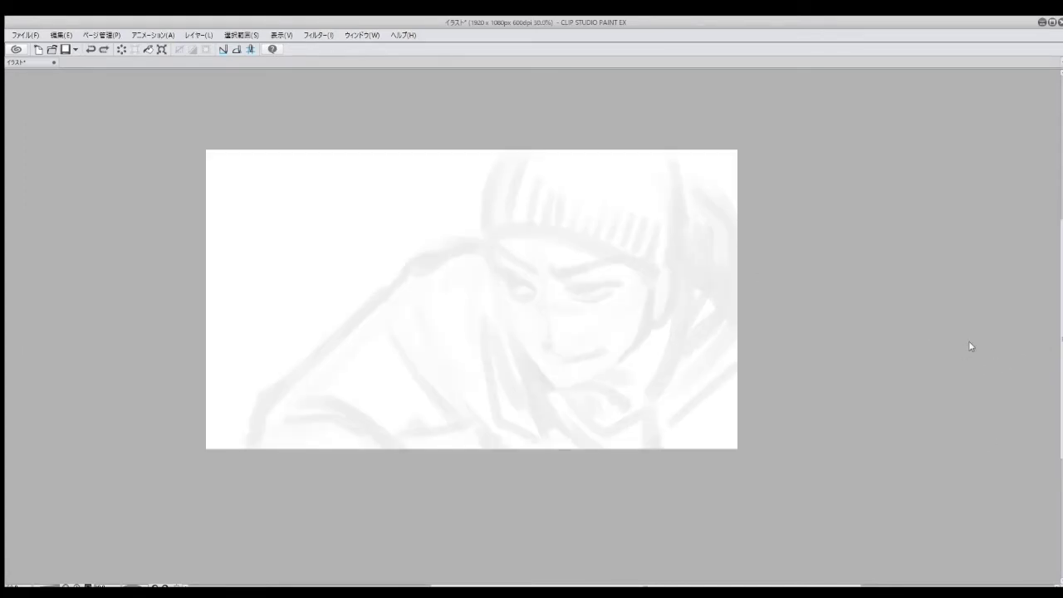
{"action": "mouse_move", "coordinate": [488, 237]}
{"action": "left_mouse_down"}
{"action": "mouse_move", "coordinate": [497, 290]}
{"action": "mouse_move", "coordinate": [554, 388]}
{"action": "mouse_move", "coordinate": [638, 347]}
{"action": "mouse_move", "coordinate": [650, 301]}
{"action": "left_mouse_up"}
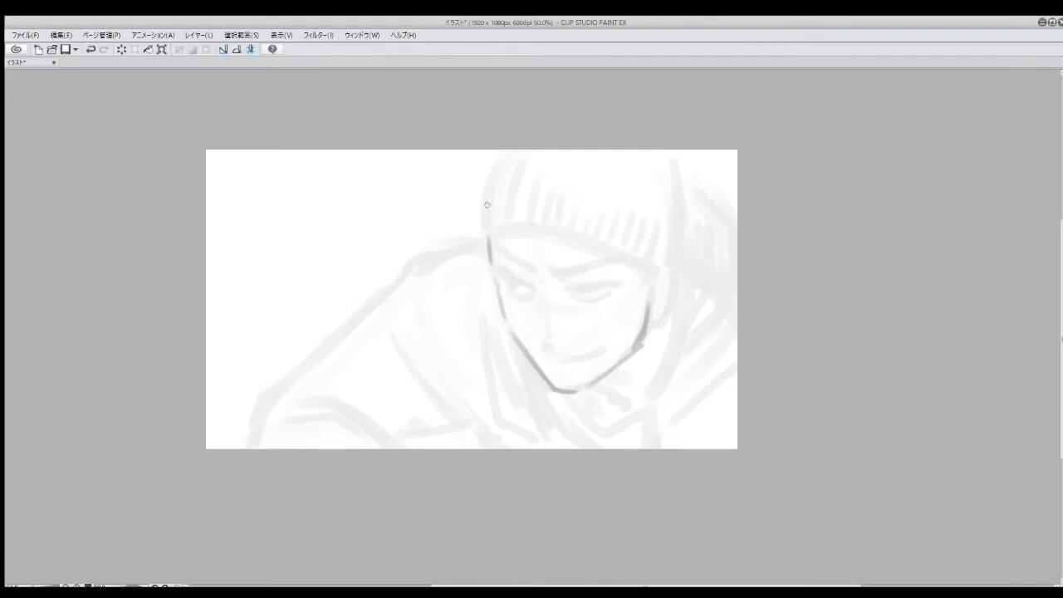
{"action": "mouse_move", "coordinate": [489, 232]}
{"action": "left_mouse_down"}
{"action": "mouse_move", "coordinate": [635, 259]}
{"action": "mouse_move", "coordinate": [663, 280]}
{"action": "left_mouse_up"}
{"action": "left_click_drag", "start_coordinate": [482, 242], "coordinate": [511, 151]}
{"action": "mouse_move", "coordinate": [665, 153]}
{"action": "left_mouse_down"}
{"action": "mouse_move", "coordinate": [681, 224]}
{"action": "mouse_move", "coordinate": [668, 316]}
{"action": "left_mouse_up"}
{"action": "key", "text": "ctrl+z"}
Step: Sketch the ear, sideburn and neck collar, along with the hood edges on both sides of the face
{"action": "left_click_drag", "start_coordinate": [678, 271], "coordinate": [650, 323]}
{"action": "left_click_drag", "start_coordinate": [631, 266], "coordinate": [649, 286]}
{"action": "left_click_drag", "start_coordinate": [593, 387], "coordinate": [637, 407]}
{"action": "left_click_drag", "start_coordinate": [585, 404], "coordinate": [619, 427]}
{"action": "mouse_move", "coordinate": [655, 416]}
{"action": "left_mouse_down"}
{"action": "mouse_move", "coordinate": [644, 449]}
{"action": "mouse_move", "coordinate": [730, 274]}
{"action": "left_mouse_up"}
{"action": "left_click_drag", "start_coordinate": [476, 290], "coordinate": [492, 384]}
{"action": "mouse_move", "coordinate": [470, 256]}
{"action": "left_mouse_down"}
{"action": "mouse_move", "coordinate": [366, 321]}
{"action": "mouse_move", "coordinate": [495, 437]}
{"action": "left_mouse_up"}
{"action": "key", "text": "ctrl+z"}
Step: Draw the slanted eyebrows and narrowed eyes over the faded sketch
{"action": "mouse_move", "coordinate": [497, 270]}
{"action": "left_mouse_down"}
{"action": "mouse_move", "coordinate": [537, 289]}
{"action": "mouse_move", "coordinate": [524, 297]}
{"action": "mouse_move", "coordinate": [537, 256]}
{"action": "mouse_move", "coordinate": [575, 272]}
{"action": "left_mouse_up"}
{"action": "mouse_move", "coordinate": [572, 271]}
{"action": "left_mouse_down"}
{"action": "mouse_move", "coordinate": [627, 266]}
{"action": "mouse_move", "coordinate": [565, 288]}
{"action": "left_mouse_up"}
{"action": "mouse_move", "coordinate": [619, 282]}
{"action": "left_mouse_down"}
{"action": "mouse_move", "coordinate": [583, 289]}
{"action": "mouse_move", "coordinate": [612, 294]}
{"action": "mouse_move", "coordinate": [578, 291]}
{"action": "left_mouse_up"}
{"action": "key", "text": "ctrl+z"}
{"action": "key", "text": "ctrl+z"}
{"action": "key", "text": "ctrl+z"}
{"action": "left_click_drag", "start_coordinate": [502, 276], "coordinate": [512, 283]}
{"action": "left_click_drag", "start_coordinate": [615, 292], "coordinate": [574, 297]}
{"action": "left_click_drag", "start_coordinate": [607, 285], "coordinate": [570, 289]}
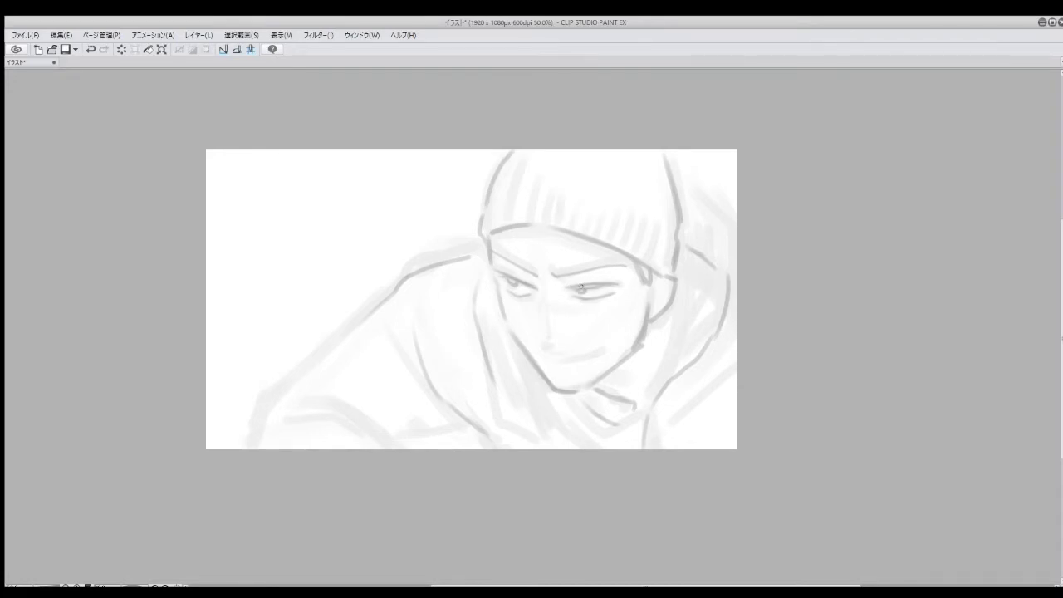
Step: Draw the nose, brow crease and slight smile, and redraw the beanie's front edge
{"action": "left_click_drag", "start_coordinate": [558, 364], "coordinate": [598, 356]}
{"action": "key", "text": "ctrl+z"}
{"action": "key", "text": "ctrl+z"}
{"action": "key", "text": "ctrl+z"}
{"action": "left_click_drag", "start_coordinate": [508, 152], "coordinate": [487, 199]}
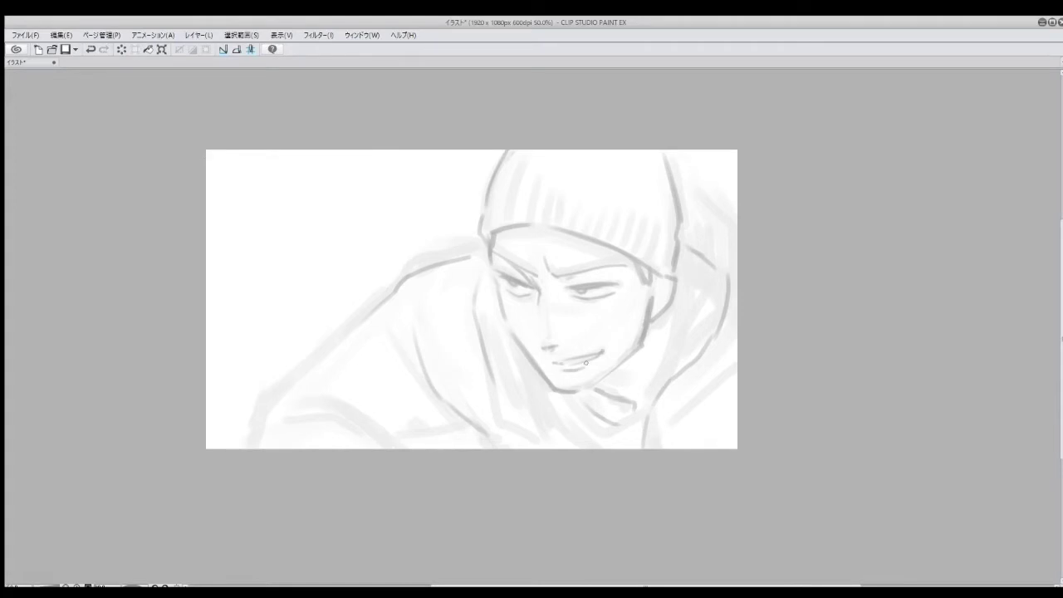
Step: Sketch the neck collar folds, the hood's near edge, and the hood and jacket lines on the far shoulder
{"action": "mouse_move", "coordinate": [573, 391]}
{"action": "left_mouse_down"}
{"action": "mouse_move", "coordinate": [608, 447]}
{"action": "mouse_move", "coordinate": [635, 430]}
{"action": "left_mouse_up"}
{"action": "left_click_drag", "start_coordinate": [557, 380], "coordinate": [536, 447]}
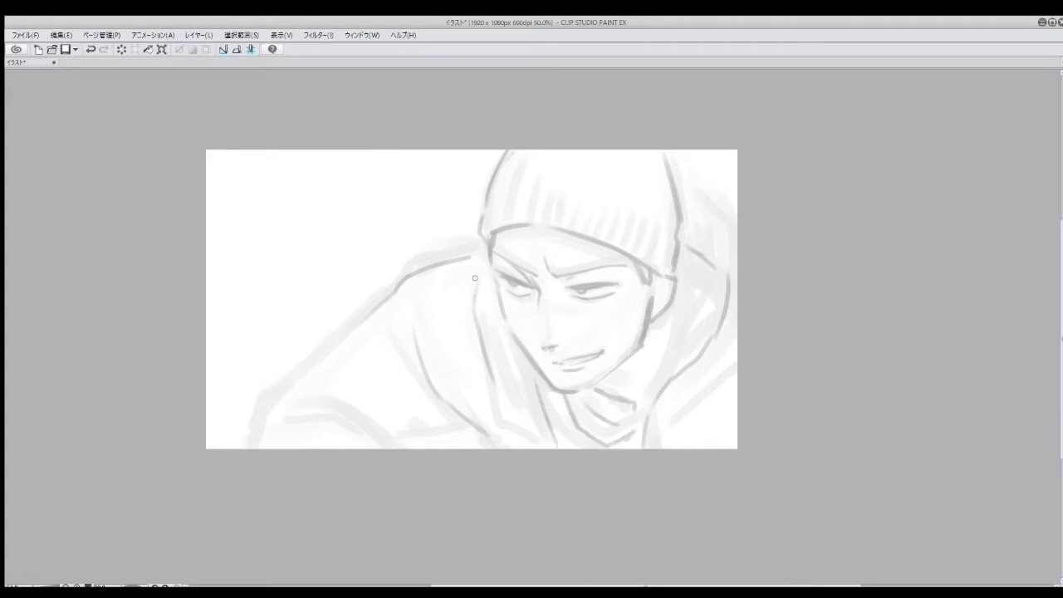
{"action": "key", "text": "ctrl+z"}
{"action": "left_click_drag", "start_coordinate": [479, 246], "coordinate": [467, 341]}
{"action": "left_click_drag", "start_coordinate": [648, 226], "coordinate": [661, 268]}
{"action": "mouse_move", "coordinate": [688, 205]}
{"action": "left_mouse_down"}
{"action": "mouse_move", "coordinate": [732, 240]}
{"action": "mouse_move", "coordinate": [724, 283]}
{"action": "left_mouse_up"}
{"action": "mouse_move", "coordinate": [735, 316]}
{"action": "left_mouse_down"}
{"action": "mouse_move", "coordinate": [681, 384]}
{"action": "mouse_move", "coordinate": [653, 443]}
{"action": "left_mouse_up"}
{"action": "left_click_drag", "start_coordinate": [665, 447], "coordinate": [738, 390]}
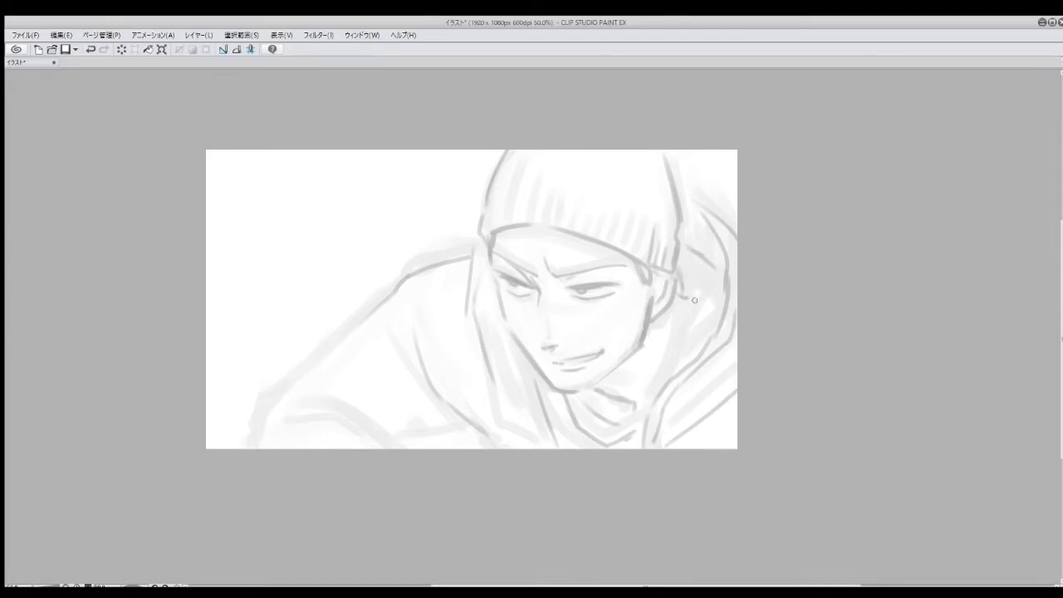
Step: Hatch the inside of the hood behind the ear and add fold lines below the chin and along the near hood
{"action": "left_click_drag", "start_coordinate": [683, 269], "coordinate": [706, 352]}
{"action": "left_click_drag", "start_coordinate": [686, 296], "coordinate": [698, 358]}
{"action": "left_click_drag", "start_coordinate": [694, 263], "coordinate": [716, 319]}
{"action": "left_click_drag", "start_coordinate": [698, 319], "coordinate": [680, 287]}
{"action": "mouse_move", "coordinate": [577, 392]}
{"action": "left_mouse_down"}
{"action": "mouse_move", "coordinate": [633, 344]}
{"action": "mouse_move", "coordinate": [545, 448]}
{"action": "left_mouse_up"}
{"action": "mouse_move", "coordinate": [498, 332]}
{"action": "left_mouse_down"}
{"action": "mouse_move", "coordinate": [542, 432]}
{"action": "mouse_move", "coordinate": [528, 439]}
{"action": "left_mouse_up"}
Step: Sketch the near sleeve's outer contour and the jacket folds around the shoulder and elbow
{"action": "mouse_move", "coordinate": [399, 349]}
{"action": "left_mouse_down"}
{"action": "mouse_move", "coordinate": [415, 397]}
{"action": "mouse_move", "coordinate": [449, 420]}
{"action": "left_mouse_up"}
{"action": "left_click_drag", "start_coordinate": [283, 407], "coordinate": [330, 387]}
{"action": "left_click_drag", "start_coordinate": [400, 402], "coordinate": [467, 429]}
{"action": "mouse_move", "coordinate": [261, 418]}
{"action": "left_mouse_down"}
{"action": "mouse_move", "coordinate": [253, 437]}
{"action": "mouse_move", "coordinate": [364, 314]}
{"action": "left_mouse_up"}
{"action": "left_click_drag", "start_coordinate": [357, 405], "coordinate": [387, 449]}
{"action": "left_click_drag", "start_coordinate": [467, 432], "coordinate": [495, 450]}
Step: Outline the hood's far rim, hatch its interior, and shade the near hood opening beside the cheek
{"action": "left_click_drag", "start_coordinate": [681, 177], "coordinate": [736, 237]}
{"action": "mouse_move", "coordinate": [681, 191]}
{"action": "left_mouse_down"}
{"action": "mouse_move", "coordinate": [721, 239]}
{"action": "mouse_move", "coordinate": [703, 289]}
{"action": "left_mouse_up"}
{"action": "left_click_drag", "start_coordinate": [706, 241], "coordinate": [725, 314]}
{"action": "mouse_move", "coordinate": [621, 367]}
{"action": "left_mouse_down"}
{"action": "mouse_move", "coordinate": [593, 389]}
{"action": "mouse_move", "coordinate": [620, 385]}
{"action": "left_mouse_up"}
{"action": "mouse_move", "coordinate": [491, 304]}
{"action": "left_mouse_down"}
{"action": "mouse_move", "coordinate": [520, 397]}
{"action": "mouse_move", "coordinate": [549, 432]}
{"action": "left_mouse_up"}
{"action": "mouse_move", "coordinate": [487, 258]}
{"action": "left_mouse_down"}
{"action": "mouse_move", "coordinate": [474, 314]}
{"action": "mouse_move", "coordinate": [507, 419]}
{"action": "left_mouse_up"}
{"action": "mouse_move", "coordinate": [721, 317]}
{"action": "left_mouse_down"}
{"action": "mouse_move", "coordinate": [691, 357]}
{"action": "mouse_move", "coordinate": [689, 299]}
{"action": "left_mouse_up"}
{"action": "left_click_drag", "start_coordinate": [678, 244], "coordinate": [680, 282]}
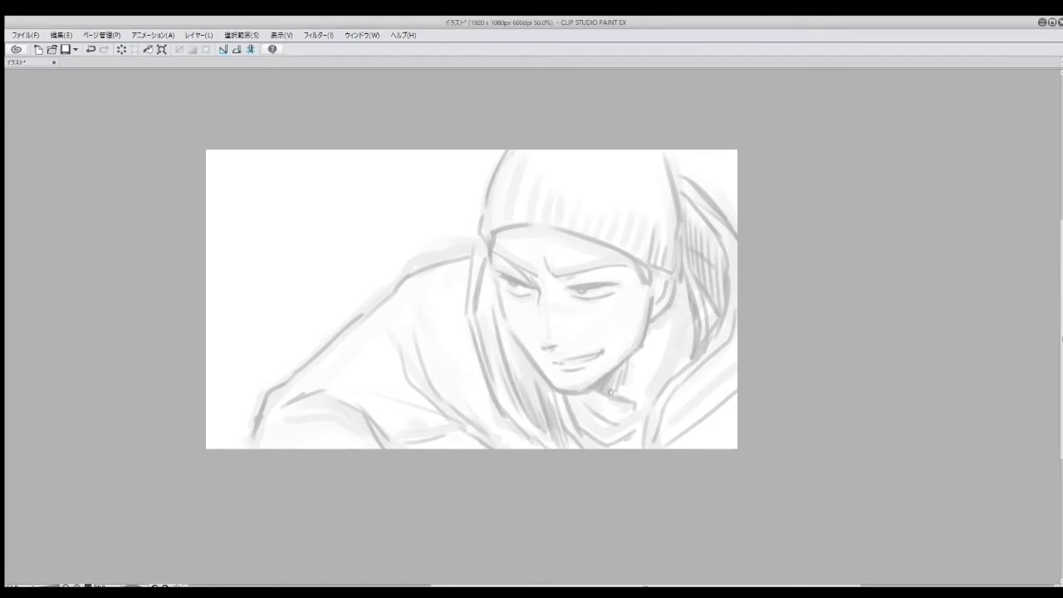
Step: Hatch the shadow under the jaw and on the neck collar, and add fold lines on the far shoulder
{"action": "mouse_move", "coordinate": [635, 347]}
{"action": "left_mouse_down"}
{"action": "mouse_move", "coordinate": [618, 391]}
{"action": "mouse_move", "coordinate": [574, 411]}
{"action": "mouse_move", "coordinate": [599, 420]}
{"action": "left_mouse_up"}
{"action": "mouse_move", "coordinate": [599, 404]}
{"action": "left_mouse_down"}
{"action": "mouse_move", "coordinate": [581, 435]}
{"action": "mouse_move", "coordinate": [612, 440]}
{"action": "left_mouse_up"}
{"action": "left_click_drag", "start_coordinate": [662, 392], "coordinate": [634, 449]}
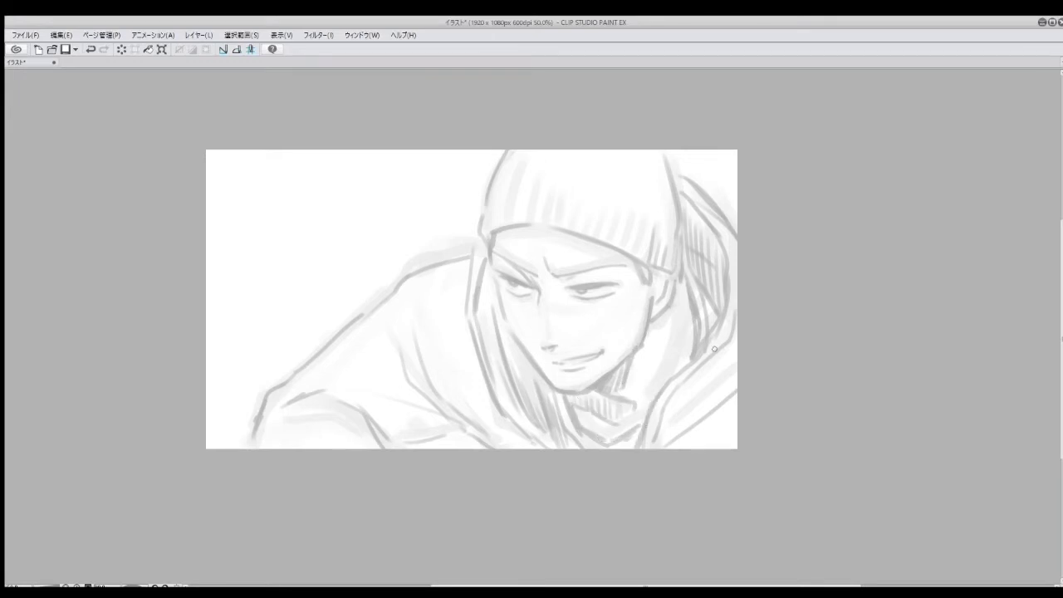
{"action": "left_click_drag", "start_coordinate": [725, 369], "coordinate": [676, 420]}
{"action": "left_click_drag", "start_coordinate": [734, 402], "coordinate": [686, 434]}
Step: Add fold lines on the near shoulder and draw vertical ribbing strokes along the beanie's brim
{"action": "left_click_drag", "start_coordinate": [417, 284], "coordinate": [409, 312]}
{"action": "left_click_drag", "start_coordinate": [408, 333], "coordinate": [428, 393]}
{"action": "left_click_drag", "start_coordinate": [485, 440], "coordinate": [466, 429]}
{"action": "left_click_drag", "start_coordinate": [498, 186], "coordinate": [497, 225]}
{"action": "mouse_move", "coordinate": [507, 196]}
{"action": "left_mouse_down"}
{"action": "mouse_move", "coordinate": [505, 221]}
{"action": "mouse_move", "coordinate": [527, 220]}
{"action": "left_mouse_up"}
{"action": "mouse_move", "coordinate": [556, 206]}
{"action": "left_mouse_down"}
{"action": "mouse_move", "coordinate": [550, 227]}
{"action": "mouse_move", "coordinate": [585, 233]}
{"action": "left_mouse_up"}
{"action": "left_click_drag", "start_coordinate": [606, 223], "coordinate": [605, 237]}
{"action": "scroll", "coordinate": [814, 143], "scroll_direction": "down", "scroll_amount": 1}
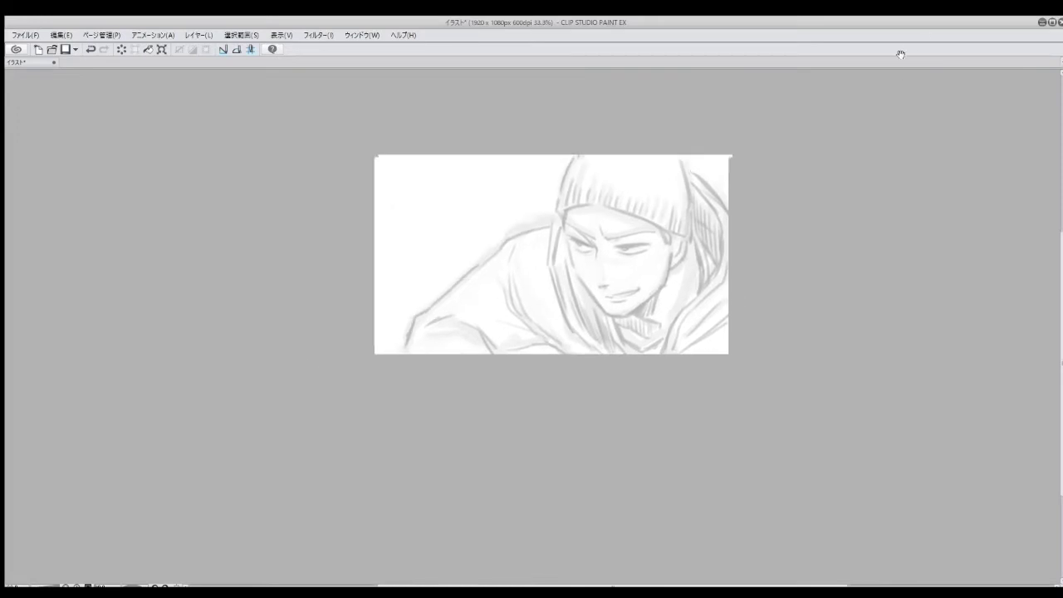
{"action": "left_click_drag", "start_coordinate": [402, 165], "coordinate": [397, 185]}
{"action": "mouse_move", "coordinate": [404, 166]}
{"action": "left_mouse_down"}
{"action": "mouse_move", "coordinate": [401, 206]}
{"action": "mouse_move", "coordinate": [427, 186]}
{"action": "left_mouse_up"}
{"action": "mouse_move", "coordinate": [444, 165]}
{"action": "left_mouse_down"}
{"action": "mouse_move", "coordinate": [440, 206]}
{"action": "mouse_move", "coordinate": [475, 177]}
{"action": "left_mouse_up"}
{"action": "left_click_drag", "start_coordinate": [467, 172], "coordinate": [461, 202]}
{"action": "left_click_drag", "start_coordinate": [483, 174], "coordinate": [501, 169]}
{"action": "key", "text": "ctrl+z"}
{"action": "key", "text": "ctrl+z"}
{"action": "key", "text": "ctrl+z"}
{"action": "key", "text": "ctrl+z"}
{"action": "key", "text": "ctrl+z"}
{"action": "key", "text": "ctrl+z"}
{"action": "key", "text": "ctrl+z"}
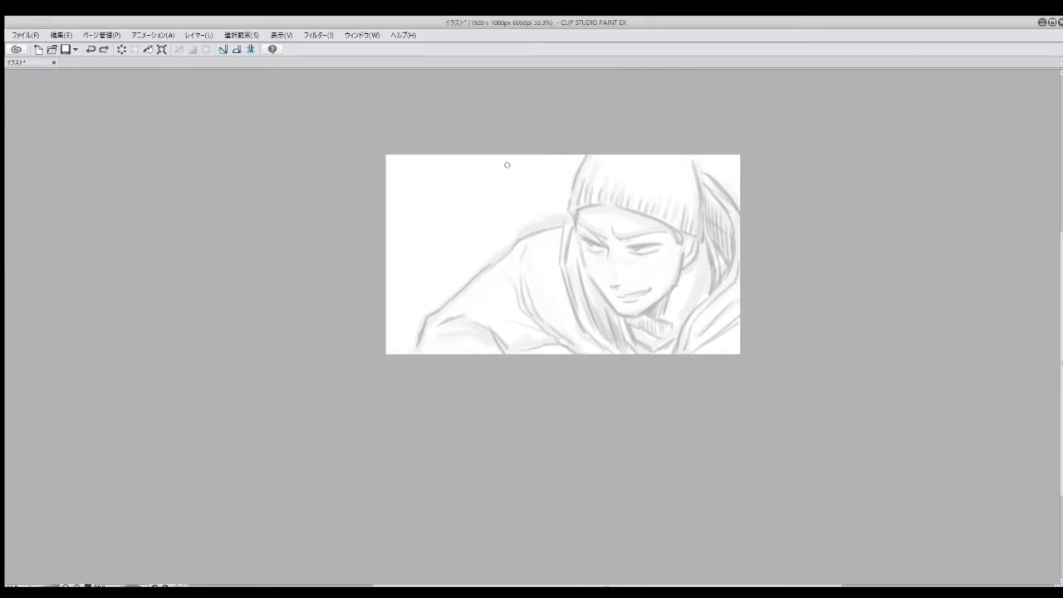
{"action": "key", "text": "ctrl+a"}
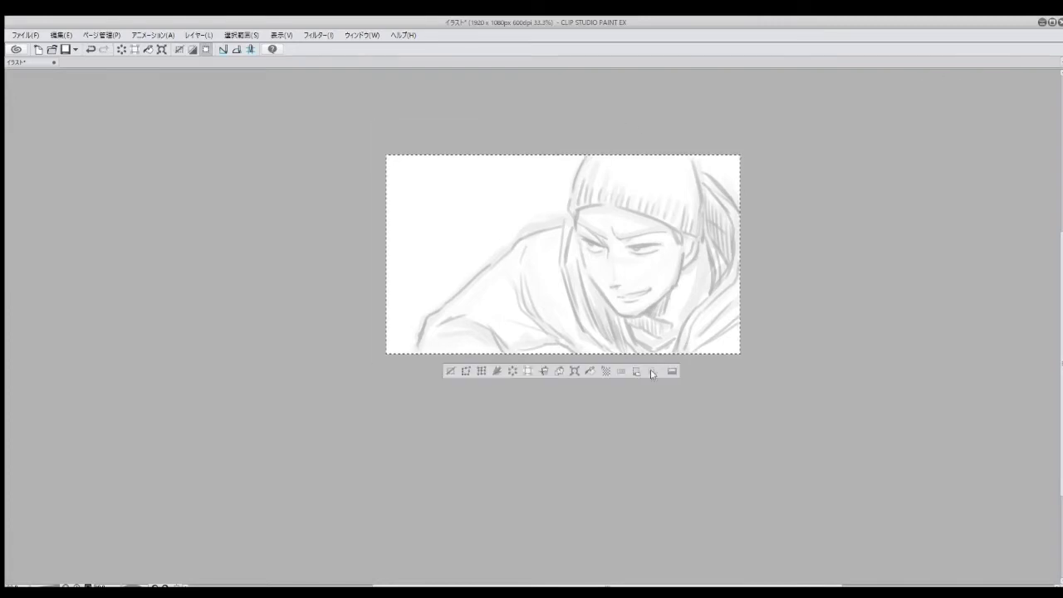
{"action": "left_click", "coordinate": [601, 371]}
{"action": "left_click_drag", "start_coordinate": [740, 155], "coordinate": [754, 147]}
{"action": "key", "text": "Escape"}
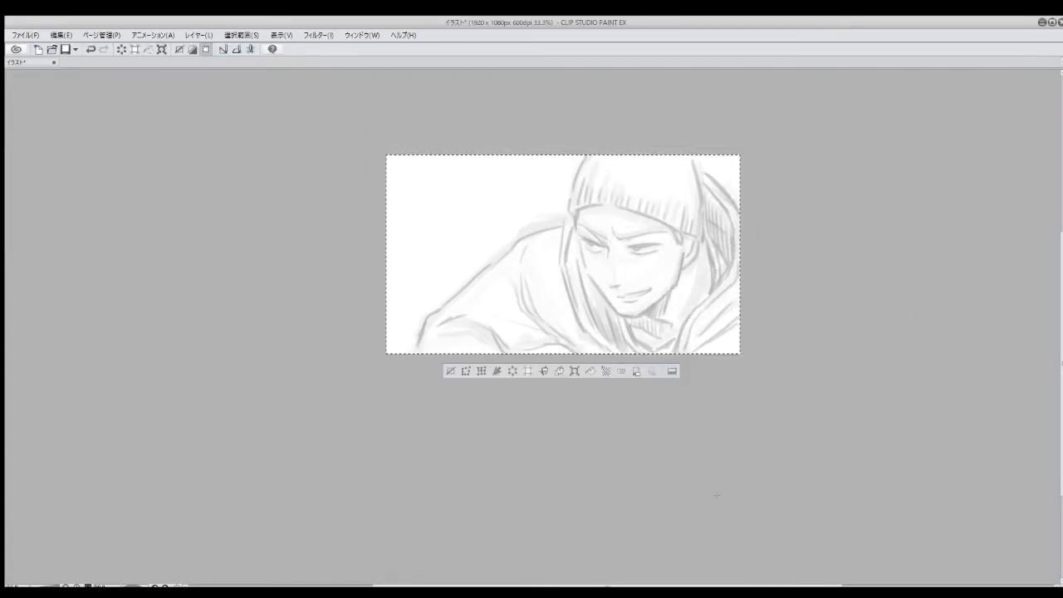
{"action": "key", "text": "ctrl+z"}
Step: Handwrite "クソみたいな日に いいもんつくるのが プロだ" in the empty area beside the figure, making "プロ" larger
{"action": "mouse_move", "coordinate": [399, 167]}
{"action": "left_mouse_down"}
{"action": "mouse_move", "coordinate": [408, 198]}
{"action": "mouse_move", "coordinate": [427, 179]}
{"action": "left_mouse_up"}
{"action": "mouse_move", "coordinate": [434, 167]}
{"action": "left_mouse_down"}
{"action": "mouse_move", "coordinate": [421, 193]}
{"action": "mouse_move", "coordinate": [462, 184]}
{"action": "left_mouse_up"}
{"action": "left_click_drag", "start_coordinate": [470, 173], "coordinate": [522, 185]}
{"action": "left_click_drag", "start_coordinate": [533, 162], "coordinate": [561, 178]}
{"action": "left_click_drag", "start_coordinate": [403, 206], "coordinate": [407, 218]}
{"action": "left_click_drag", "start_coordinate": [427, 205], "coordinate": [453, 218]}
{"action": "left_click_drag", "start_coordinate": [467, 196], "coordinate": [504, 214]}
{"action": "left_click_drag", "start_coordinate": [513, 200], "coordinate": [560, 211]}
{"action": "mouse_move", "coordinate": [398, 246]}
{"action": "left_mouse_down"}
{"action": "mouse_move", "coordinate": [415, 277]}
{"action": "mouse_move", "coordinate": [477, 272]}
{"action": "left_mouse_up"}
{"action": "left_click_drag", "start_coordinate": [399, 295], "coordinate": [435, 312]}
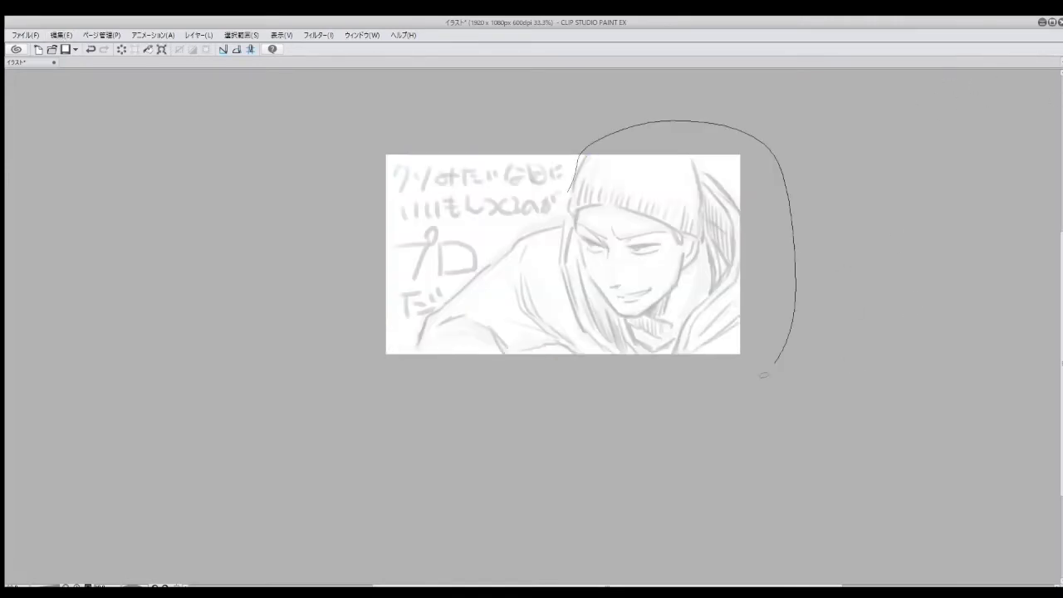
Step: Lasso the figure along its outer contour, excluding the lettering, and clear the selection
{"action": "left_click_drag", "start_coordinate": [563, 214], "coordinate": [563, 214]}
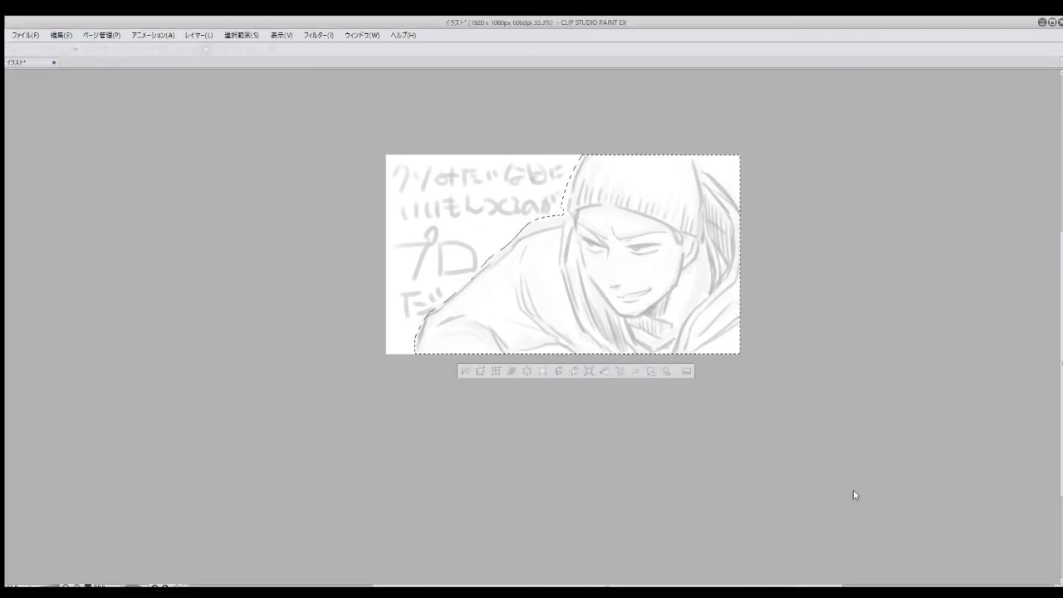
{"action": "key", "text": "ctrl+d"}
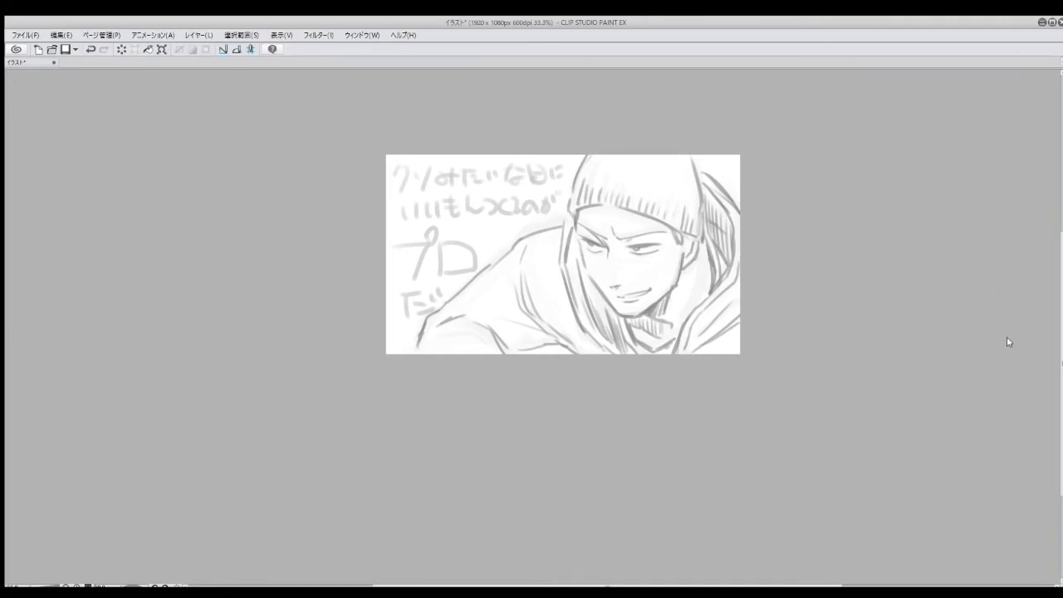
{"action": "left_click_drag", "start_coordinate": [532, 325], "coordinate": [468, 238]}
{"action": "key", "text": "ctrl+z"}
Step: Color the background around the figure bright blue, including the areas behind the hood and under the arm
{"action": "mouse_move", "coordinate": [390, 166]}
{"action": "left_mouse_down"}
{"action": "mouse_move", "coordinate": [463, 138]}
{"action": "mouse_move", "coordinate": [407, 333]}
{"action": "mouse_move", "coordinate": [523, 187]}
{"action": "left_mouse_up"}
{"action": "mouse_move", "coordinate": [492, 234]}
{"action": "left_mouse_down"}
{"action": "mouse_move", "coordinate": [546, 166]}
{"action": "mouse_move", "coordinate": [570, 147]}
{"action": "mouse_move", "coordinate": [581, 158]}
{"action": "left_mouse_up"}
{"action": "left_click_drag", "start_coordinate": [698, 162], "coordinate": [710, 157]}
{"action": "left_click_drag", "start_coordinate": [524, 363], "coordinate": [613, 351]}
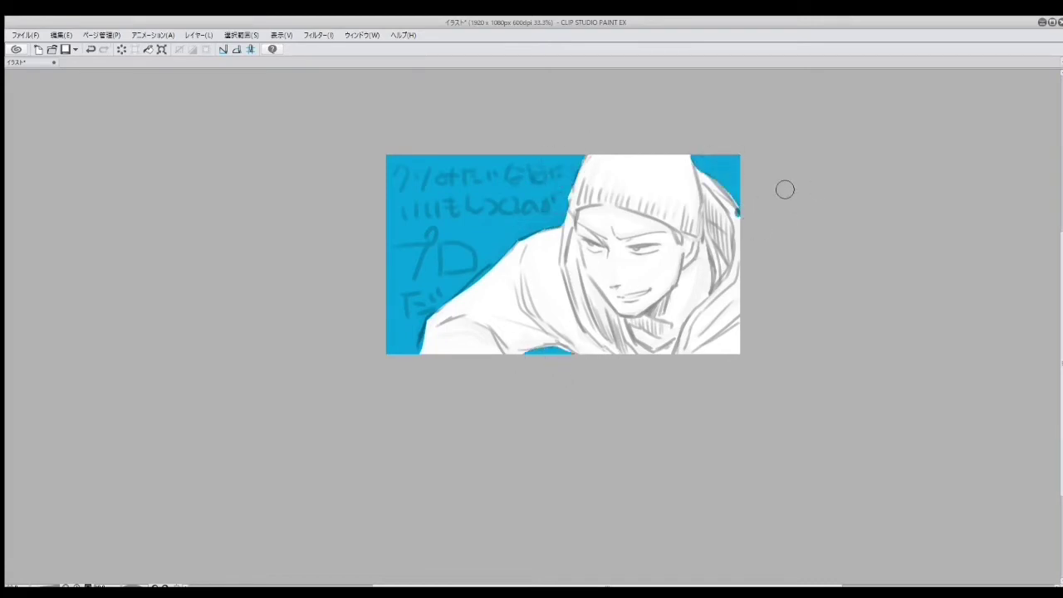
{"action": "key", "text": "ctrl+z"}
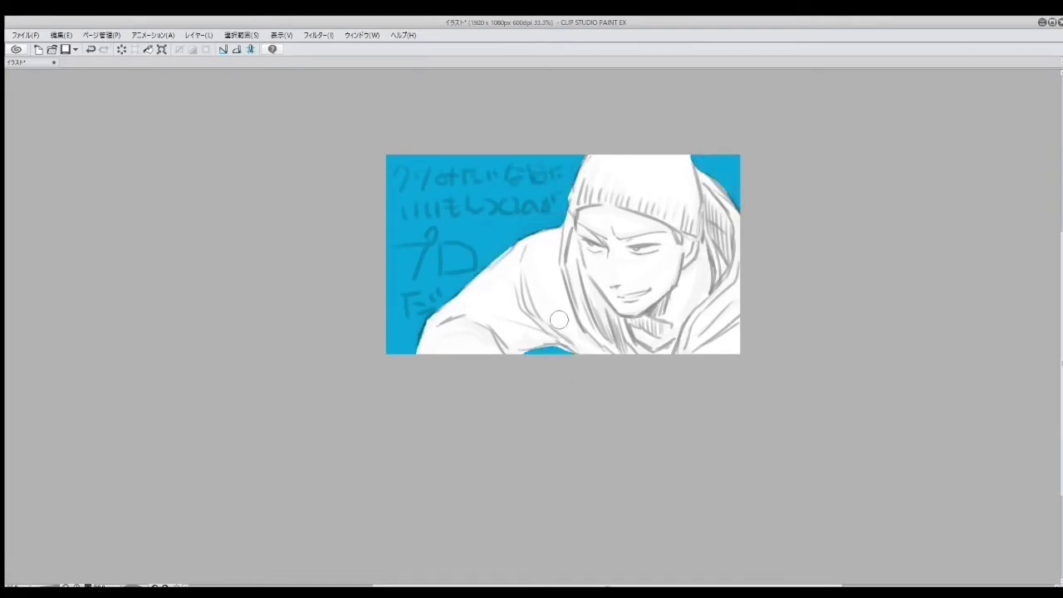
{"action": "left_click_drag", "start_coordinate": [546, 350], "coordinate": [570, 353]}
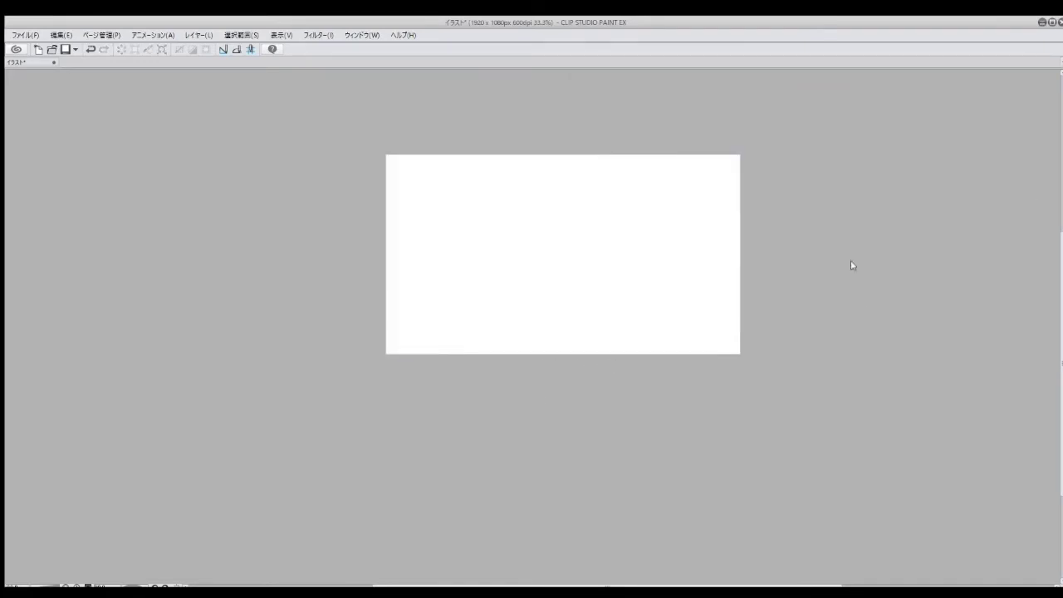
Step: Ink the face contour in black over the faded sketch, from the temple around the chin to the ear
{"action": "scroll", "coordinate": [857, 74], "scroll_direction": "up", "scroll_amount": 3}
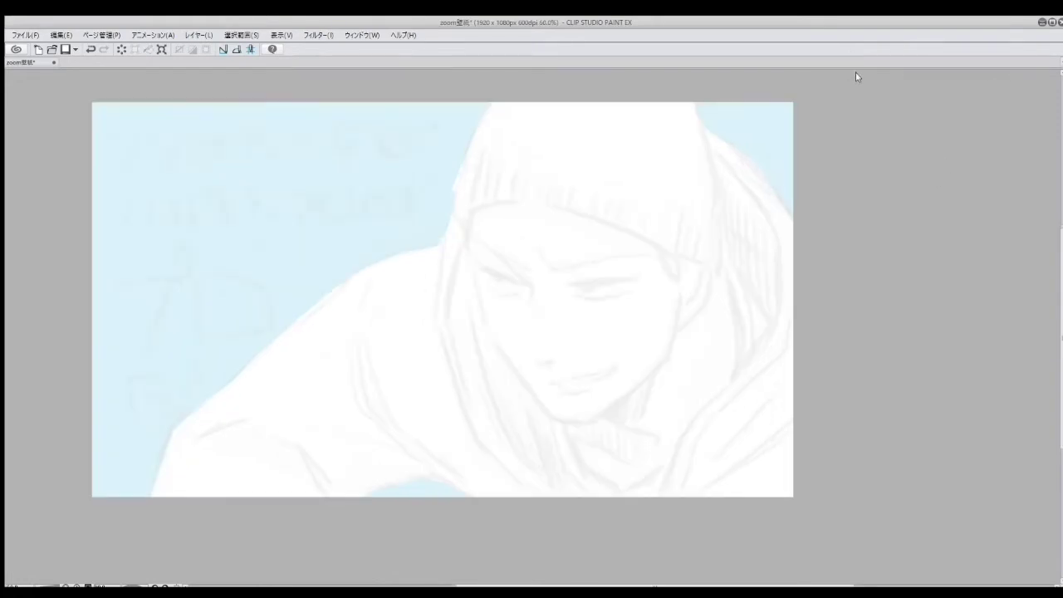
{"action": "scroll", "coordinate": [482, 250], "scroll_direction": "down", "scroll_amount": 1}
{"action": "mouse_move", "coordinate": [478, 225]}
{"action": "left_mouse_down"}
{"action": "mouse_move", "coordinate": [475, 263]}
{"action": "mouse_move", "coordinate": [501, 342]}
{"action": "mouse_move", "coordinate": [550, 407]}
{"action": "left_mouse_up"}
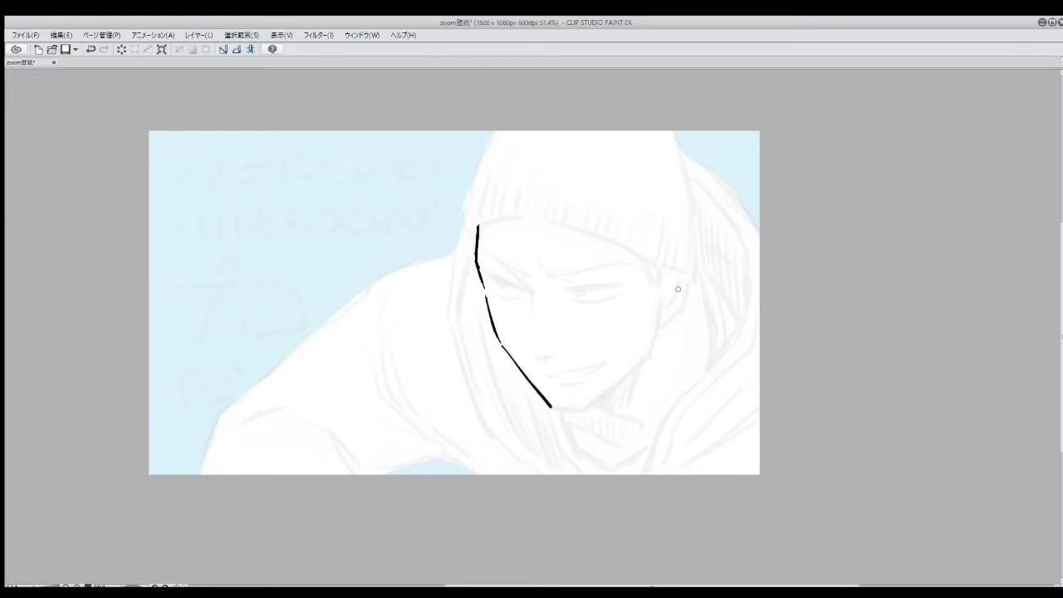
{"action": "key", "text": "ctrl+z"}
{"action": "left_click_drag", "start_coordinate": [658, 311], "coordinate": [652, 355]}
{"action": "left_click_drag", "start_coordinate": [551, 407], "coordinate": [586, 410]}
{"action": "left_click_drag", "start_coordinate": [585, 410], "coordinate": [644, 358]}
{"action": "key", "text": "ctrl+z"}
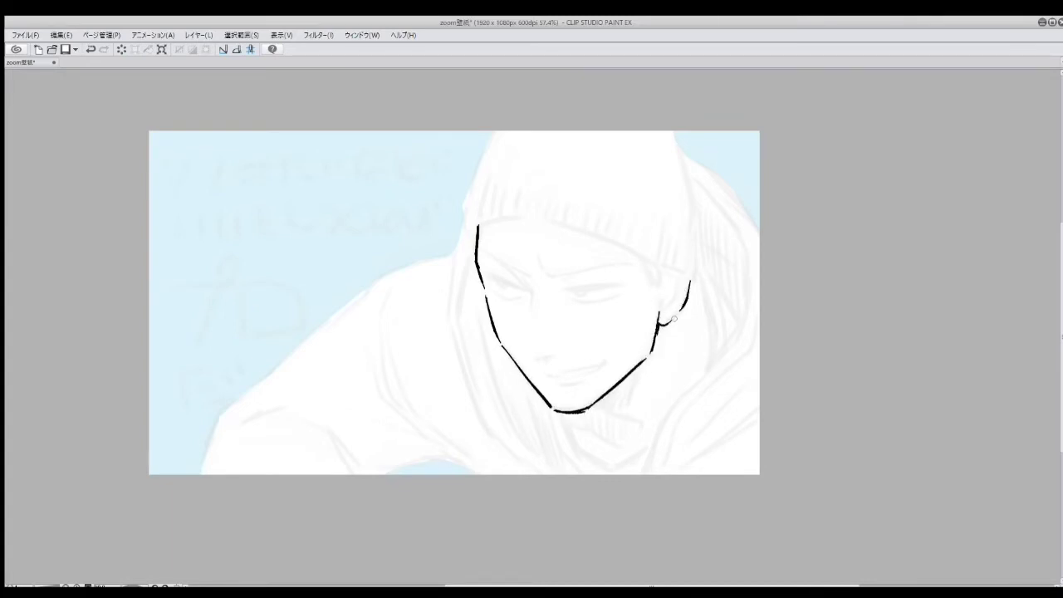
Step: Ink the neck collar's upper edge and the long curved hood edge on the far side of the neck
{"action": "key", "text": "ctrl+z"}
{"action": "left_click_drag", "start_coordinate": [593, 407], "coordinate": [642, 422]}
{"action": "left_click_drag", "start_coordinate": [686, 304], "coordinate": [696, 310]}
{"action": "key", "text": "ctrl+z"}
{"action": "mouse_move", "coordinate": [645, 474]}
{"action": "left_mouse_down"}
{"action": "mouse_move", "coordinate": [676, 401]}
{"action": "mouse_move", "coordinate": [738, 336]}
{"action": "mouse_move", "coordinate": [747, 303]}
{"action": "left_mouse_up"}
Step: Ink the beanie's two side contours from the canvas edge to the brim corners
{"action": "mouse_move", "coordinate": [668, 131]}
{"action": "left_mouse_down"}
{"action": "mouse_move", "coordinate": [693, 208]}
{"action": "mouse_move", "coordinate": [695, 277]}
{"action": "left_mouse_up"}
{"action": "mouse_move", "coordinate": [478, 236]}
{"action": "left_mouse_down"}
{"action": "mouse_move", "coordinate": [470, 207]}
{"action": "mouse_move", "coordinate": [503, 131]}
{"action": "left_mouse_up"}
{"action": "key", "text": "ctrl+z"}
{"action": "key", "text": "ctrl+z"}
{"action": "mouse_move", "coordinate": [474, 201]}
{"action": "left_mouse_down"}
{"action": "mouse_move", "coordinate": [506, 129]}
{"action": "mouse_move", "coordinate": [466, 219]}
{"action": "left_mouse_up"}
{"action": "key", "text": "ctrl+z"}
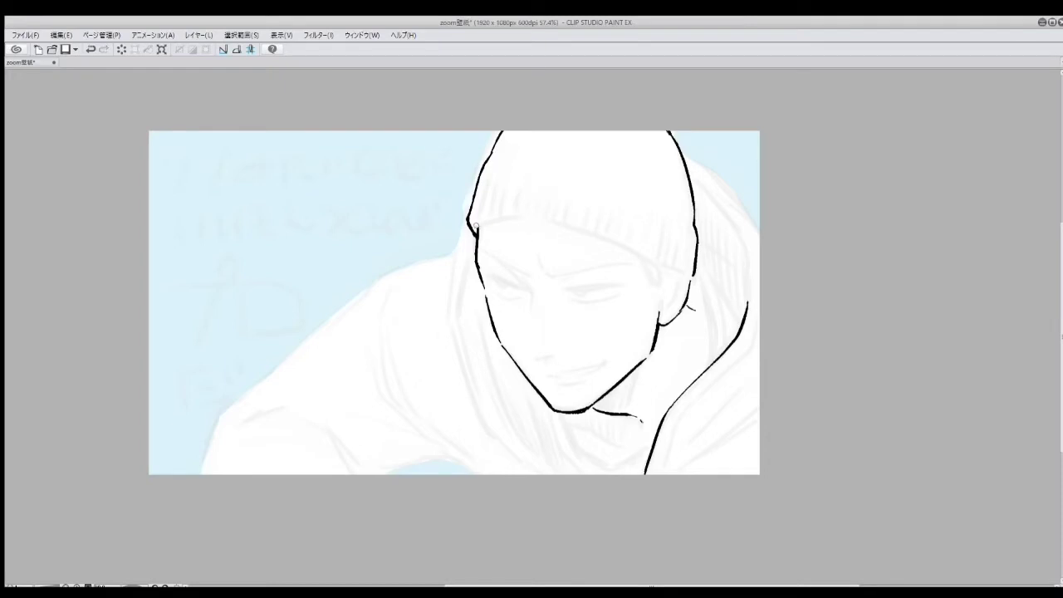
Step: Ink the inner and outer edges of the near side of the hood, from the beanie to below the chin
{"action": "mouse_move", "coordinate": [482, 300]}
{"action": "left_mouse_down"}
{"action": "mouse_move", "coordinate": [511, 418]}
{"action": "mouse_move", "coordinate": [561, 470]}
{"action": "left_mouse_up"}
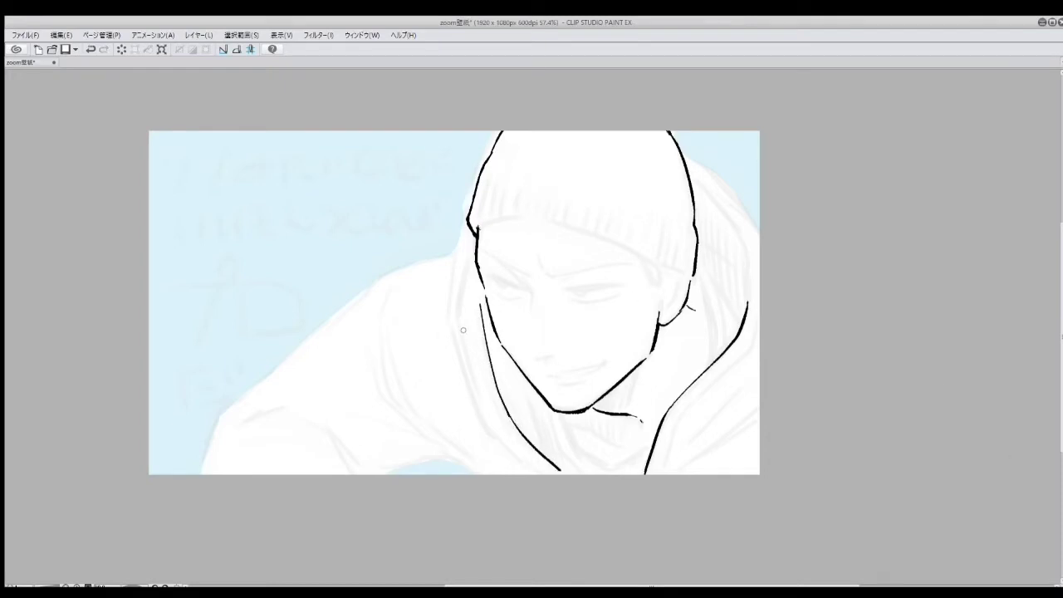
{"action": "left_click_drag", "start_coordinate": [463, 328], "coordinate": [535, 455]}
{"action": "key", "text": "ctrl+z"}
{"action": "left_click_drag", "start_coordinate": [472, 254], "coordinate": [462, 326]}
{"action": "key", "text": "ctrl+z"}
{"action": "mouse_move", "coordinate": [466, 234]}
{"action": "left_mouse_down"}
{"action": "mouse_move", "coordinate": [452, 329]}
{"action": "mouse_move", "coordinate": [490, 431]}
{"action": "mouse_move", "coordinate": [558, 470]}
{"action": "left_mouse_up"}
Step: Ink the hood's far rim and inner fold, plus the jacket fold lines on the far shoulder
{"action": "mouse_move", "coordinate": [657, 474]}
{"action": "left_mouse_down"}
{"action": "mouse_move", "coordinate": [686, 407]}
{"action": "mouse_move", "coordinate": [756, 333]}
{"action": "left_mouse_up"}
{"action": "mouse_move", "coordinate": [693, 181]}
{"action": "left_mouse_down"}
{"action": "mouse_move", "coordinate": [731, 221]}
{"action": "mouse_move", "coordinate": [746, 308]}
{"action": "left_mouse_up"}
{"action": "left_click_drag", "start_coordinate": [687, 161], "coordinate": [760, 238]}
{"action": "left_click_drag", "start_coordinate": [754, 370], "coordinate": [662, 474]}
{"action": "left_click_drag", "start_coordinate": [679, 473], "coordinate": [746, 434]}
{"action": "left_click_drag", "start_coordinate": [702, 289], "coordinate": [715, 361]}
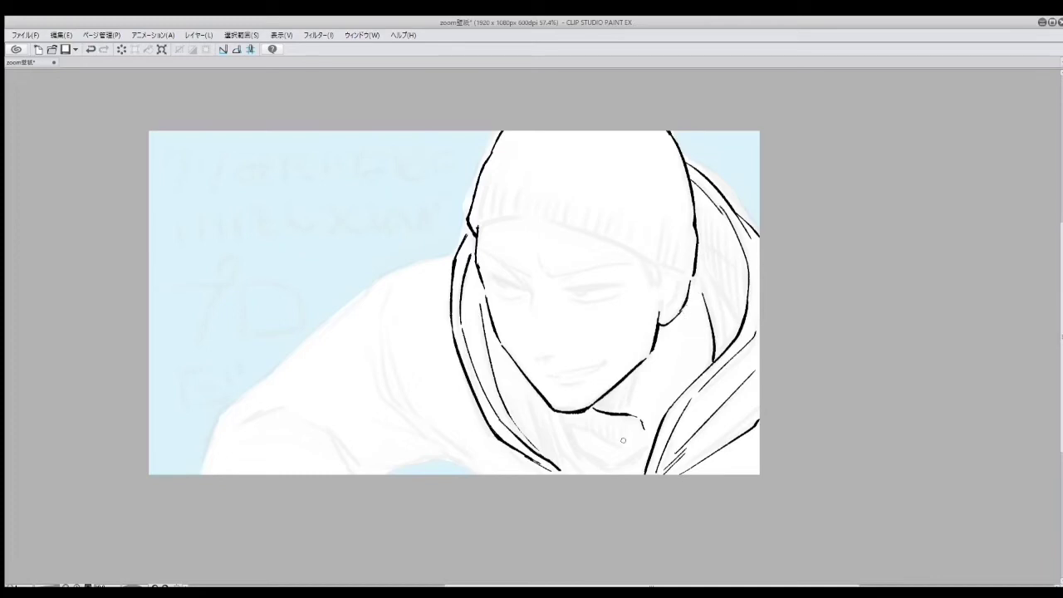
Step: Ink the neck collar's folds and lower edge, and add lines inside the hood below the chin
{"action": "key", "text": "ctrl+z"}
{"action": "mouse_move", "coordinate": [582, 419]}
{"action": "left_mouse_down"}
{"action": "mouse_move", "coordinate": [594, 467]}
{"action": "mouse_move", "coordinate": [646, 454]}
{"action": "left_mouse_up"}
{"action": "left_click_drag", "start_coordinate": [635, 416], "coordinate": [645, 428]}
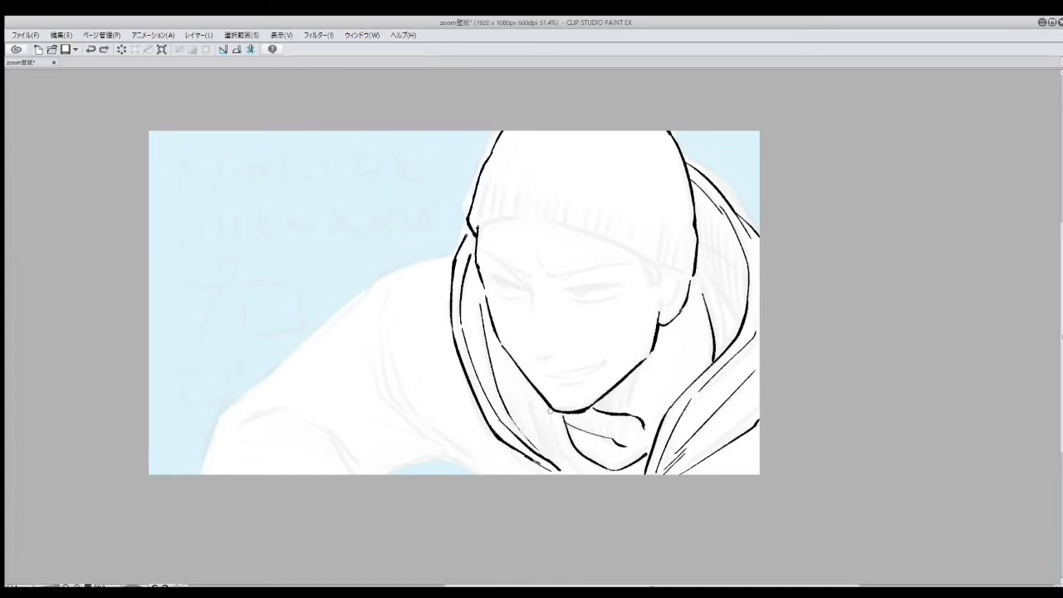
{"action": "key", "text": "ctrl+z"}
{"action": "left_click_drag", "start_coordinate": [548, 410], "coordinate": [580, 473]}
{"action": "mouse_move", "coordinate": [519, 377]}
{"action": "left_mouse_down"}
{"action": "mouse_move", "coordinate": [566, 474]}
{"action": "mouse_move", "coordinate": [551, 439]}
{"action": "mouse_move", "coordinate": [565, 475]}
{"action": "mouse_move", "coordinate": [553, 483]}
{"action": "left_mouse_up"}
{"action": "key", "text": "ctrl+z"}
{"action": "key", "text": "ctrl+z"}
Step: Ink the near shoulder's jacket folds and the jacket edge around the gap under the arm
{"action": "mouse_move", "coordinate": [392, 342]}
{"action": "left_mouse_down"}
{"action": "mouse_move", "coordinate": [478, 474]}
{"action": "mouse_move", "coordinate": [400, 414]}
{"action": "mouse_move", "coordinate": [442, 452]}
{"action": "left_mouse_up"}
{"action": "key", "text": "ctrl+z"}
{"action": "key", "text": "ctrl+z"}
{"action": "left_click_drag", "start_coordinate": [379, 432], "coordinate": [470, 473]}
{"action": "left_click_drag", "start_coordinate": [437, 458], "coordinate": [392, 473]}
Step: Tilt the canvas and ink the near arm and shoulder contour up to the hood
{"action": "left_click_drag", "start_coordinate": [814, 166], "coordinate": [853, 81]}
{"action": "mouse_move", "coordinate": [420, 387]}
{"action": "left_mouse_down"}
{"action": "mouse_move", "coordinate": [472, 317]}
{"action": "mouse_move", "coordinate": [500, 292]}
{"action": "mouse_move", "coordinate": [521, 339]}
{"action": "left_mouse_up"}
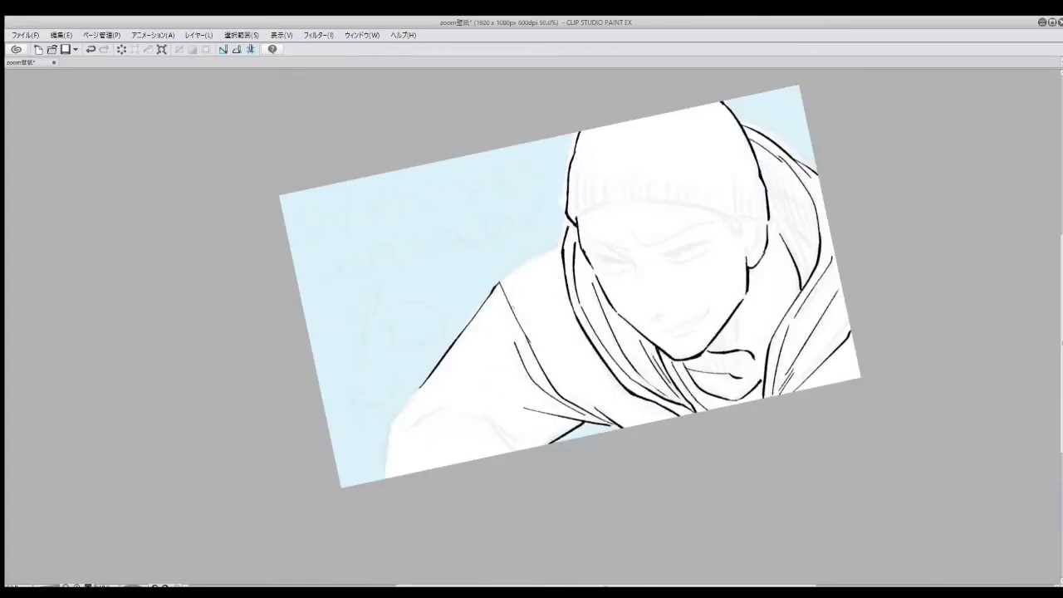
{"action": "key", "text": "ctrl+z"}
{"action": "key", "text": "ctrl+z"}
{"action": "mouse_move", "coordinate": [505, 284]}
{"action": "left_mouse_down"}
{"action": "mouse_move", "coordinate": [522, 337]}
{"action": "mouse_move", "coordinate": [544, 249]}
{"action": "left_mouse_up"}
{"action": "key", "text": "ctrl+z"}
{"action": "key", "text": "ctrl+z"}
{"action": "left_click_drag", "start_coordinate": [500, 283], "coordinate": [565, 237]}
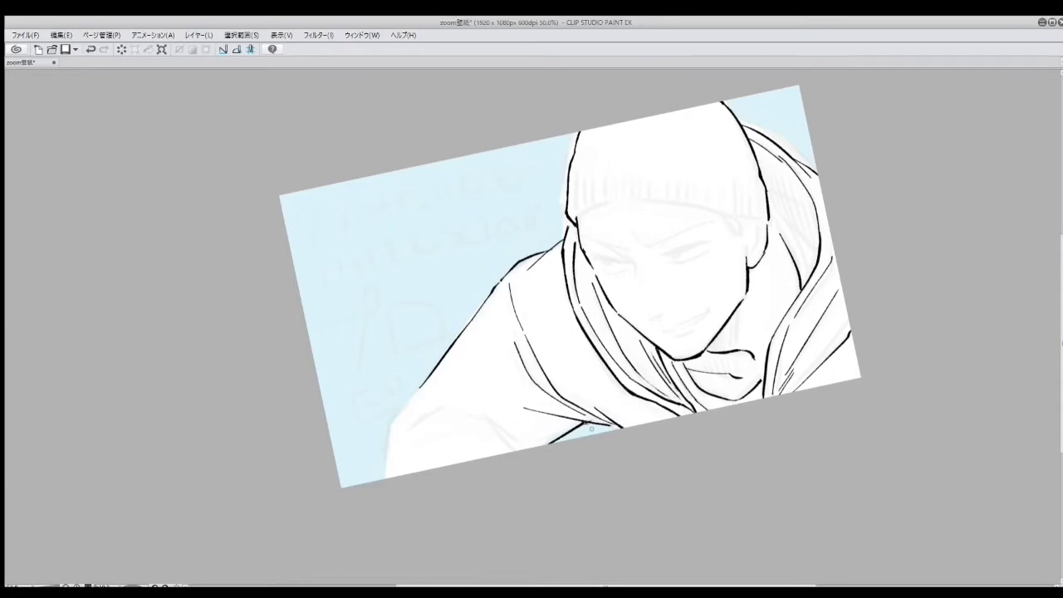
Step: Ink the sleeve's outer elbow contour and the curved fold lines across the sleeve at the canvas's lower edge
{"action": "key", "text": "ctrl+z"}
{"action": "left_click_drag", "start_coordinate": [619, 427], "coordinate": [615, 428]}
{"action": "mouse_move", "coordinate": [400, 434]}
{"action": "left_mouse_down"}
{"action": "mouse_move", "coordinate": [457, 407]}
{"action": "mouse_move", "coordinate": [522, 450]}
{"action": "left_mouse_up"}
{"action": "key", "text": "ctrl+z"}
{"action": "key", "text": "ctrl+z"}
{"action": "mouse_move", "coordinate": [388, 449]}
{"action": "left_mouse_down"}
{"action": "mouse_move", "coordinate": [383, 484]}
{"action": "mouse_move", "coordinate": [420, 386]}
{"action": "left_mouse_up"}
{"action": "key", "text": "ctrl+@"}
{"action": "key", "text": "ctrl+z"}
Step: Add the shoulder seam line plus short hatching in the jacket folds beside the hood's lower edge
{"action": "left_click_drag", "start_coordinate": [547, 389], "coordinate": [581, 429]}
{"action": "key", "text": "ctrl+z"}
{"action": "mouse_move", "coordinate": [572, 268]}
{"action": "left_mouse_down"}
{"action": "mouse_move", "coordinate": [522, 295]}
{"action": "mouse_move", "coordinate": [568, 307]}
{"action": "left_mouse_up"}
{"action": "key", "text": "ctrl+z"}
{"action": "left_click_drag", "start_coordinate": [623, 420], "coordinate": [648, 445]}
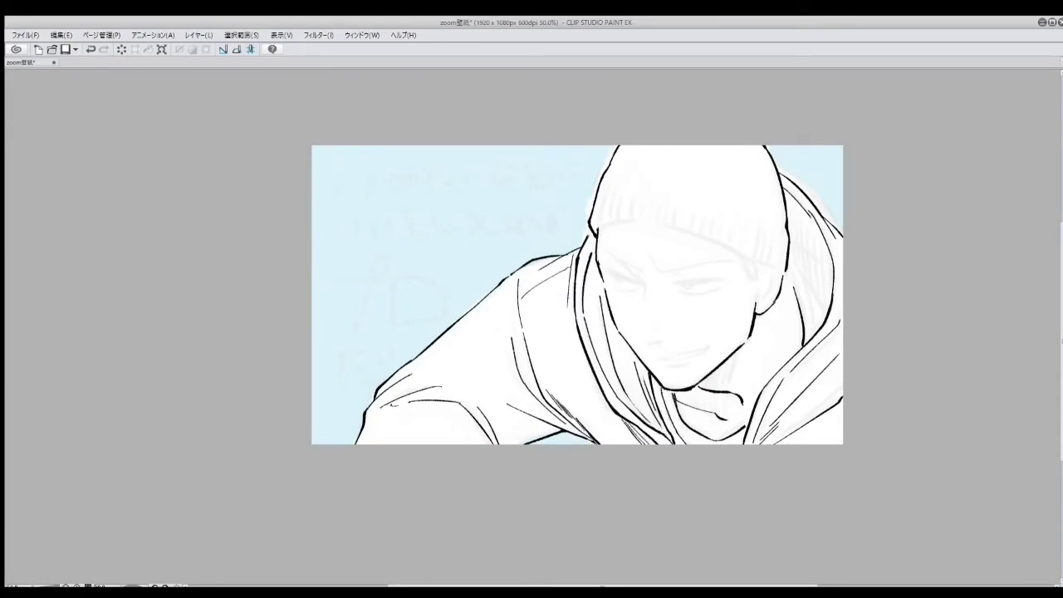
Step: Hatch shadows inside the neck collar below the chin and inside the hood just below the ear
{"action": "left_click_drag", "start_coordinate": [673, 392], "coordinate": [683, 421]}
{"action": "left_click_drag", "start_coordinate": [741, 400], "coordinate": [736, 418]}
{"action": "key", "text": "ctrl+z"}
{"action": "left_click_drag", "start_coordinate": [781, 271], "coordinate": [780, 293]}
{"action": "key", "text": "ctrl+z"}
{"action": "key", "text": "ctrl+z"}
{"action": "key", "text": "ctrl+z"}
{"action": "mouse_move", "coordinate": [793, 275]}
{"action": "left_mouse_down"}
{"action": "mouse_move", "coordinate": [785, 303]}
{"action": "mouse_move", "coordinate": [803, 334]}
{"action": "left_mouse_up"}
{"action": "key", "text": "ctrl+z"}
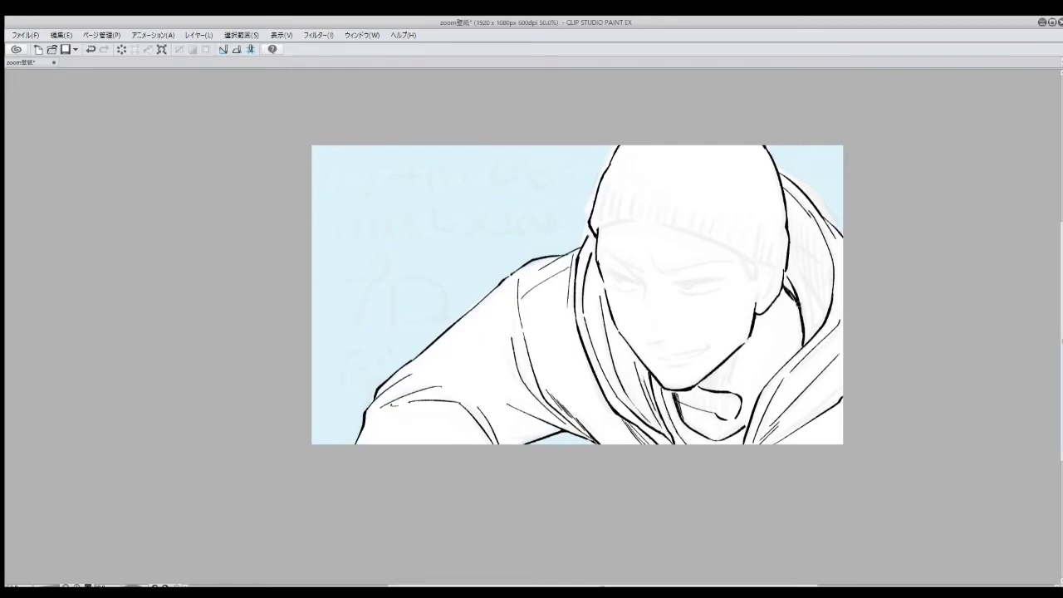
Step: Darken the hood's inner folds beside the chin with extra strokes
{"action": "scroll", "coordinate": [608, 271], "scroll_direction": "up", "scroll_amount": 1}
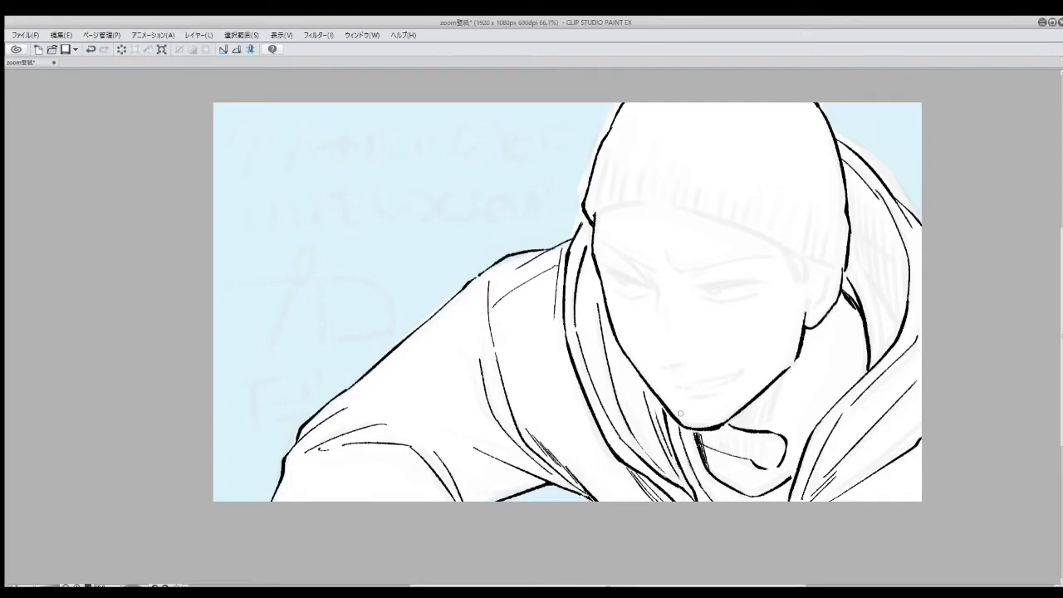
{"action": "scroll", "coordinate": [805, 314], "scroll_direction": "down", "scroll_amount": 1}
{"action": "left_click_drag", "start_coordinate": [700, 387], "coordinate": [720, 442]}
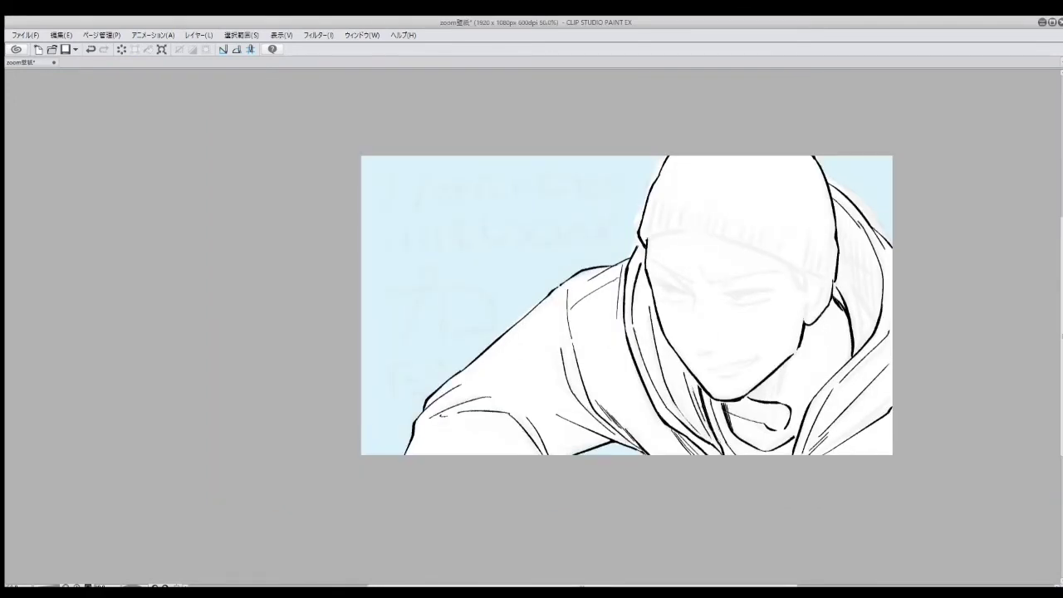
{"action": "left_click_drag", "start_coordinate": [671, 379], "coordinate": [694, 409]}
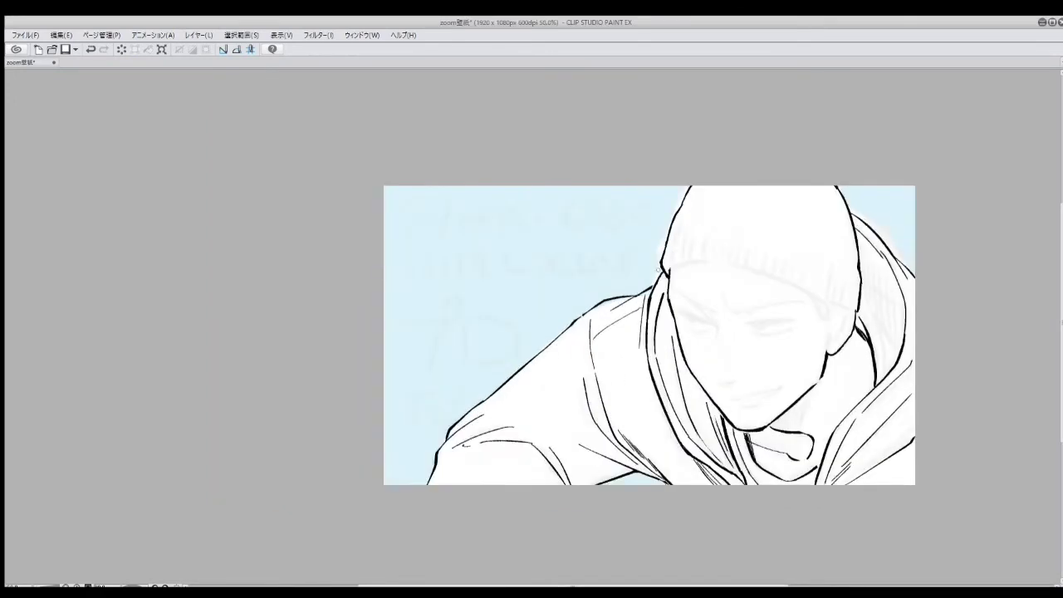
Step: Rotate the canvas and ink the beanie cuff's lower edge across the forehead and its upper fold line
{"action": "left_click_drag", "start_coordinate": [698, 232], "coordinate": [814, 124]}
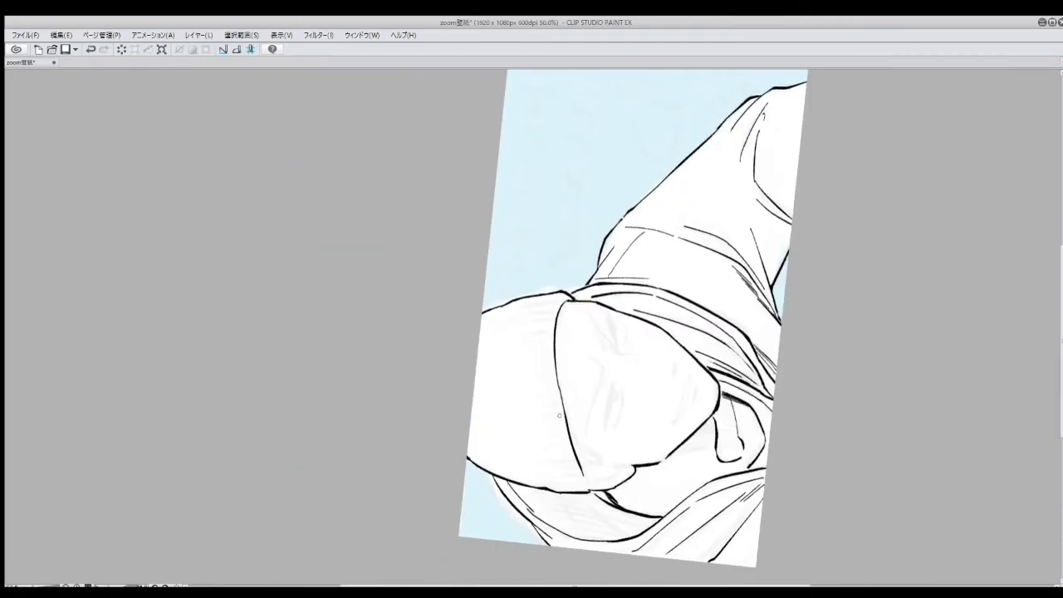
{"action": "key", "text": "ctrl+z"}
{"action": "left_click_drag", "start_coordinate": [561, 384], "coordinate": [590, 482]}
{"action": "key", "text": "ctrl+z"}
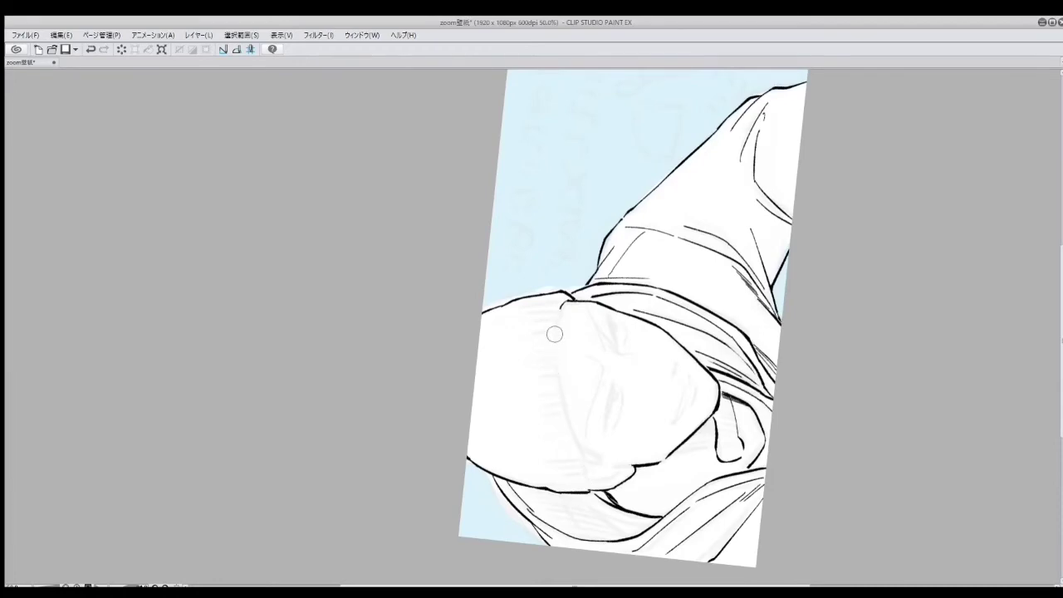
{"action": "mouse_move", "coordinate": [553, 332]}
{"action": "left_mouse_down"}
{"action": "mouse_move", "coordinate": [569, 446]}
{"action": "mouse_move", "coordinate": [570, 437]}
{"action": "mouse_move", "coordinate": [592, 489]}
{"action": "left_mouse_up"}
{"action": "left_click_drag", "start_coordinate": [814, 124], "coordinate": [883, 72]}
{"action": "key", "text": "ctrl+@"}
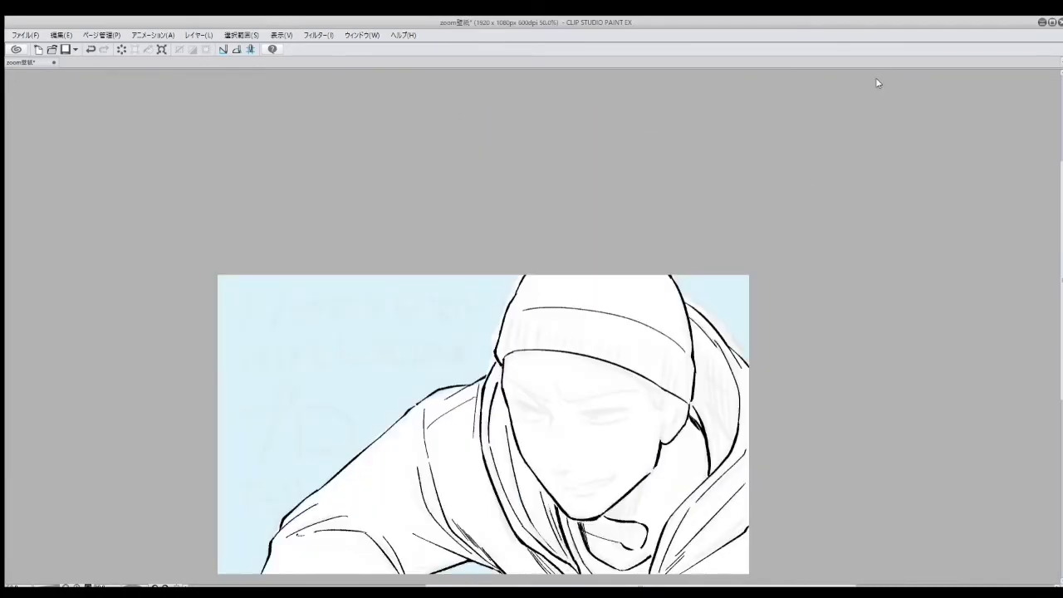
Step: Mesh-transform the selected upper cuff line so its ends reach the beanie's outline
{"action": "key", "text": "ctrl+shift+t"}
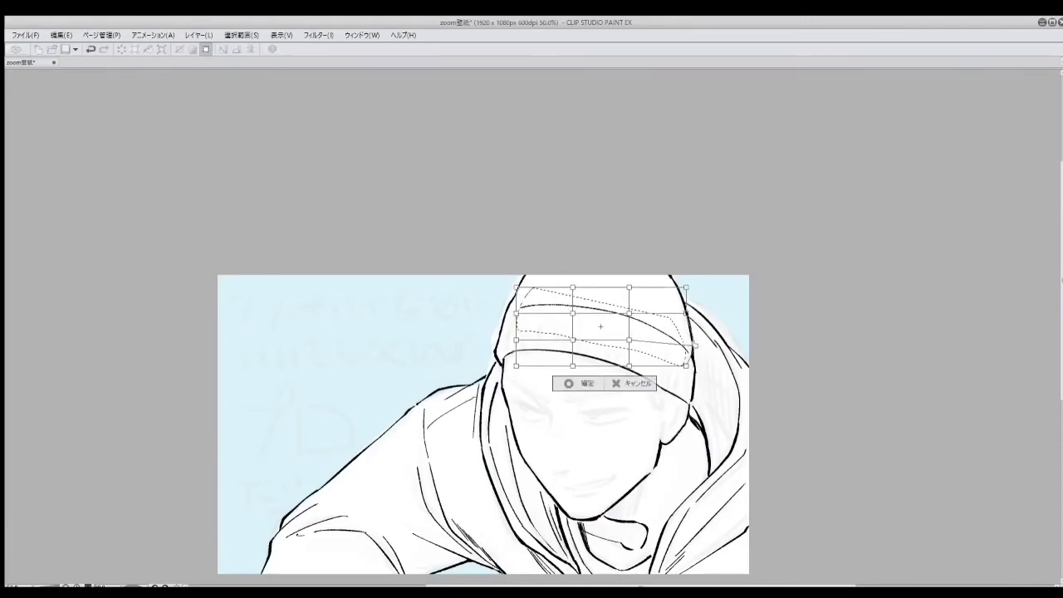
{"action": "mouse_move", "coordinate": [514, 316]}
{"action": "left_mouse_down"}
{"action": "mouse_move", "coordinate": [504, 318]}
{"action": "mouse_move", "coordinate": [513, 296]}
{"action": "left_mouse_up"}
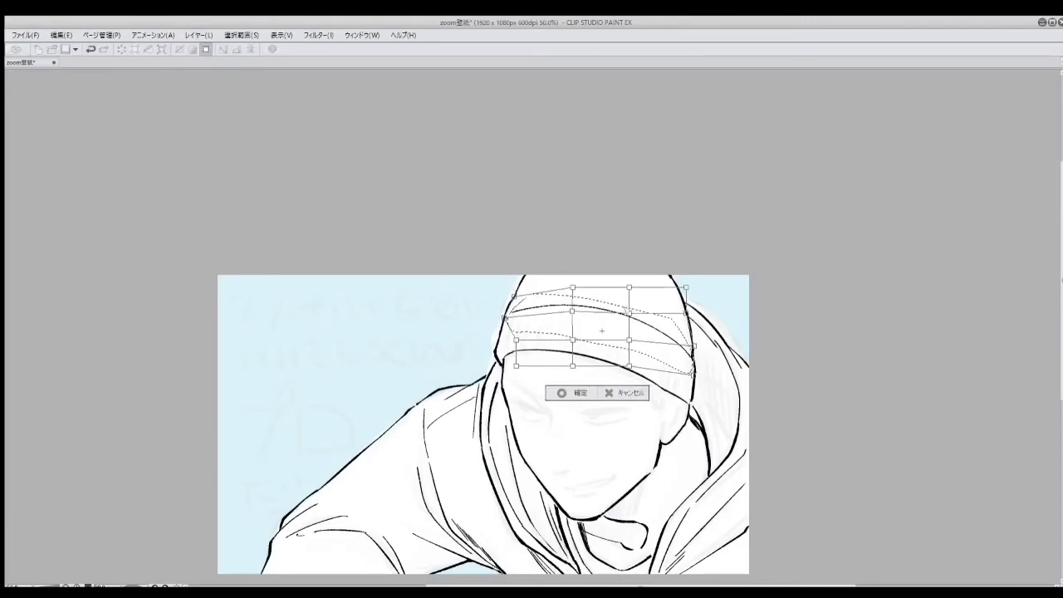
{"action": "left_click_drag", "start_coordinate": [629, 314], "coordinate": [629, 309]}
{"action": "key", "text": "Return"}
{"action": "scroll", "coordinate": [527, 324], "scroll_direction": "down", "scroll_amount": 2}
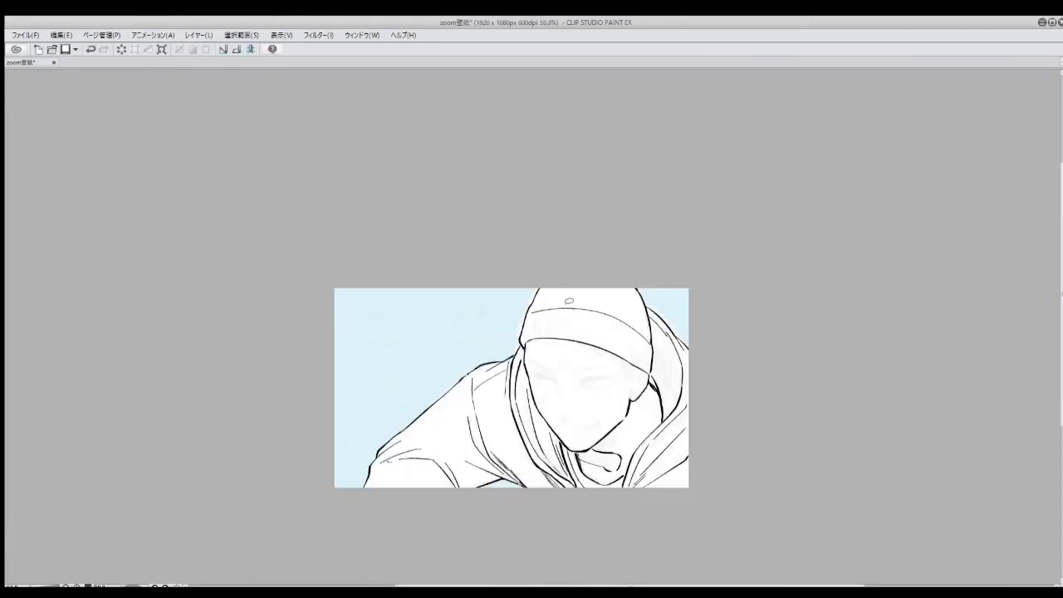
{"action": "scroll", "coordinate": [527, 324], "scroll_direction": "up", "scroll_amount": 2}
Step: Redraw the end of the upper cuff line away from the ear so it meets the beanie's outline
{"action": "left_click_drag", "start_coordinate": [944, 157], "coordinate": [540, 324]}
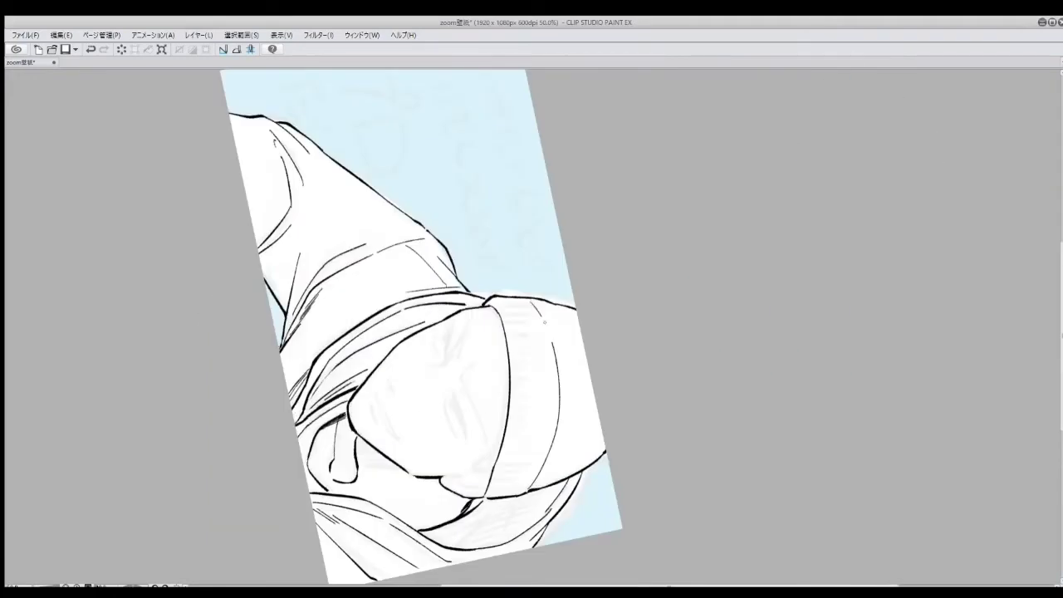
{"action": "key", "text": "ctrl+@"}
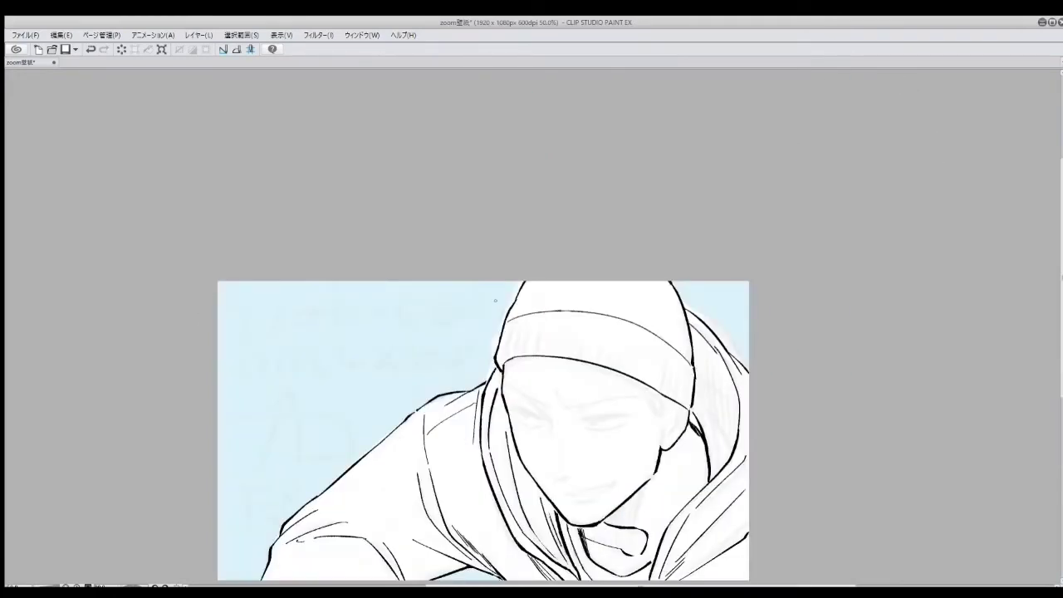
{"action": "key", "text": "ctrl+z"}
{"action": "key", "text": "ctrl+z"}
{"action": "key", "text": "ctrl+y"}
{"action": "key", "text": "ctrl+y"}
Step: Ink the sideburn and the hair strokes in front of the ear, plus the first rib on the cuff
{"action": "key", "text": "asciicircum"}
{"action": "key", "text": "asciicircum"}
{"action": "key", "text": "asciicircum"}
{"action": "key", "text": "asciicircum"}
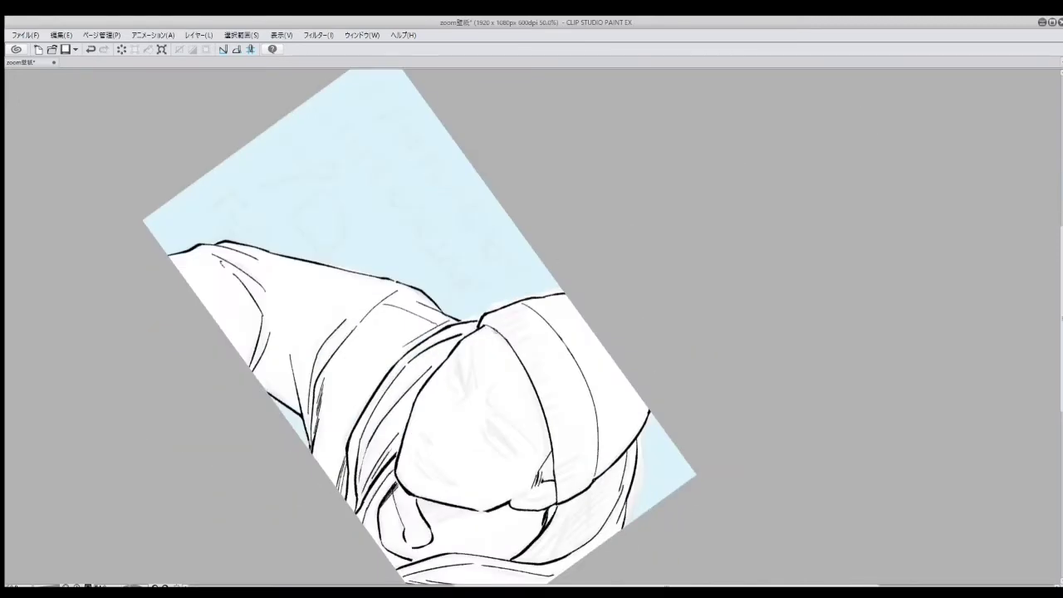
{"action": "key", "text": "minus"}
{"action": "key", "text": "minus"}
{"action": "key", "text": "minus"}
{"action": "key", "text": "minus"}
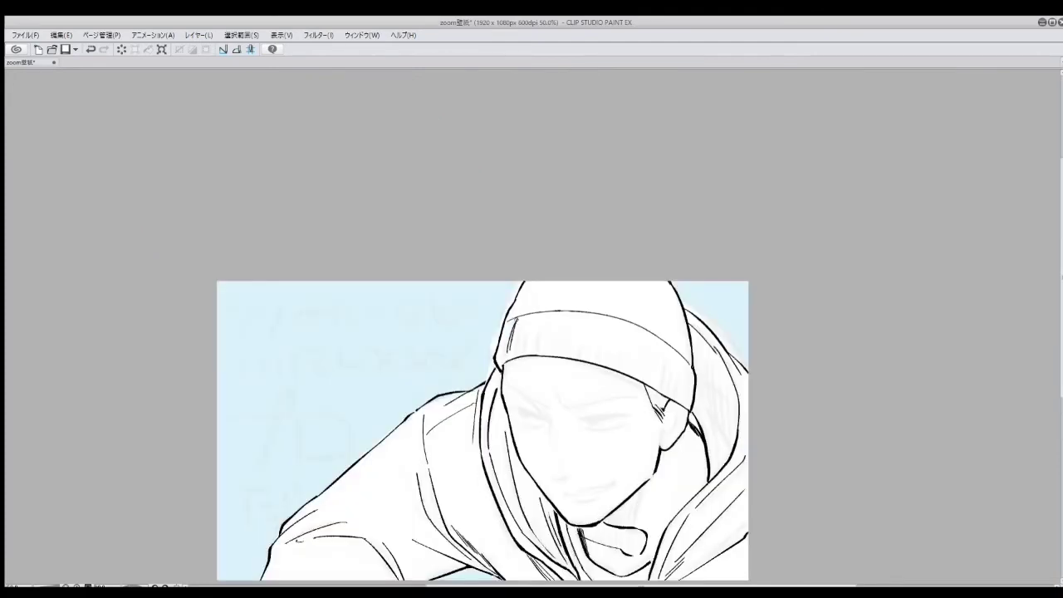
Step: Ink the paired vertical rib lines across the beanie's cuff, mirroring the view for the ear side
{"action": "left_click_drag", "start_coordinate": [542, 314], "coordinate": [535, 351]}
{"action": "mouse_move", "coordinate": [562, 321]}
{"action": "left_mouse_down"}
{"action": "mouse_move", "coordinate": [556, 349]}
{"action": "mouse_move", "coordinate": [583, 355]}
{"action": "left_mouse_up"}
{"action": "key", "text": "ctrl+z"}
{"action": "left_click_drag", "start_coordinate": [616, 321], "coordinate": [602, 364]}
{"action": "key", "text": "h"}
{"action": "left_click_drag", "start_coordinate": [444, 331], "coordinate": [430, 373]}
{"action": "mouse_move", "coordinate": [419, 341]}
{"action": "left_mouse_down"}
{"action": "mouse_move", "coordinate": [411, 381]}
{"action": "mouse_move", "coordinate": [379, 407]}
{"action": "left_mouse_up"}
{"action": "key", "text": "ctrl+z"}
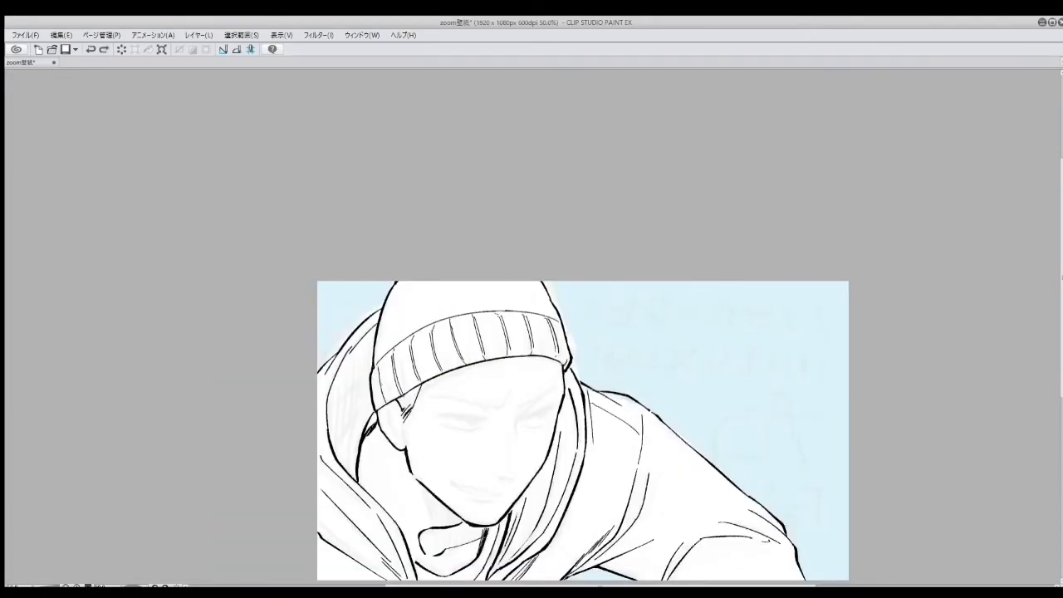
{"action": "left_click_drag", "start_coordinate": [387, 362], "coordinate": [378, 406]}
Step: Ink the curved knit rib lines across the beanie's crown above the cuff
{"action": "mouse_move", "coordinate": [404, 282]}
{"action": "left_mouse_down"}
{"action": "mouse_move", "coordinate": [395, 344]}
{"action": "mouse_move", "coordinate": [414, 329]}
{"action": "left_mouse_up"}
{"action": "key", "text": "ctrl+z"}
{"action": "mouse_move", "coordinate": [454, 286]}
{"action": "left_mouse_down"}
{"action": "mouse_move", "coordinate": [450, 318]}
{"action": "mouse_move", "coordinate": [433, 320]}
{"action": "left_mouse_up"}
{"action": "key", "text": "ctrl+z"}
{"action": "key", "text": "ctrl+z"}
{"action": "left_click_drag", "start_coordinate": [453, 283], "coordinate": [450, 316]}
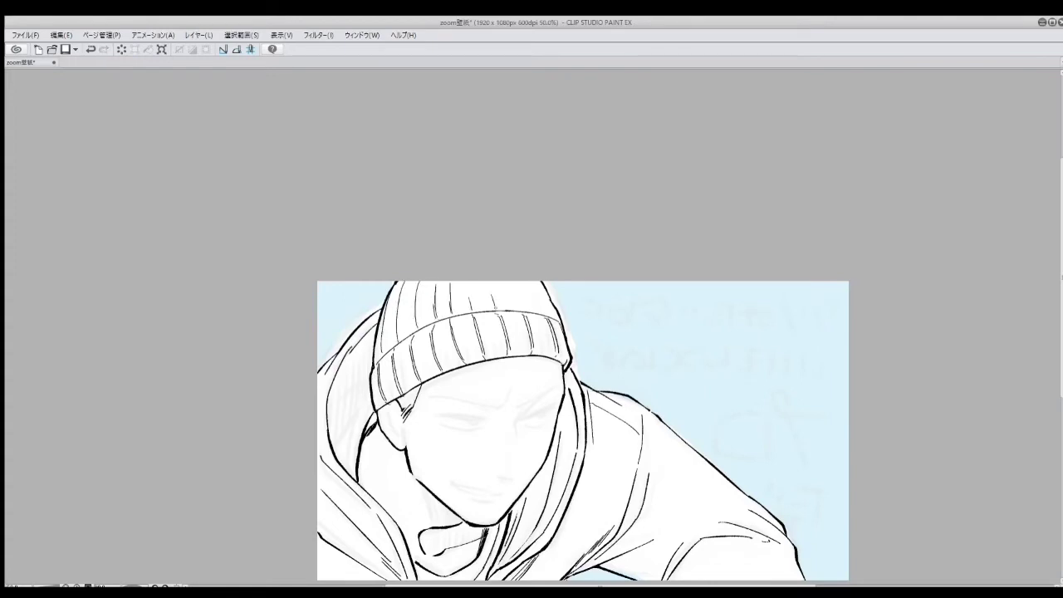
{"action": "left_click_drag", "start_coordinate": [536, 280], "coordinate": [555, 314]}
{"action": "key", "text": "h"}
{"action": "key", "text": "ctrl+z"}
{"action": "mouse_move", "coordinate": [668, 295]}
{"action": "left_mouse_down"}
{"action": "mouse_move", "coordinate": [673, 346]}
{"action": "mouse_move", "coordinate": [689, 353]}
{"action": "left_mouse_up"}
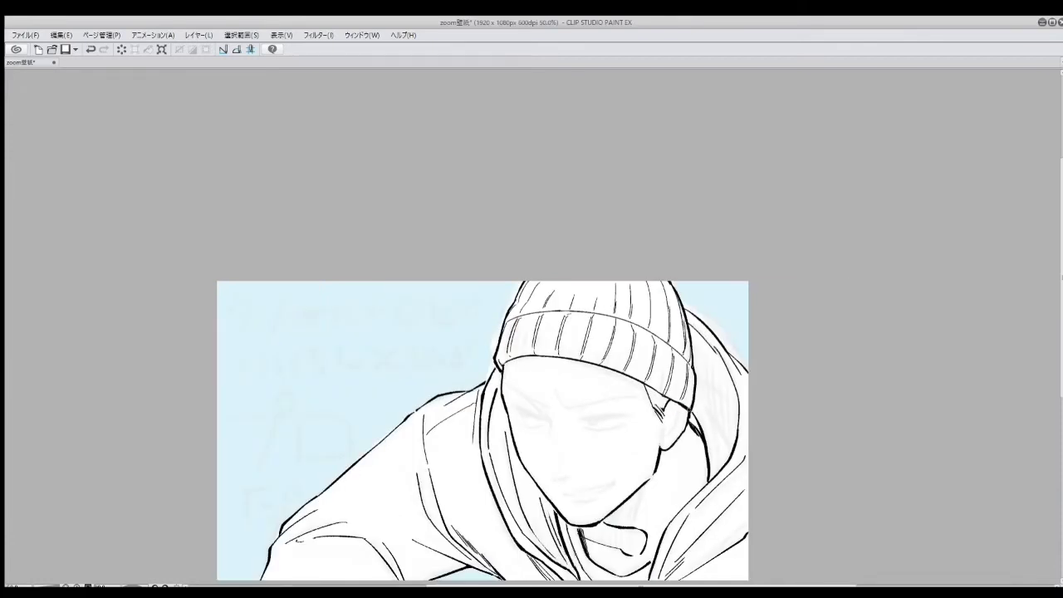
Step: Select the beanie's outline on the ear side and transform it slightly outward
{"action": "scroll", "coordinate": [690, 399], "scroll_direction": "down", "scroll_amount": 1}
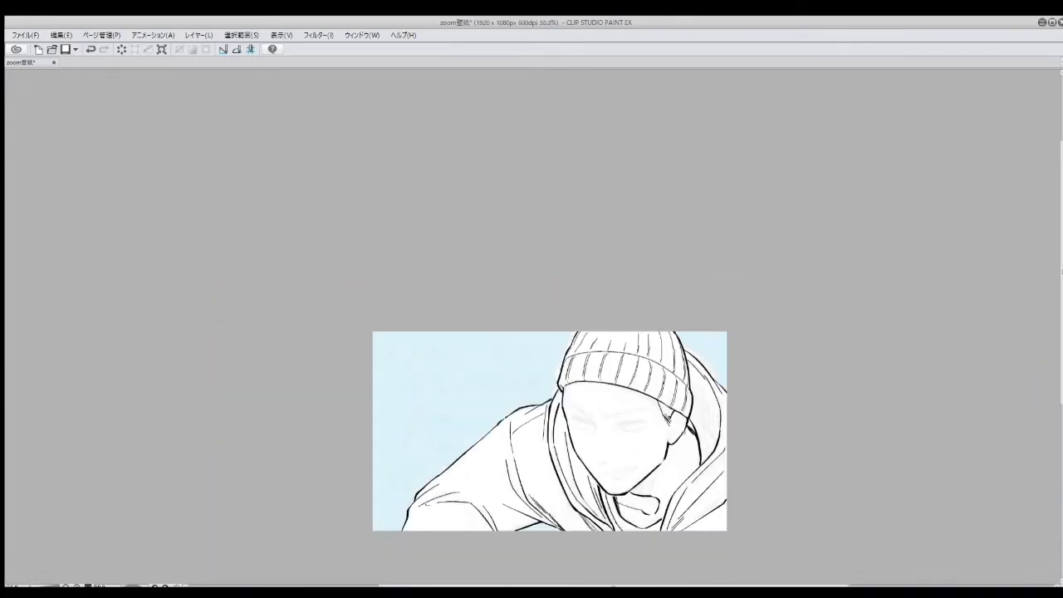
{"action": "key", "text": "h"}
{"action": "scroll", "coordinate": [548, 432], "scroll_direction": "up", "scroll_amount": 1}
{"action": "left_click_drag", "start_coordinate": [402, 280], "coordinate": [370, 370]}
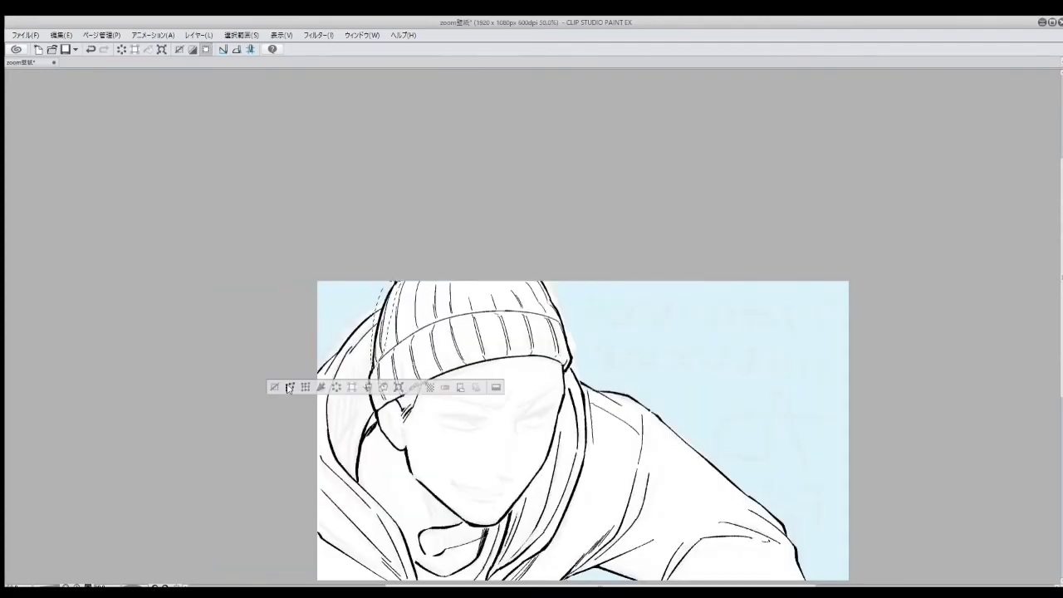
{"action": "key", "text": "ctrl+t"}
{"action": "key", "text": "h"}
{"action": "key", "text": "Return"}
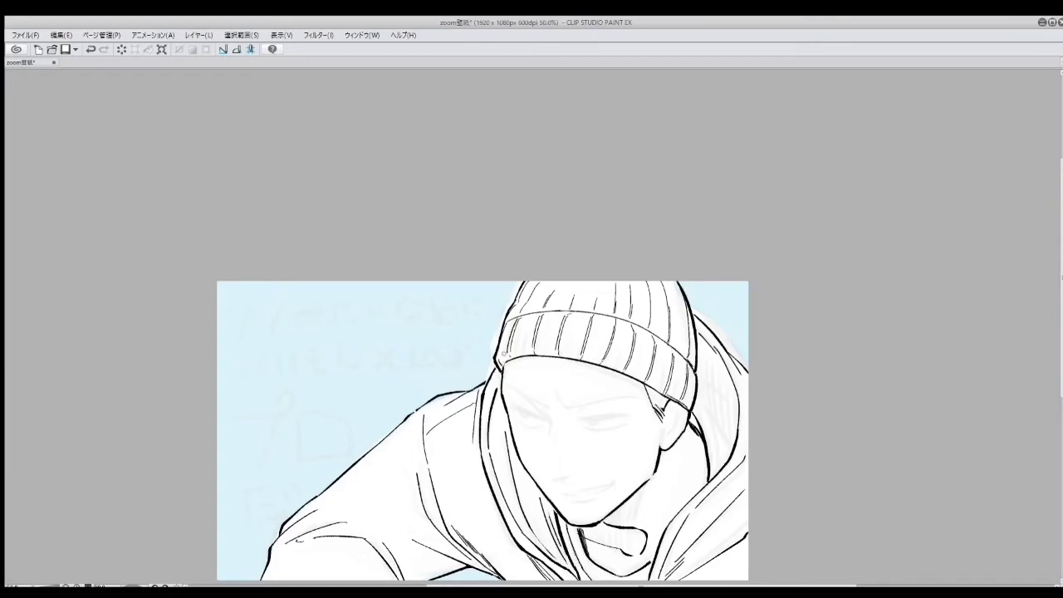
Step: Ink both eyebrows, the frown crease between them and the upper eyelid of the eye beside the hood
{"action": "scroll", "coordinate": [506, 356], "scroll_direction": "down", "scroll_amount": 1}
{"action": "scroll", "coordinate": [507, 356], "scroll_direction": "up", "scroll_amount": 2}
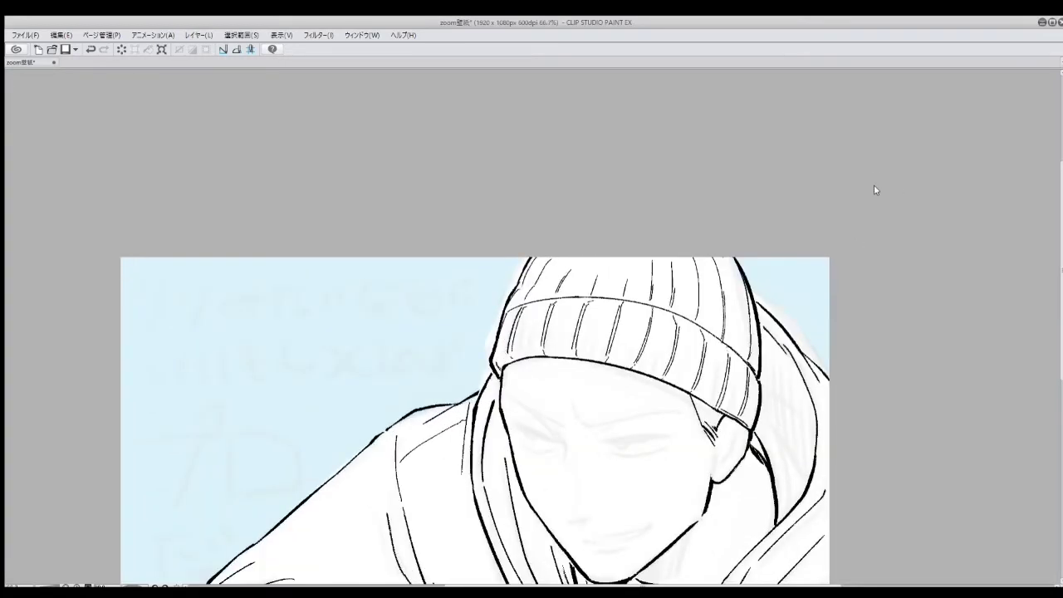
{"action": "left_click_drag", "start_coordinate": [502, 398], "coordinate": [548, 425]}
{"action": "left_click_drag", "start_coordinate": [864, 100], "coordinate": [818, 50]}
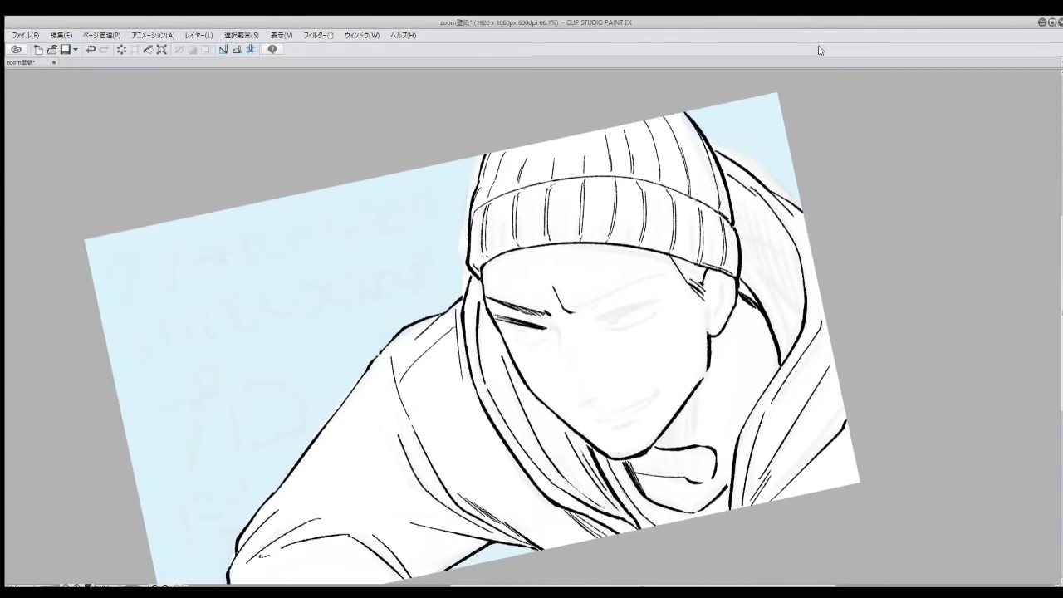
{"action": "key", "text": "minus"}
{"action": "left_click_drag", "start_coordinate": [570, 295], "coordinate": [629, 243]}
{"action": "key", "text": "ctrl+z"}
{"action": "left_click_drag", "start_coordinate": [572, 294], "coordinate": [633, 241]}
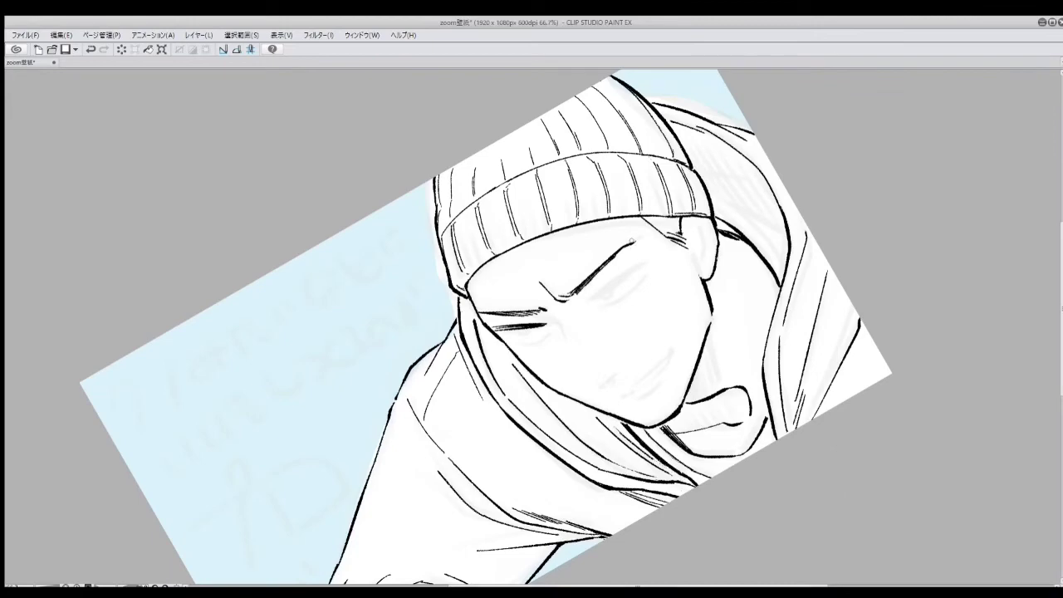
Step: Ink the ear-side upper eyelid, both irises and lower lids, and the shadow line along the nose bridge
{"action": "left_click_drag", "start_coordinate": [590, 299], "coordinate": [635, 266]}
{"action": "key", "text": "asciicircum"}
{"action": "key", "text": "asciicircum"}
{"action": "key", "text": "asciicircum"}
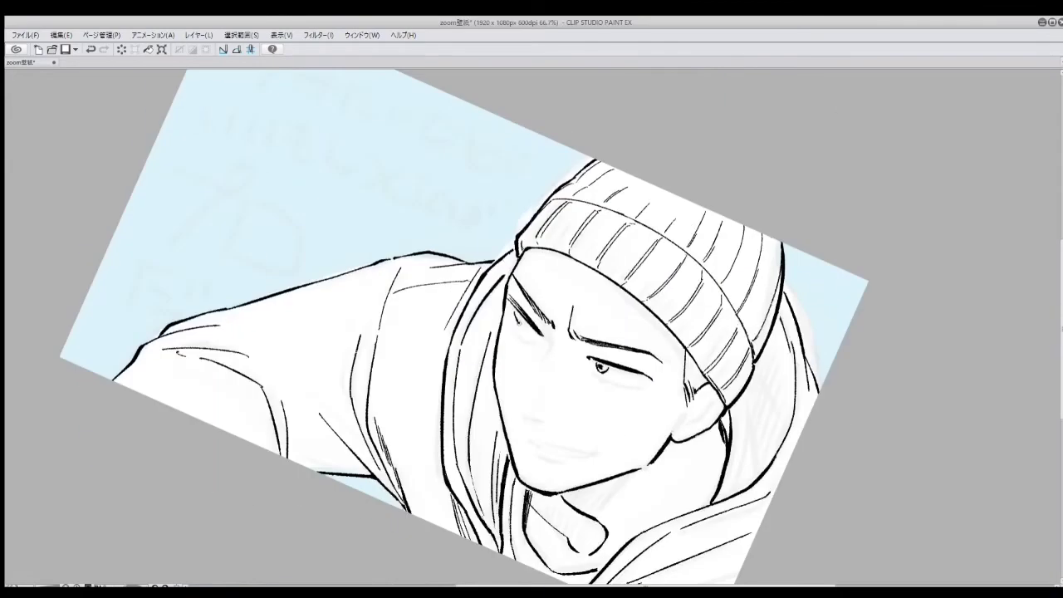
{"action": "left_click_drag", "start_coordinate": [515, 320], "coordinate": [521, 339]}
{"action": "left_click_drag", "start_coordinate": [604, 380], "coordinate": [651, 384]}
{"action": "key", "text": "ctrl+z"}
{"action": "left_click_drag", "start_coordinate": [590, 355], "coordinate": [638, 365]}
{"action": "left_click_drag", "start_coordinate": [513, 296], "coordinate": [548, 337]}
{"action": "left_click_drag", "start_coordinate": [540, 317], "coordinate": [557, 384]}
{"action": "key", "text": "ctrl+@"}
{"action": "left_click_drag", "start_coordinate": [500, 314], "coordinate": [525, 324]}
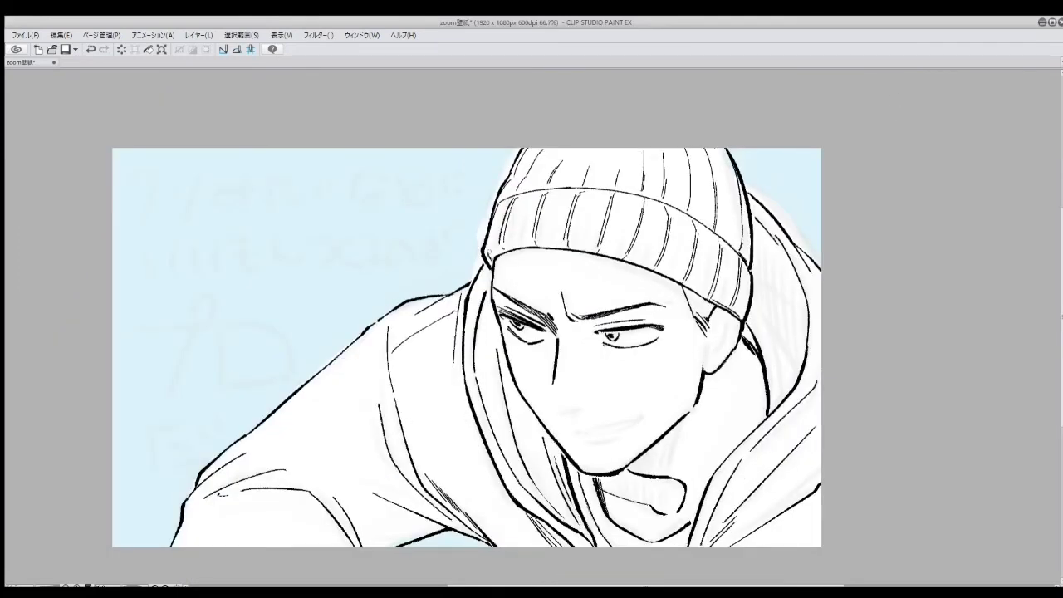
Step: Redraw the nose bridge line and ink the nostril and the smirking mouth
{"action": "left_click_drag", "start_coordinate": [556, 409], "coordinate": [582, 416]}
{"action": "key", "text": "ctrl+z"}
{"action": "left_click_drag", "start_coordinate": [554, 338], "coordinate": [560, 384]}
{"action": "key", "text": "ctrl+z"}
{"action": "left_click_drag", "start_coordinate": [558, 343], "coordinate": [560, 381]}
{"action": "key", "text": "minus"}
{"action": "key", "text": "minus"}
{"action": "mouse_move", "coordinate": [640, 344]}
{"action": "left_mouse_down"}
{"action": "mouse_move", "coordinate": [692, 290]}
{"action": "mouse_move", "coordinate": [656, 342]}
{"action": "mouse_move", "coordinate": [692, 292]}
{"action": "left_mouse_up"}
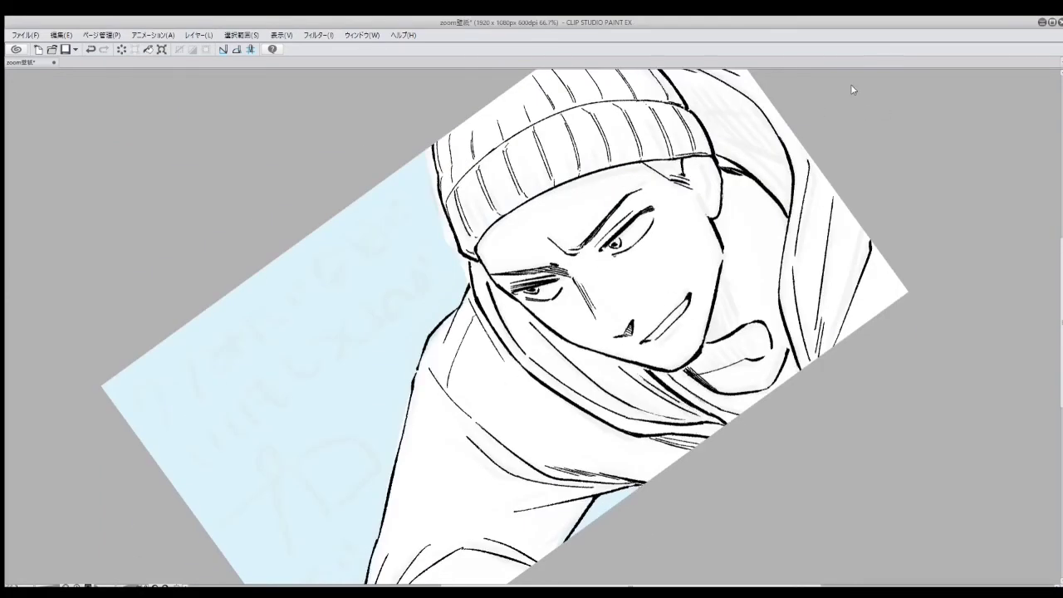
Step: Rework the upper eyelid and its crease on the ear-side eye with the canvas rotated
{"action": "key", "text": "asciicircum"}
{"action": "key", "text": "asciicircum"}
{"action": "key", "text": "asciicircum"}
{"action": "key", "text": "asciicircum"}
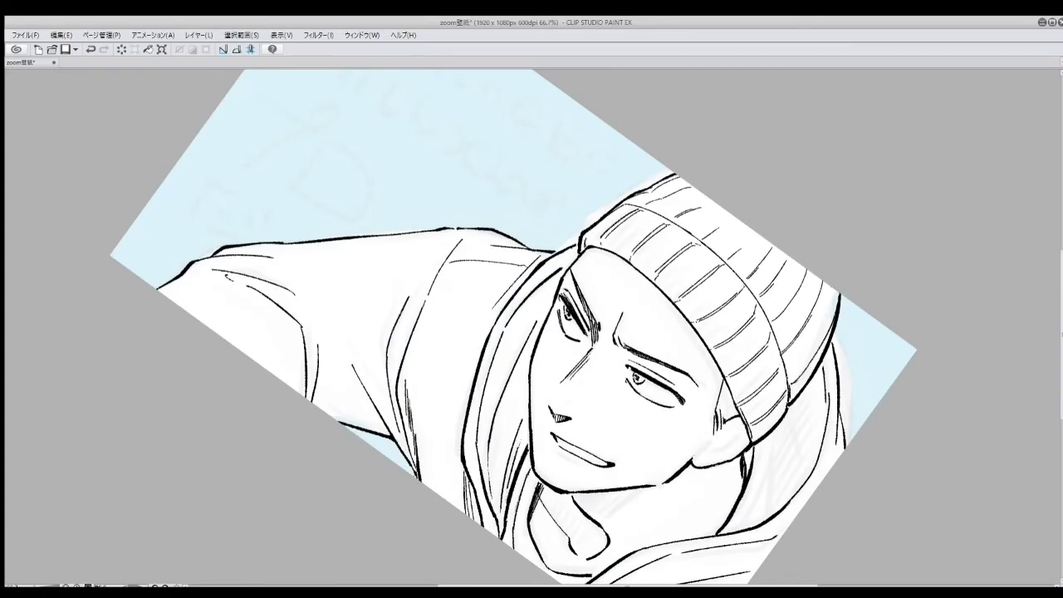
{"action": "key", "text": "ctrl+z"}
{"action": "left_click_drag", "start_coordinate": [629, 364], "coordinate": [690, 397]}
{"action": "key", "text": "at"}
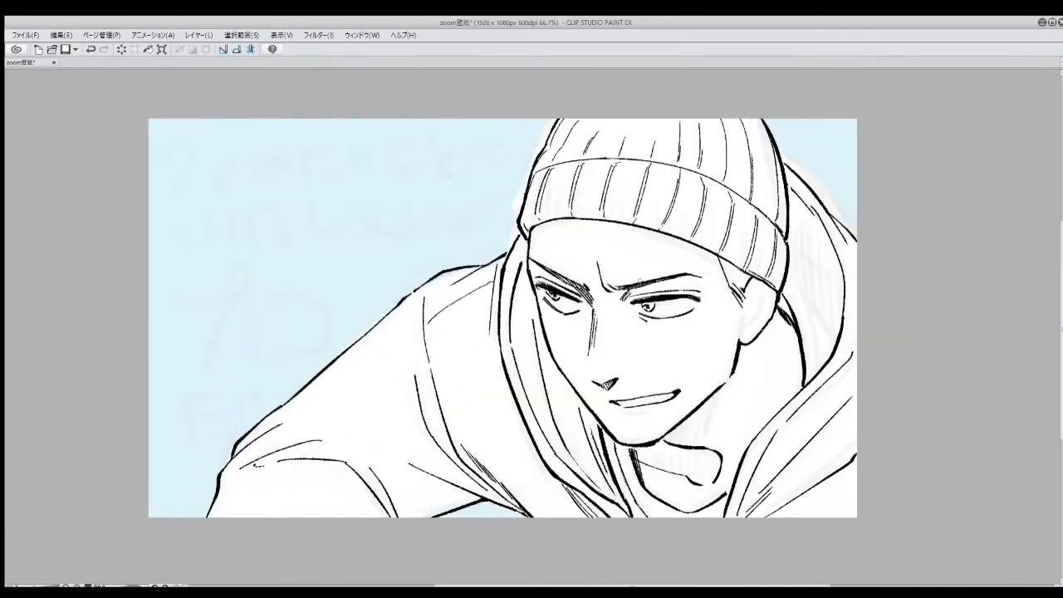
Step: Ink the shadow under the lower lip, the frown crease, the temple hatching and the jaw below the ear
{"action": "left_click_drag", "start_coordinate": [633, 407], "coordinate": [658, 417]}
{"action": "key", "text": "ctrl+z"}
{"action": "left_click_drag", "start_coordinate": [594, 258], "coordinate": [599, 282]}
{"action": "left_click_drag", "start_coordinate": [710, 264], "coordinate": [716, 295]}
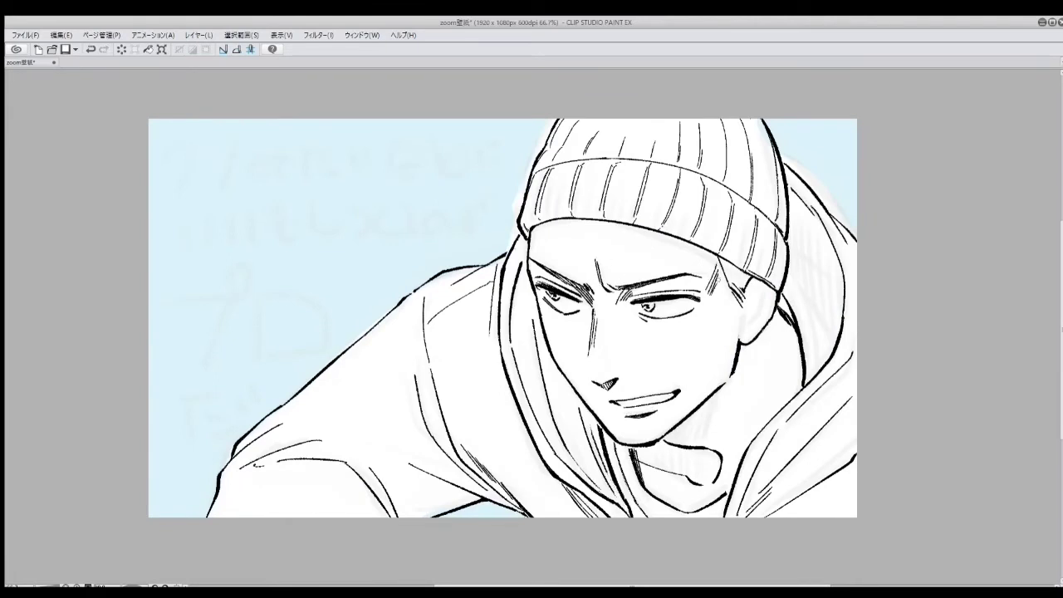
{"action": "key", "text": "h"}
{"action": "left_click_drag", "start_coordinate": [327, 334], "coordinate": [331, 373]}
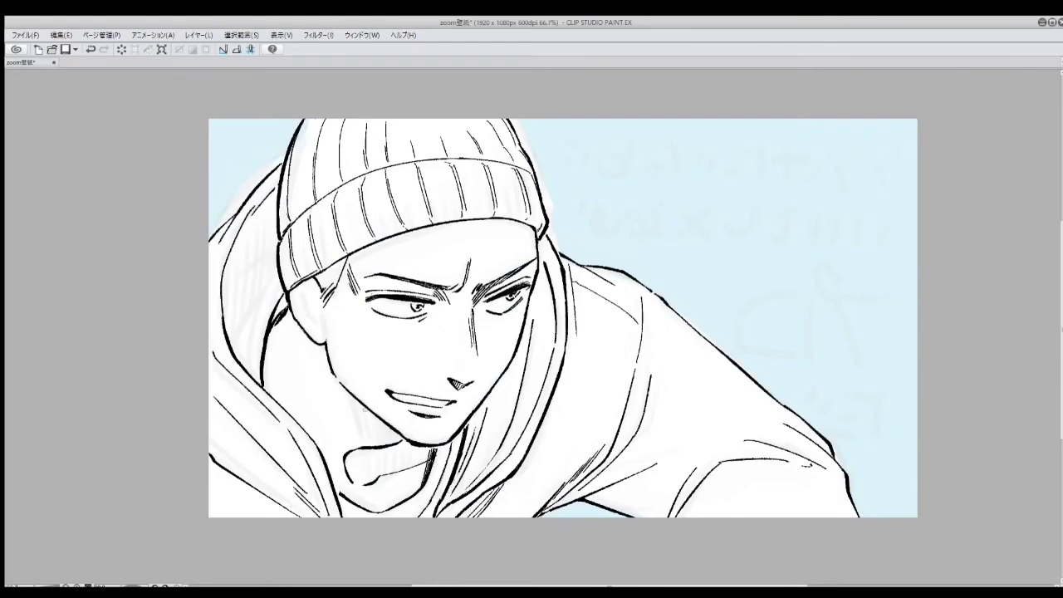
{"action": "scroll", "coordinate": [823, 105], "scroll_direction": "down", "scroll_amount": 2}
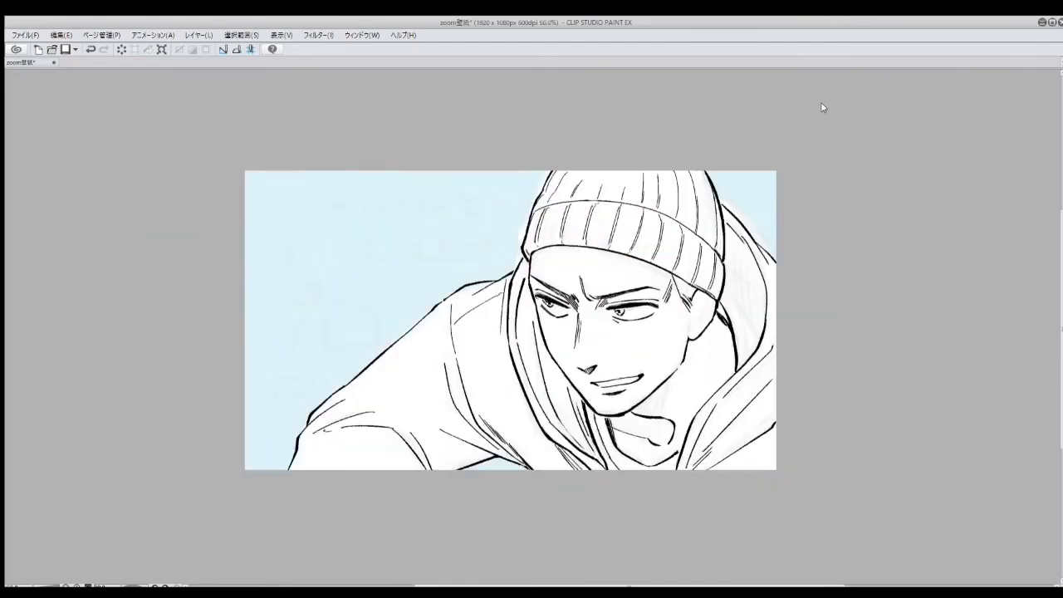
{"action": "scroll", "coordinate": [824, 104], "scroll_direction": "up", "scroll_amount": 3}
{"action": "left_click_drag", "start_coordinate": [823, 105], "coordinate": [857, 82]}
{"action": "key", "text": "^"}
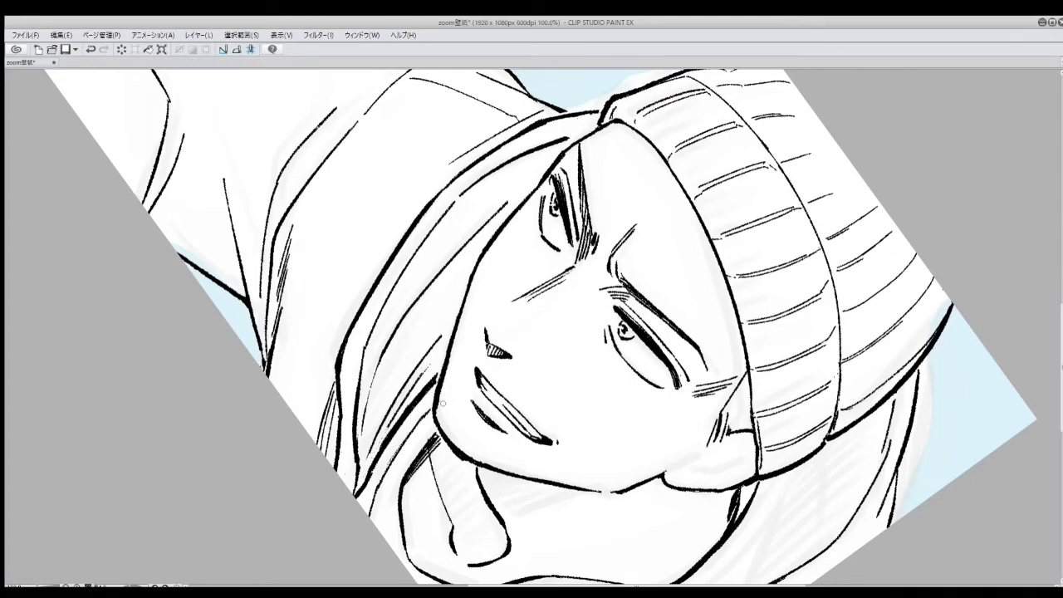
{"action": "key", "text": "@"}
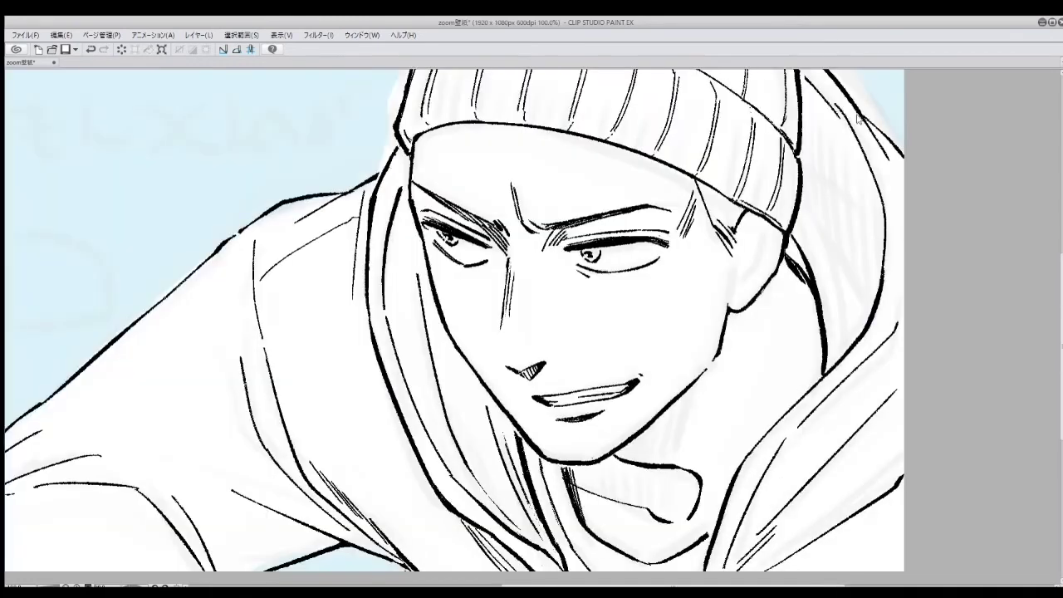
{"action": "scroll", "coordinate": [716, 326], "scroll_direction": "down", "scroll_amount": 1}
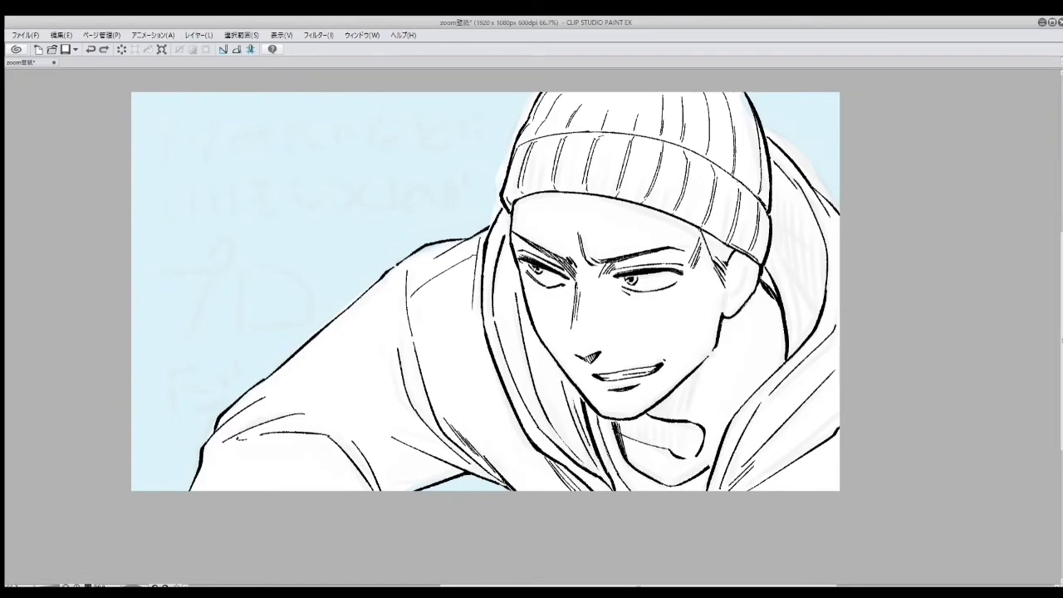
Step: Ink the inner folds of the ear and hatch the shadow under the jaw and on the neck
{"action": "mouse_move", "coordinate": [731, 258]}
{"action": "left_mouse_down"}
{"action": "mouse_move", "coordinate": [741, 298]}
{"action": "mouse_move", "coordinate": [753, 268]}
{"action": "left_mouse_up"}
{"action": "scroll", "coordinate": [731, 274], "scroll_direction": "down", "scroll_amount": 2}
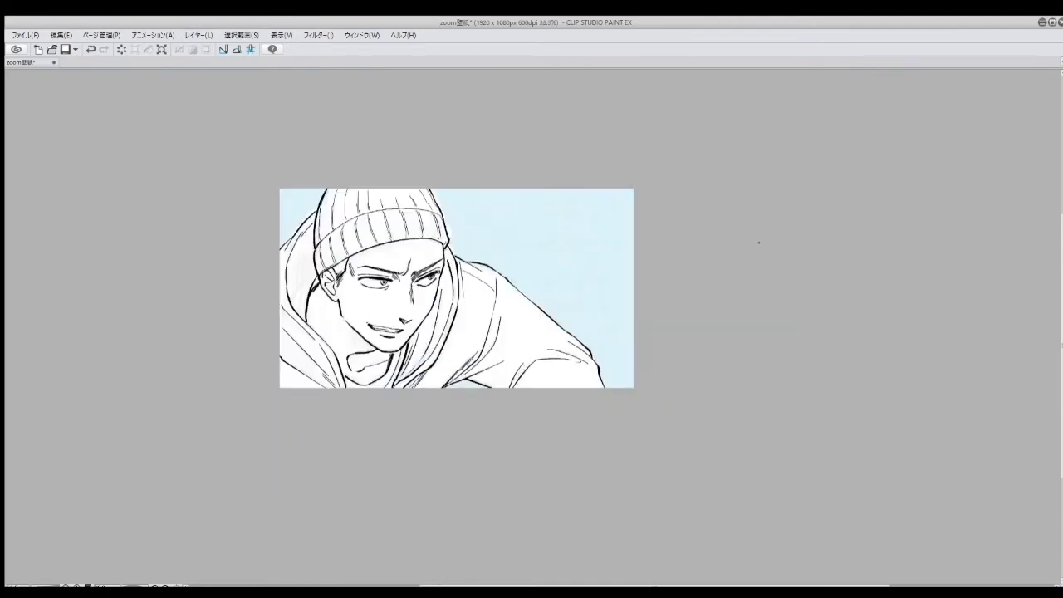
{"action": "scroll", "coordinate": [731, 274], "scroll_direction": "up", "scroll_amount": 1}
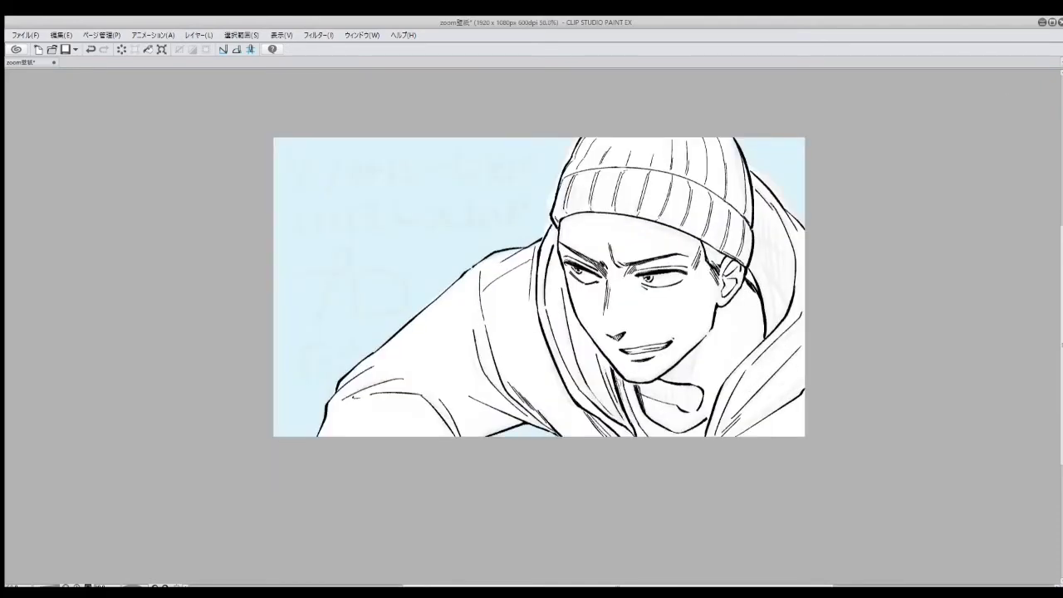
{"action": "key", "text": "ctrl+z"}
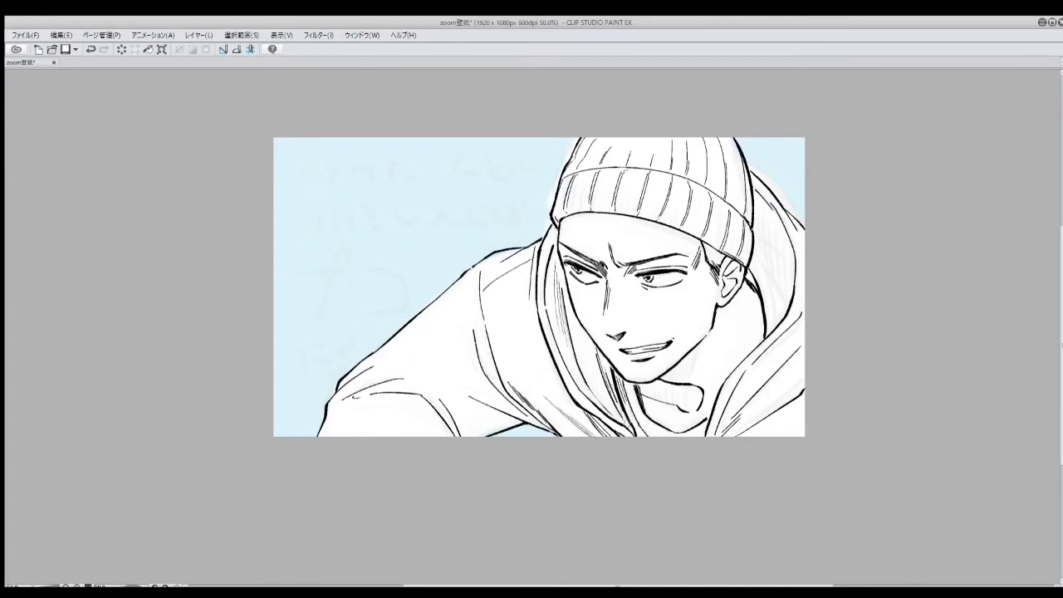
{"action": "key", "text": "h"}
{"action": "mouse_move", "coordinate": [358, 333]}
{"action": "left_mouse_down"}
{"action": "mouse_move", "coordinate": [375, 373]}
{"action": "mouse_move", "coordinate": [397, 379]}
{"action": "left_mouse_up"}
{"action": "left_click_drag", "start_coordinate": [326, 294], "coordinate": [309, 300]}
{"action": "key", "text": "ctrl+z"}
Step: Hatch the hood's inner lining behind the head and darken the shadow behind the ear
{"action": "left_click_drag", "start_coordinate": [296, 245], "coordinate": [295, 337]}
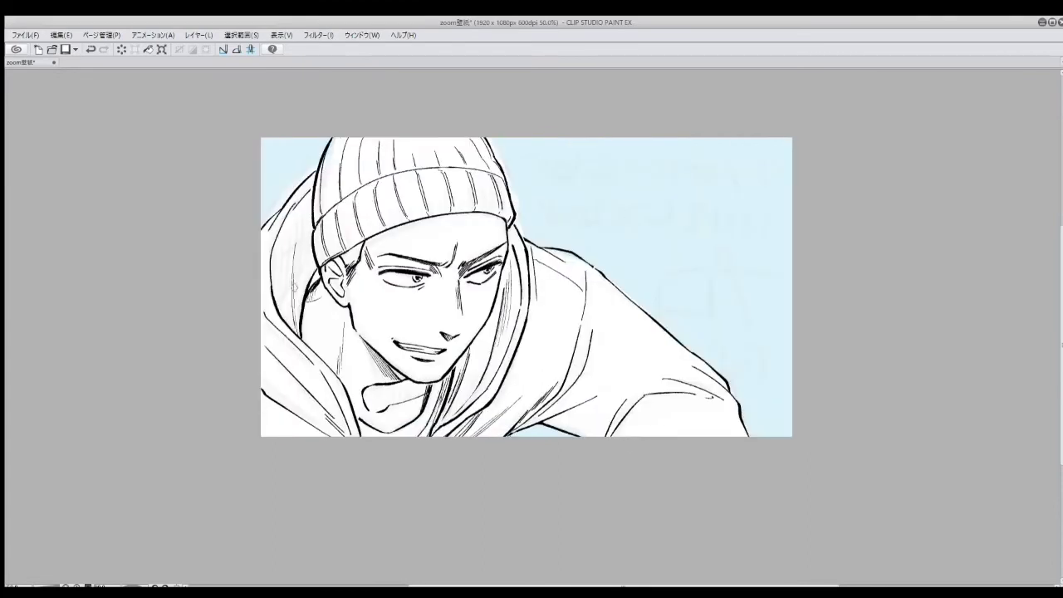
{"action": "left_click_drag", "start_coordinate": [301, 284], "coordinate": [292, 331]}
{"action": "left_click_drag", "start_coordinate": [304, 216], "coordinate": [293, 267]}
{"action": "left_click_drag", "start_coordinate": [312, 185], "coordinate": [295, 211]}
{"action": "left_click_drag", "start_coordinate": [282, 271], "coordinate": [275, 323]}
{"action": "mouse_move", "coordinate": [298, 288]}
{"action": "left_mouse_down"}
{"action": "mouse_move", "coordinate": [279, 337]}
{"action": "mouse_move", "coordinate": [293, 343]}
{"action": "left_mouse_up"}
{"action": "key", "text": "h"}
{"action": "left_click_drag", "start_coordinate": [744, 273], "coordinate": [759, 296]}
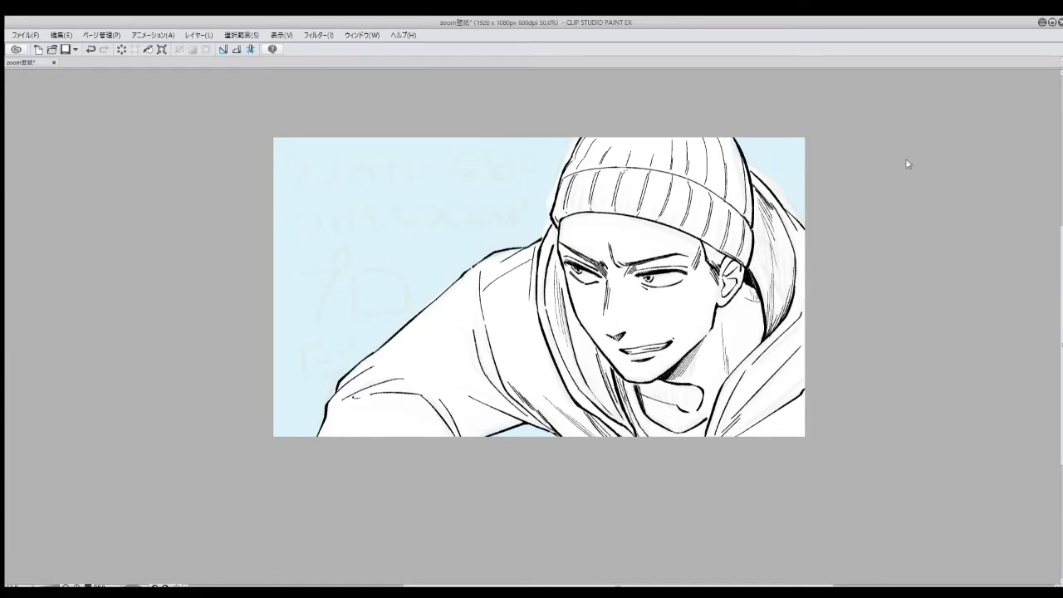
Step: Hatch the shadows along the jacket's sleeve folds, armpit and lower hood edge
{"action": "scroll", "coordinate": [706, 274], "scroll_direction": "down", "scroll_amount": 1}
{"action": "mouse_move", "coordinate": [621, 302]}
{"action": "left_mouse_down"}
{"action": "mouse_move", "coordinate": [633, 351]}
{"action": "mouse_move", "coordinate": [664, 384]}
{"action": "left_mouse_up"}
{"action": "left_click_drag", "start_coordinate": [565, 352], "coordinate": [596, 375]}
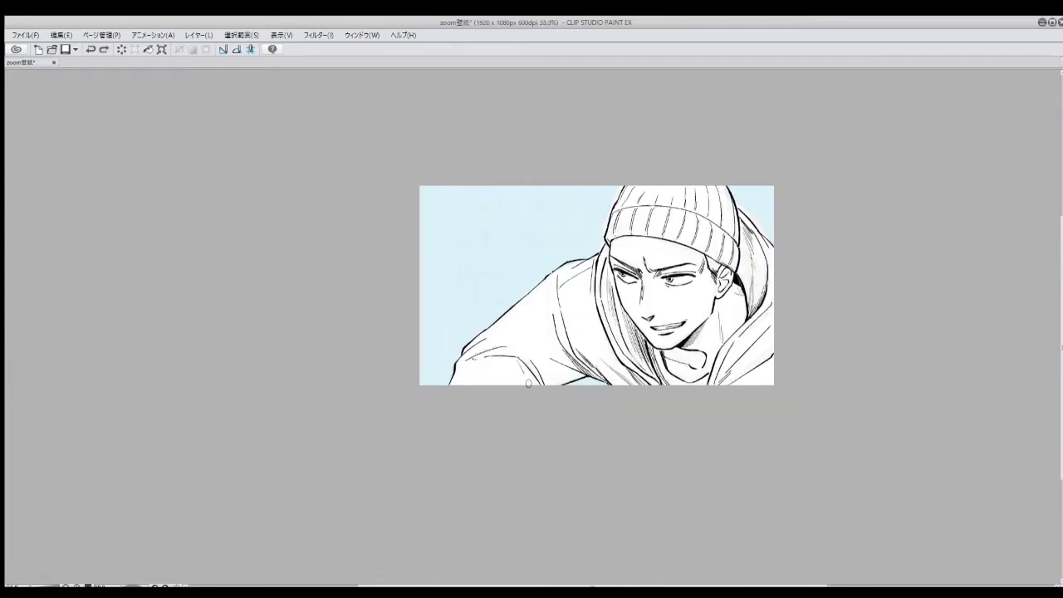
{"action": "key", "text": "ctrl+z"}
{"action": "key", "text": "minus"}
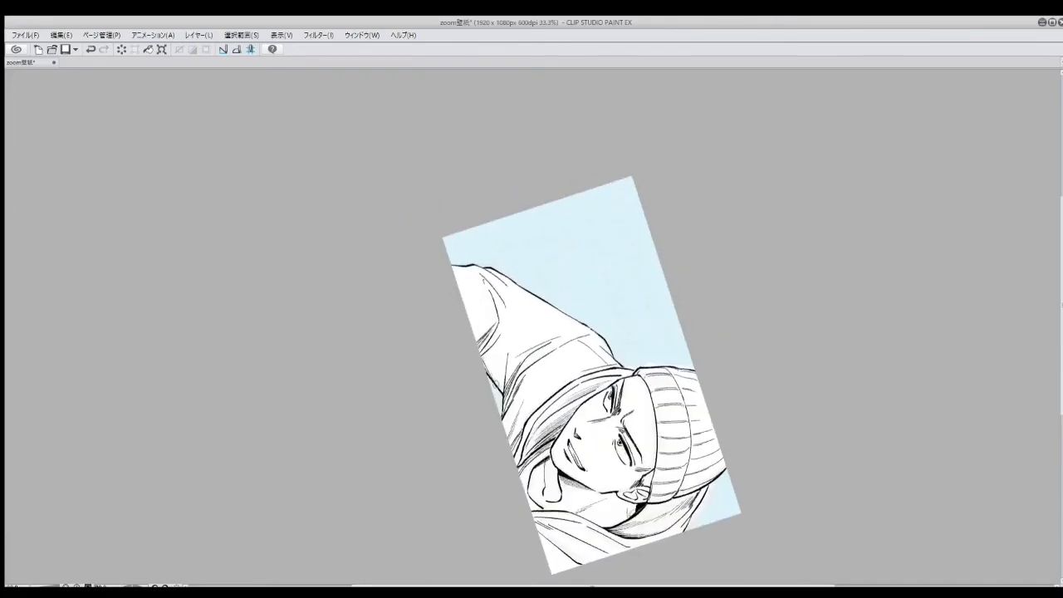
{"action": "key", "text": "ctrl+at"}
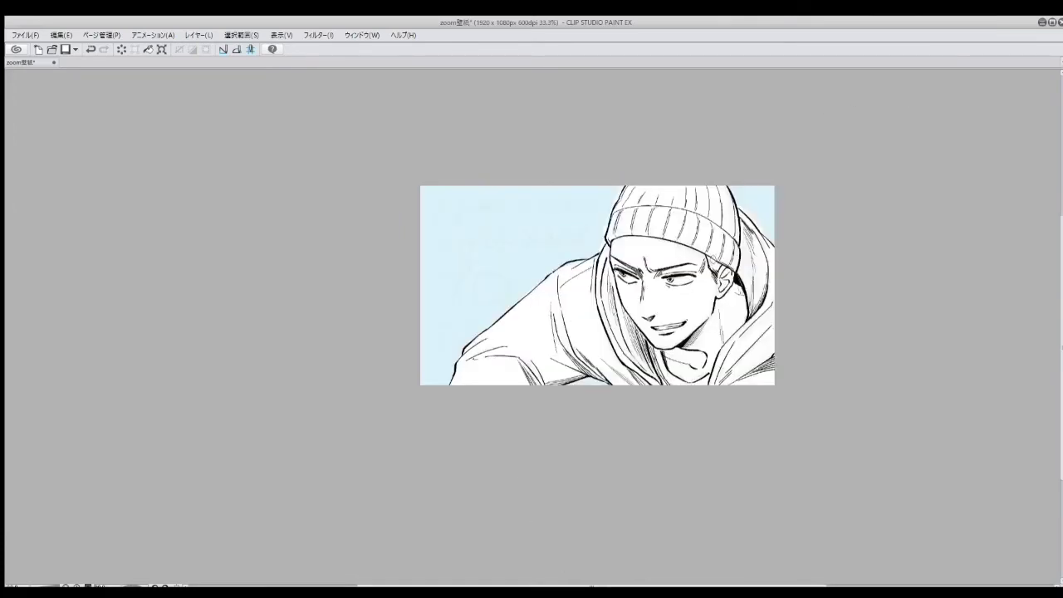
{"action": "scroll", "coordinate": [656, 379], "scroll_direction": "up", "scroll_amount": 1}
{"action": "key", "text": "ctrl+y"}
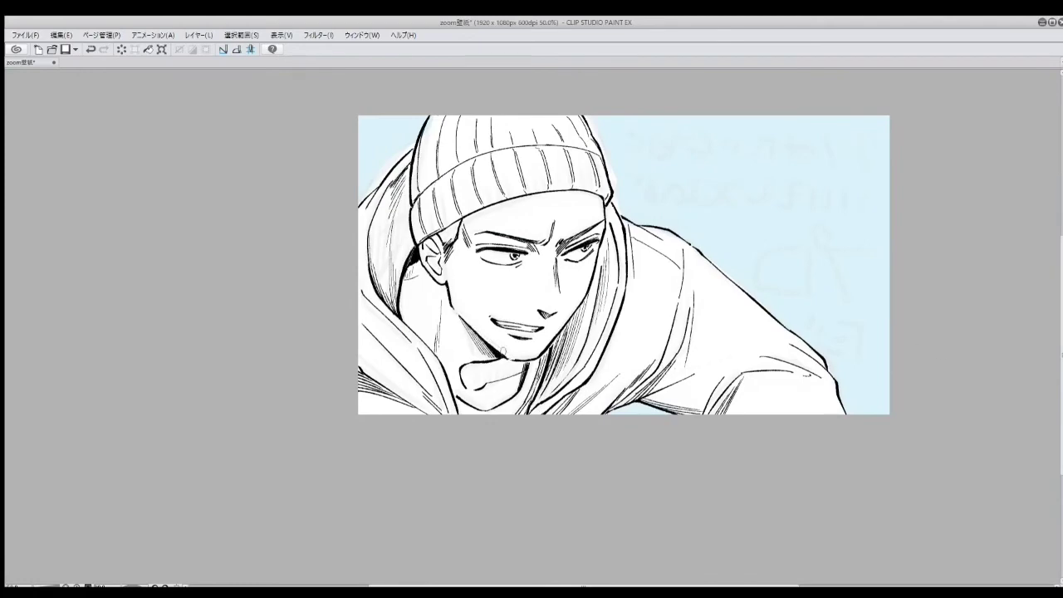
Step: Add denser hatching inside the hood behind the ear and across the shaded neckline inside the collar
{"action": "key", "text": "h"}
{"action": "left_click_drag", "start_coordinate": [566, 339], "coordinate": [862, 87]}
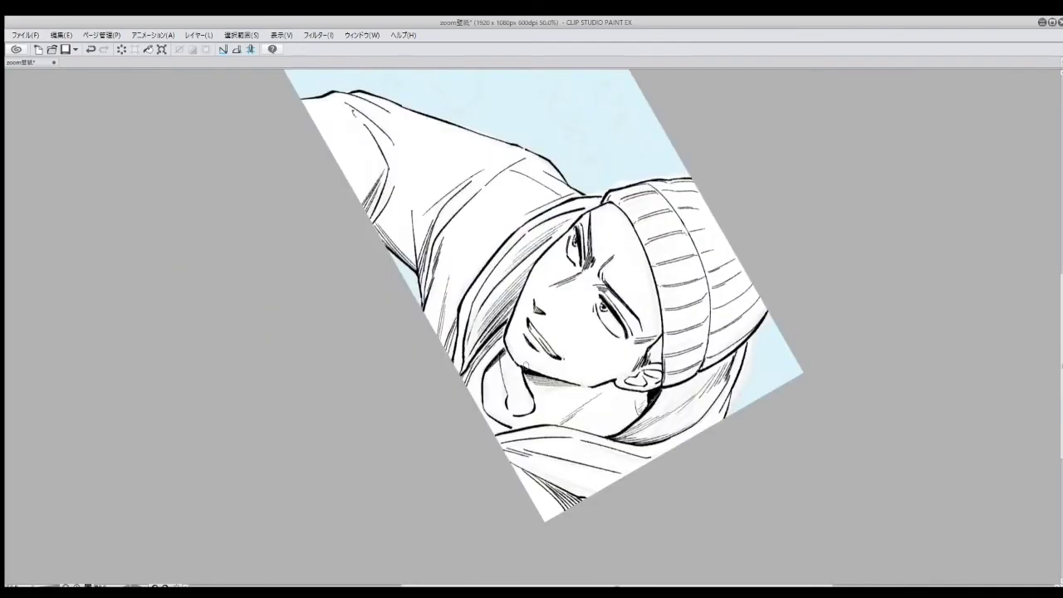
{"action": "key", "text": "ctrl+@"}
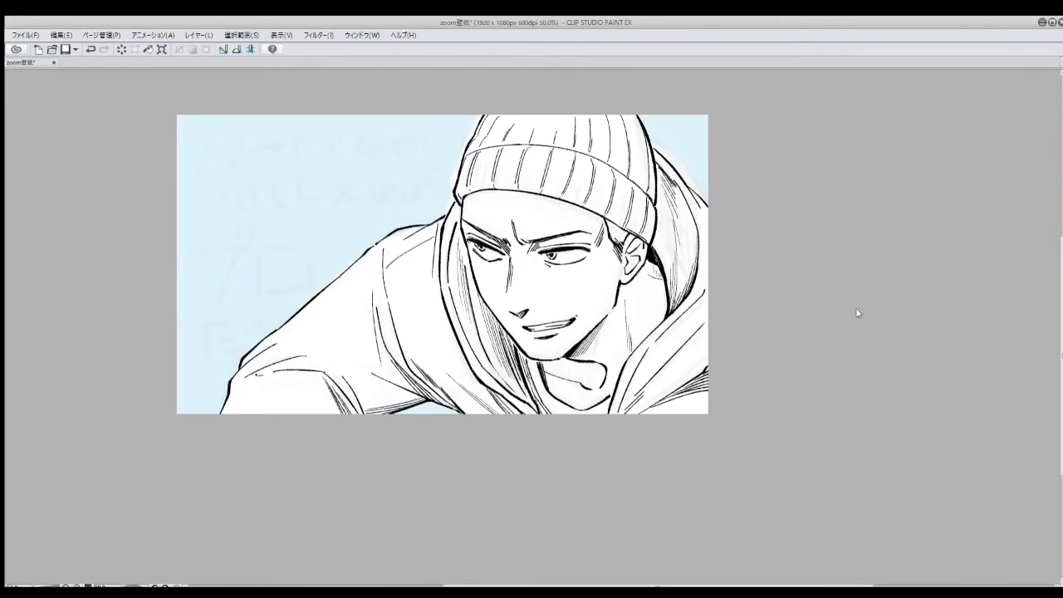
{"action": "key", "text": "h"}
{"action": "key", "text": "h"}
{"action": "mouse_move", "coordinate": [661, 236]}
{"action": "left_mouse_down"}
{"action": "mouse_move", "coordinate": [656, 274]}
{"action": "mouse_move", "coordinate": [675, 279]}
{"action": "left_mouse_up"}
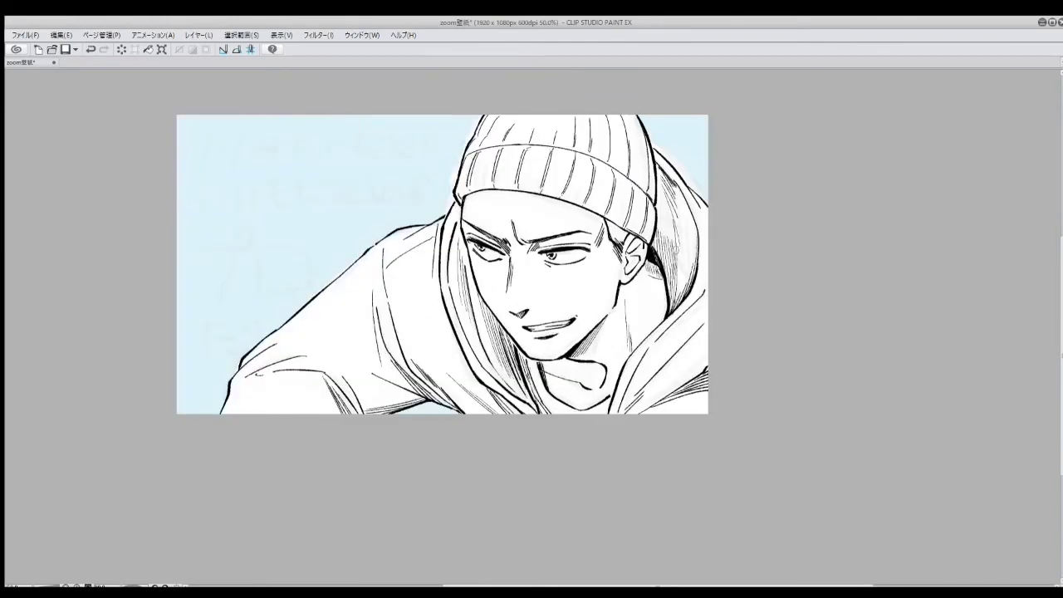
{"action": "mouse_move", "coordinate": [540, 363]}
{"action": "left_mouse_down"}
{"action": "mouse_move", "coordinate": [559, 397]}
{"action": "mouse_move", "coordinate": [600, 387]}
{"action": "left_mouse_up"}
{"action": "left_click_drag", "start_coordinate": [593, 365], "coordinate": [607, 388]}
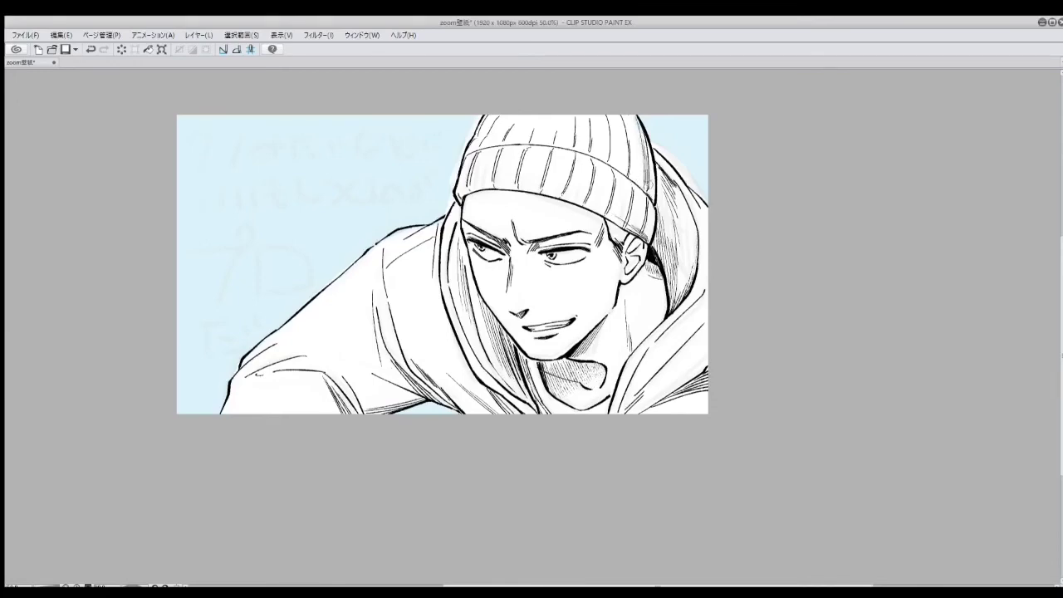
Step: Ink the shadow at the beanie's brim, fill the sideburn hair solid black and shade the inner ear
{"action": "left_click_drag", "start_coordinate": [582, 79], "coordinate": [861, 89]}
{"action": "key", "text": "ctrl+z"}
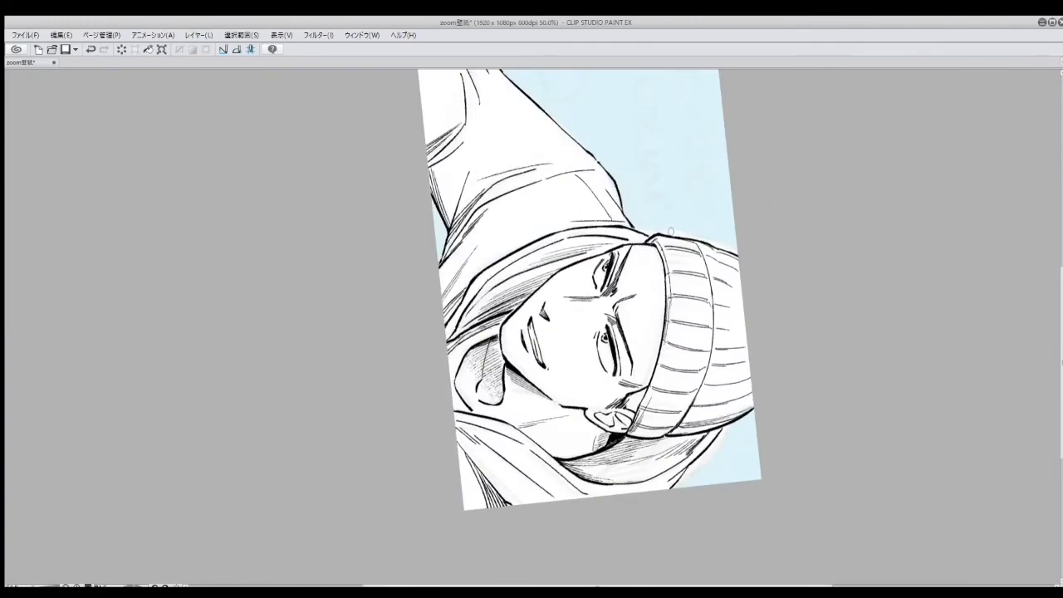
{"action": "key", "text": "ctrl+z"}
{"action": "mouse_move", "coordinate": [450, 215]}
{"action": "left_mouse_down"}
{"action": "mouse_move", "coordinate": [465, 292]}
{"action": "mouse_move", "coordinate": [497, 353]}
{"action": "mouse_move", "coordinate": [544, 391]}
{"action": "left_mouse_up"}
{"action": "left_click_drag", "start_coordinate": [625, 222], "coordinate": [613, 261]}
{"action": "left_click_drag", "start_coordinate": [623, 246], "coordinate": [612, 267]}
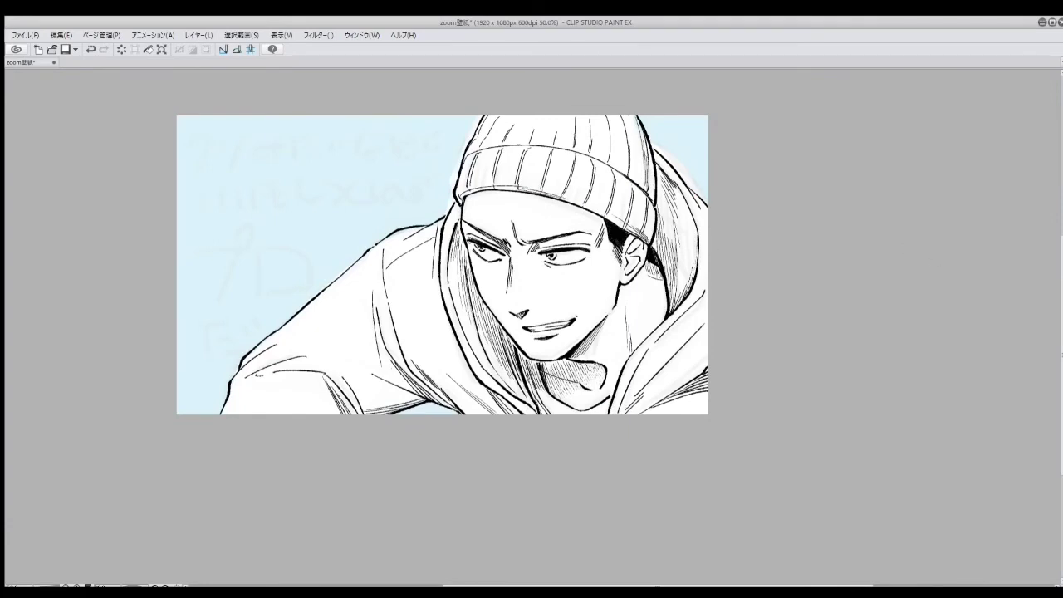
{"action": "left_click_drag", "start_coordinate": [623, 213], "coordinate": [606, 228]}
{"action": "left_click_drag", "start_coordinate": [632, 259], "coordinate": [624, 275]}
Step: Fill the background around the figure with a solid bright blue
{"action": "scroll", "coordinate": [633, 277], "scroll_direction": "down", "scroll_amount": 1}
{"action": "scroll", "coordinate": [581, 240], "scroll_direction": "up", "scroll_amount": 1}
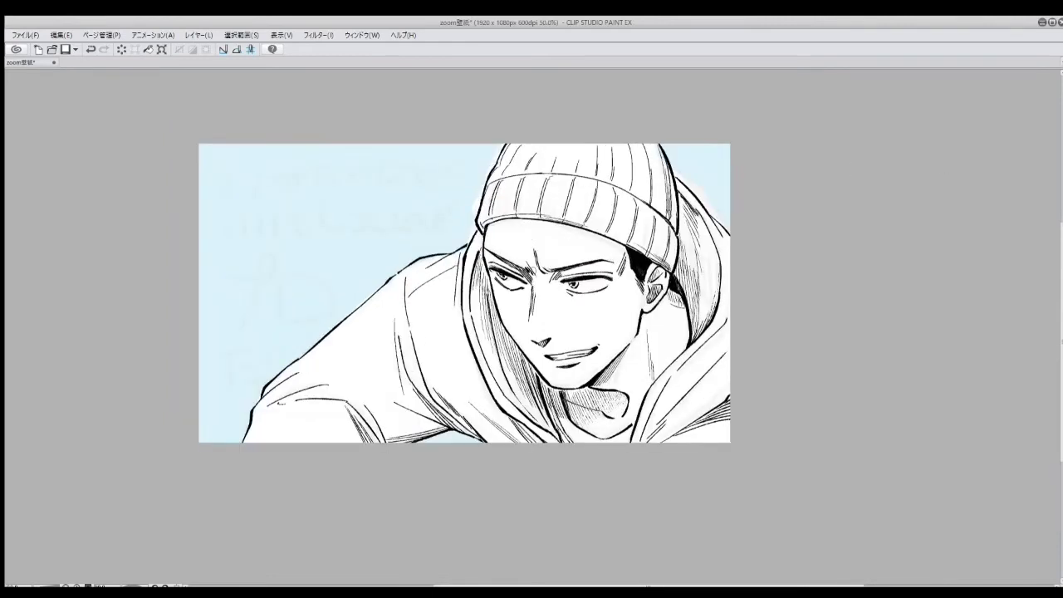
{"action": "scroll", "coordinate": [486, 282], "scroll_direction": "down", "scroll_amount": 1}
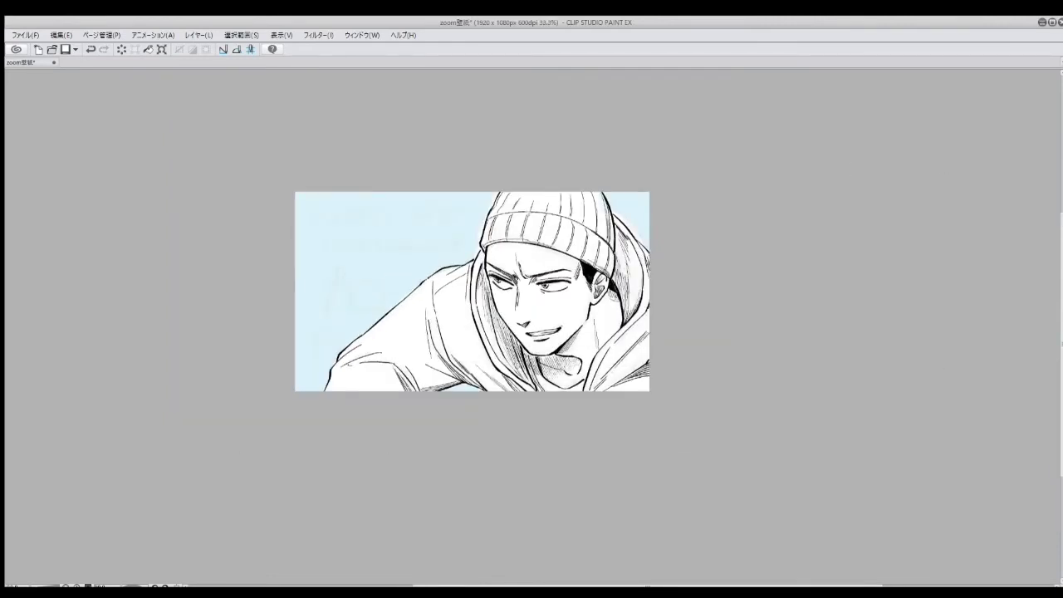
{"action": "left_click_drag", "start_coordinate": [641, 416], "coordinate": [784, 428]}
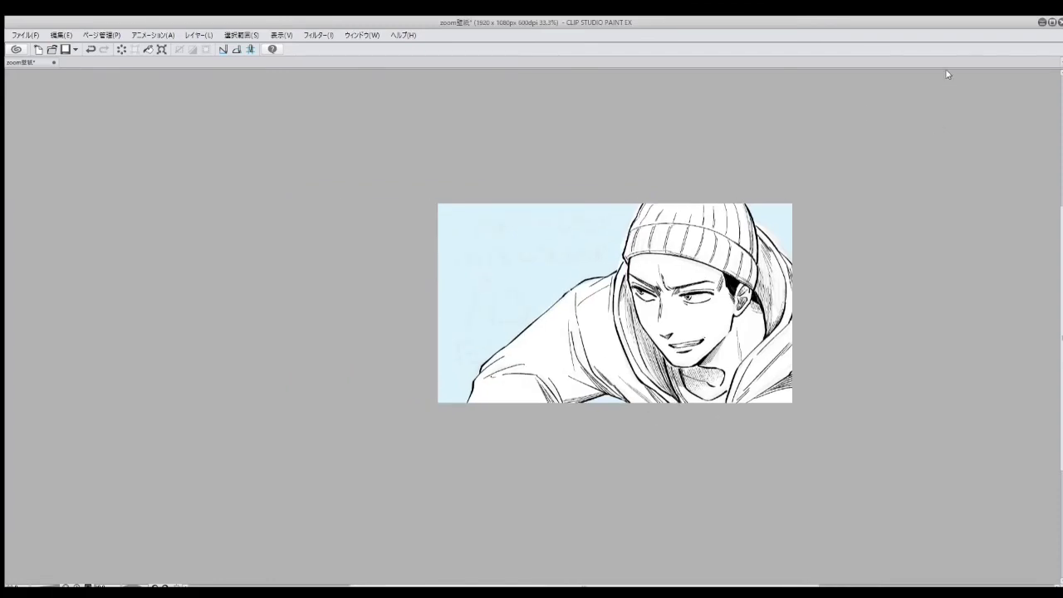
{"action": "key", "text": "ctrl+a"}
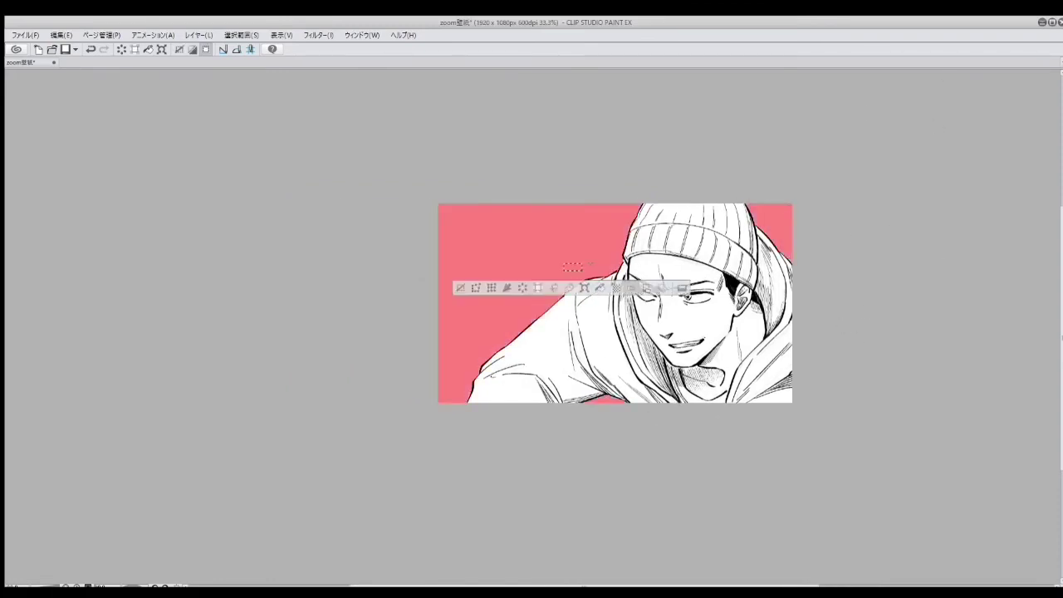
{"action": "key", "text": "alt+Delete"}
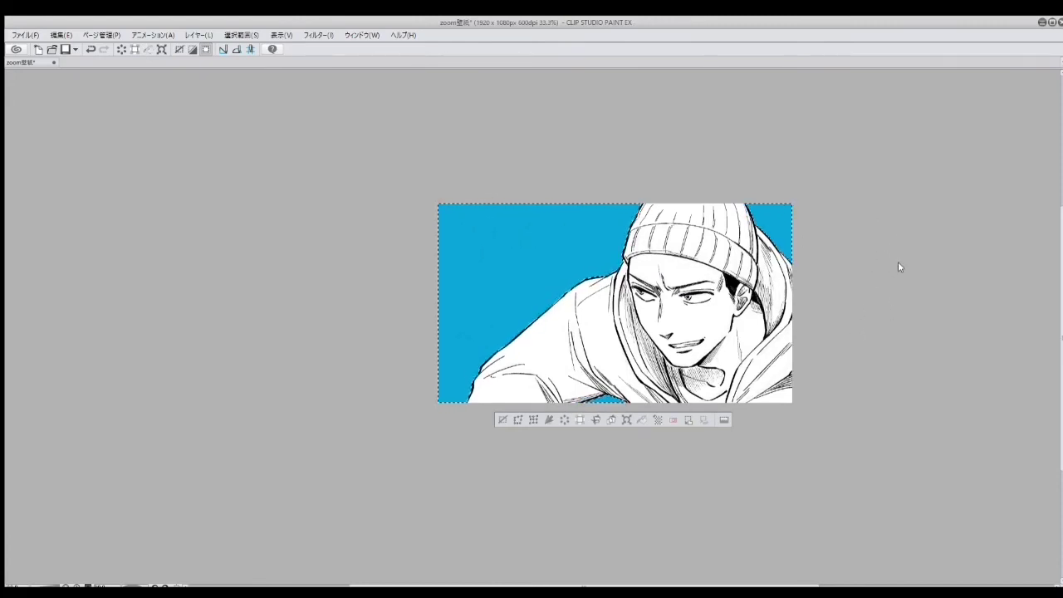
{"action": "key", "text": "ctrl+d"}
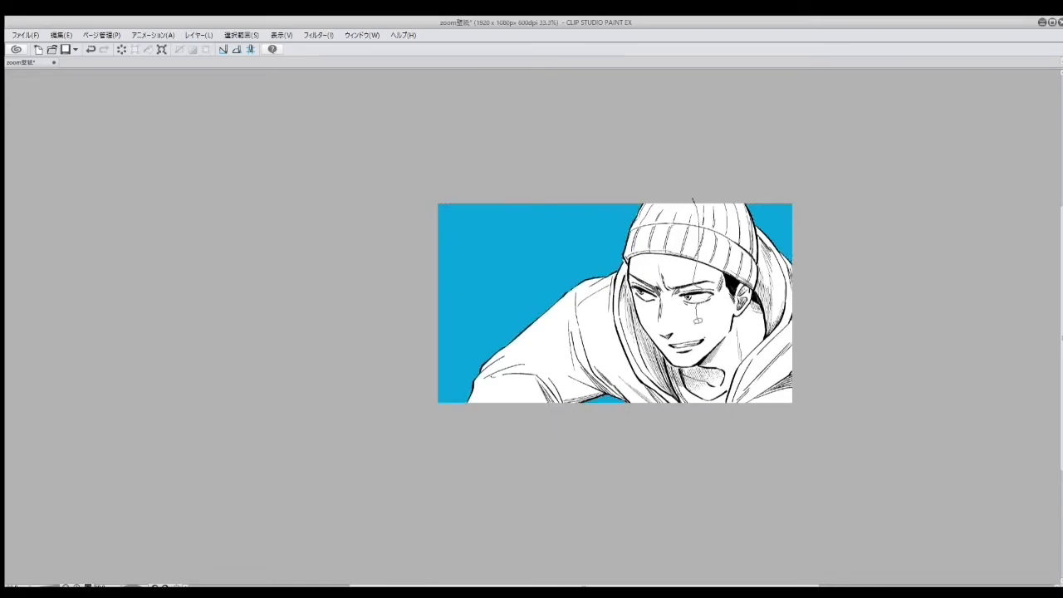
Step: Lay a halftone dot tone over the shaded side of the beanie, face, neck and hood and under the sleeve
{"action": "mouse_move", "coordinate": [698, 324]}
{"action": "left_mouse_down"}
{"action": "mouse_move", "coordinate": [784, 415]}
{"action": "mouse_move", "coordinate": [748, 208]}
{"action": "mouse_move", "coordinate": [699, 287]}
{"action": "mouse_move", "coordinate": [706, 340]}
{"action": "mouse_move", "coordinate": [647, 359]}
{"action": "mouse_move", "coordinate": [799, 267]}
{"action": "left_mouse_up"}
{"action": "key", "text": "ctrl+z"}
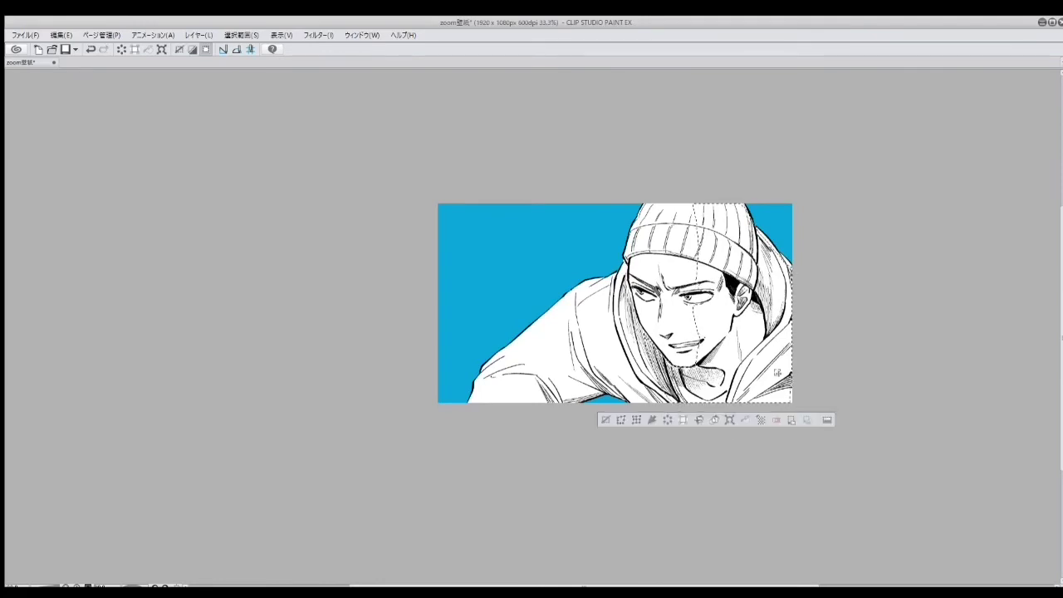
{"action": "key", "text": "ctrl+d"}
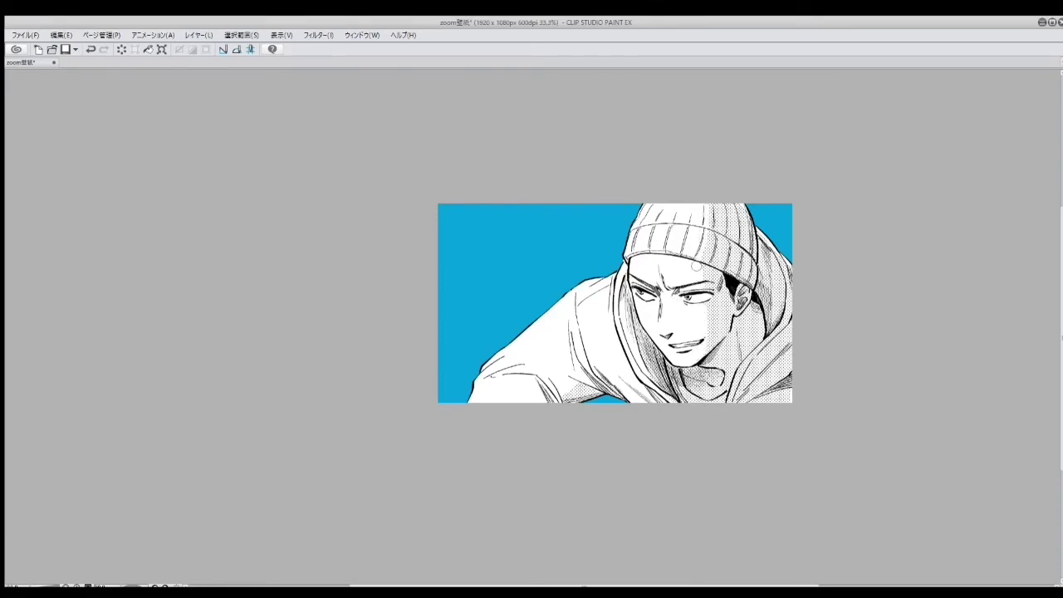
{"action": "key", "text": "ctrl+z"}
{"action": "key", "text": "ctrl+y"}
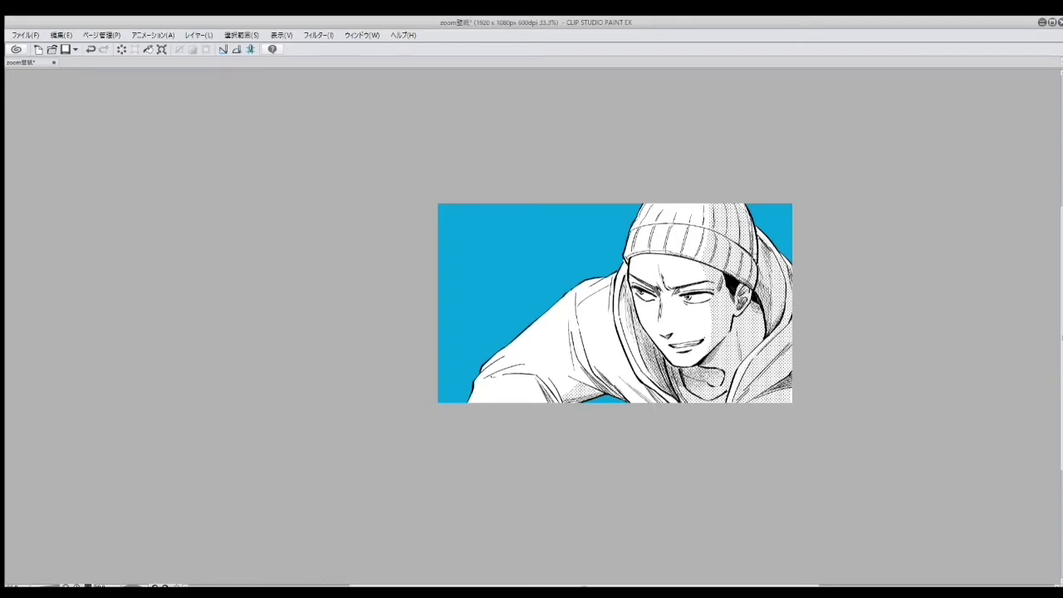
{"action": "key", "text": "ctrl+z"}
{"action": "key", "text": "ctrl+y"}
{"action": "key", "text": "ctrl+y"}
{"action": "left_click_drag", "start_coordinate": [781, 316], "coordinate": [757, 369]}
{"action": "scroll", "coordinate": [730, 356], "scroll_direction": "down", "scroll_amount": 1}
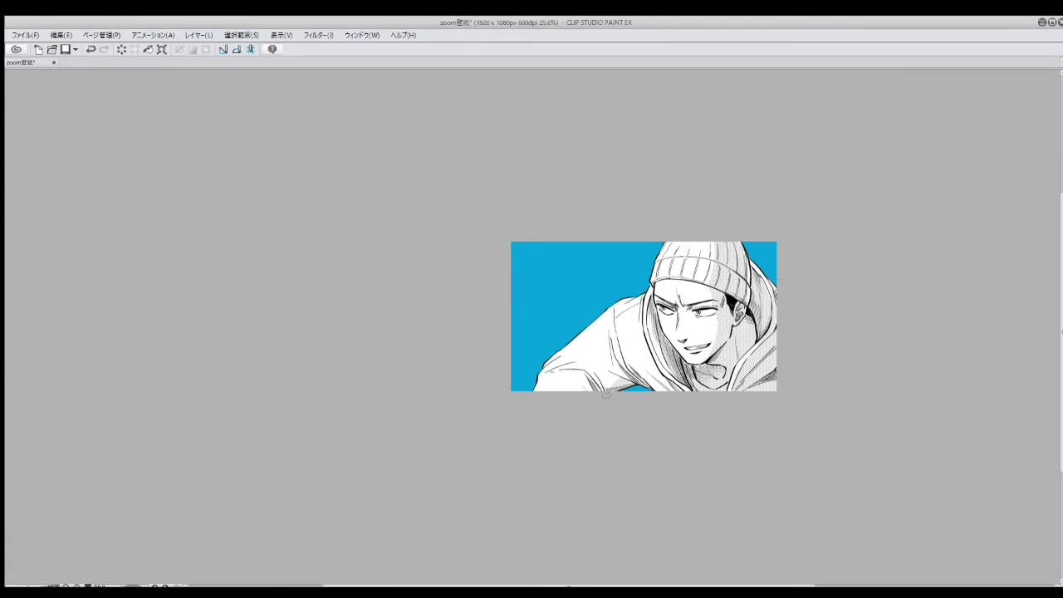
Step: Create a blank 1920 x 1080 px illustration canvas and try a first head outline
{"action": "left_click_drag", "start_coordinate": [895, 58], "coordinate": [842, 60]}
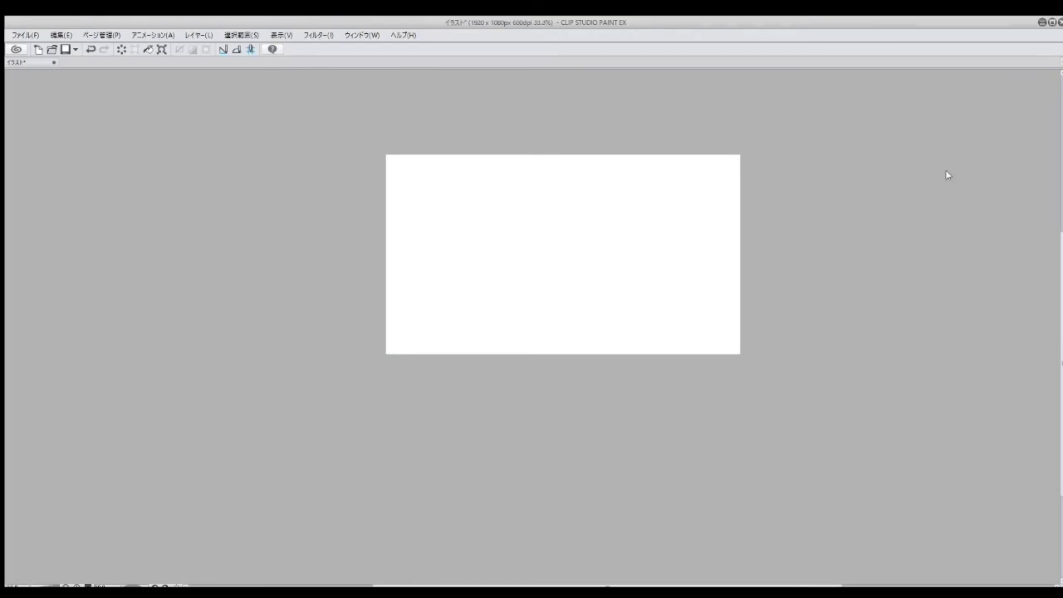
{"action": "mouse_move", "coordinate": [468, 171]}
{"action": "left_mouse_down"}
{"action": "mouse_move", "coordinate": [491, 209]}
{"action": "mouse_move", "coordinate": [487, 238]}
{"action": "left_mouse_up"}
{"action": "key", "text": "ctrl+z"}
{"action": "key", "text": "ctrl+z"}
{"action": "key", "text": "ctrl+z"}
Step: Roughly sketch a figure's head, neck, shoulders and one upper arm in light grey on one side of the canvas
{"action": "mouse_move", "coordinate": [456, 161]}
{"action": "left_mouse_down"}
{"action": "mouse_move", "coordinate": [451, 194]}
{"action": "mouse_move", "coordinate": [468, 221]}
{"action": "mouse_move", "coordinate": [484, 197]}
{"action": "mouse_move", "coordinate": [418, 261]}
{"action": "mouse_move", "coordinate": [410, 319]}
{"action": "left_mouse_up"}
{"action": "left_click_drag", "start_coordinate": [470, 223], "coordinate": [522, 243]}
{"action": "left_click_drag", "start_coordinate": [418, 254], "coordinate": [406, 342]}
{"action": "left_click_drag", "start_coordinate": [425, 328], "coordinate": [517, 322]}
{"action": "key", "text": "ctrl+z"}
{"action": "mouse_move", "coordinate": [472, 173]}
{"action": "left_mouse_down"}
{"action": "mouse_move", "coordinate": [476, 236]}
{"action": "mouse_move", "coordinate": [464, 222]}
{"action": "mouse_move", "coordinate": [478, 216]}
{"action": "left_mouse_up"}
{"action": "key", "text": "ctrl+z"}
{"action": "key", "text": "ctrl+z"}
{"action": "key", "text": "ctrl+z"}
{"action": "key", "text": "h"}
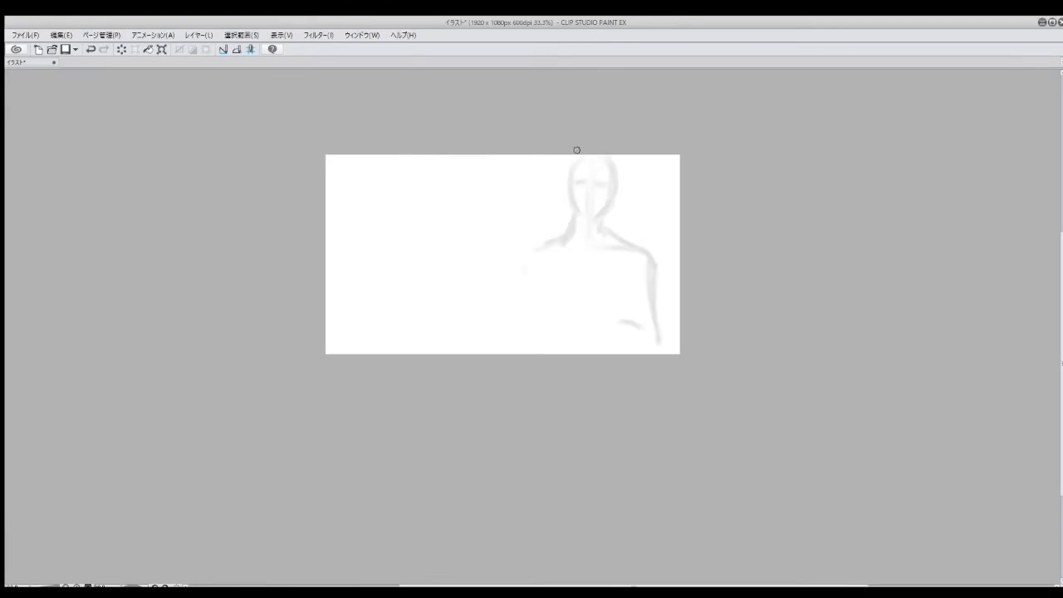
Step: Reinforce the oval head and neckline and block in the outer arm and the crossed forearms
{"action": "key", "text": "h"}
{"action": "left_click_drag", "start_coordinate": [469, 175], "coordinate": [544, 324]}
{"action": "mouse_move", "coordinate": [455, 233]}
{"action": "left_mouse_down"}
{"action": "mouse_move", "coordinate": [474, 251]}
{"action": "mouse_move", "coordinate": [503, 243]}
{"action": "left_mouse_up"}
{"action": "mouse_move", "coordinate": [445, 245]}
{"action": "left_mouse_down"}
{"action": "mouse_move", "coordinate": [413, 295]}
{"action": "mouse_move", "coordinate": [408, 345]}
{"action": "left_mouse_up"}
{"action": "left_click_drag", "start_coordinate": [532, 325], "coordinate": [463, 326]}
{"action": "left_click_drag", "start_coordinate": [419, 343], "coordinate": [497, 329]}
{"action": "key", "text": "ctrl+z"}
Step: Sketch the opposite upper arm, its shoulder, the lower forearm edge and the chest lines beside both arms
{"action": "mouse_move", "coordinate": [542, 262]}
{"action": "left_mouse_down"}
{"action": "mouse_move", "coordinate": [554, 349]}
{"action": "mouse_move", "coordinate": [542, 315]}
{"action": "left_mouse_up"}
{"action": "left_click_drag", "start_coordinate": [497, 346], "coordinate": [531, 352]}
{"action": "left_click_drag", "start_coordinate": [423, 264], "coordinate": [442, 312]}
{"action": "left_click_drag", "start_coordinate": [536, 284], "coordinate": [520, 316]}
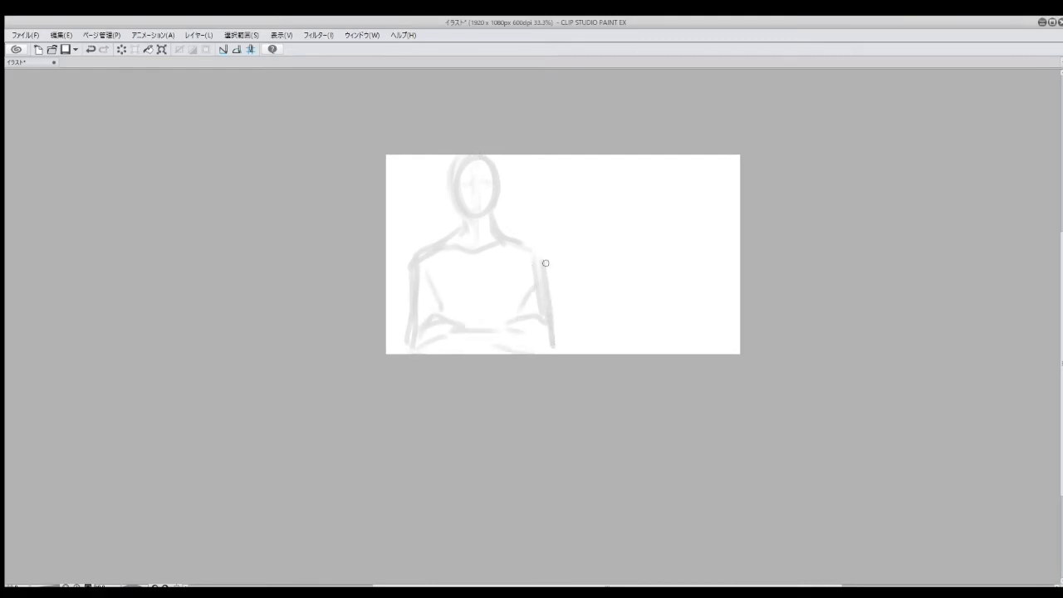
{"action": "left_click_drag", "start_coordinate": [546, 263], "coordinate": [552, 330]}
{"action": "key", "text": "ctrl+z"}
{"action": "mouse_move", "coordinate": [536, 250]}
{"action": "left_mouse_down"}
{"action": "mouse_move", "coordinate": [548, 319]}
{"action": "mouse_move", "coordinate": [544, 254]}
{"action": "left_mouse_up"}
Step: Refine the face outline, draw the eyebrows and define both sides and the centre line of the neck
{"action": "key", "text": "ctrl+plus"}
{"action": "key", "text": "ctrl+plus"}
{"action": "left_click_drag", "start_coordinate": [889, 53], "coordinate": [968, 89]}
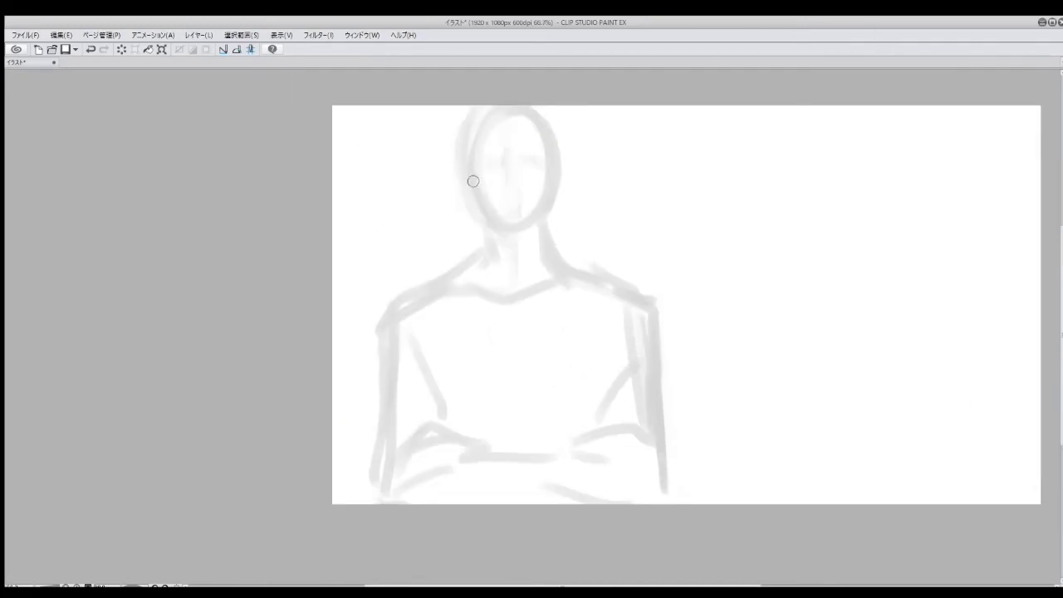
{"action": "key", "text": "ctrl+z"}
{"action": "left_click_drag", "start_coordinate": [469, 158], "coordinate": [530, 221]}
{"action": "mouse_move", "coordinate": [480, 143]}
{"action": "left_mouse_down"}
{"action": "mouse_move", "coordinate": [519, 131]}
{"action": "mouse_move", "coordinate": [541, 142]}
{"action": "left_mouse_up"}
{"action": "left_click_drag", "start_coordinate": [515, 235], "coordinate": [517, 289]}
{"action": "left_click_drag", "start_coordinate": [480, 214], "coordinate": [487, 257]}
{"action": "left_click_drag", "start_coordinate": [547, 213], "coordinate": [552, 256]}
{"action": "left_click_drag", "start_coordinate": [482, 245], "coordinate": [468, 263]}
Step: Redraw the outer arm, the opposite shoulder slope and the crossed forearms with a rough hand
{"action": "mouse_move", "coordinate": [424, 293]}
{"action": "left_mouse_down"}
{"action": "mouse_move", "coordinate": [387, 320]}
{"action": "mouse_move", "coordinate": [378, 477]}
{"action": "left_mouse_up"}
{"action": "left_click_drag", "start_coordinate": [559, 259], "coordinate": [603, 278]}
{"action": "left_click_drag", "start_coordinate": [595, 411], "coordinate": [646, 333]}
{"action": "mouse_move", "coordinate": [436, 437]}
{"action": "left_mouse_down"}
{"action": "mouse_move", "coordinate": [405, 412]}
{"action": "mouse_move", "coordinate": [402, 448]}
{"action": "mouse_move", "coordinate": [476, 436]}
{"action": "left_mouse_up"}
{"action": "mouse_move", "coordinate": [408, 449]}
{"action": "left_mouse_down"}
{"action": "mouse_move", "coordinate": [461, 436]}
{"action": "mouse_move", "coordinate": [582, 431]}
{"action": "left_mouse_up"}
{"action": "left_click_drag", "start_coordinate": [572, 432], "coordinate": [623, 466]}
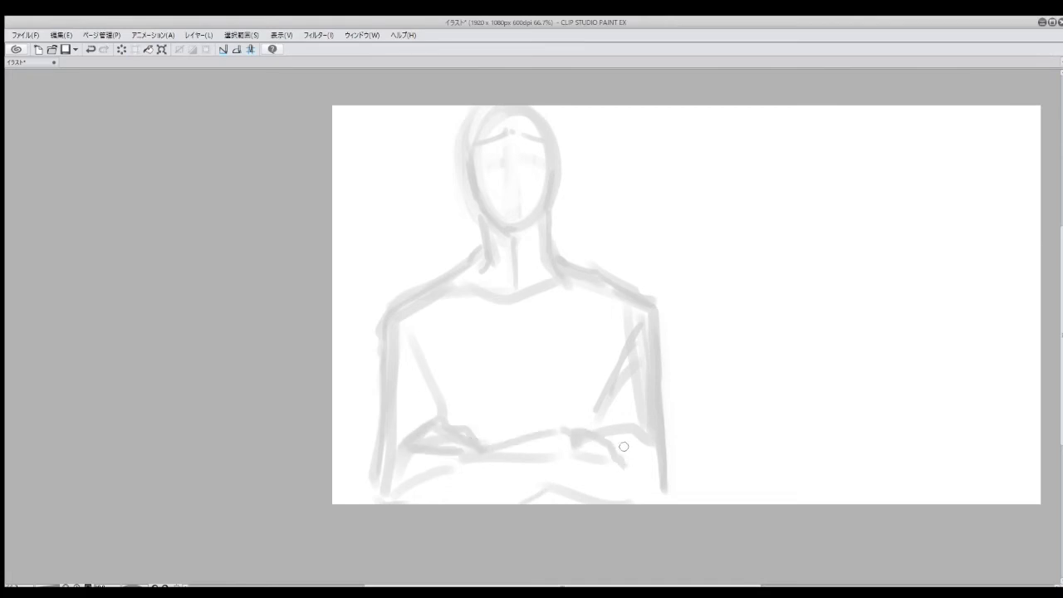
Step: Strengthen the upper arm's inner and outer lines and sketch the collarbones and an ear
{"action": "left_click_drag", "start_coordinate": [646, 336], "coordinate": [608, 416]}
{"action": "left_click_drag", "start_coordinate": [660, 322], "coordinate": [664, 502]}
{"action": "left_click_drag", "start_coordinate": [575, 454], "coordinate": [582, 485]}
{"action": "left_click_drag", "start_coordinate": [510, 269], "coordinate": [455, 293]}
{"action": "left_click_drag", "start_coordinate": [531, 259], "coordinate": [495, 294]}
{"action": "left_click_drag", "start_coordinate": [563, 160], "coordinate": [562, 194]}
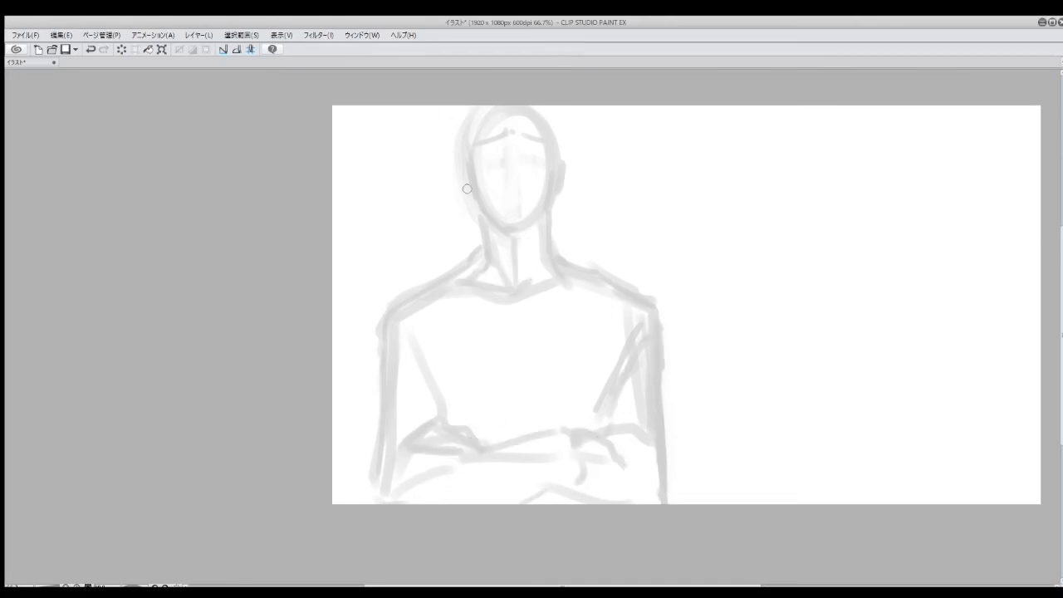
Step: Add the sleeve and forearm lines of the crossed arms, the hand on the upper arm and the outer arm contour
{"action": "left_click_drag", "start_coordinate": [432, 467], "coordinate": [387, 501]}
{"action": "left_click_drag", "start_coordinate": [571, 454], "coordinate": [513, 503]}
{"action": "left_click_drag", "start_coordinate": [452, 466], "coordinate": [478, 453]}
{"action": "mouse_move", "coordinate": [585, 454]}
{"action": "left_mouse_down"}
{"action": "mouse_move", "coordinate": [485, 504]}
{"action": "mouse_move", "coordinate": [506, 504]}
{"action": "left_mouse_up"}
{"action": "left_click_drag", "start_coordinate": [585, 415], "coordinate": [632, 464]}
{"action": "left_click_drag", "start_coordinate": [663, 352], "coordinate": [679, 503]}
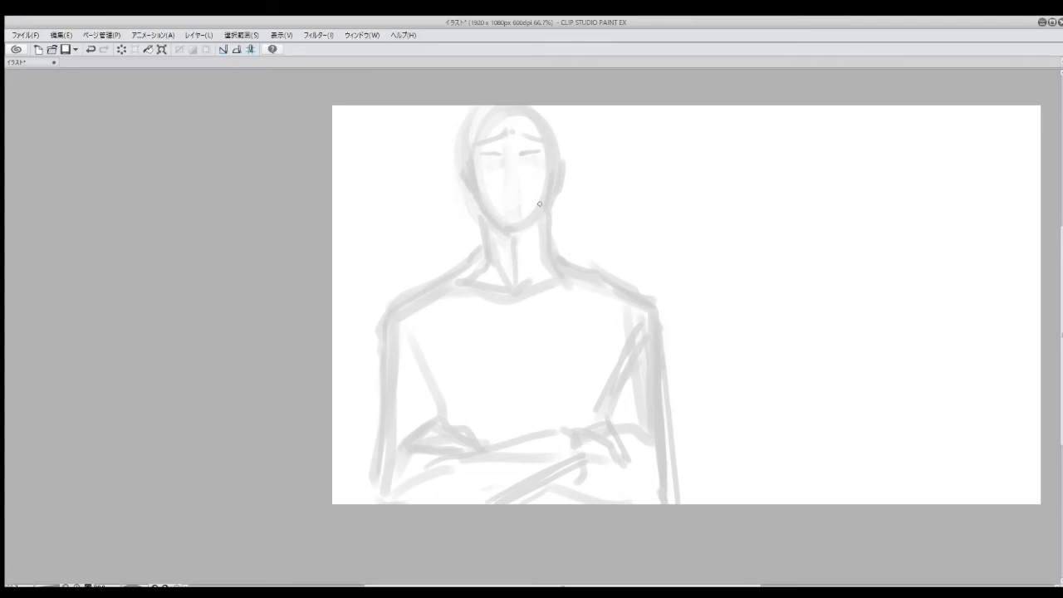
Step: Rework the face with straighter eyebrows, eye lines, a nose and a small mouth
{"action": "left_click_drag", "start_coordinate": [487, 138], "coordinate": [542, 152]}
{"action": "left_click_drag", "start_coordinate": [490, 200], "coordinate": [523, 223]}
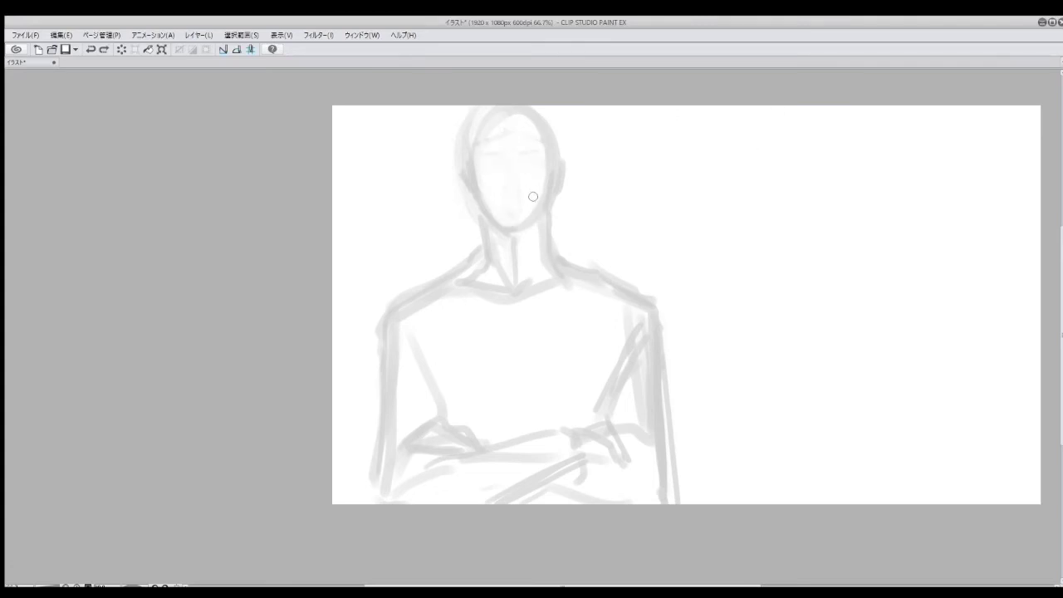
{"action": "mouse_move", "coordinate": [507, 164]}
{"action": "left_mouse_down"}
{"action": "mouse_move", "coordinate": [480, 153]}
{"action": "mouse_move", "coordinate": [520, 175]}
{"action": "mouse_move", "coordinate": [510, 233]}
{"action": "mouse_move", "coordinate": [540, 165]}
{"action": "left_mouse_up"}
{"action": "left_click_drag", "start_coordinate": [474, 151], "coordinate": [508, 147]}
{"action": "left_click_drag", "start_coordinate": [513, 146], "coordinate": [544, 150]}
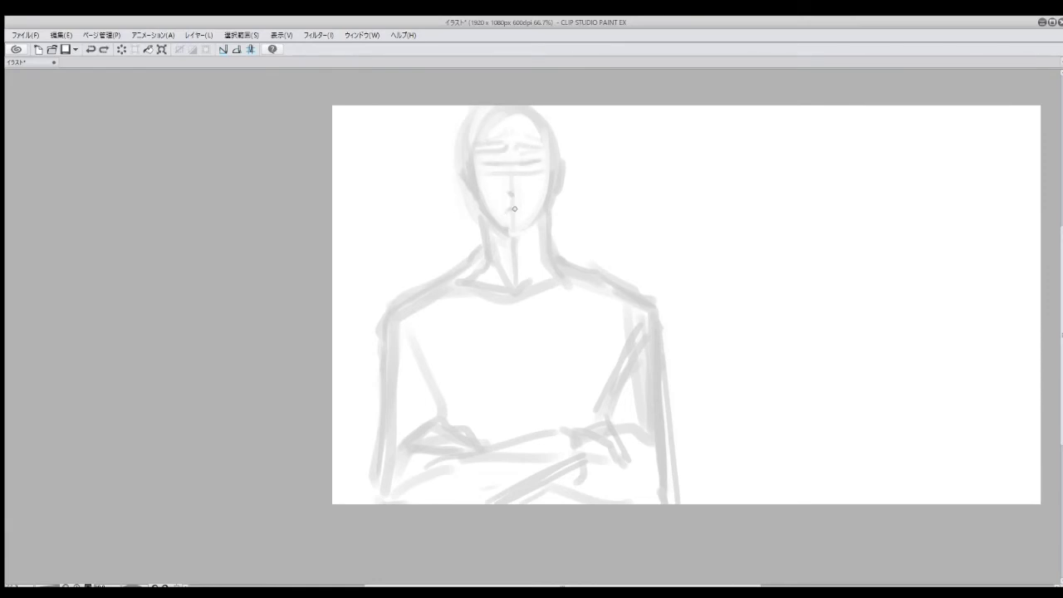
{"action": "left_click_drag", "start_coordinate": [506, 212], "coordinate": [521, 209]}
Step: Transform the selected head to lower its top slightly, and try the same kind of adjustment on the whole figure
{"action": "left_click_drag", "start_coordinate": [462, 121], "coordinate": [598, 121]}
{"action": "key", "text": "ctrl+t"}
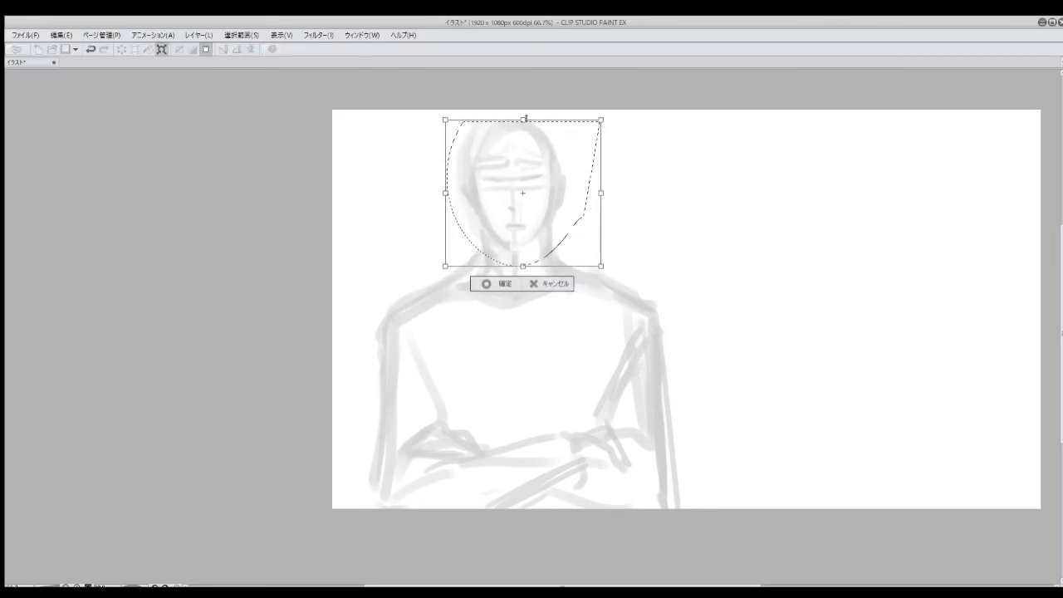
{"action": "key", "text": "Escape"}
{"action": "key", "text": "ctrl+minus"}
{"action": "left_click_drag", "start_coordinate": [486, 148], "coordinate": [673, 148]}
{"action": "key", "text": "ctrl+t"}
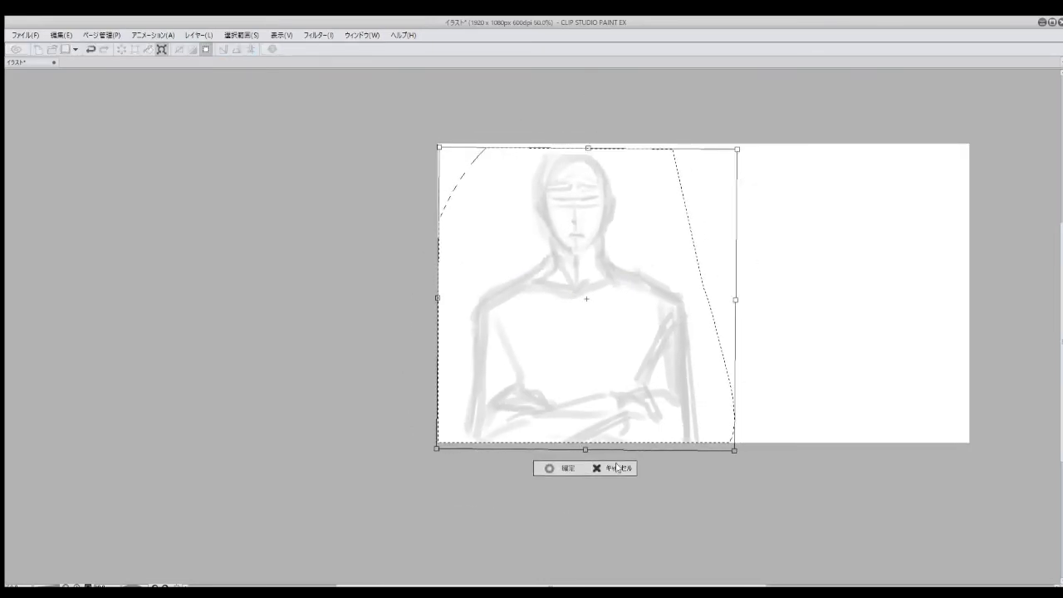
{"action": "left_click", "coordinate": [616, 467]}
Step: Reshape and slightly enlarge the head with a lasso selection and transform, checking it in the mirrored view
{"action": "key", "text": "ctrl+minus"}
{"action": "left_click_drag", "start_coordinate": [465, 224], "coordinate": [469, 316]}
{"action": "key", "text": "ctrl+t"}
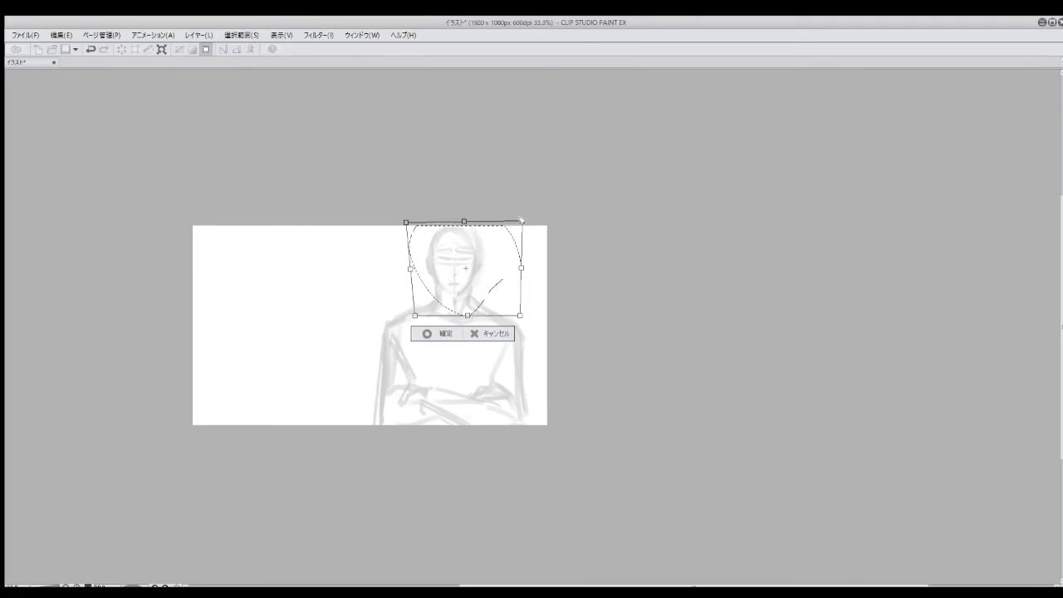
{"action": "key", "text": "h"}
{"action": "key", "text": "Return"}
{"action": "key", "text": "ctrl+minus"}
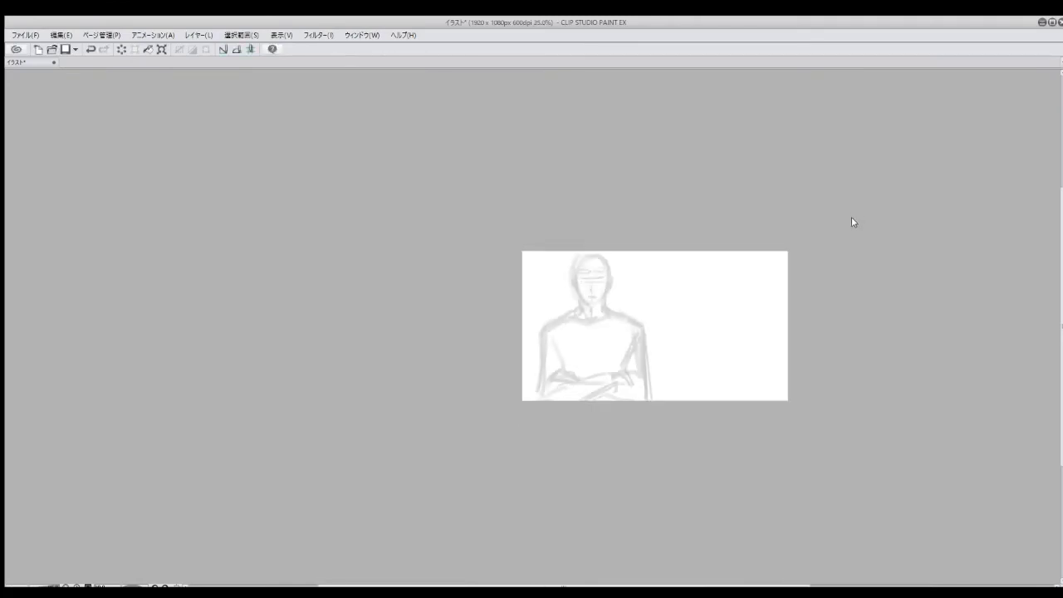
Step: Select the whole figure with the lasso and stretch it slightly wider and downward
{"action": "left_click_drag", "start_coordinate": [658, 248], "coordinate": [515, 248]}
{"action": "key", "text": "ctrl+t"}
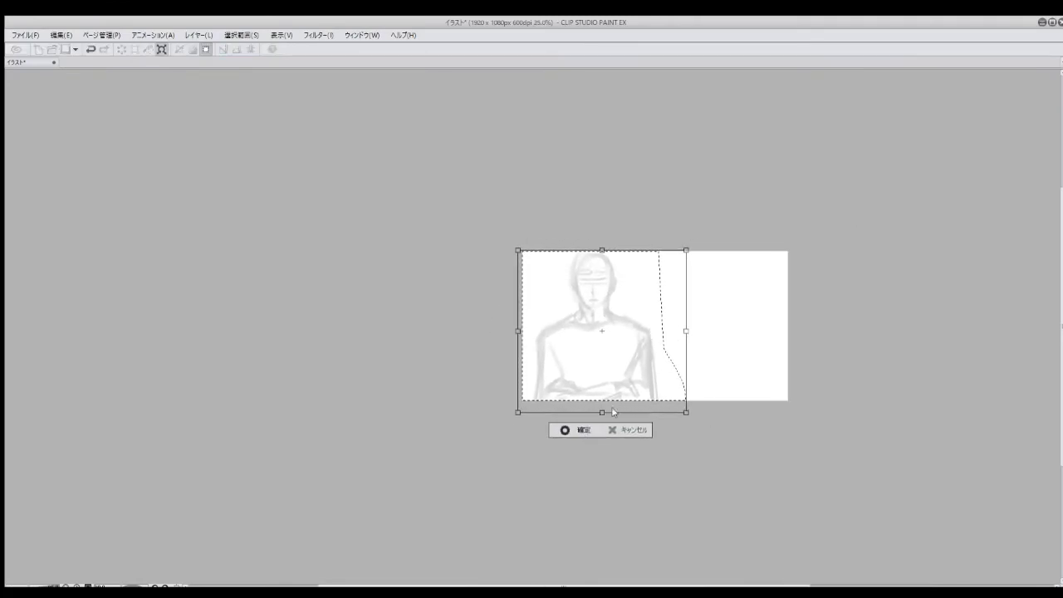
{"action": "key", "text": "Return"}
{"action": "key", "text": "ctrl+plus"}
{"action": "key", "text": "ctrl+plus"}
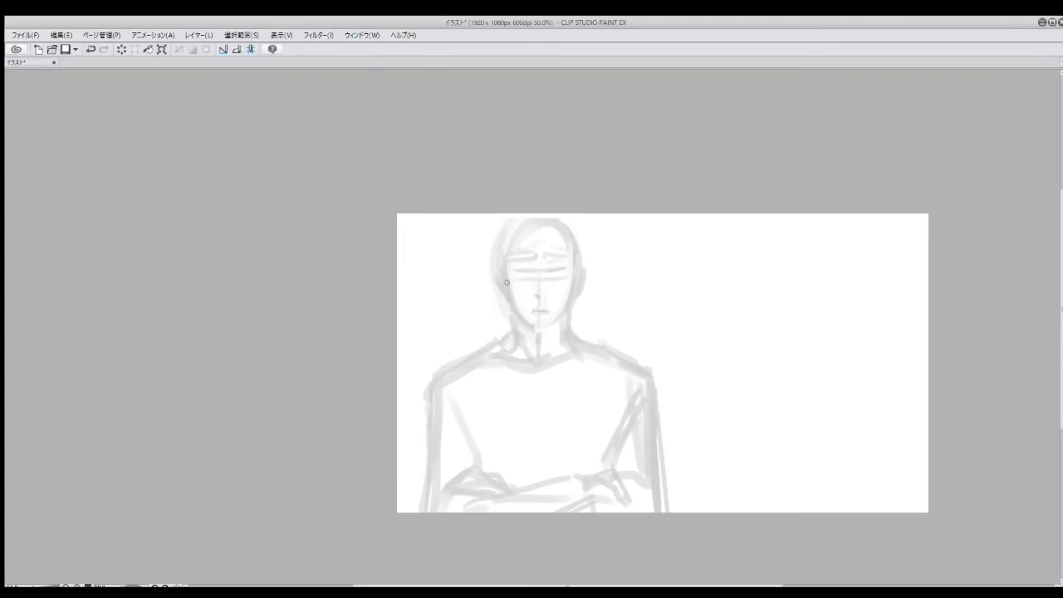
Step: Redraw the jaw, shoulder slopes, curved shirt neckline and both sides of the neck with rough strokes
{"action": "left_click_drag", "start_coordinate": [524, 231], "coordinate": [538, 246]}
{"action": "left_click_drag", "start_coordinate": [511, 313], "coordinate": [573, 349]}
{"action": "left_click_drag", "start_coordinate": [495, 345], "coordinate": [437, 374]}
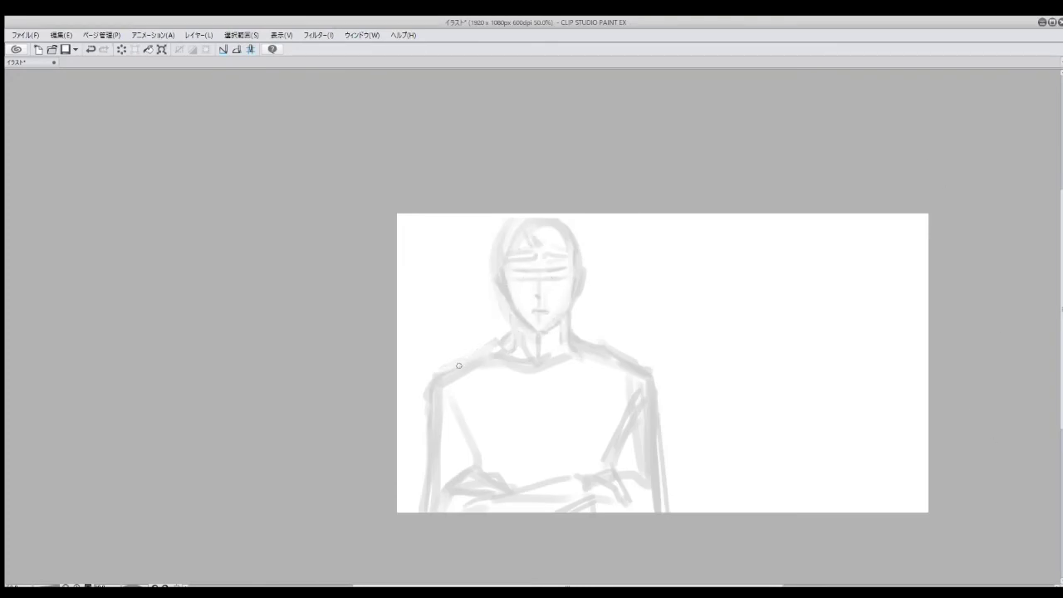
{"action": "key", "text": "ctrl+z"}
{"action": "mouse_move", "coordinate": [589, 347]}
{"action": "left_mouse_down"}
{"action": "mouse_move", "coordinate": [650, 375]}
{"action": "mouse_move", "coordinate": [658, 452]}
{"action": "mouse_move", "coordinate": [561, 327]}
{"action": "left_mouse_up"}
{"action": "key", "text": "ctrl+z"}
{"action": "left_click_drag", "start_coordinate": [494, 361], "coordinate": [578, 367]}
{"action": "left_click_drag", "start_coordinate": [516, 319], "coordinate": [518, 357]}
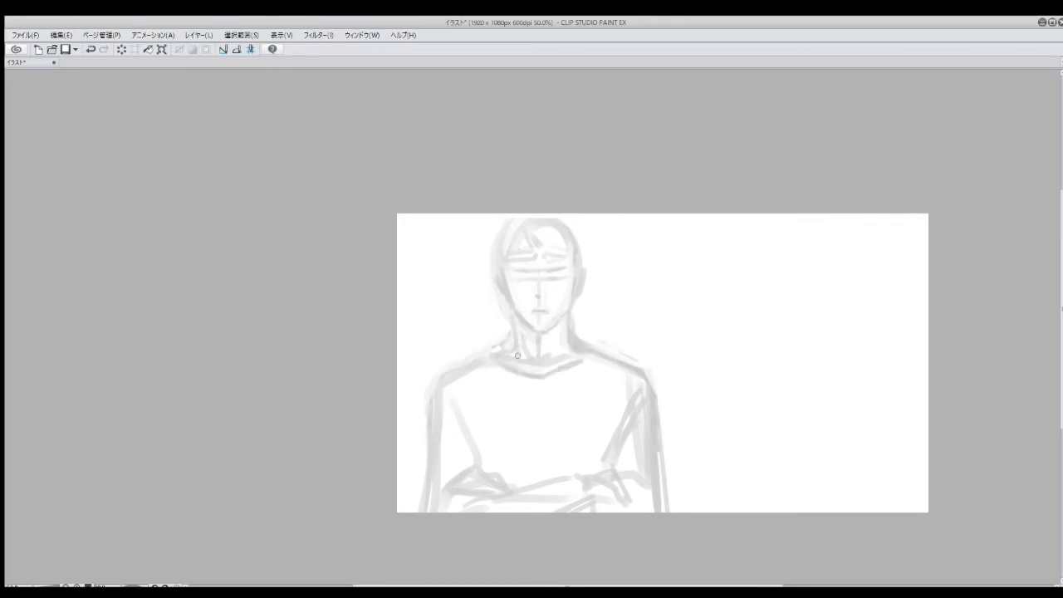
{"action": "left_click_drag", "start_coordinate": [570, 309], "coordinate": [569, 358]}
Step: Sketch fringe strands, narrowed eyes and a frowning mouth, strengthen both outer arms, and check the drawing mirrored
{"action": "left_click_drag", "start_coordinate": [504, 224], "coordinate": [499, 258]}
{"action": "left_click_drag", "start_coordinate": [542, 231], "coordinate": [566, 243]}
{"action": "mouse_move", "coordinate": [504, 238]}
{"action": "left_mouse_down"}
{"action": "mouse_move", "coordinate": [508, 257]}
{"action": "mouse_move", "coordinate": [573, 221]}
{"action": "left_mouse_up"}
{"action": "left_click_drag", "start_coordinate": [573, 232], "coordinate": [579, 291]}
{"action": "key", "text": "ctrl+z"}
{"action": "mouse_move", "coordinate": [515, 273]}
{"action": "left_mouse_down"}
{"action": "mouse_move", "coordinate": [568, 272]}
{"action": "mouse_move", "coordinate": [569, 313]}
{"action": "left_mouse_up"}
{"action": "mouse_move", "coordinate": [621, 359]}
{"action": "left_mouse_down"}
{"action": "mouse_move", "coordinate": [656, 397]}
{"action": "mouse_move", "coordinate": [661, 444]}
{"action": "left_mouse_up"}
{"action": "left_click_drag", "start_coordinate": [432, 387], "coordinate": [434, 426]}
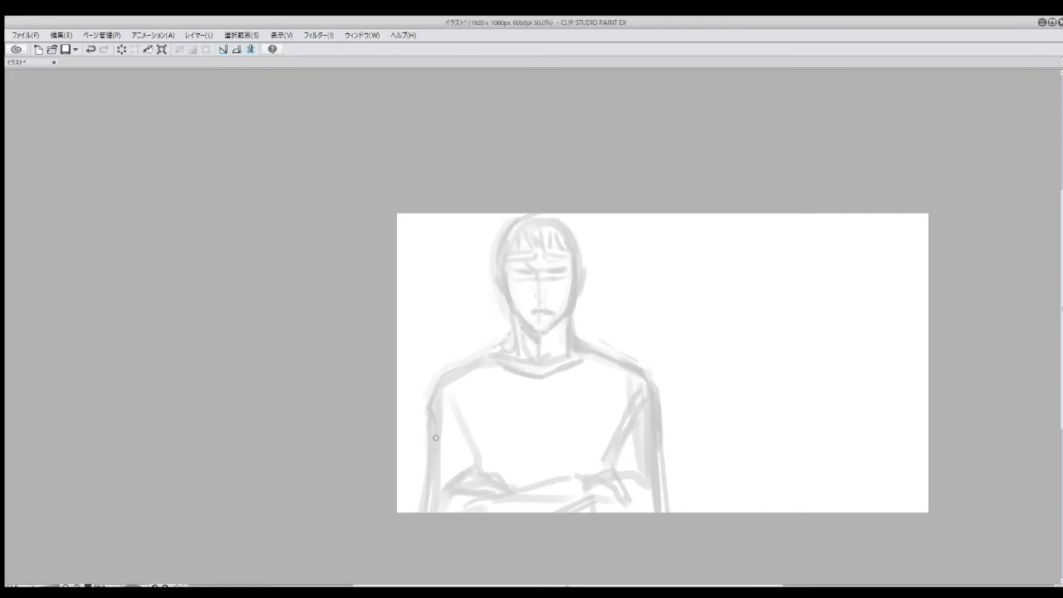
{"action": "key", "text": "h"}
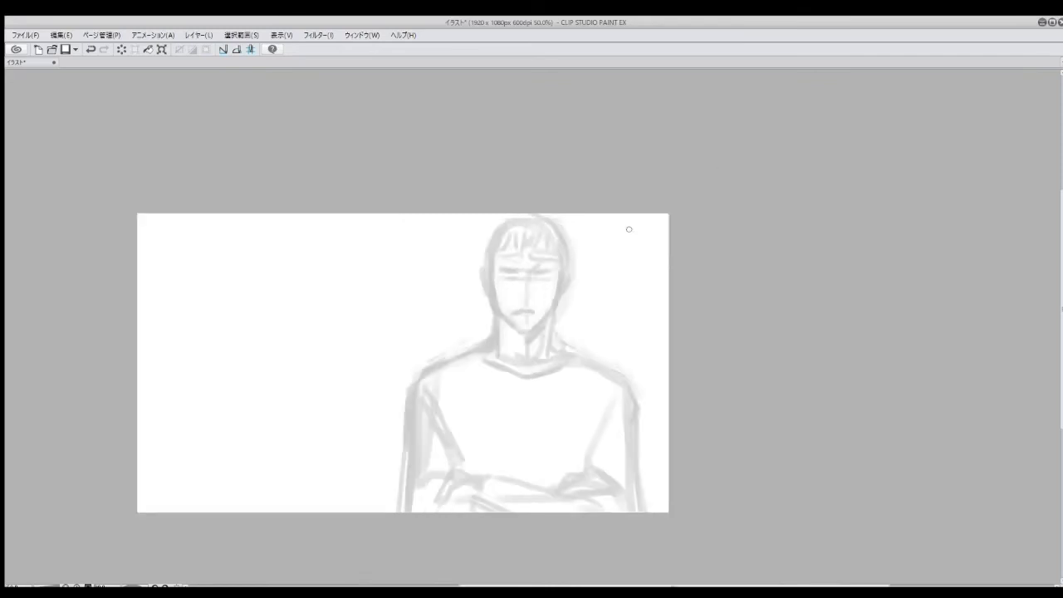
{"action": "key", "text": "h"}
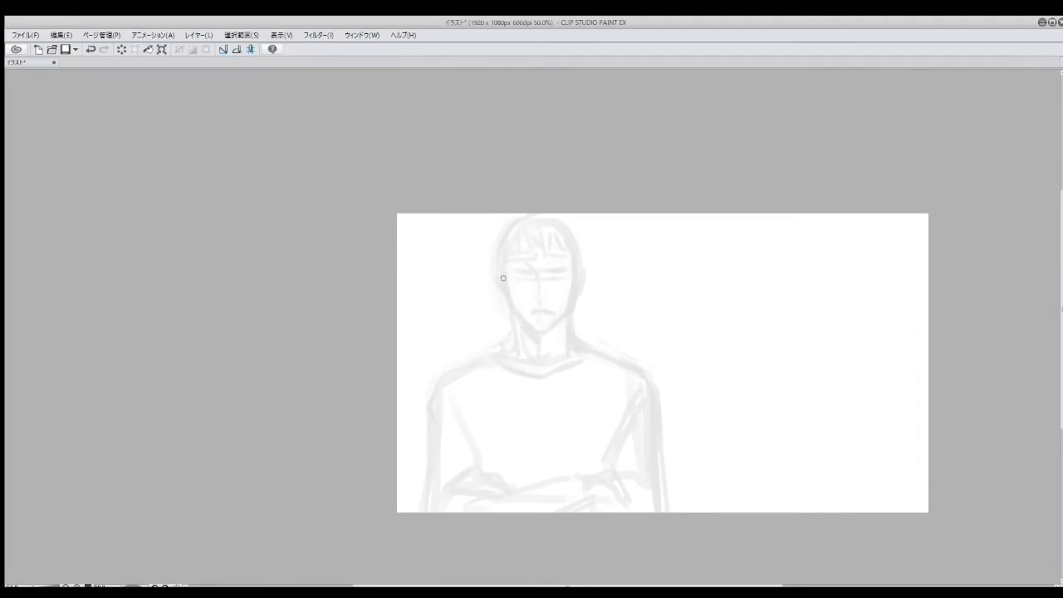
Step: Over the faded rough sketch, draw firmer lines for the face sides, jaw, chin and neck
{"action": "scroll", "coordinate": [503, 278], "scroll_direction": "up", "scroll_amount": 1}
{"action": "left_click_drag", "start_coordinate": [503, 243], "coordinate": [540, 341]}
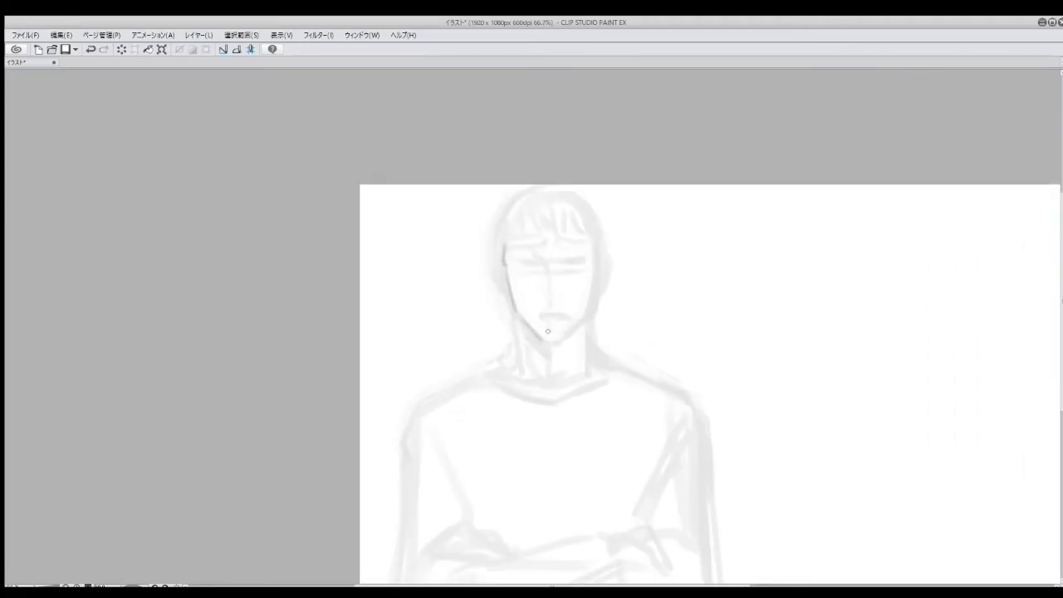
{"action": "left_click_drag", "start_coordinate": [593, 255], "coordinate": [592, 308]}
{"action": "left_click_drag", "start_coordinate": [519, 327], "coordinate": [524, 367]}
{"action": "left_click_drag", "start_coordinate": [585, 324], "coordinate": [592, 369]}
{"action": "left_click_drag", "start_coordinate": [544, 343], "coordinate": [565, 342]}
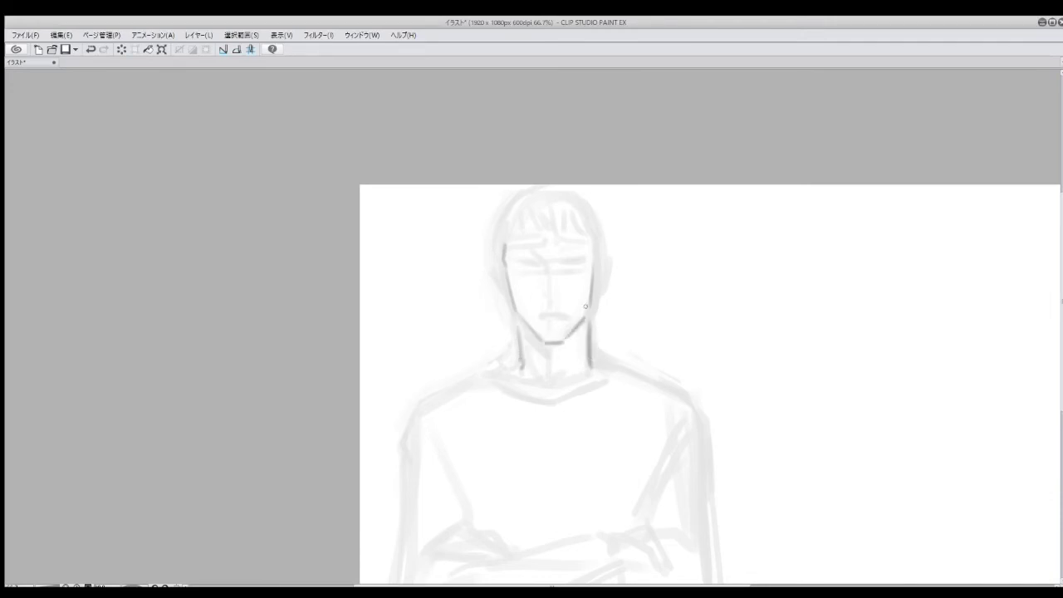
Step: Draw the jagged fringe, ears and rounded skull outline in firmer lines, flipping the view to check symmetry
{"action": "mouse_move", "coordinate": [503, 226]}
{"action": "left_mouse_down"}
{"action": "mouse_move", "coordinate": [525, 194]}
{"action": "mouse_move", "coordinate": [565, 239]}
{"action": "left_mouse_up"}
{"action": "key", "text": "ctrl+z"}
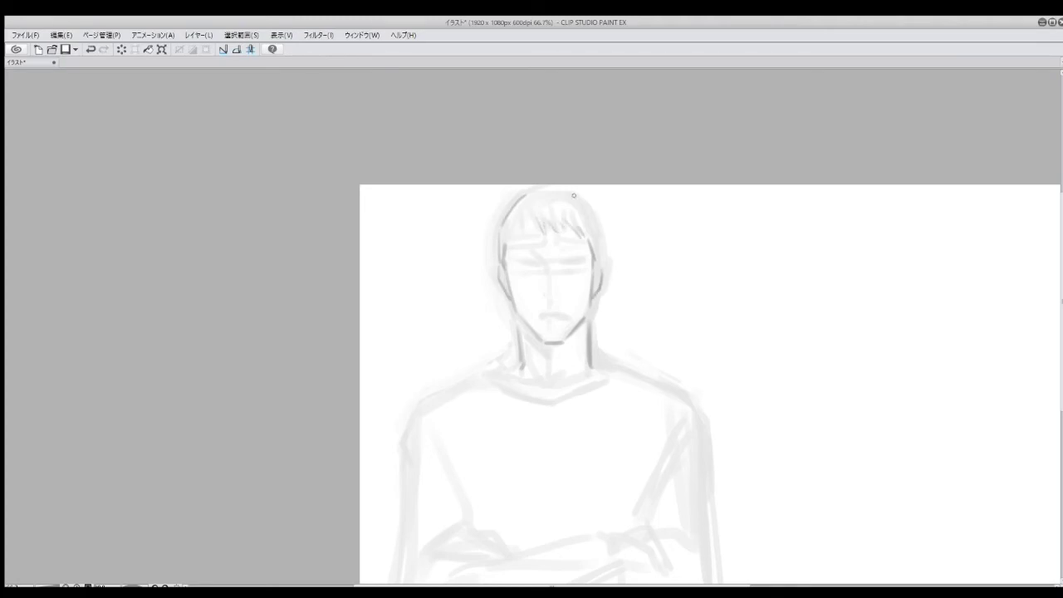
{"action": "left_click_drag", "start_coordinate": [528, 192], "coordinate": [591, 201]}
{"action": "key", "text": "h"}
{"action": "mouse_move", "coordinate": [478, 198]}
{"action": "left_mouse_down"}
{"action": "mouse_move", "coordinate": [461, 236]}
{"action": "mouse_move", "coordinate": [493, 192]}
{"action": "left_mouse_up"}
{"action": "key", "text": "ctrl+z"}
{"action": "key", "text": "ctrl+z"}
{"action": "left_click_drag", "start_coordinate": [558, 261], "coordinate": [550, 312]}
{"action": "left_click_drag", "start_coordinate": [548, 321], "coordinate": [524, 342]}
{"action": "key", "text": "h"}
{"action": "mouse_move", "coordinate": [578, 191]}
{"action": "left_mouse_down"}
{"action": "mouse_move", "coordinate": [550, 189]}
{"action": "mouse_move", "coordinate": [606, 244]}
{"action": "mouse_move", "coordinate": [604, 267]}
{"action": "left_mouse_up"}
{"action": "key", "text": "h"}
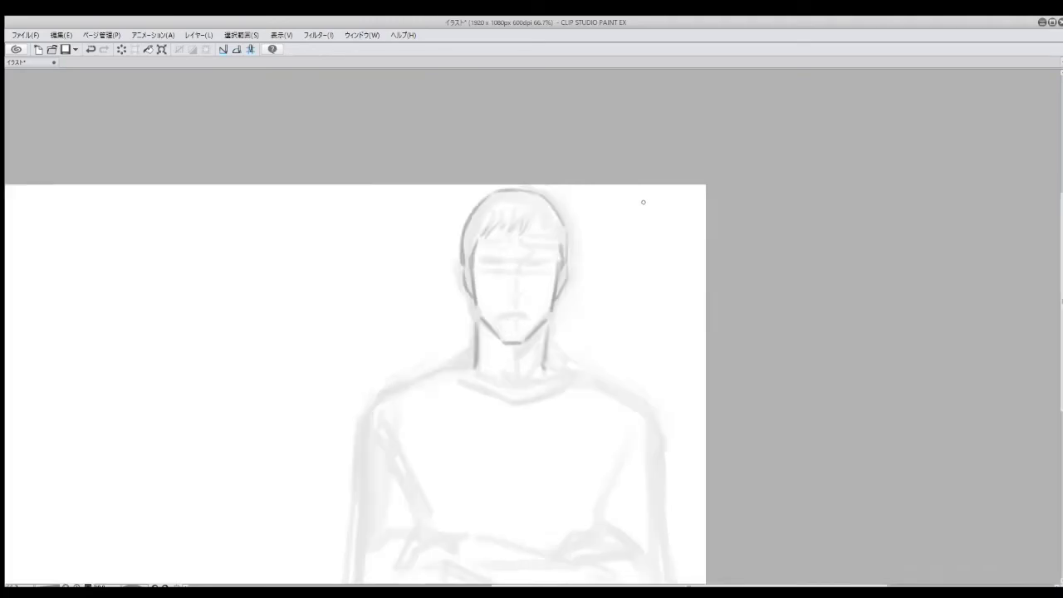
Step: Strengthen both sides of the neck down to the shoulders and add a shadow line under the jaw
{"action": "key", "text": "h"}
{"action": "left_click_drag", "start_coordinate": [522, 319], "coordinate": [518, 366]}
{"action": "left_click_drag", "start_coordinate": [587, 319], "coordinate": [590, 368]}
{"action": "key", "text": "h"}
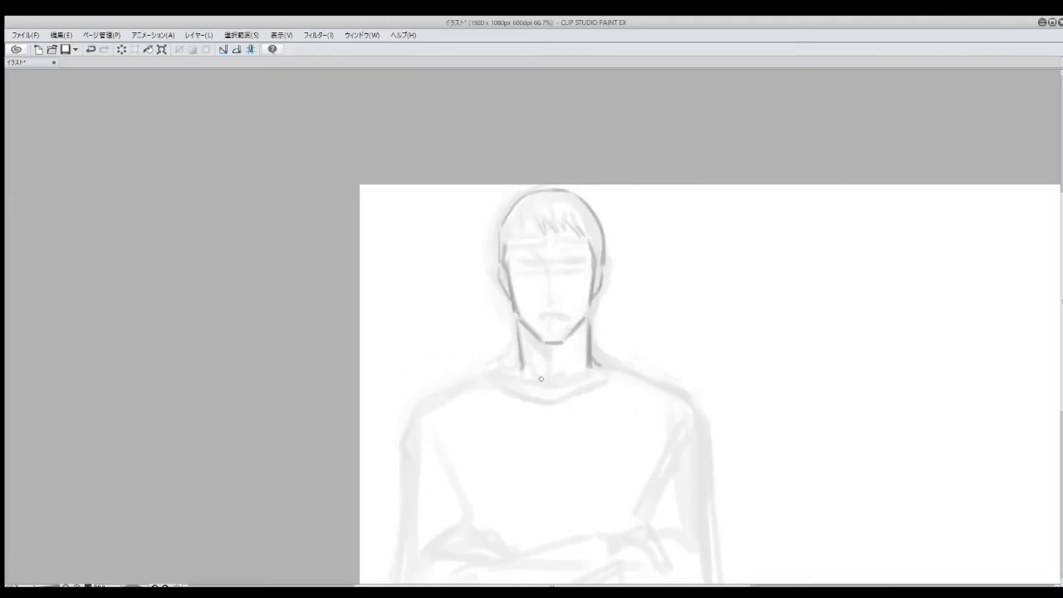
{"action": "left_click_drag", "start_coordinate": [587, 321], "coordinate": [592, 371]}
{"action": "left_click_drag", "start_coordinate": [520, 363], "coordinate": [501, 370]}
{"action": "left_click_drag", "start_coordinate": [527, 330], "coordinate": [548, 357]}
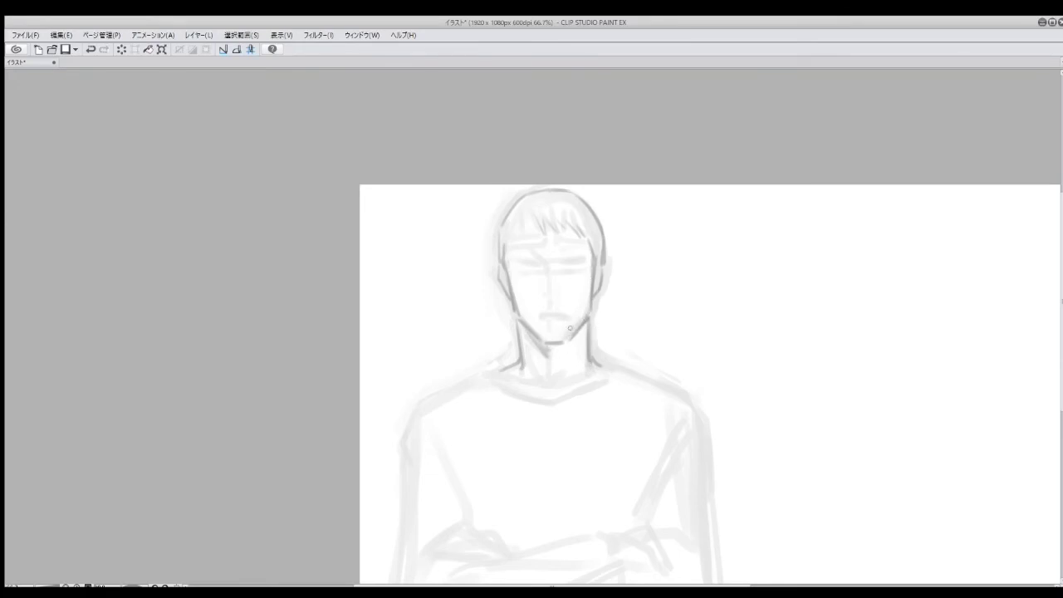
Step: Draw the converging neck muscle lines and the shoulder slope down to the upper arm, checking them in the mirrored view
{"action": "mouse_move", "coordinate": [587, 316]}
{"action": "left_mouse_down"}
{"action": "mouse_move", "coordinate": [568, 341]}
{"action": "mouse_move", "coordinate": [499, 373]}
{"action": "left_mouse_up"}
{"action": "left_click_drag", "start_coordinate": [534, 361], "coordinate": [548, 392]}
{"action": "mouse_move", "coordinate": [583, 349]}
{"action": "left_mouse_down"}
{"action": "mouse_move", "coordinate": [569, 382]}
{"action": "mouse_move", "coordinate": [488, 378]}
{"action": "left_mouse_up"}
{"action": "mouse_move", "coordinate": [407, 452]}
{"action": "left_mouse_down"}
{"action": "mouse_move", "coordinate": [431, 404]}
{"action": "mouse_move", "coordinate": [490, 380]}
{"action": "left_mouse_up"}
{"action": "key", "text": "h"}
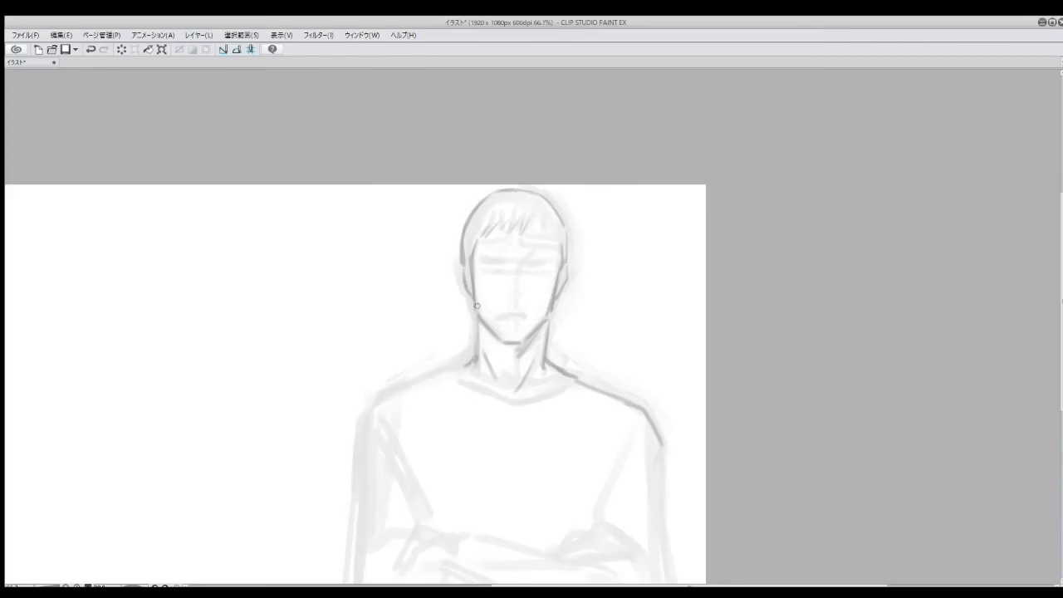
Step: Try moving and rotating a rectangular selection of the head and shoulder area
{"action": "key", "text": "h"}
{"action": "key", "text": "ctrl+minus"}
{"action": "key", "text": "m"}
{"action": "left_click_drag", "start_coordinate": [492, 197], "coordinate": [625, 430]}
{"action": "left_click", "coordinate": [555, 447]}
{"action": "left_click_drag", "start_coordinate": [575, 396], "coordinate": [670, 397]}
{"action": "left_click_drag", "start_coordinate": [743, 274], "coordinate": [747, 327]}
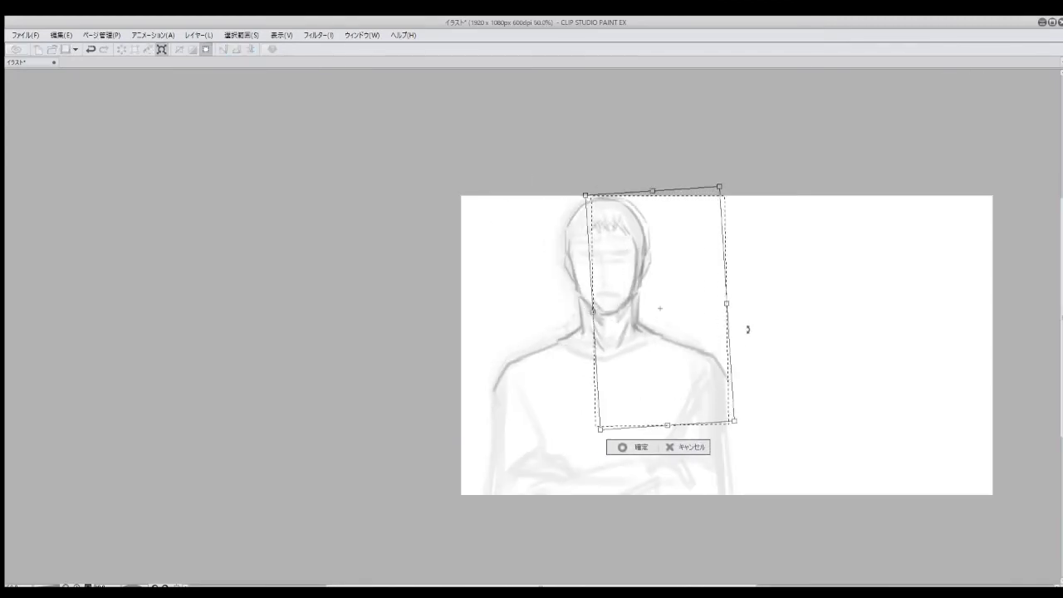
{"action": "left_click", "coordinate": [688, 449]}
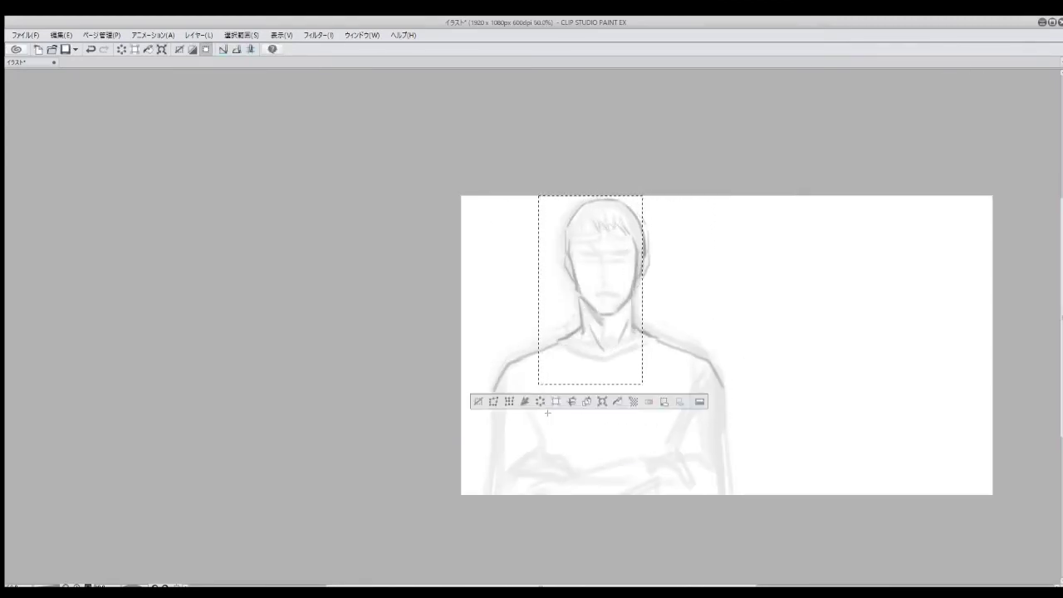
{"action": "left_click_drag", "start_coordinate": [636, 218], "coordinate": [665, 301]}
{"action": "key", "text": "ctrl+d"}
Step: Draw the outer arm, the crossed forearm with its cuff, the double shirt neckline and the opposite inner arm line
{"action": "mouse_move", "coordinate": [656, 337]}
{"action": "left_mouse_down"}
{"action": "mouse_move", "coordinate": [721, 400]}
{"action": "mouse_move", "coordinate": [735, 494]}
{"action": "left_mouse_up"}
{"action": "mouse_move", "coordinate": [550, 473]}
{"action": "left_mouse_down"}
{"action": "mouse_move", "coordinate": [640, 457]}
{"action": "mouse_move", "coordinate": [642, 494]}
{"action": "left_mouse_up"}
{"action": "key", "text": "ctrl+z"}
{"action": "key", "text": "ctrl+z"}
{"action": "left_click_drag", "start_coordinate": [550, 479], "coordinate": [499, 490]}
{"action": "left_click_drag", "start_coordinate": [532, 342], "coordinate": [862, 88]}
{"action": "mouse_move", "coordinate": [540, 361]}
{"action": "left_mouse_down"}
{"action": "mouse_move", "coordinate": [561, 411]}
{"action": "mouse_move", "coordinate": [590, 434]}
{"action": "left_mouse_up"}
{"action": "mouse_move", "coordinate": [532, 364]}
{"action": "left_mouse_down"}
{"action": "mouse_move", "coordinate": [540, 399]}
{"action": "mouse_move", "coordinate": [585, 437]}
{"action": "left_mouse_up"}
{"action": "key", "text": "ctrl+z"}
{"action": "key", "text": "ctrl+y"}
{"action": "left_click_drag", "start_coordinate": [900, 88], "coordinate": [482, 280]}
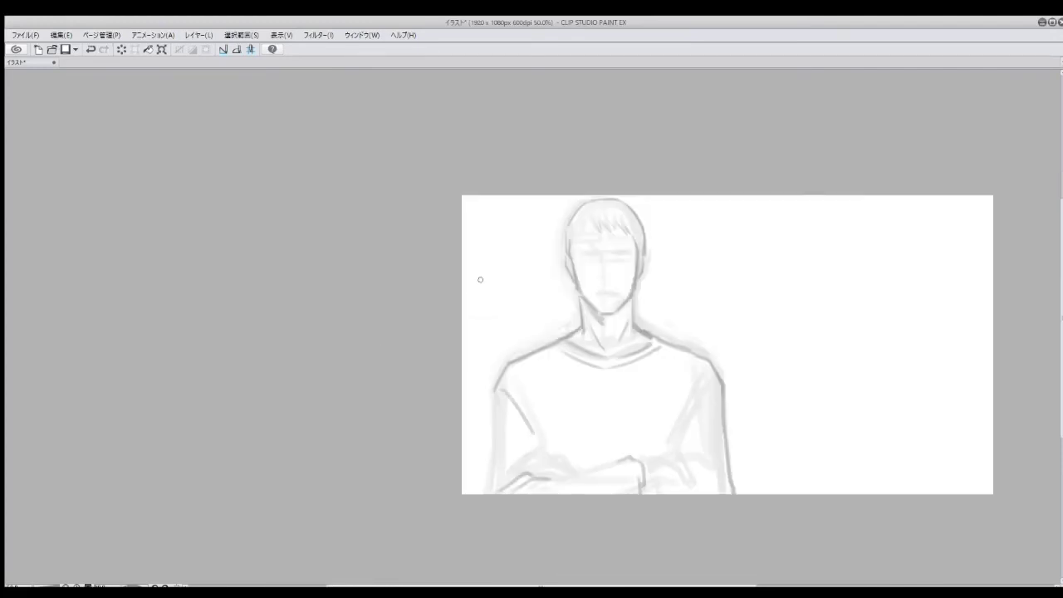
Step: Outline the remaining outer sleeve and both inner arm creases, and shape the hand tucked over the forearm
{"action": "mouse_move", "coordinate": [505, 392]}
{"action": "left_mouse_down"}
{"action": "mouse_move", "coordinate": [545, 452]}
{"action": "mouse_move", "coordinate": [486, 476]}
{"action": "mouse_move", "coordinate": [482, 492]}
{"action": "left_mouse_up"}
{"action": "mouse_move", "coordinate": [706, 382]}
{"action": "left_mouse_down"}
{"action": "mouse_move", "coordinate": [682, 423]}
{"action": "mouse_move", "coordinate": [715, 432]}
{"action": "left_mouse_up"}
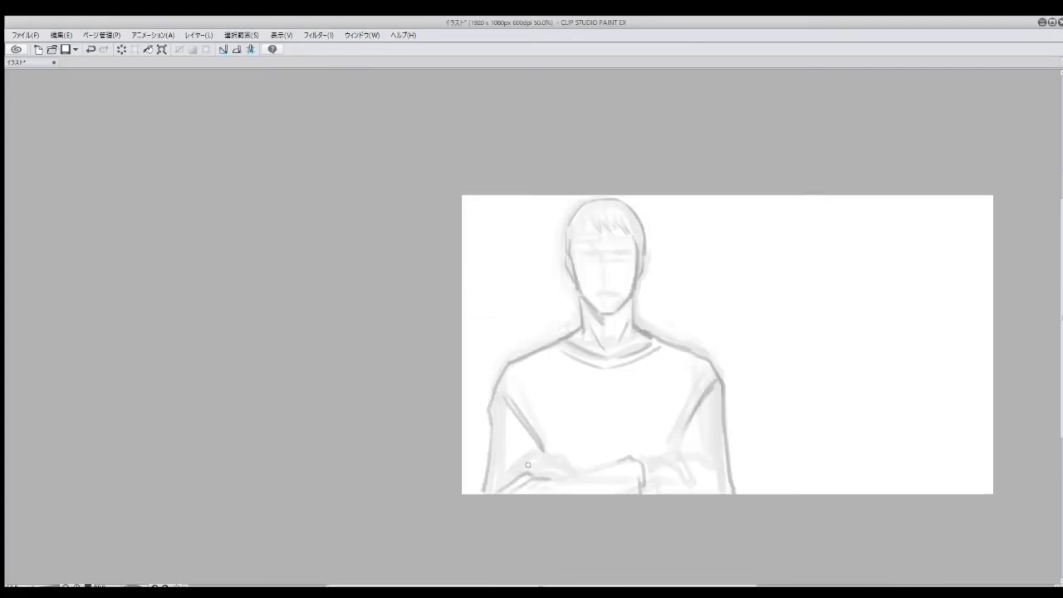
{"action": "left_click_drag", "start_coordinate": [520, 467], "coordinate": [560, 453]}
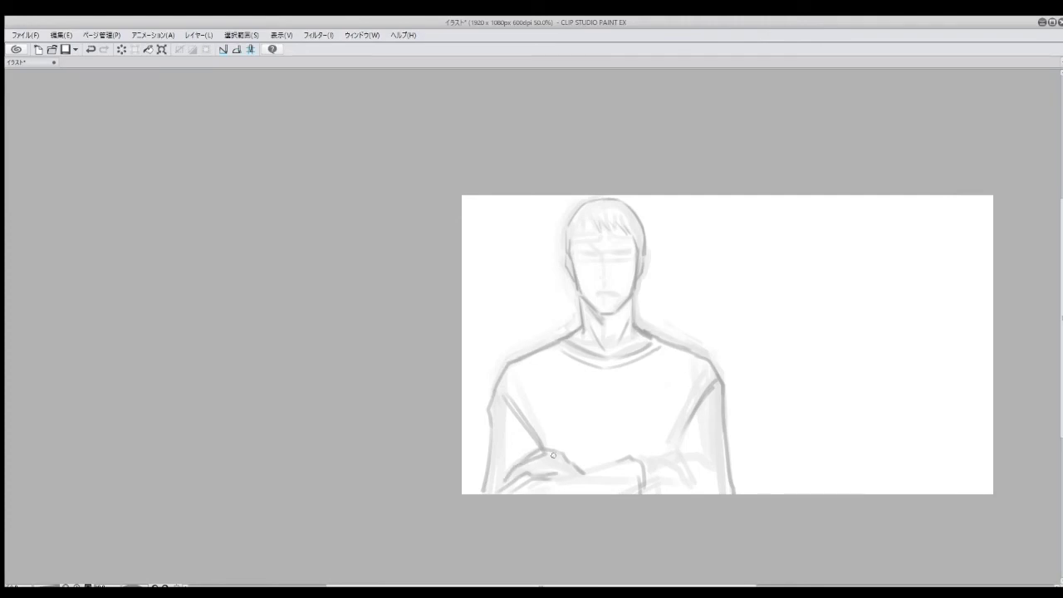
{"action": "mouse_move", "coordinate": [549, 456]}
{"action": "left_mouse_down"}
{"action": "mouse_move", "coordinate": [523, 468]}
{"action": "mouse_move", "coordinate": [570, 467]}
{"action": "mouse_move", "coordinate": [558, 476]}
{"action": "mouse_move", "coordinate": [533, 474]}
{"action": "mouse_move", "coordinate": [535, 459]}
{"action": "mouse_move", "coordinate": [524, 466]}
{"action": "mouse_move", "coordinate": [591, 461]}
{"action": "mouse_move", "coordinate": [521, 459]}
{"action": "mouse_move", "coordinate": [566, 459]}
{"action": "mouse_move", "coordinate": [522, 476]}
{"action": "left_mouse_up"}
{"action": "key", "text": "ctrl+z"}
{"action": "key", "text": "ctrl+z"}
{"action": "key", "text": "ctrl+z"}
{"action": "key", "text": "ctrl+z"}
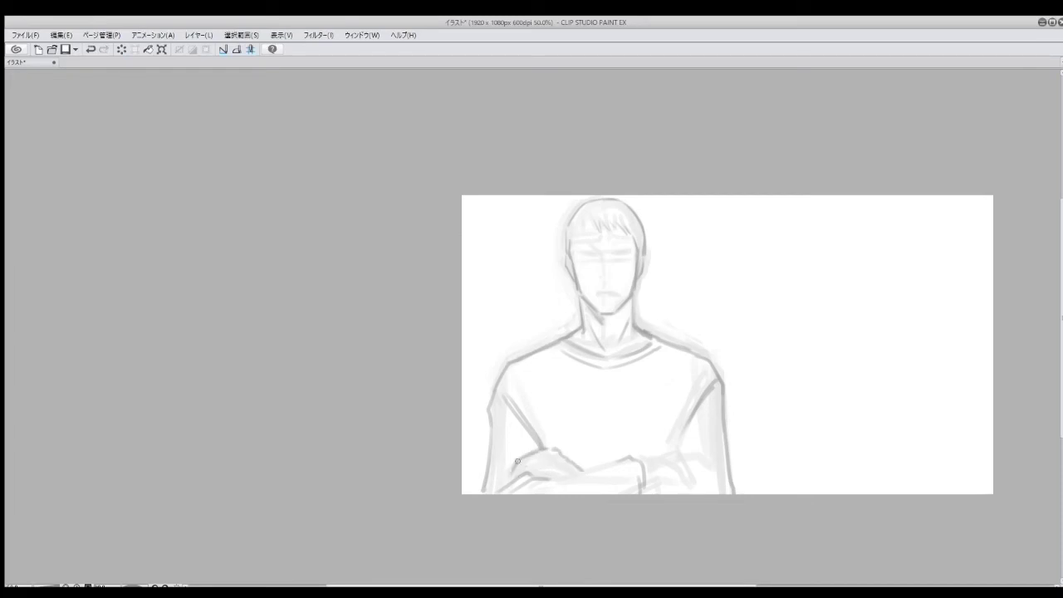
Step: Add sleeve and chest folds, draw the second forearm and its outer sleeve contour, and check the figure mirrored
{"action": "left_click_drag", "start_coordinate": [681, 414], "coordinate": [686, 458]}
{"action": "left_click_drag", "start_coordinate": [577, 374], "coordinate": [611, 405]}
{"action": "left_click_drag", "start_coordinate": [559, 470], "coordinate": [600, 480]}
{"action": "key", "text": "ctrl+z"}
{"action": "mouse_move", "coordinate": [531, 490]}
{"action": "left_mouse_down"}
{"action": "mouse_move", "coordinate": [624, 452]}
{"action": "mouse_move", "coordinate": [682, 456]}
{"action": "mouse_move", "coordinate": [675, 469]}
{"action": "mouse_move", "coordinate": [689, 472]}
{"action": "mouse_move", "coordinate": [653, 478]}
{"action": "mouse_move", "coordinate": [710, 497]}
{"action": "left_mouse_up"}
{"action": "key", "text": "ctrl+z"}
{"action": "mouse_move", "coordinate": [674, 447]}
{"action": "left_mouse_down"}
{"action": "mouse_move", "coordinate": [683, 467]}
{"action": "mouse_move", "coordinate": [708, 411]}
{"action": "mouse_move", "coordinate": [731, 457]}
{"action": "left_mouse_up"}
{"action": "left_click_drag", "start_coordinate": [726, 398], "coordinate": [729, 494]}
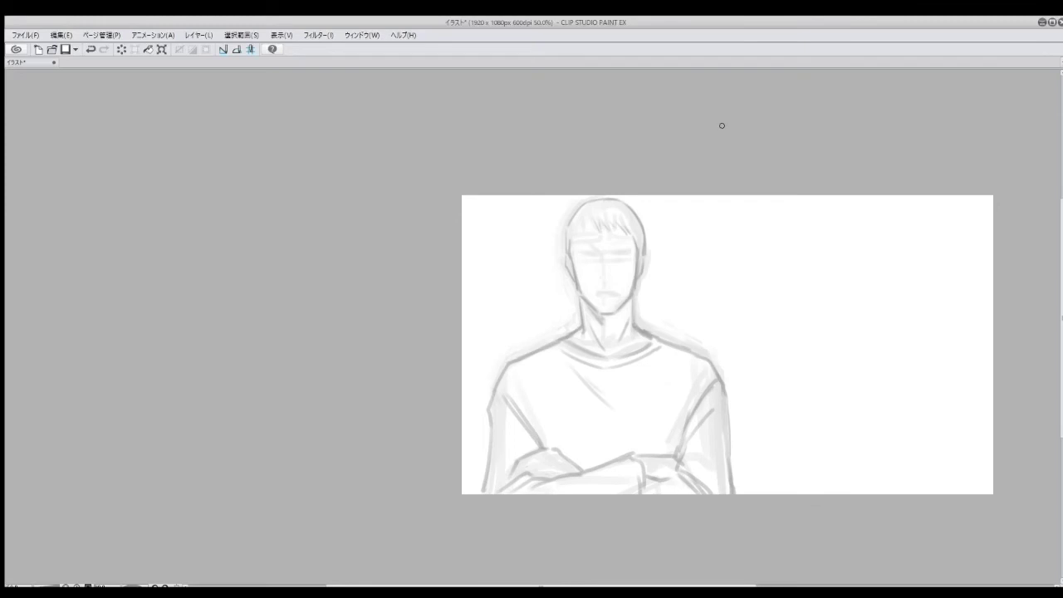
{"action": "key", "text": "h"}
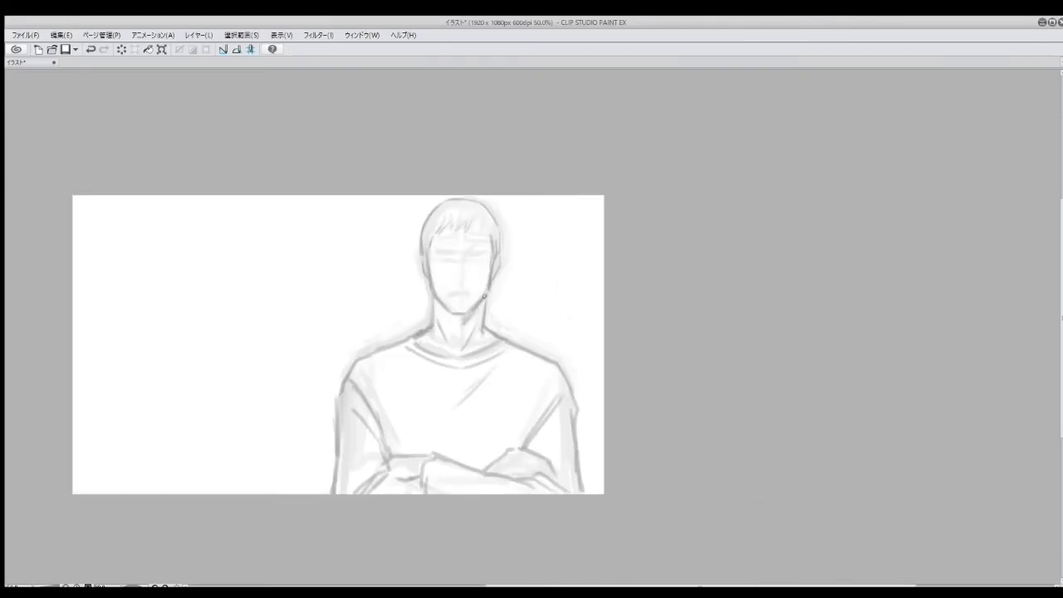
{"action": "key", "text": "h"}
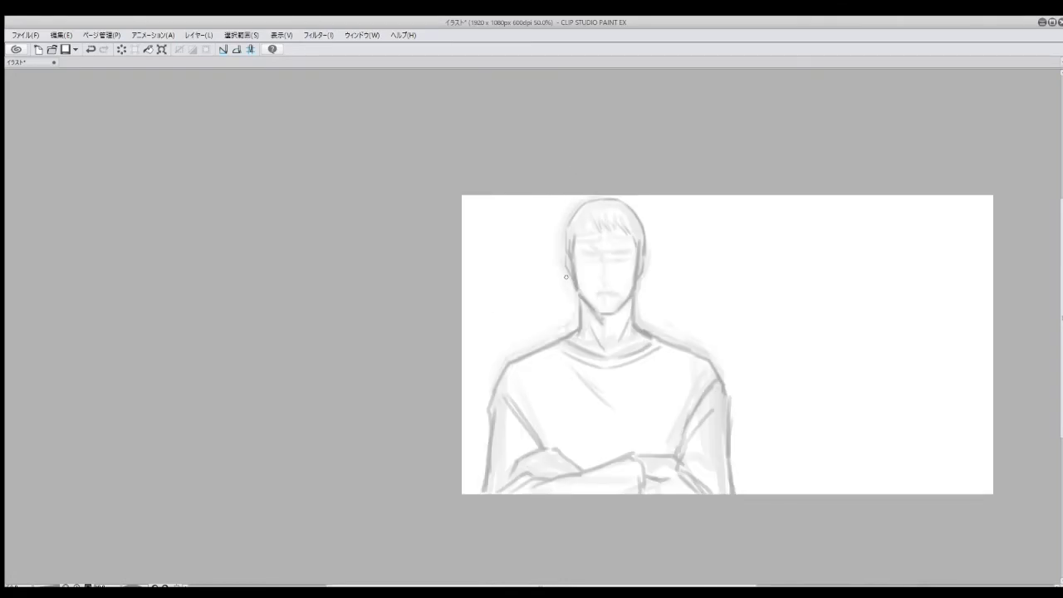
Step: Draw the eyebrows, closed eyes and mouth in firmer lines
{"action": "scroll", "coordinate": [594, 245], "scroll_direction": "up", "scroll_amount": 1}
{"action": "mouse_move", "coordinate": [575, 257]}
{"action": "left_mouse_down"}
{"action": "mouse_move", "coordinate": [641, 257]}
{"action": "mouse_move", "coordinate": [635, 233]}
{"action": "mouse_move", "coordinate": [605, 236]}
{"action": "left_mouse_up"}
{"action": "key", "text": "ctrl+z"}
{"action": "key", "text": "ctrl+z"}
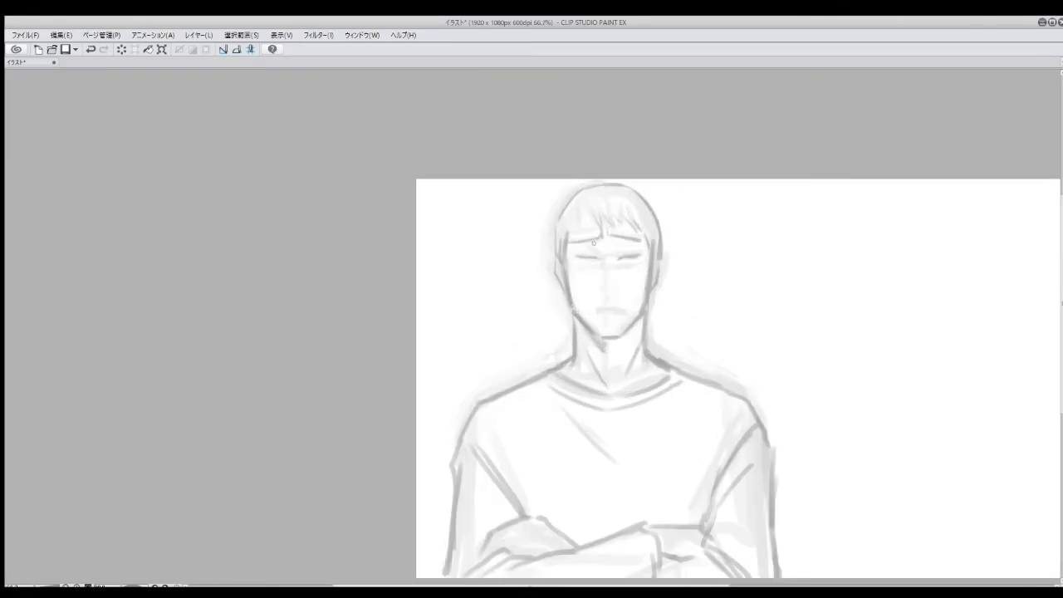
{"action": "left_click_drag", "start_coordinate": [607, 313], "coordinate": [628, 312]}
Step: Adjust the facial features with a lasso selection and transform, checking the mirrored view
{"action": "mouse_move", "coordinate": [630, 253]}
{"action": "left_mouse_down"}
{"action": "mouse_move", "coordinate": [614, 325]}
{"action": "mouse_move", "coordinate": [582, 226]}
{"action": "left_mouse_up"}
{"action": "key", "text": "ctrl+t"}
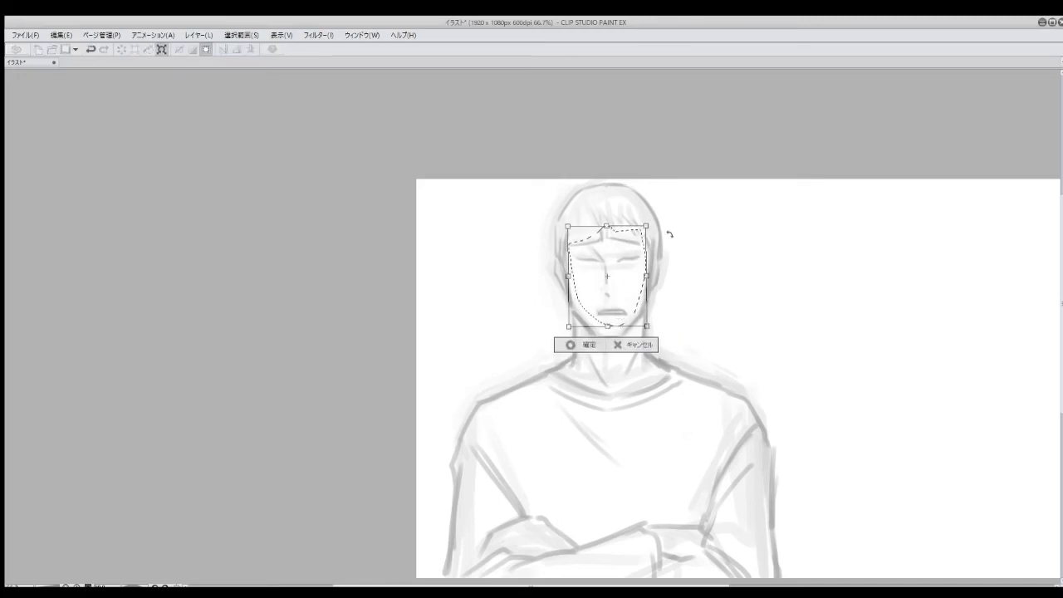
{"action": "key", "text": "h"}
{"action": "key", "text": "Return"}
{"action": "key", "text": "h"}
{"action": "key", "text": "ctrl+d"}
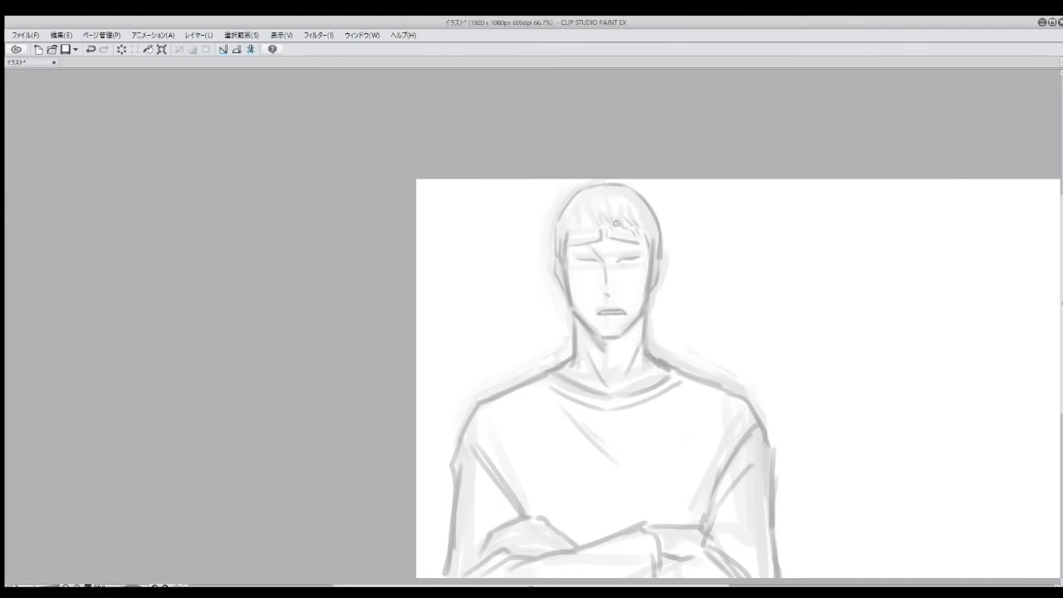
Step: Redraw the fringe strands and strengthen the head sides, ear outline and jawline
{"action": "key", "text": "ctrl+z"}
{"action": "left_click_drag", "start_coordinate": [609, 215], "coordinate": [646, 236]}
{"action": "left_click_drag", "start_coordinate": [581, 208], "coordinate": [567, 295]}
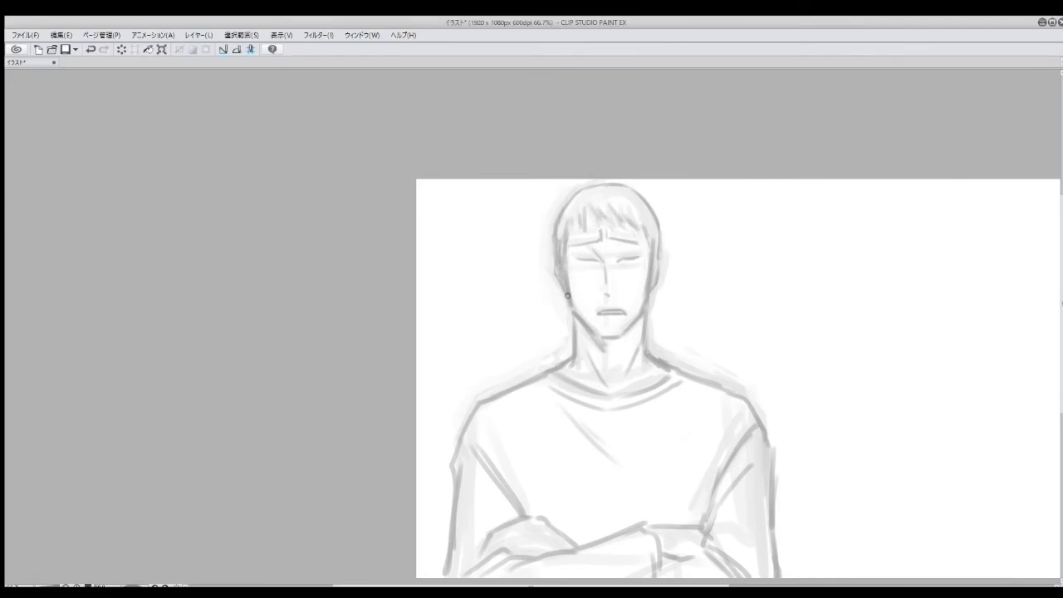
{"action": "left_click_drag", "start_coordinate": [652, 215], "coordinate": [662, 255]}
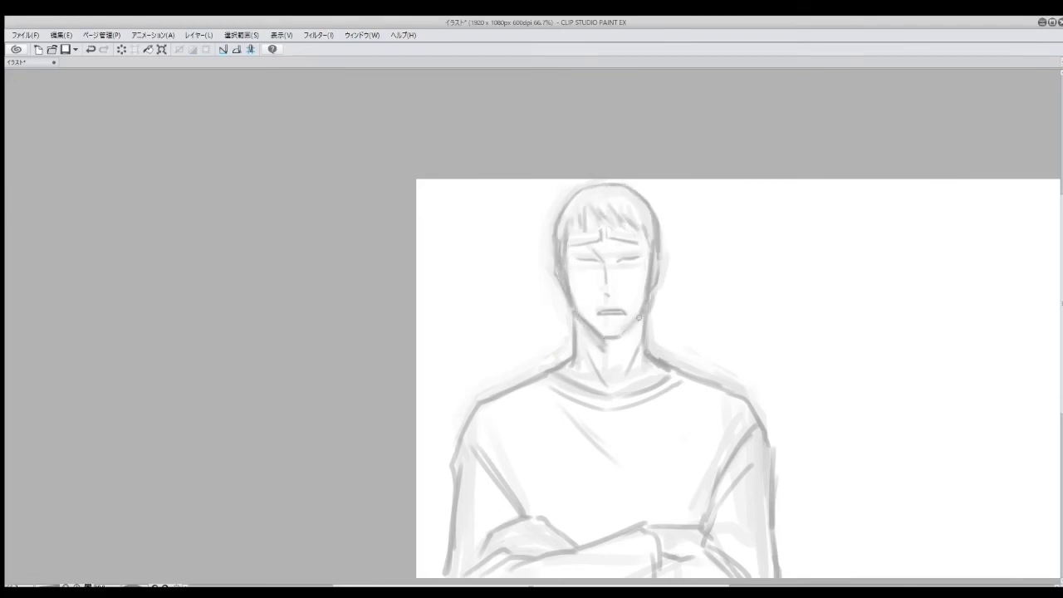
{"action": "left_click_drag", "start_coordinate": [641, 307], "coordinate": [625, 334]}
Step: Thicken the eyebrows and shade the closed eyelids with darker strokes
{"action": "scroll", "coordinate": [616, 318], "scroll_direction": "down", "scroll_amount": 1}
{"action": "scroll", "coordinate": [653, 246], "scroll_direction": "up", "scroll_amount": 1}
{"action": "scroll", "coordinate": [653, 246], "scroll_direction": "down", "scroll_amount": 1}
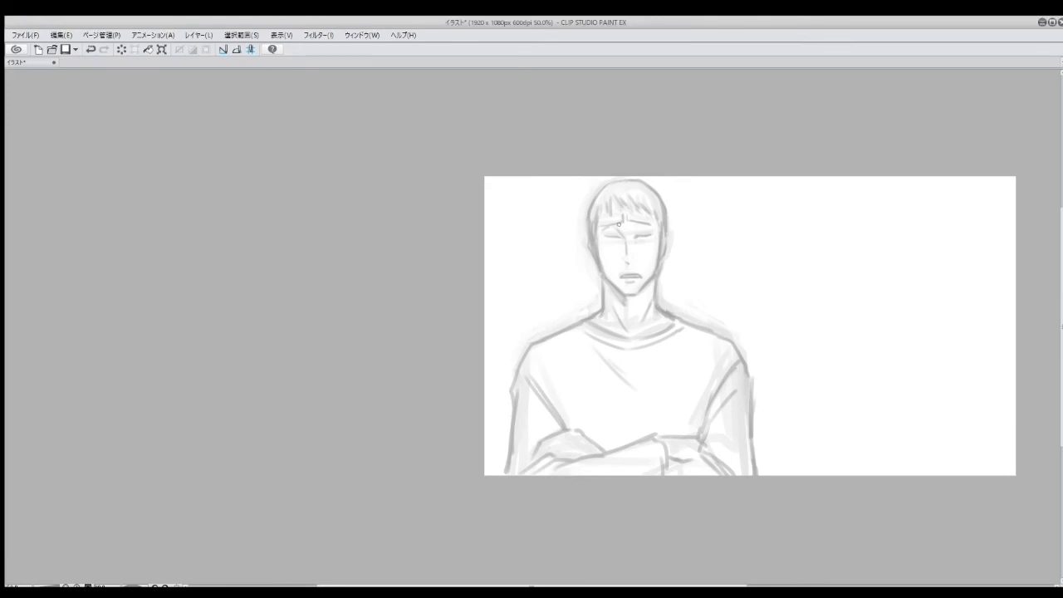
{"action": "key", "text": "ctrl+z"}
{"action": "left_click_drag", "start_coordinate": [605, 236], "coordinate": [634, 239]}
{"action": "key", "text": "ctrl+z"}
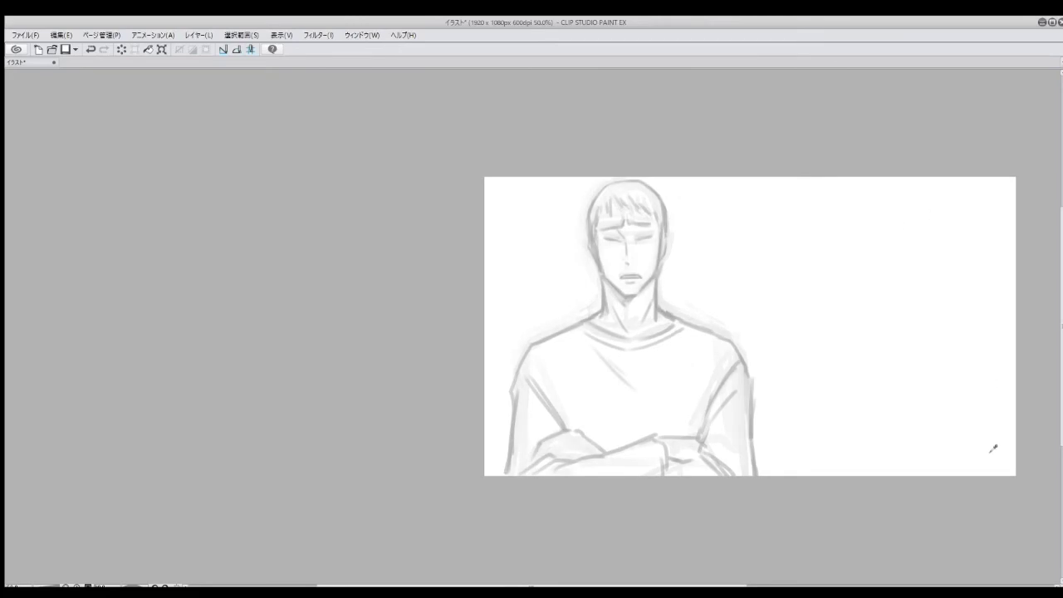
{"action": "scroll", "coordinate": [592, 236], "scroll_direction": "up", "scroll_amount": 1}
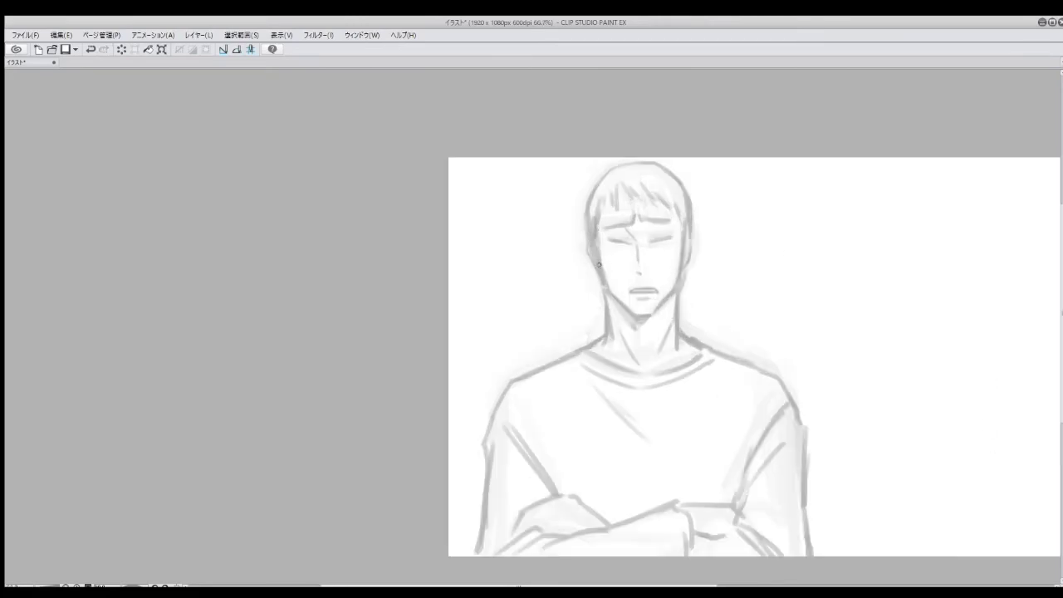
Step: Strengthen the drooping eyebrow, add a frown crease beside it and firm up the side of the neck, checking the mirrored view
{"action": "left_click_drag", "start_coordinate": [651, 313], "coordinate": [401, 305]}
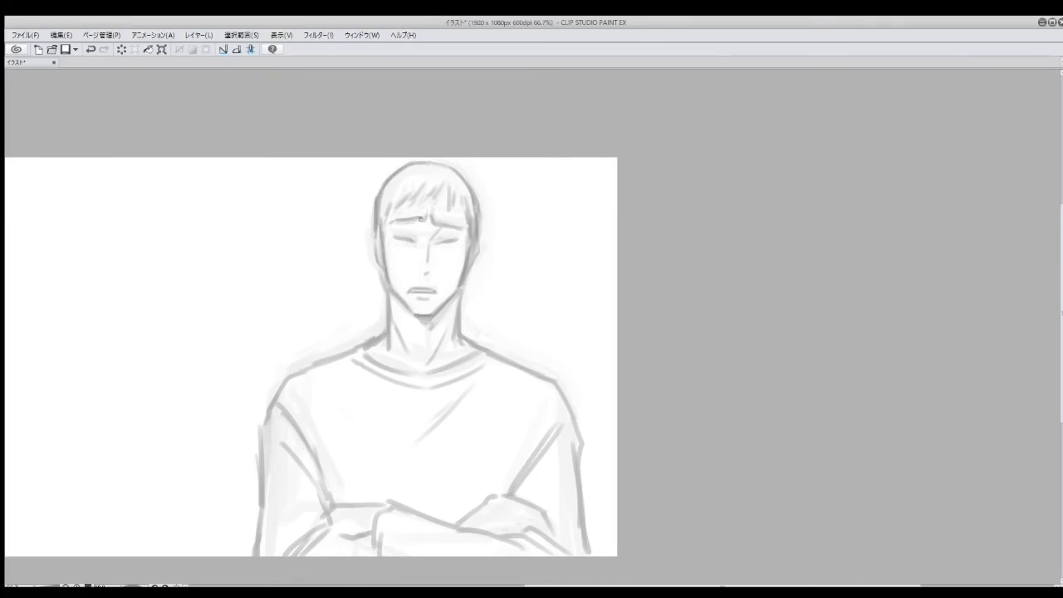
{"action": "mouse_move", "coordinate": [445, 239]}
{"action": "left_mouse_down"}
{"action": "mouse_move", "coordinate": [621, 226]}
{"action": "mouse_move", "coordinate": [600, 192]}
{"action": "mouse_move", "coordinate": [633, 201]}
{"action": "mouse_move", "coordinate": [591, 192]}
{"action": "mouse_move", "coordinate": [632, 163]}
{"action": "mouse_move", "coordinate": [654, 203]}
{"action": "mouse_move", "coordinate": [688, 206]}
{"action": "mouse_move", "coordinate": [678, 262]}
{"action": "left_mouse_up"}
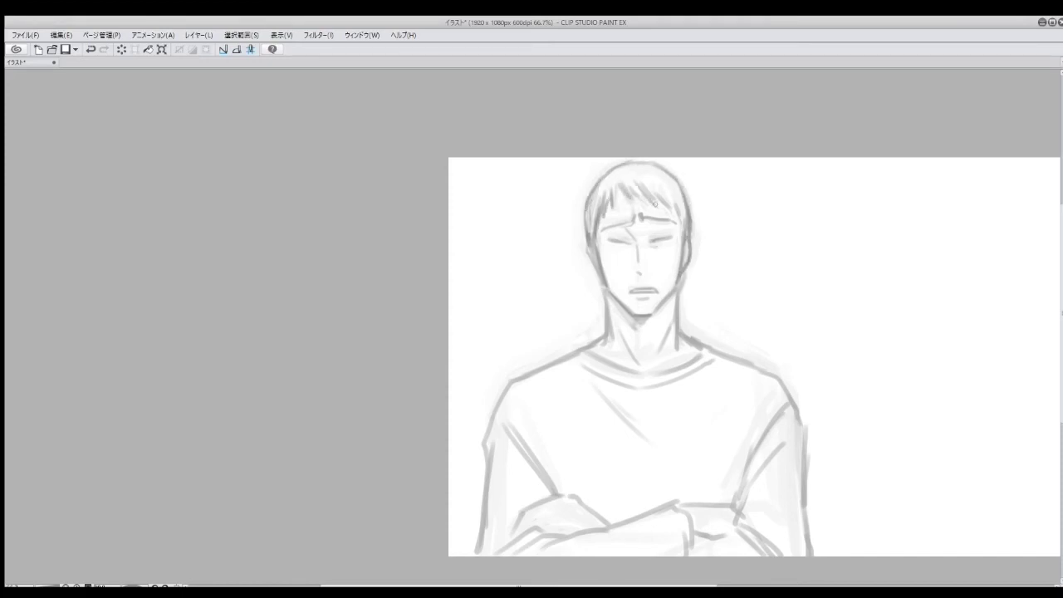
{"action": "left_click_drag", "start_coordinate": [642, 218], "coordinate": [677, 229]}
{"action": "left_click_drag", "start_coordinate": [683, 267], "coordinate": [677, 338]}
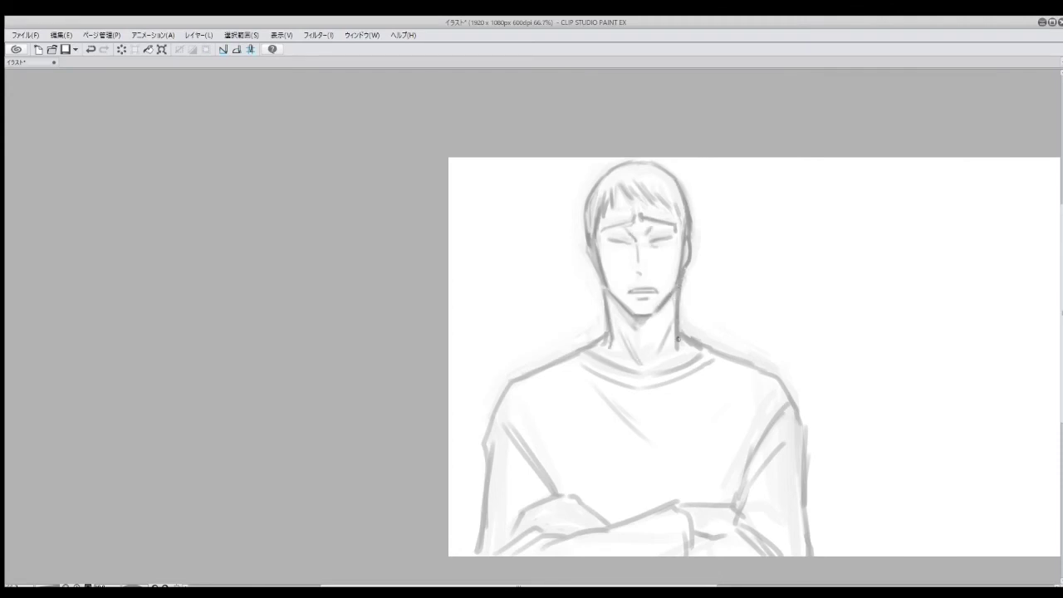
{"action": "left_click_drag", "start_coordinate": [594, 499], "coordinate": [565, 442]}
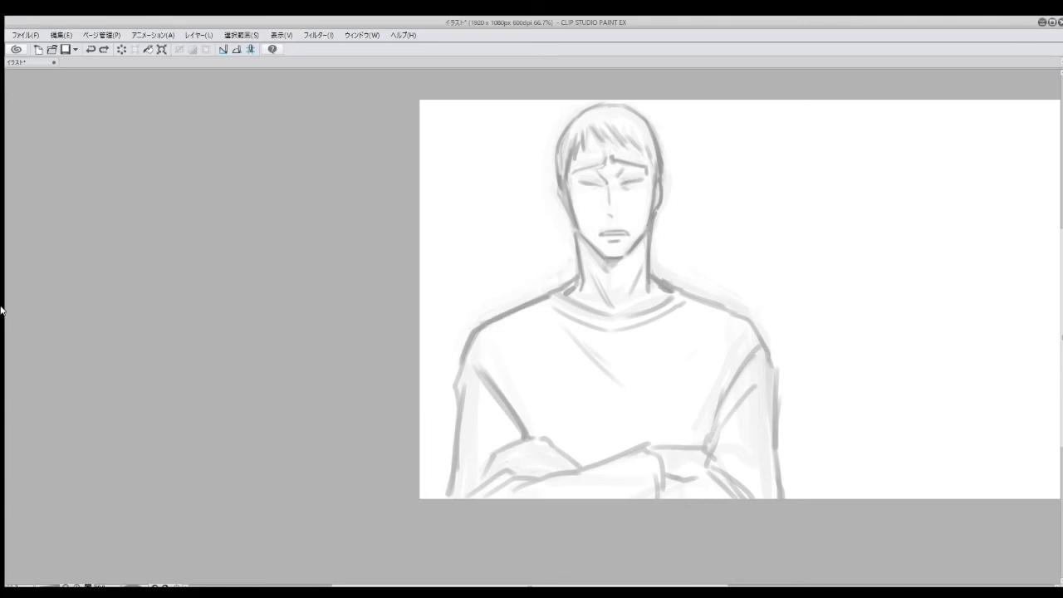
Step: Sketch separate fingers on the tucked hand and try a new outline for the opposite wrist
{"action": "mouse_move", "coordinate": [498, 465]}
{"action": "left_mouse_down"}
{"action": "mouse_move", "coordinate": [549, 440]}
{"action": "mouse_move", "coordinate": [573, 464]}
{"action": "mouse_move", "coordinate": [532, 440]}
{"action": "mouse_move", "coordinate": [557, 468]}
{"action": "left_mouse_up"}
{"action": "key", "text": "ctrl+z"}
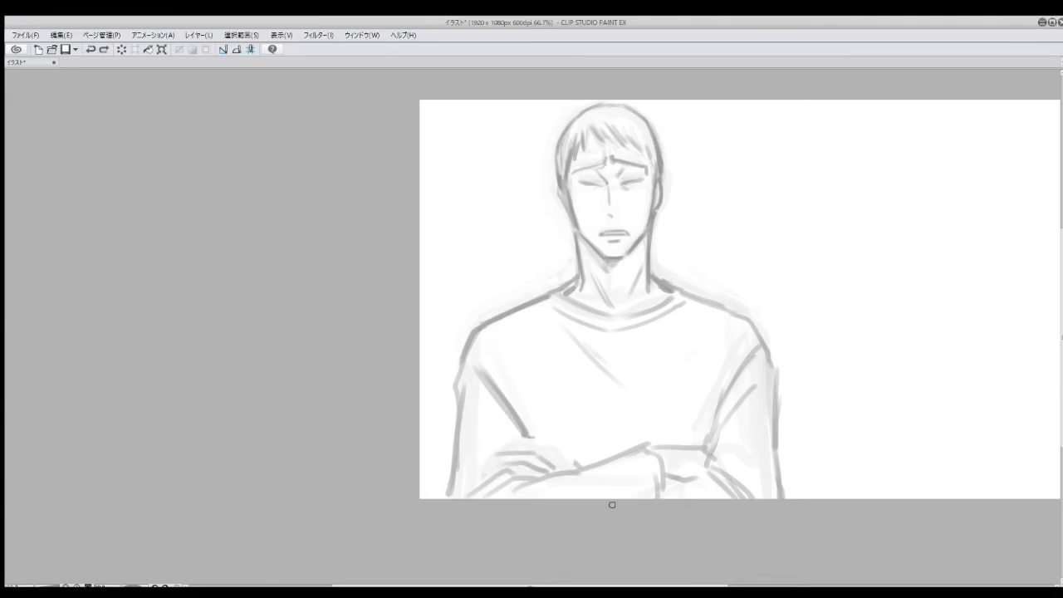
{"action": "mouse_move", "coordinate": [650, 449]}
{"action": "left_mouse_down"}
{"action": "mouse_move", "coordinate": [635, 498]}
{"action": "mouse_move", "coordinate": [656, 499]}
{"action": "mouse_move", "coordinate": [685, 440]}
{"action": "mouse_move", "coordinate": [641, 453]}
{"action": "mouse_move", "coordinate": [716, 444]}
{"action": "left_mouse_up"}
{"action": "key", "text": "ctrl+z"}
{"action": "key", "text": "ctrl+z"}
{"action": "key", "text": "ctrl+z"}
{"action": "key", "text": "ctrl+z"}
{"action": "key", "text": "ctrl+z"}
Step: Redraw the opposite wrist with a curved sleeve cuff and refine the finger lines of the tucked hand
{"action": "mouse_move", "coordinate": [641, 451]}
{"action": "left_mouse_down"}
{"action": "mouse_move", "coordinate": [650, 480]}
{"action": "mouse_move", "coordinate": [703, 498]}
{"action": "mouse_move", "coordinate": [722, 492]}
{"action": "left_mouse_up"}
{"action": "left_click_drag", "start_coordinate": [500, 444], "coordinate": [540, 452]}
{"action": "left_click_drag", "start_coordinate": [532, 444], "coordinate": [572, 472]}
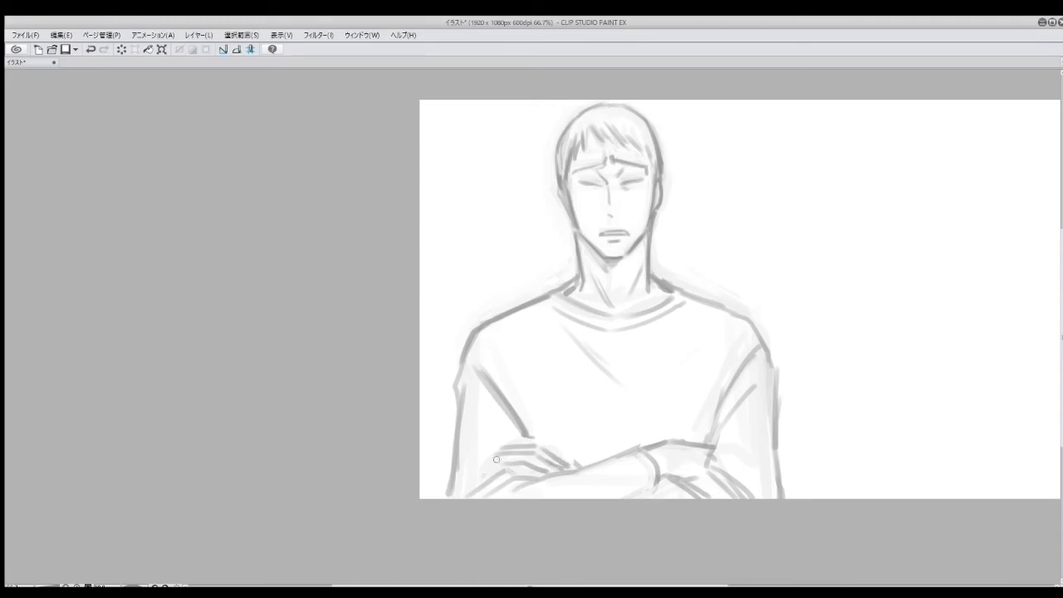
{"action": "mouse_move", "coordinate": [497, 459]}
{"action": "left_mouse_down"}
{"action": "mouse_move", "coordinate": [529, 436]}
{"action": "mouse_move", "coordinate": [578, 471]}
{"action": "left_mouse_up"}
{"action": "key", "text": "ctrl+z"}
Step: Redraw the inner sleeve folds, the shoulder line and both outer sleeve edges, and touch up the brow
{"action": "left_click_drag", "start_coordinate": [525, 438], "coordinate": [497, 399]}
{"action": "left_click_drag", "start_coordinate": [736, 397], "coordinate": [710, 437]}
{"action": "left_click_drag", "start_coordinate": [711, 301], "coordinate": [733, 314]}
{"action": "key", "text": "ctrl+z"}
{"action": "left_click_drag", "start_coordinate": [680, 293], "coordinate": [733, 312]}
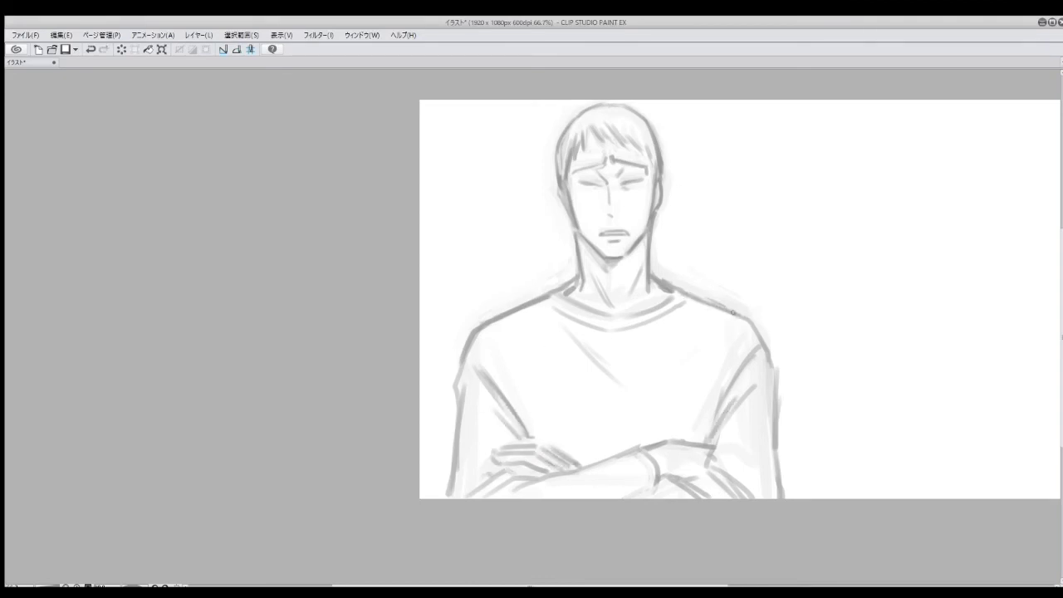
{"action": "left_click_drag", "start_coordinate": [769, 358], "coordinate": [780, 497]}
{"action": "left_click_drag", "start_coordinate": [458, 389], "coordinate": [455, 484]}
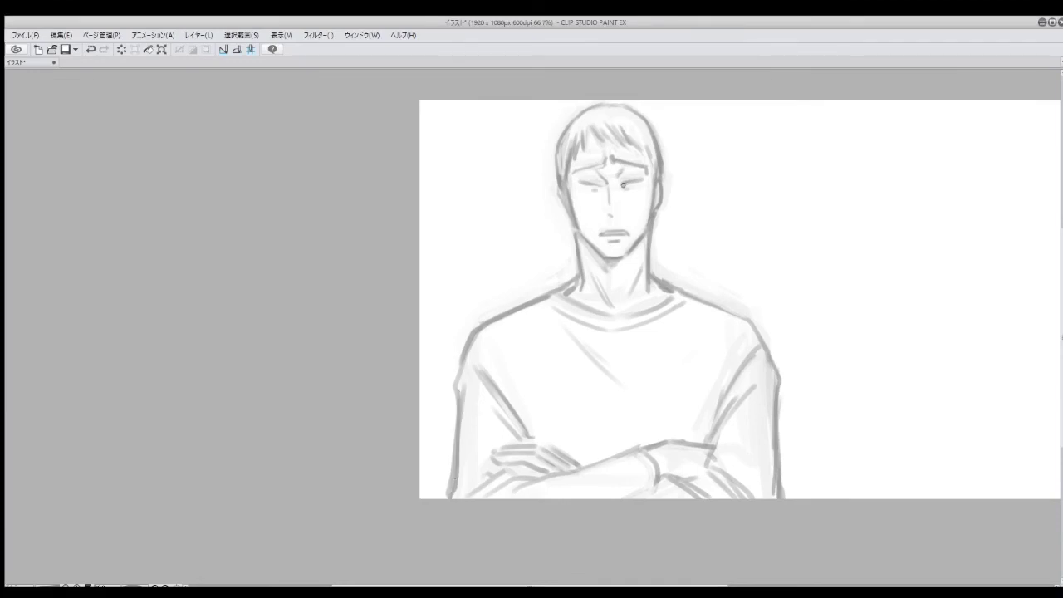
{"action": "left_click_drag", "start_coordinate": [643, 165], "coordinate": [625, 159]}
Step: Handwrite "自宅やないかい。" in the empty area beside the head
{"action": "scroll", "coordinate": [649, 166], "scroll_direction": "down", "scroll_amount": 2}
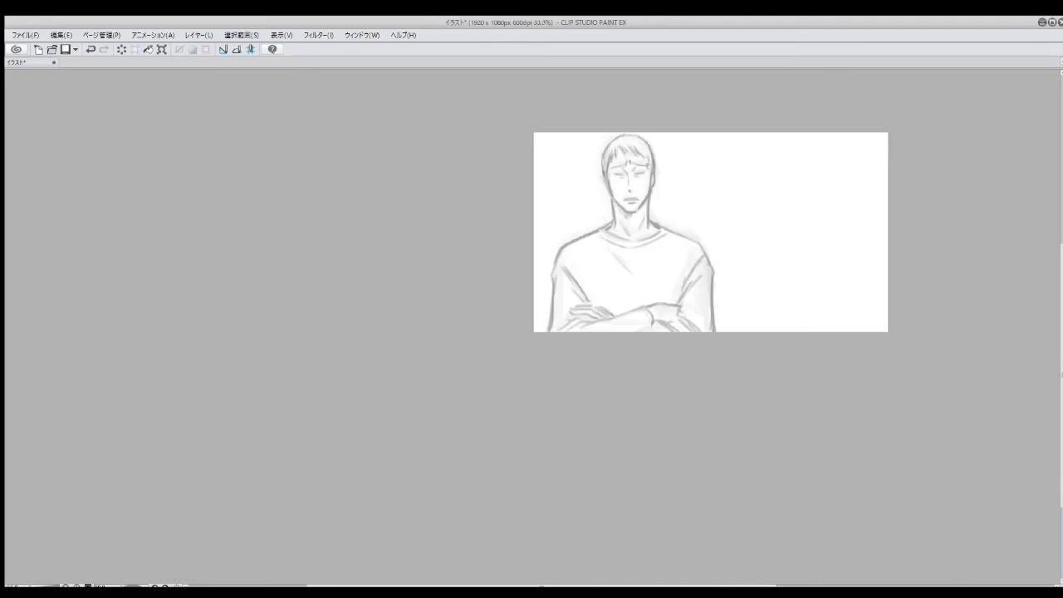
{"action": "scroll", "coordinate": [842, 239], "scroll_direction": "right", "scroll_amount": 1}
{"action": "mouse_move", "coordinate": [630, 143]}
{"action": "left_mouse_down"}
{"action": "mouse_move", "coordinate": [640, 188]}
{"action": "mouse_move", "coordinate": [638, 148]}
{"action": "mouse_move", "coordinate": [641, 178]}
{"action": "mouse_move", "coordinate": [680, 175]}
{"action": "left_mouse_up"}
{"action": "left_click_drag", "start_coordinate": [688, 151], "coordinate": [716, 173]}
{"action": "mouse_move", "coordinate": [721, 156]}
{"action": "left_mouse_down"}
{"action": "mouse_move", "coordinate": [735, 154]}
{"action": "mouse_move", "coordinate": [746, 171]}
{"action": "left_mouse_up"}
{"action": "scroll", "coordinate": [747, 166], "scroll_direction": "right", "scroll_amount": 2}
{"action": "left_click_drag", "start_coordinate": [675, 151], "coordinate": [717, 171]}
{"action": "left_click_drag", "start_coordinate": [718, 152], "coordinate": [744, 164]}
{"action": "left_click_drag", "start_coordinate": [748, 157], "coordinate": [752, 163]}
Step: Adjust the handwritten lettering with a transform
{"action": "key", "text": "ctrl+t"}
{"action": "left_click_drag", "start_coordinate": [759, 127], "coordinate": [745, 136]}
{"action": "key", "text": "Return"}
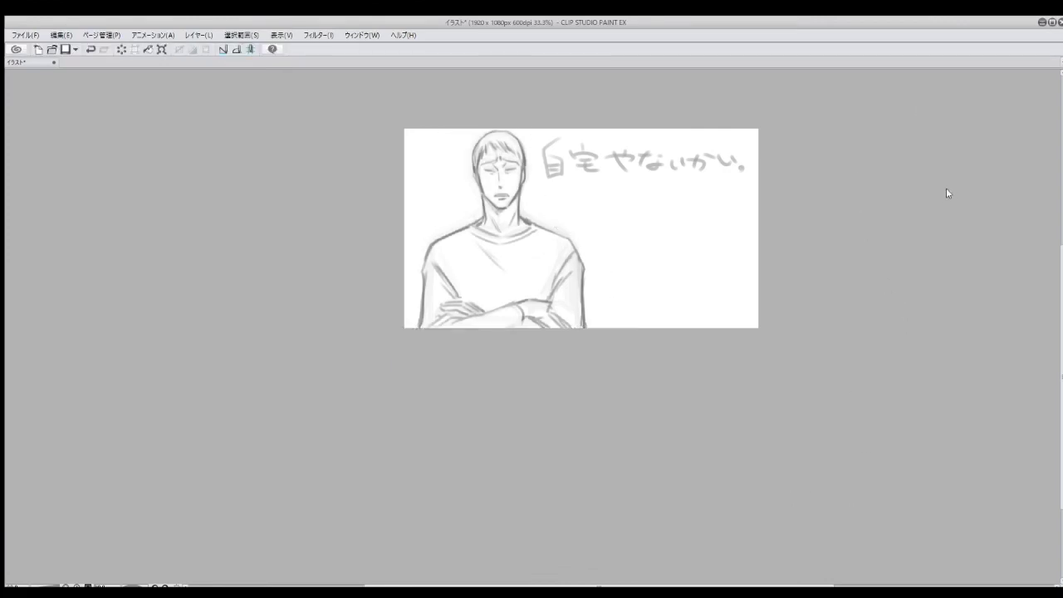
Step: Fill the sweater's body and sleeves with dark grey, leaving the hands and neck white
{"action": "left_click_drag", "start_coordinate": [437, 258], "coordinate": [436, 304]}
{"action": "key", "text": "ctrl+z"}
{"action": "mouse_move", "coordinate": [432, 248]}
{"action": "left_mouse_down"}
{"action": "mouse_move", "coordinate": [444, 326]}
{"action": "mouse_move", "coordinate": [434, 318]}
{"action": "mouse_move", "coordinate": [460, 330]}
{"action": "mouse_move", "coordinate": [502, 325]}
{"action": "mouse_move", "coordinate": [502, 342]}
{"action": "mouse_move", "coordinate": [573, 325]}
{"action": "left_mouse_up"}
{"action": "mouse_move", "coordinate": [469, 300]}
{"action": "left_mouse_down"}
{"action": "mouse_move", "coordinate": [462, 234]}
{"action": "mouse_move", "coordinate": [531, 232]}
{"action": "mouse_move", "coordinate": [487, 239]}
{"action": "mouse_move", "coordinate": [453, 295]}
{"action": "mouse_move", "coordinate": [511, 303]}
{"action": "mouse_move", "coordinate": [451, 246]}
{"action": "mouse_move", "coordinate": [523, 266]}
{"action": "mouse_move", "coordinate": [532, 299]}
{"action": "mouse_move", "coordinate": [552, 234]}
{"action": "mouse_move", "coordinate": [470, 266]}
{"action": "mouse_move", "coordinate": [452, 304]}
{"action": "mouse_move", "coordinate": [477, 256]}
{"action": "mouse_move", "coordinate": [531, 249]}
{"action": "mouse_move", "coordinate": [557, 275]}
{"action": "mouse_move", "coordinate": [578, 258]}
{"action": "left_mouse_up"}
{"action": "key", "text": "ctrl+z"}
{"action": "key", "text": "ctrl+z"}
Step: Paint the short hair dark grey around the fringe and the sides of the head
{"action": "mouse_move", "coordinate": [490, 155]}
{"action": "left_mouse_down"}
{"action": "mouse_move", "coordinate": [477, 159]}
{"action": "mouse_move", "coordinate": [513, 134]}
{"action": "mouse_move", "coordinate": [524, 165]}
{"action": "left_mouse_up"}
{"action": "key", "text": "ctrl+z"}
{"action": "key", "text": "ctrl+z"}
{"action": "key", "text": "ctrl+z"}
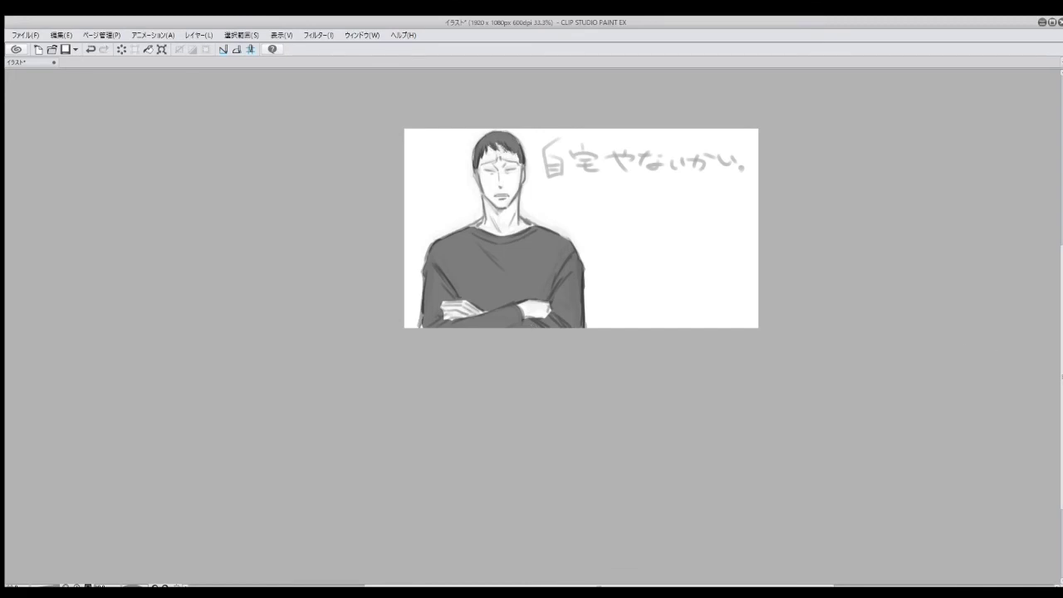
{"action": "key", "text": "ctrl+z"}
{"action": "left_click_drag", "start_coordinate": [515, 151], "coordinate": [522, 172]}
Step: Ink one side of the face down to the chin, with the ear and neck line, in black over the faded sketch
{"action": "scroll", "coordinate": [843, 127], "scroll_direction": "down", "scroll_amount": 2}
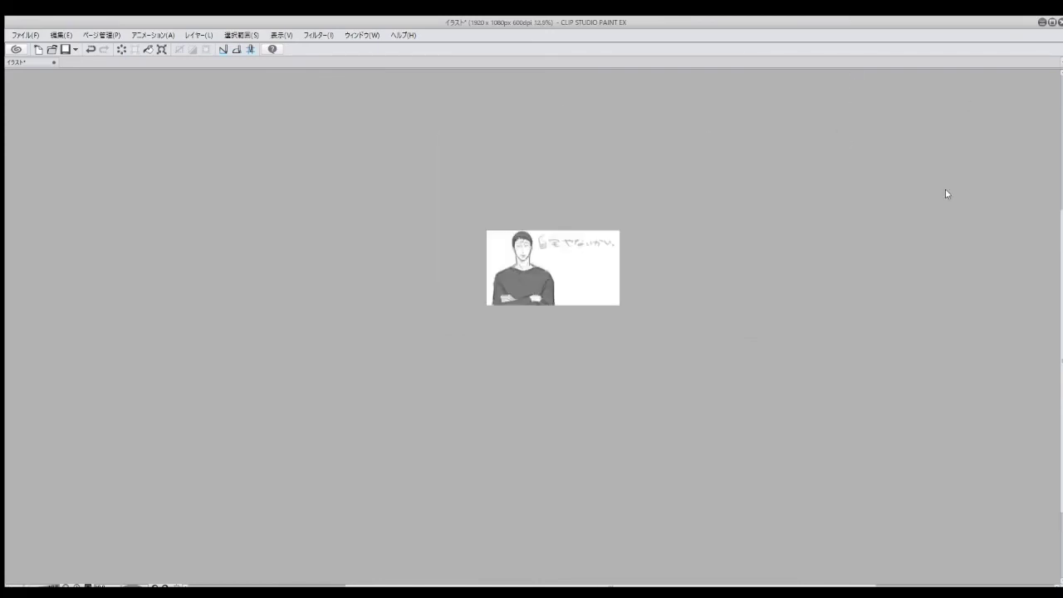
{"action": "scroll", "coordinate": [947, 195], "scroll_direction": "up", "scroll_amount": 1}
{"action": "scroll", "coordinate": [857, 76], "scroll_direction": "up", "scroll_amount": 2}
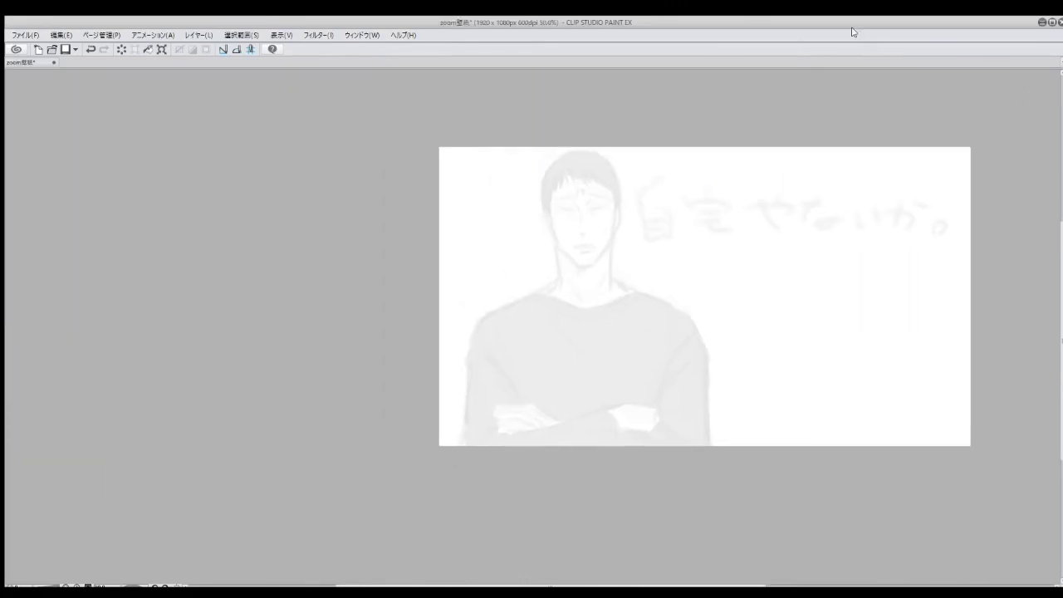
{"action": "scroll", "coordinate": [591, 239], "scroll_direction": "up", "scroll_amount": 2}
{"action": "mouse_move", "coordinate": [489, 118]}
{"action": "left_mouse_down"}
{"action": "mouse_move", "coordinate": [490, 156]}
{"action": "mouse_move", "coordinate": [546, 260]}
{"action": "left_mouse_up"}
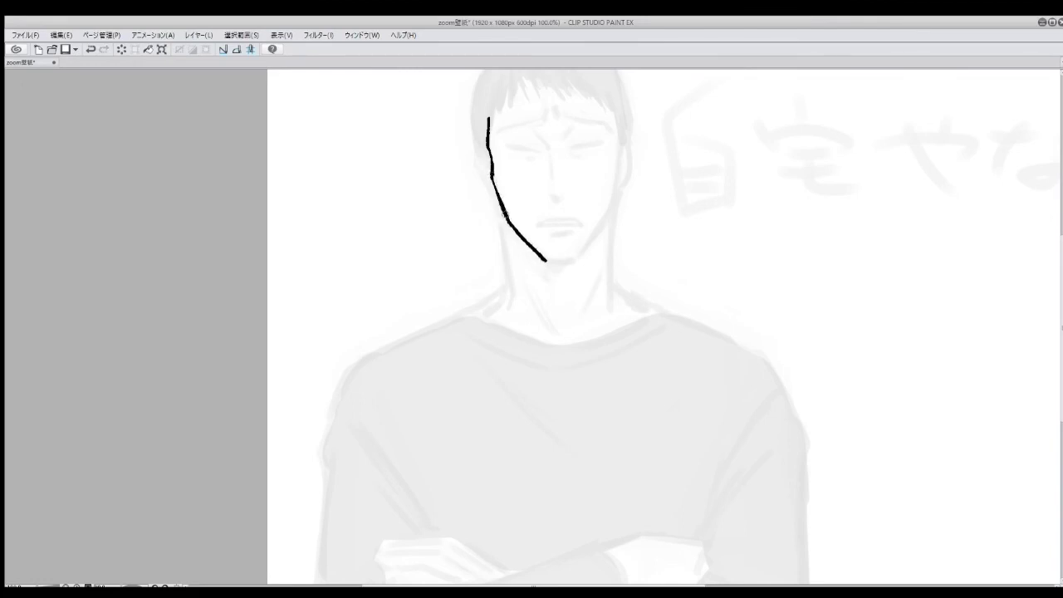
{"action": "left_click_drag", "start_coordinate": [545, 263], "coordinate": [558, 267]}
{"action": "mouse_move", "coordinate": [478, 157]}
{"action": "left_mouse_down"}
{"action": "mouse_move", "coordinate": [499, 196]}
{"action": "mouse_move", "coordinate": [513, 304]}
{"action": "left_mouse_up"}
{"action": "mouse_move", "coordinate": [501, 214]}
{"action": "left_mouse_down"}
{"action": "mouse_move", "coordinate": [483, 313]}
{"action": "mouse_move", "coordinate": [507, 221]}
{"action": "left_mouse_up"}
Step: Ink the same side's skull outline, sideburn and shoulder slope, and hatch the shadow under the jaw
{"action": "mouse_move", "coordinate": [487, 85]}
{"action": "left_mouse_down"}
{"action": "mouse_move", "coordinate": [443, 152]}
{"action": "mouse_move", "coordinate": [431, 209]}
{"action": "left_mouse_up"}
{"action": "left_click_drag", "start_coordinate": [442, 129], "coordinate": [496, 97]}
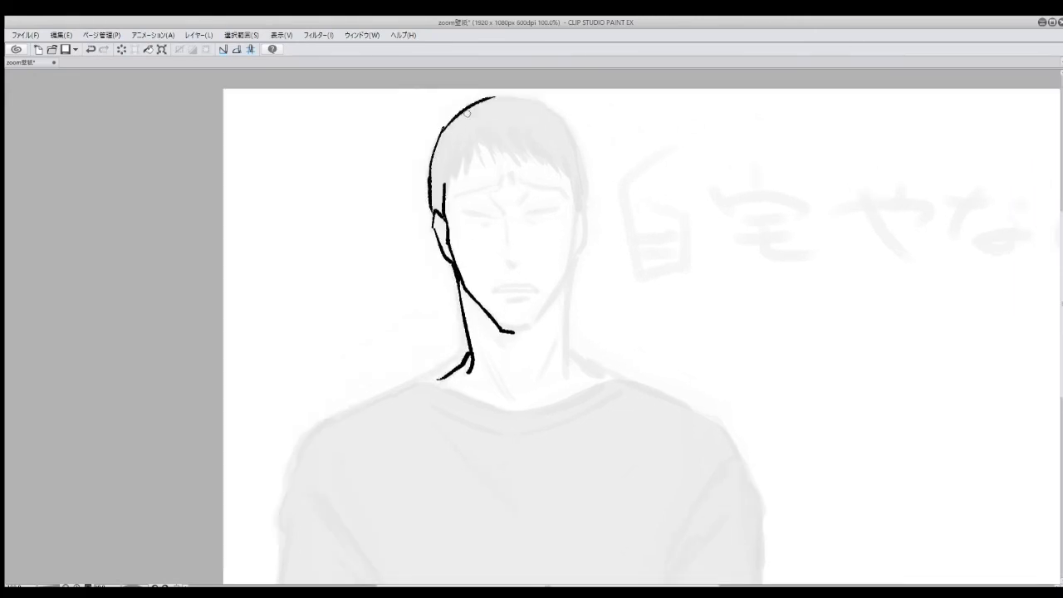
{"action": "left_click_drag", "start_coordinate": [453, 156], "coordinate": [445, 201]}
{"action": "left_click_drag", "start_coordinate": [501, 331], "coordinate": [523, 331]}
{"action": "scroll", "coordinate": [523, 331], "scroll_direction": "down", "scroll_amount": 1}
{"action": "left_click_drag", "start_coordinate": [462, 364], "coordinate": [433, 372]}
{"action": "left_click_drag", "start_coordinate": [478, 339], "coordinate": [473, 350]}
{"action": "left_click_drag", "start_coordinate": [480, 306], "coordinate": [501, 338]}
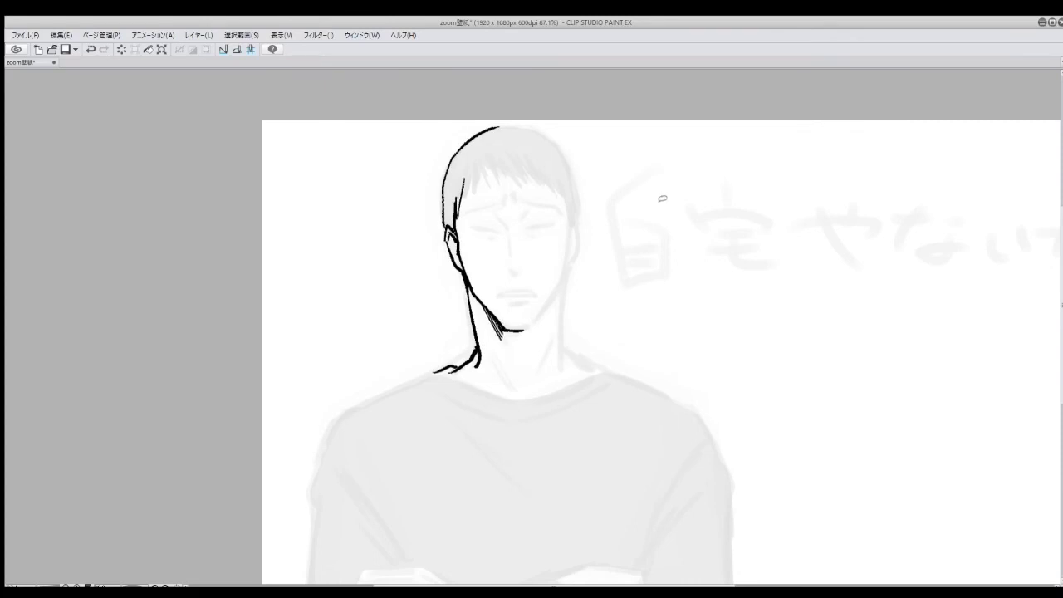
Step: Copy the inked half of the head and neck, and mirror the copy onto the opposite side
{"action": "left_click_drag", "start_coordinate": [499, 124], "coordinate": [507, 436]}
{"action": "key", "text": "ctrl+c"}
{"action": "key", "text": "ctrl+v"}
{"action": "key", "text": "ctrl+t"}
{"action": "left_click_drag", "start_coordinate": [599, 302], "coordinate": [624, 297]}
{"action": "left_click", "coordinate": [536, 453]}
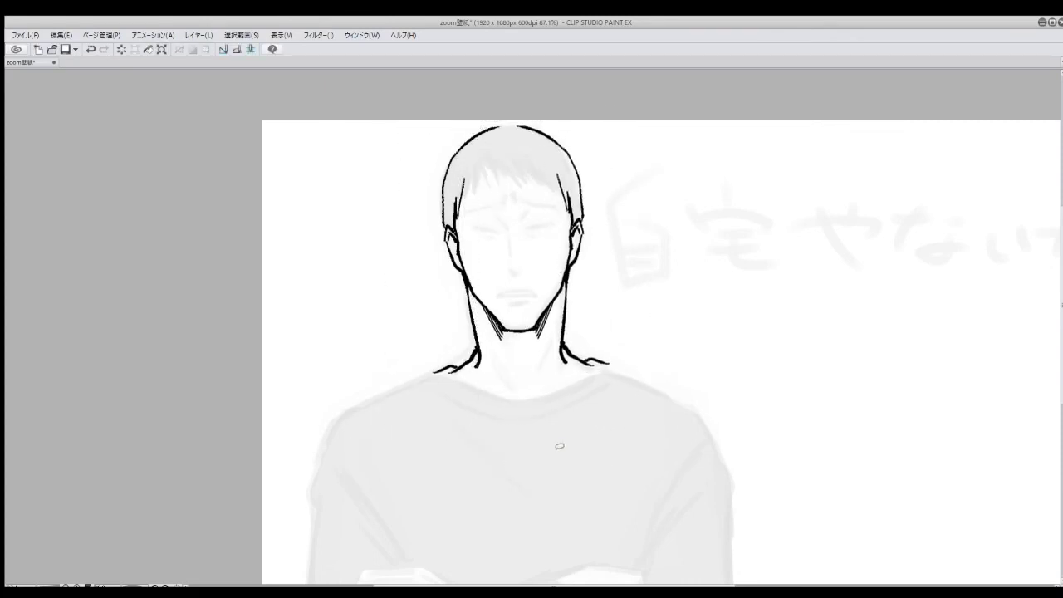
Step: Fit the mirrored neck and shoulder lines to the sketch with a selection and transform
{"action": "left_click_drag", "start_coordinate": [581, 330], "coordinate": [603, 402]}
{"action": "key", "text": "ctrl+t"}
{"action": "key", "text": "Return"}
{"action": "mouse_move", "coordinate": [567, 361]}
{"action": "left_mouse_down"}
{"action": "mouse_move", "coordinate": [540, 320]}
{"action": "mouse_move", "coordinate": [507, 374]}
{"action": "left_mouse_up"}
{"action": "key", "text": "ctrl+z"}
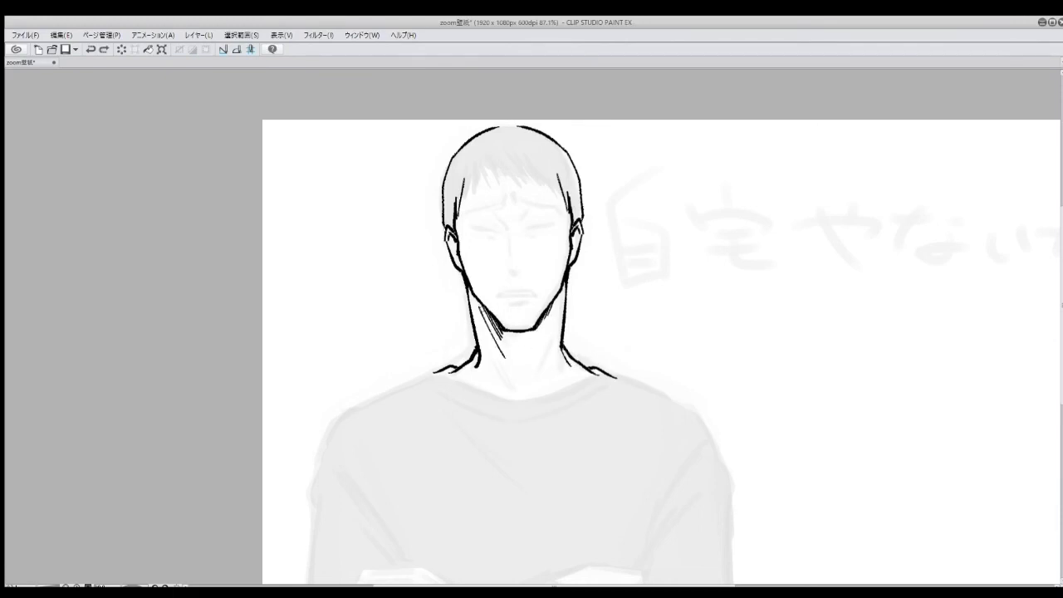
Step: Ink the neck tendons and the jagged fringe, and thicken the hair outline on both sides of the head
{"action": "left_click_drag", "start_coordinate": [482, 308], "coordinate": [516, 394]}
{"action": "left_click_drag", "start_coordinate": [471, 172], "coordinate": [462, 203]}
{"action": "mouse_move", "coordinate": [477, 170]}
{"action": "left_mouse_down"}
{"action": "mouse_move", "coordinate": [473, 190]}
{"action": "mouse_move", "coordinate": [532, 186]}
{"action": "mouse_move", "coordinate": [564, 209]}
{"action": "left_mouse_up"}
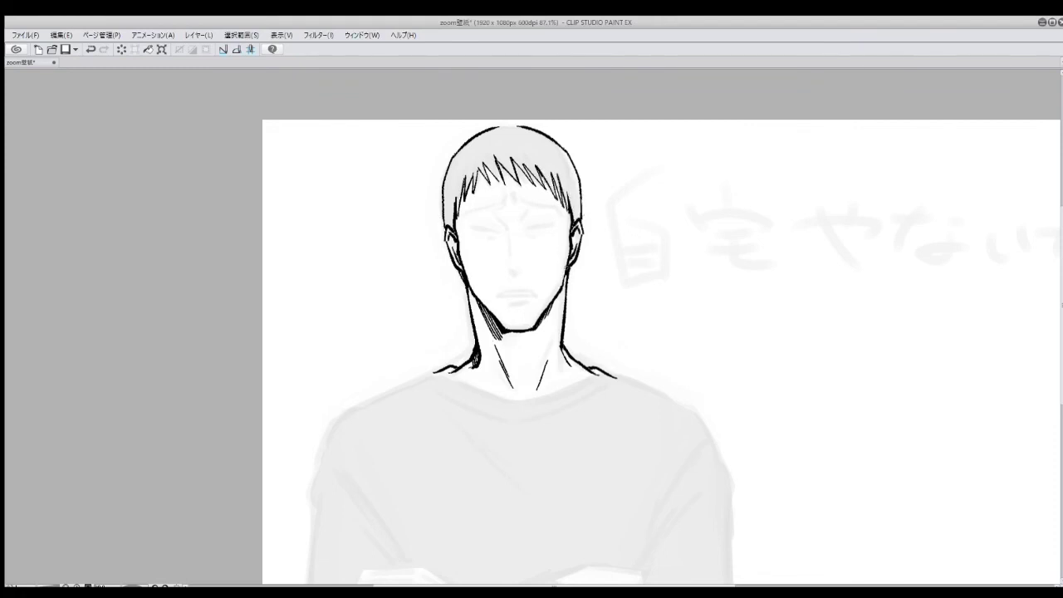
{"action": "left_click_drag", "start_coordinate": [442, 180], "coordinate": [449, 224]}
{"action": "left_click_drag", "start_coordinate": [580, 178], "coordinate": [582, 221]}
Step: Ink the sweater's neckline and the second collar line below it
{"action": "scroll", "coordinate": [669, 116], "scroll_direction": "down", "scroll_amount": 1}
{"action": "scroll", "coordinate": [449, 234], "scroll_direction": "up", "scroll_amount": 2}
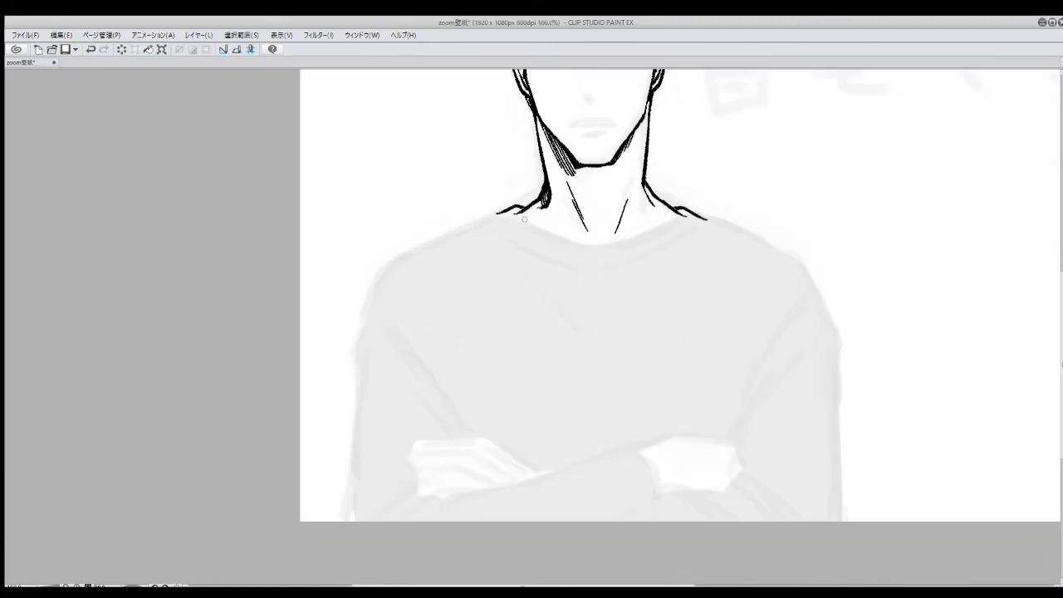
{"action": "mouse_move", "coordinate": [513, 212]}
{"action": "left_mouse_down"}
{"action": "mouse_move", "coordinate": [565, 243]}
{"action": "mouse_move", "coordinate": [650, 233]}
{"action": "left_mouse_up"}
{"action": "key", "text": "ctrl+z"}
{"action": "left_click_drag", "start_coordinate": [586, 246], "coordinate": [690, 215]}
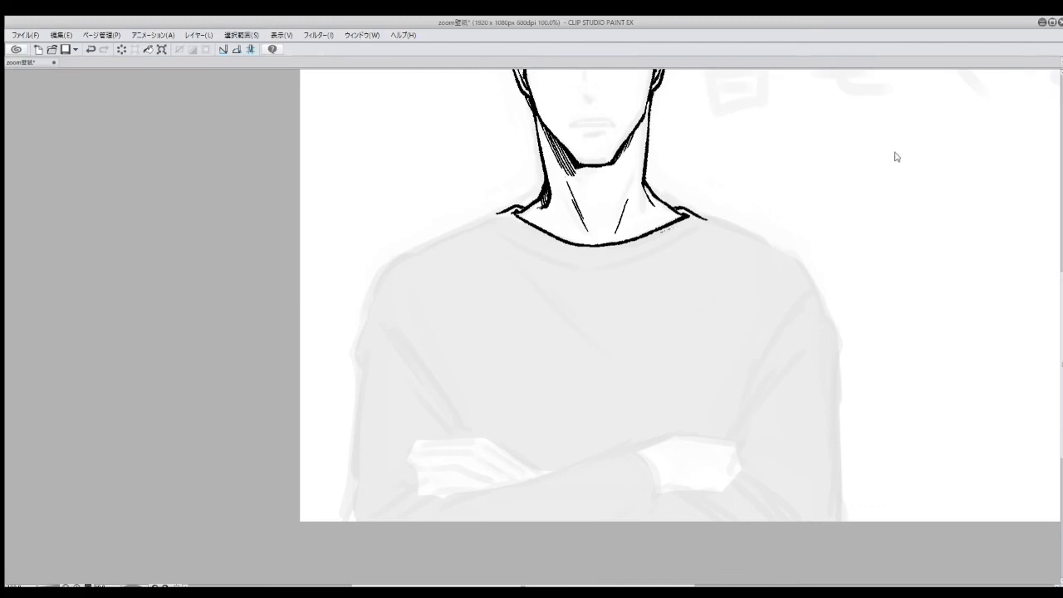
{"action": "mouse_move", "coordinate": [498, 220]}
{"action": "left_mouse_down"}
{"action": "mouse_move", "coordinate": [590, 266]}
{"action": "mouse_move", "coordinate": [713, 221]}
{"action": "left_mouse_up"}
Step: Ink the shoulder and outer sleeve edge on the tucked hand's side
{"action": "left_click_drag", "start_coordinate": [429, 243], "coordinate": [365, 305]}
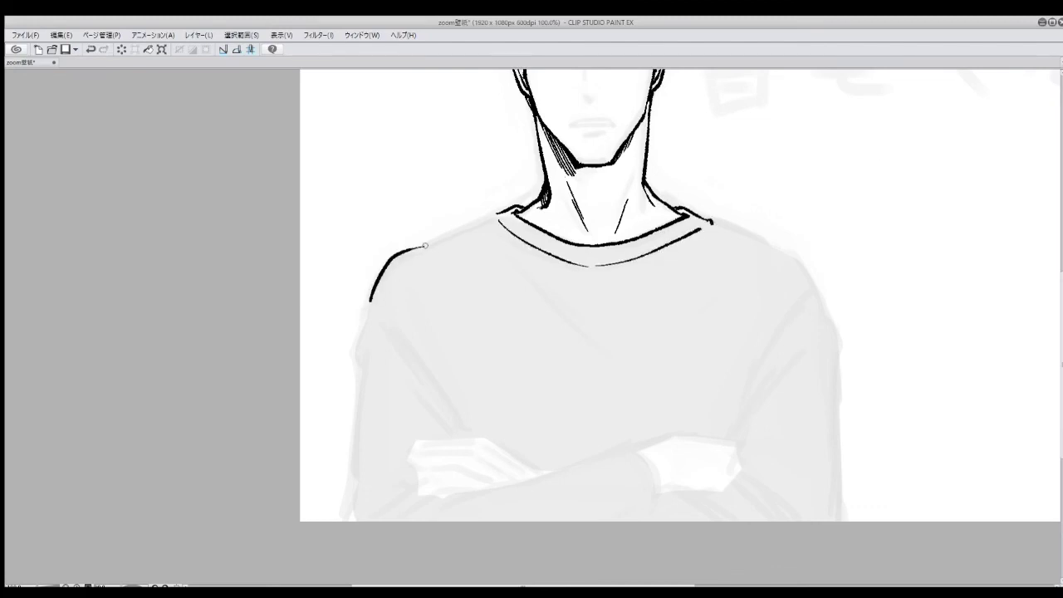
{"action": "left_click_drag", "start_coordinate": [499, 209], "coordinate": [417, 247]}
{"action": "left_click_drag", "start_coordinate": [370, 299], "coordinate": [354, 515]}
{"action": "scroll", "coordinate": [836, 76], "scroll_direction": "down", "scroll_amount": 1}
Step: Ink the opposite shoulder, its armpit folds and the outer sleeve edge down to the canvas border
{"action": "mouse_move", "coordinate": [677, 234]}
{"action": "left_mouse_down"}
{"action": "mouse_move", "coordinate": [745, 266]}
{"action": "mouse_move", "coordinate": [693, 371]}
{"action": "left_mouse_up"}
{"action": "mouse_move", "coordinate": [737, 321]}
{"action": "left_mouse_down"}
{"action": "mouse_move", "coordinate": [694, 373]}
{"action": "mouse_move", "coordinate": [714, 336]}
{"action": "mouse_move", "coordinate": [710, 344]}
{"action": "left_mouse_up"}
{"action": "key", "text": "ctrl+z"}
{"action": "left_click_drag", "start_coordinate": [744, 265], "coordinate": [761, 309]}
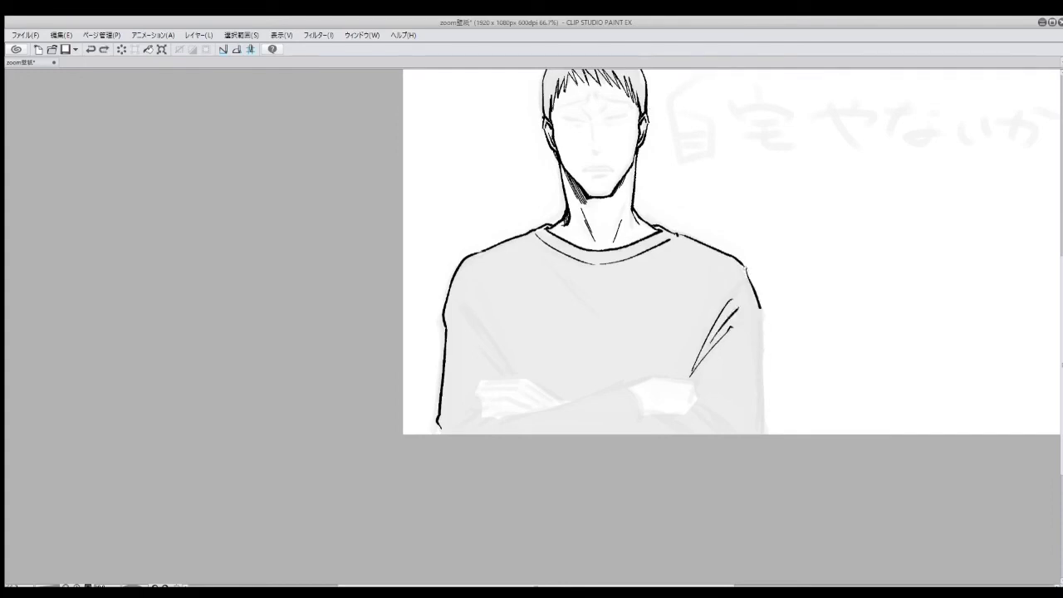
{"action": "key", "text": "ctrl+z"}
{"action": "mouse_move", "coordinate": [745, 266]}
{"action": "left_mouse_down"}
{"action": "mouse_move", "coordinate": [764, 332]}
{"action": "mouse_move", "coordinate": [765, 430]}
{"action": "left_mouse_up"}
{"action": "key", "text": "ctrl+z"}
Step: Ink the creases around the bent elbow and the long fold on the opposite sleeve
{"action": "left_click_drag", "start_coordinate": [712, 389], "coordinate": [752, 425]}
{"action": "mouse_move", "coordinate": [698, 405]}
{"action": "left_mouse_down"}
{"action": "mouse_move", "coordinate": [734, 434]}
{"action": "mouse_move", "coordinate": [709, 434]}
{"action": "left_mouse_up"}
{"action": "left_click_drag", "start_coordinate": [668, 414], "coordinate": [693, 416]}
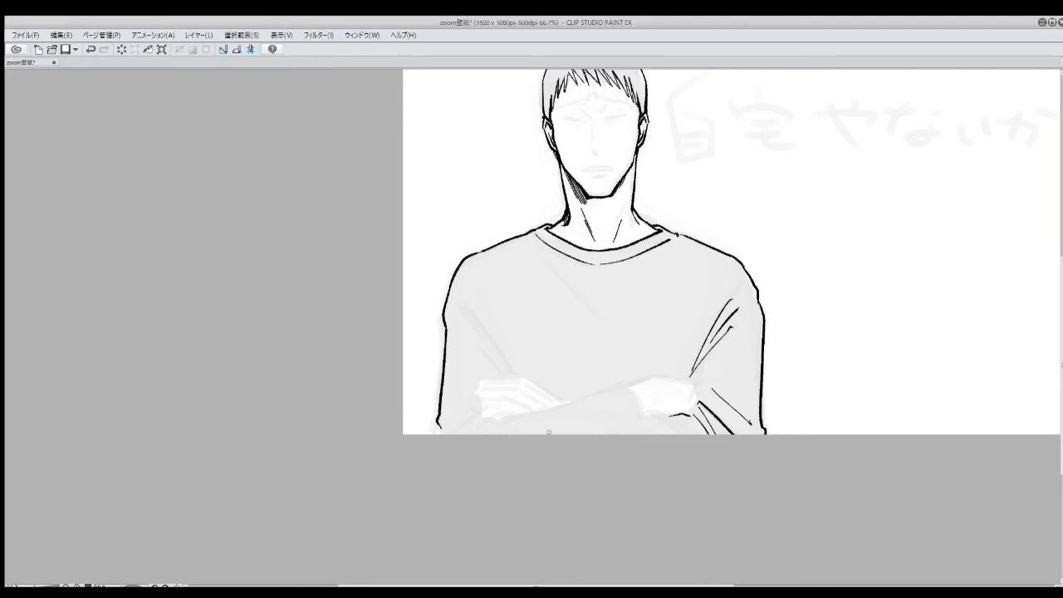
{"action": "left_click_drag", "start_coordinate": [462, 314], "coordinate": [512, 379]}
{"action": "key", "text": "ctrl+z"}
{"action": "left_click_drag", "start_coordinate": [454, 297], "coordinate": [516, 375]}
{"action": "key", "text": "ctrl+z"}
Step: Ink the chest creases below the collar and thin seam lines along both shoulders
{"action": "mouse_move", "coordinate": [540, 240]}
{"action": "left_mouse_down"}
{"action": "mouse_move", "coordinate": [617, 317]}
{"action": "mouse_move", "coordinate": [605, 298]}
{"action": "left_mouse_up"}
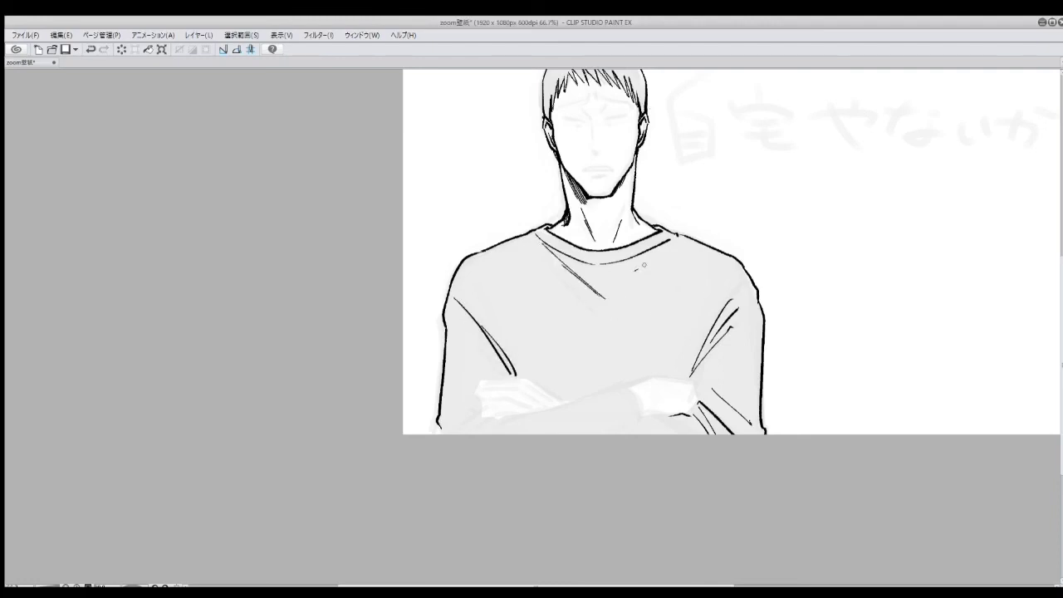
{"action": "left_click_drag", "start_coordinate": [467, 259], "coordinate": [537, 236]}
{"action": "mouse_move", "coordinate": [676, 238]}
{"action": "left_mouse_down"}
{"action": "mouse_move", "coordinate": [736, 267]}
{"action": "mouse_move", "coordinate": [751, 296]}
{"action": "left_mouse_up"}
{"action": "left_click_drag", "start_coordinate": [644, 254], "coordinate": [617, 273]}
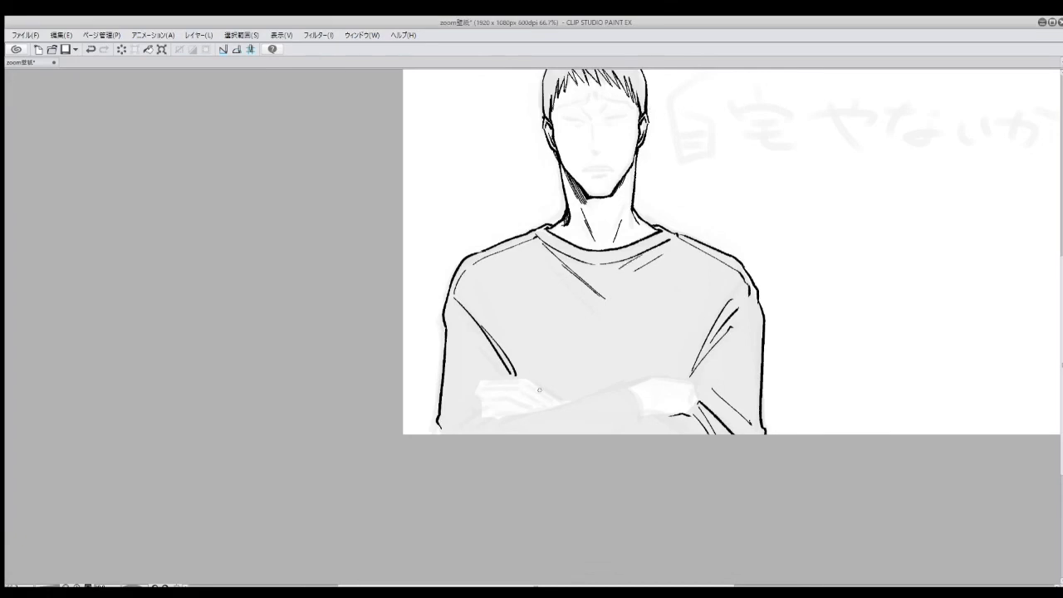
Step: Ink the upper edge of the crossed forearm and its sleeve cuff
{"action": "left_click_drag", "start_coordinate": [487, 403], "coordinate": [517, 417]}
{"action": "key", "text": "ctrl+z"}
{"action": "mouse_move", "coordinate": [883, 102]}
{"action": "left_mouse_down"}
{"action": "mouse_move", "coordinate": [889, 61]}
{"action": "mouse_move", "coordinate": [493, 352]}
{"action": "mouse_move", "coordinate": [574, 406]}
{"action": "left_mouse_up"}
{"action": "key", "text": "ctrl+z"}
{"action": "left_click_drag", "start_coordinate": [490, 347], "coordinate": [565, 400]}
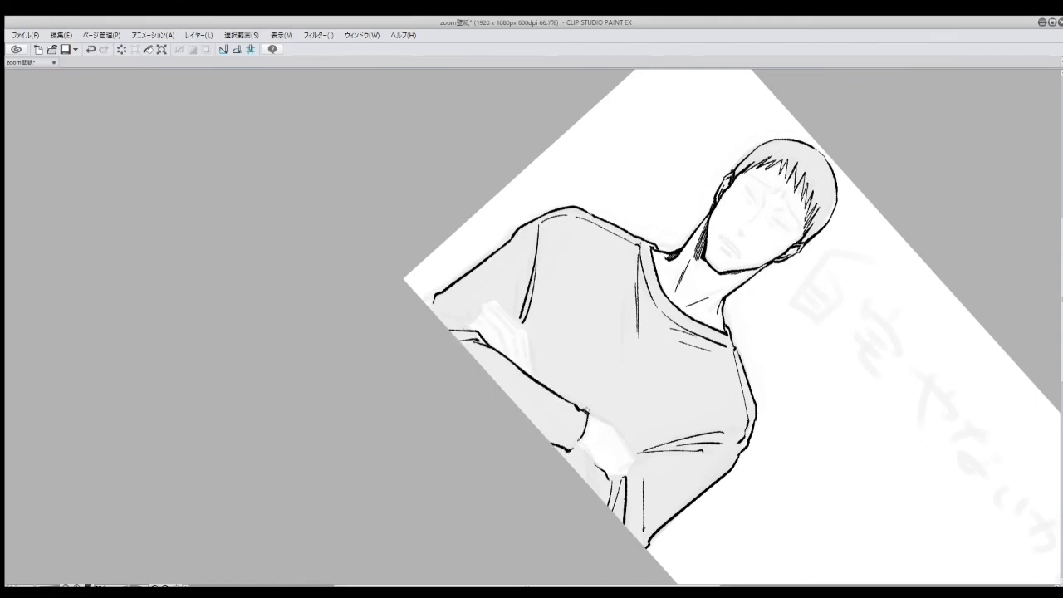
{"action": "key", "text": "ctrl+0"}
{"action": "key", "text": "ctrl+z"}
Step: Ink the outline of the hand emerging from the cuff, retrying strokes as needed
{"action": "left_click_drag", "start_coordinate": [640, 344], "coordinate": [697, 336]}
{"action": "key", "text": "ctrl+z"}
{"action": "key", "text": "ctrl+z"}
{"action": "left_click_drag", "start_coordinate": [646, 373], "coordinate": [685, 370]}
{"action": "key", "text": "ctrl+z"}
{"action": "mouse_move", "coordinate": [639, 343]}
{"action": "left_mouse_down"}
{"action": "mouse_move", "coordinate": [684, 333]}
{"action": "mouse_move", "coordinate": [645, 382]}
{"action": "left_mouse_up"}
{"action": "key", "text": "ctrl+z"}
{"action": "mouse_move", "coordinate": [697, 332]}
{"action": "left_mouse_down"}
{"action": "mouse_move", "coordinate": [707, 390]}
{"action": "mouse_move", "coordinate": [699, 332]}
{"action": "left_mouse_up"}
Step: Ink short creases on the sweater and sleeve above the tucked hand
{"action": "left_click_drag", "start_coordinate": [519, 289], "coordinate": [553, 347]}
{"action": "left_click_drag", "start_coordinate": [482, 314], "coordinate": [513, 333]}
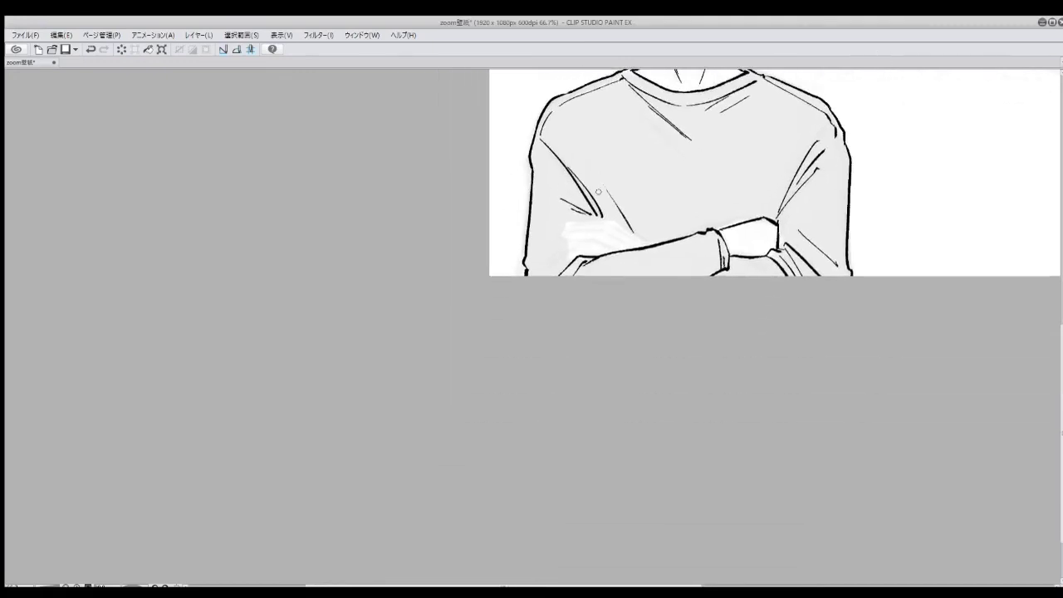
{"action": "mouse_move", "coordinate": [781, 186]}
{"action": "left_mouse_down"}
{"action": "mouse_move", "coordinate": [752, 220]}
{"action": "mouse_move", "coordinate": [653, 257]}
{"action": "mouse_move", "coordinate": [703, 307]}
{"action": "left_mouse_up"}
{"action": "key", "text": "ctrl+z"}
Step: Ink the fingertips and the long finger lines of the tucked hand
{"action": "key", "text": "ctrl+alt+0"}
{"action": "left_click_drag", "start_coordinate": [654, 236], "coordinate": [728, 317]}
{"action": "key", "text": "ctrl+z"}
{"action": "left_click_drag", "start_coordinate": [705, 270], "coordinate": [736, 318]}
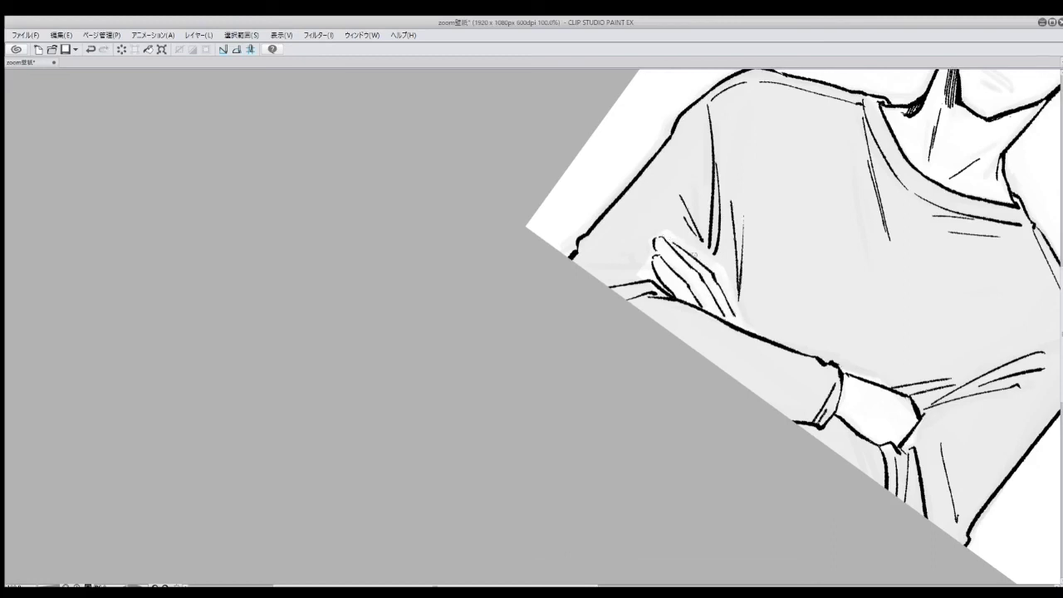
{"action": "key", "text": "ctrl+z"}
Step: Extend the tucked hand's knuckle lines down to the forearm and hatch the sleeve crease beside the fingertips
{"action": "mouse_move", "coordinate": [688, 251]}
{"action": "left_mouse_down"}
{"action": "mouse_move", "coordinate": [728, 281]}
{"action": "mouse_move", "coordinate": [745, 319]}
{"action": "left_mouse_up"}
{"action": "left_click_drag", "start_coordinate": [727, 279], "coordinate": [756, 334]}
{"action": "key", "text": "ctrl+z"}
{"action": "left_click_drag", "start_coordinate": [712, 274], "coordinate": [742, 323]}
{"action": "left_click_drag", "start_coordinate": [628, 264], "coordinate": [654, 274]}
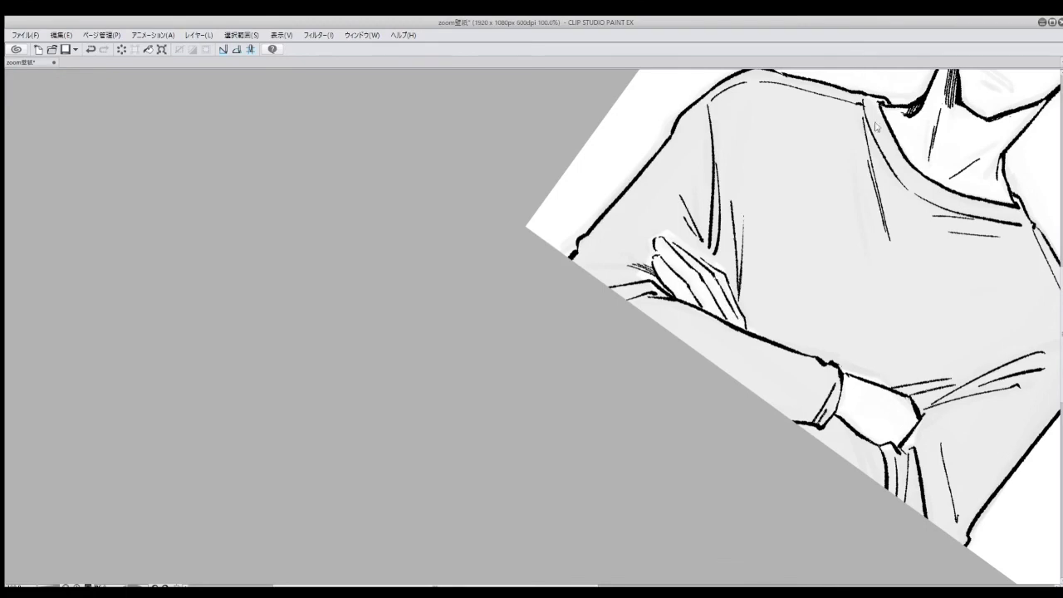
{"action": "key", "text": "ctrl+0"}
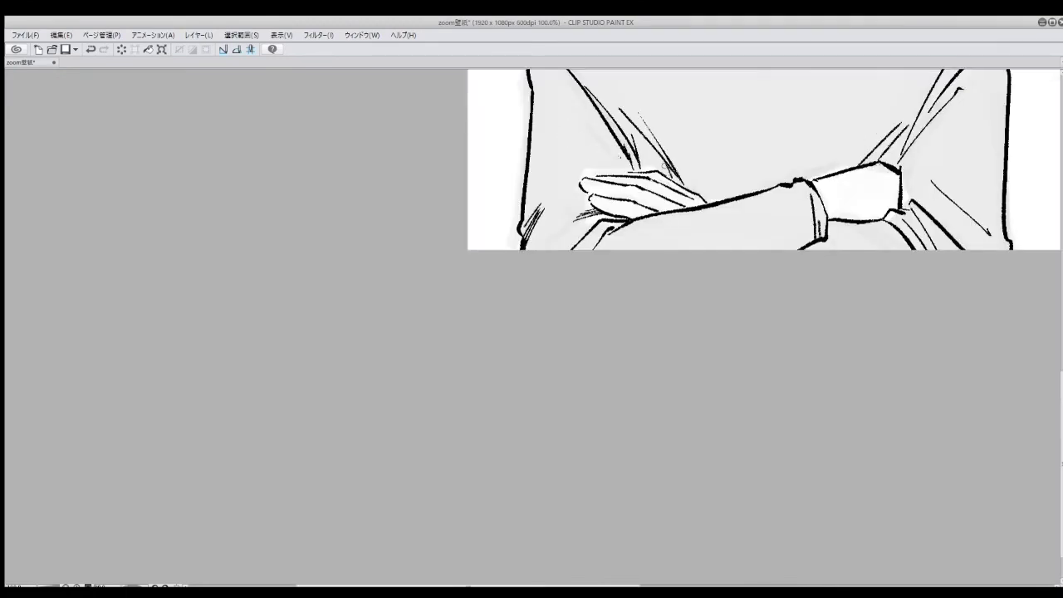
Step: Darken the folds above the tucked hand with hatching, undoing unwanted strokes
{"action": "mouse_move", "coordinate": [579, 89]}
{"action": "left_mouse_down"}
{"action": "mouse_move", "coordinate": [600, 148]}
{"action": "mouse_move", "coordinate": [636, 193]}
{"action": "mouse_move", "coordinate": [641, 220]}
{"action": "mouse_move", "coordinate": [623, 266]}
{"action": "left_mouse_up"}
{"action": "key", "text": "ctrl+z"}
{"action": "key", "text": "ctrl+z"}
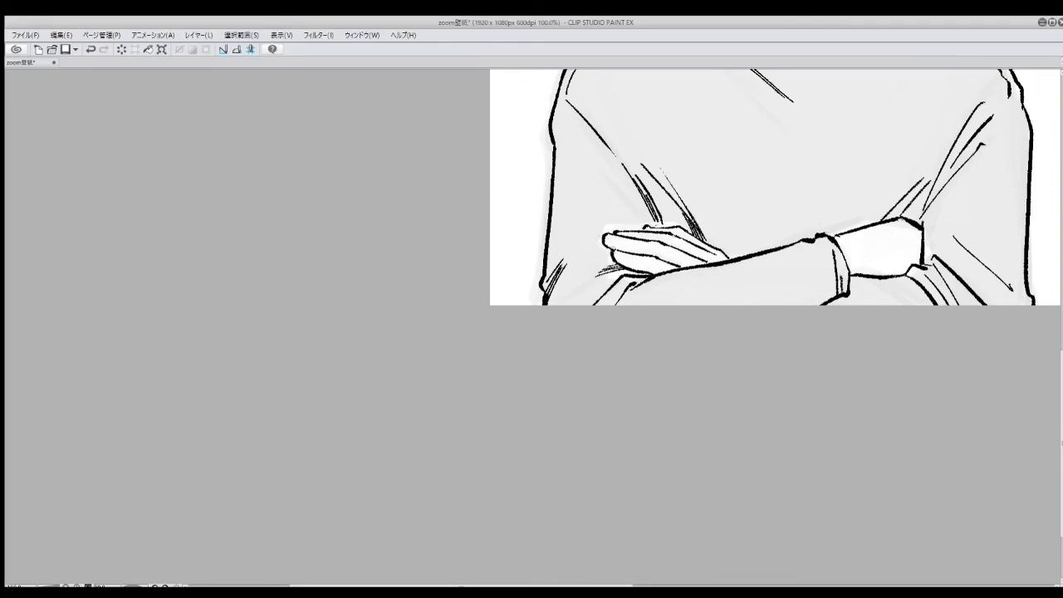
Step: Adjust the tucked hand's fingertips with a selection and transform, and rework the finger outlines
{"action": "mouse_move", "coordinate": [601, 231]}
{"action": "left_mouse_down"}
{"action": "mouse_move", "coordinate": [620, 268]}
{"action": "mouse_move", "coordinate": [654, 264]}
{"action": "left_mouse_up"}
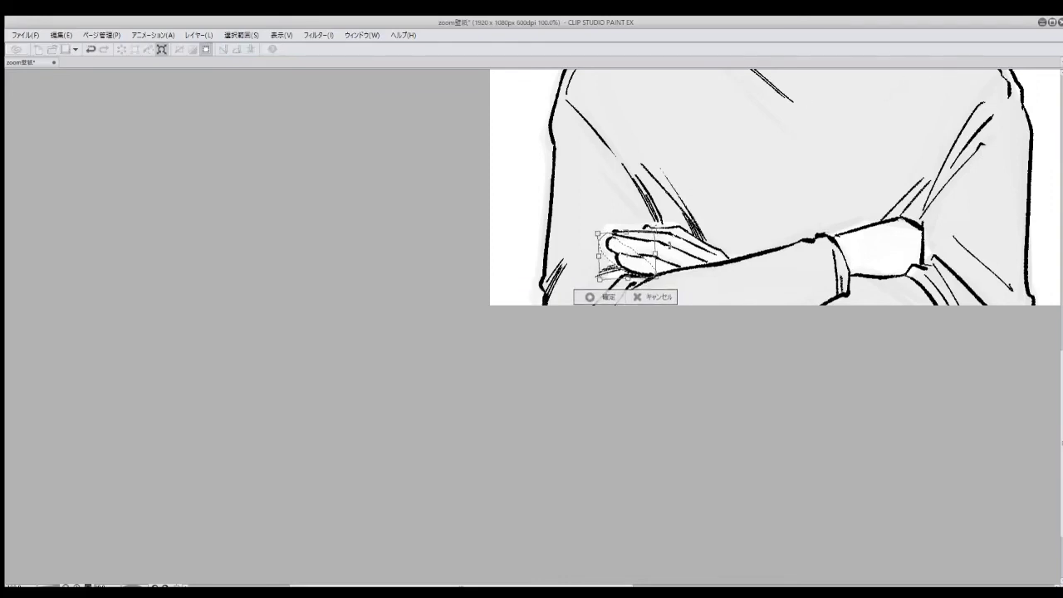
{"action": "key", "text": "Delete"}
{"action": "key", "text": "ctrl+d"}
{"action": "left_click_drag", "start_coordinate": [612, 232], "coordinate": [677, 266]}
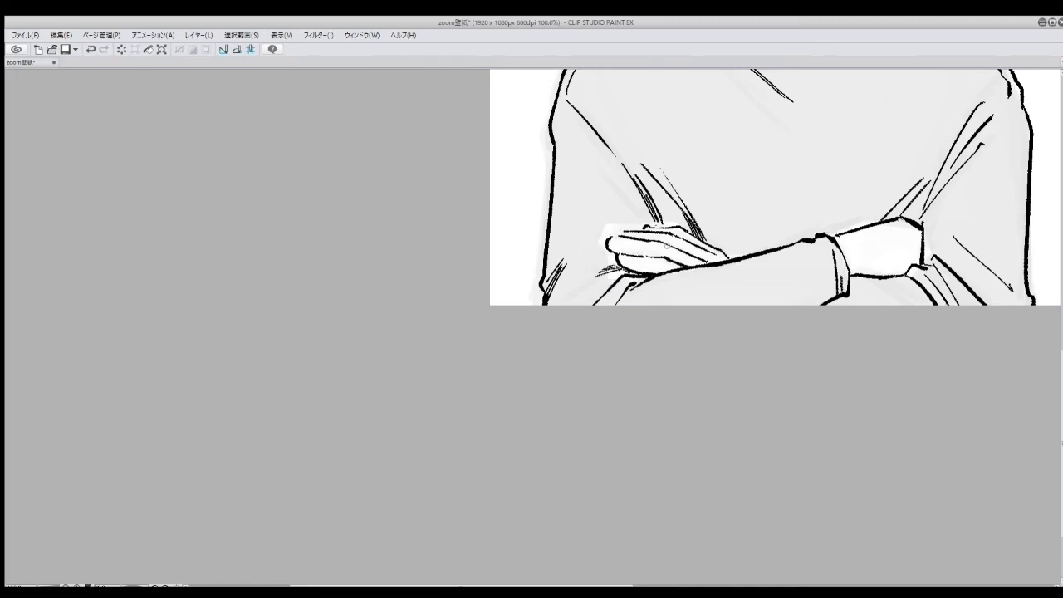
{"action": "key", "text": "ctrl+minus"}
{"action": "key", "text": "minus"}
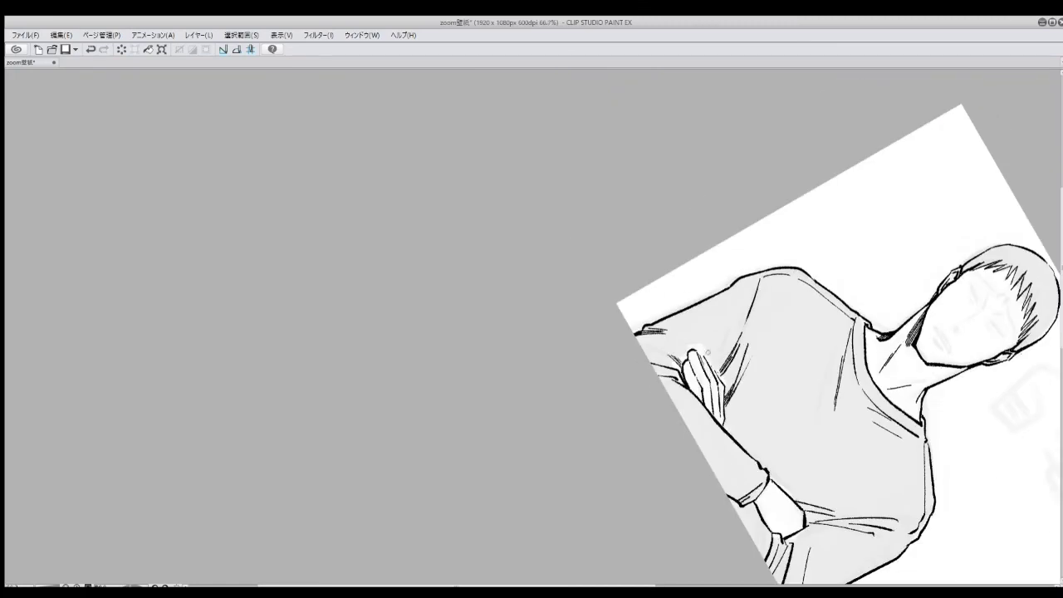
Step: Rework the back finger line of the tucked hand and the fold above it, undoing unwanted strokes
{"action": "key", "text": "ctrl+plus"}
{"action": "left_click_drag", "start_coordinate": [520, 206], "coordinate": [542, 246]}
{"action": "key", "text": "ctrl+z"}
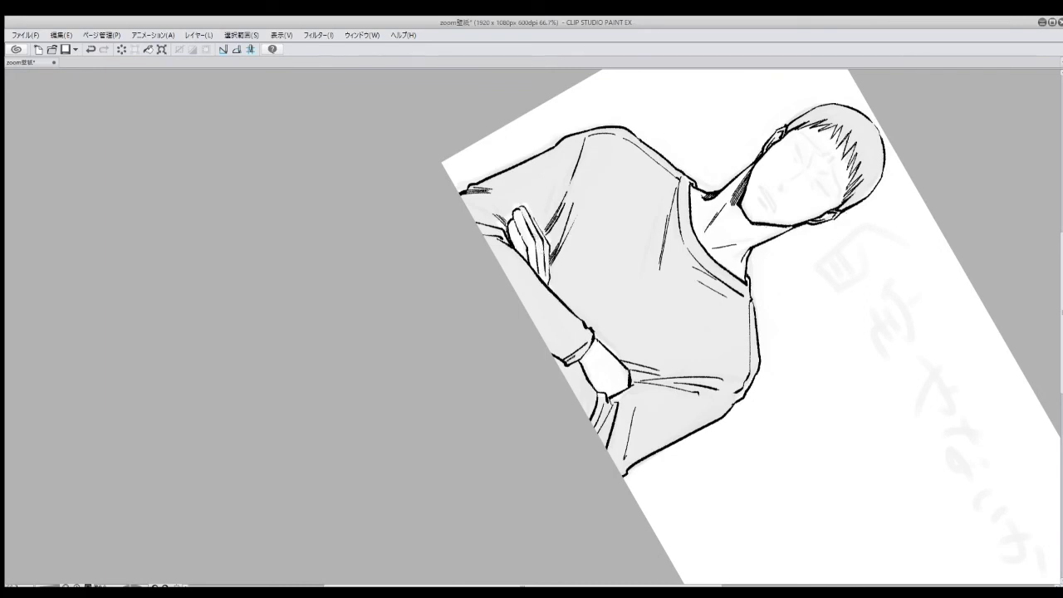
{"action": "key", "text": "ctrl+z"}
{"action": "left_click_drag", "start_coordinate": [542, 231], "coordinate": [550, 254]}
{"action": "key", "text": "ctrl+z"}
{"action": "left_click_drag", "start_coordinate": [550, 171], "coordinate": [553, 226]}
{"action": "key", "text": "ctrl+alt+0"}
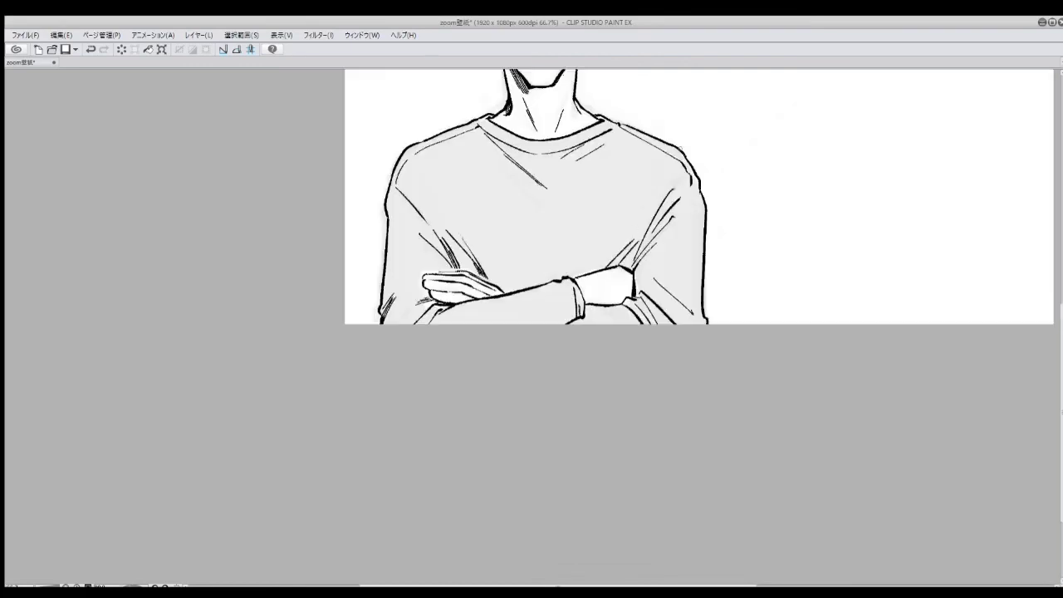
Step: Ink the brow and closed eye on the viewer's left of the face and the nose line over the sketch
{"action": "left_click_drag", "start_coordinate": [802, 83], "coordinate": [881, 249]}
{"action": "key", "text": "ctrl+alt+0"}
{"action": "mouse_move", "coordinate": [605, 110]}
{"action": "left_mouse_down"}
{"action": "mouse_move", "coordinate": [638, 87]}
{"action": "mouse_move", "coordinate": [644, 95]}
{"action": "left_mouse_up"}
{"action": "left_click_drag", "start_coordinate": [613, 123], "coordinate": [643, 121]}
{"action": "mouse_move", "coordinate": [606, 114]}
{"action": "left_mouse_down"}
{"action": "mouse_move", "coordinate": [633, 101]}
{"action": "mouse_move", "coordinate": [655, 126]}
{"action": "mouse_move", "coordinate": [622, 117]}
{"action": "left_mouse_up"}
{"action": "key", "text": "ctrl+z"}
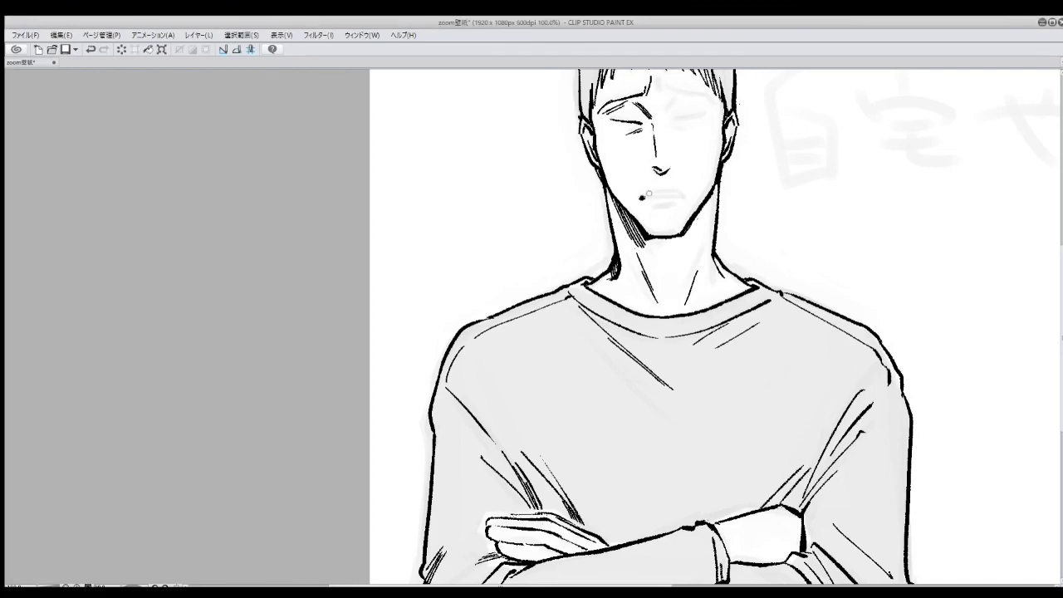
Step: Ink the downturned mouth with a short shadow line under the lower lip, undoing an unwanted stroke
{"action": "mouse_move", "coordinate": [649, 194]}
{"action": "left_mouse_down"}
{"action": "mouse_move", "coordinate": [678, 191]}
{"action": "mouse_move", "coordinate": [689, 200]}
{"action": "mouse_move", "coordinate": [681, 205]}
{"action": "left_mouse_up"}
{"action": "key", "text": "ctrl+z"}
{"action": "left_click_drag", "start_coordinate": [646, 144], "coordinate": [615, 242]}
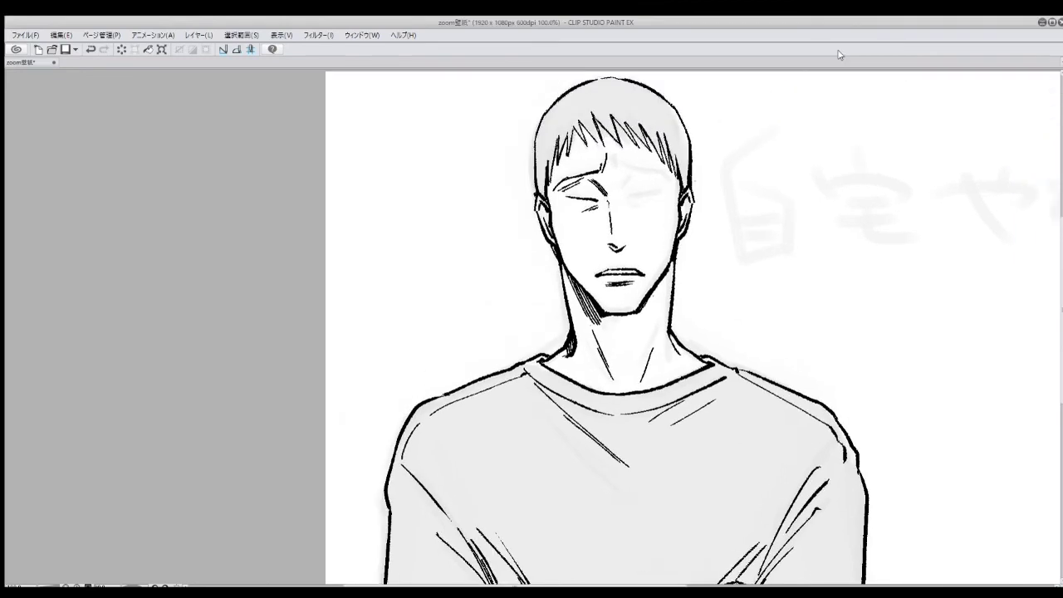
Step: Ink the furrowed brow and closed eye on the viewer's right of the face, checking the drawing mirrored and undoing unwanted strokes
{"action": "key", "text": "h"}
{"action": "key", "text": "h"}
{"action": "mouse_move", "coordinate": [623, 168]}
{"action": "left_mouse_down"}
{"action": "mouse_move", "coordinate": [670, 174]}
{"action": "mouse_move", "coordinate": [667, 188]}
{"action": "mouse_move", "coordinate": [623, 195]}
{"action": "left_mouse_up"}
{"action": "key", "text": "ctrl+z"}
{"action": "key", "text": "ctrl+z"}
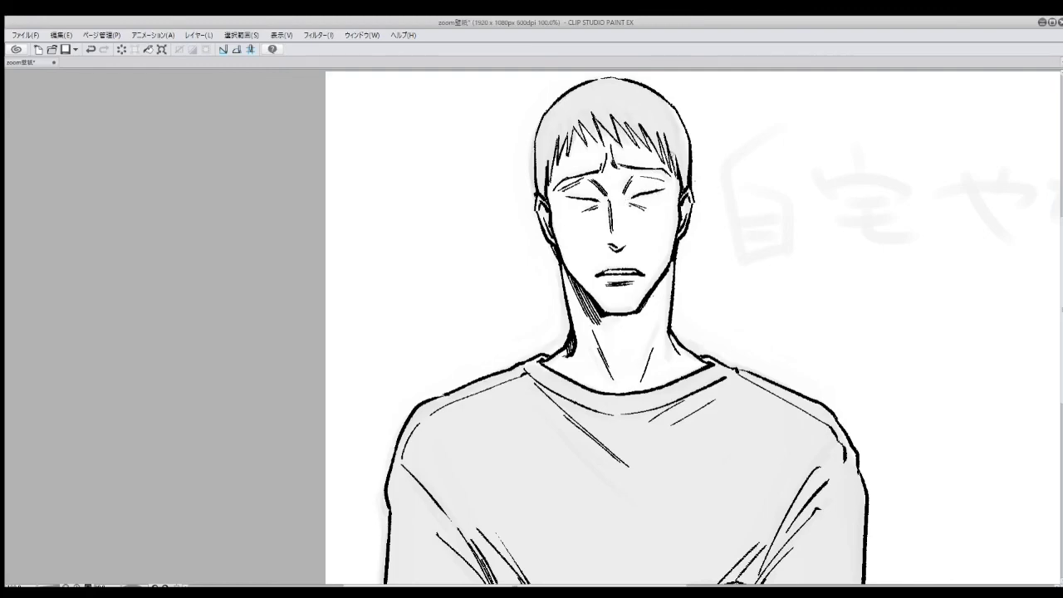
Step: Adjust the brow and eye on the viewer's right with a selection and transform, comparing the face before and after
{"action": "key", "text": "ctrl+minus"}
{"action": "key", "text": "ctrl+t"}
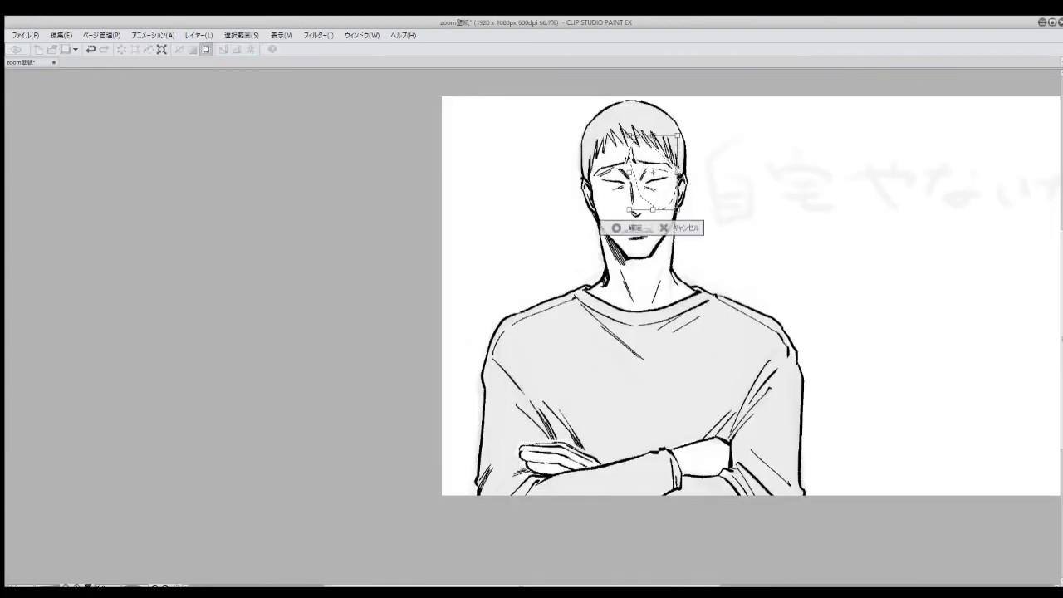
{"action": "key", "text": "Return"}
{"action": "key", "text": "ctrl+minus"}
{"action": "key", "text": "ctrl+minus"}
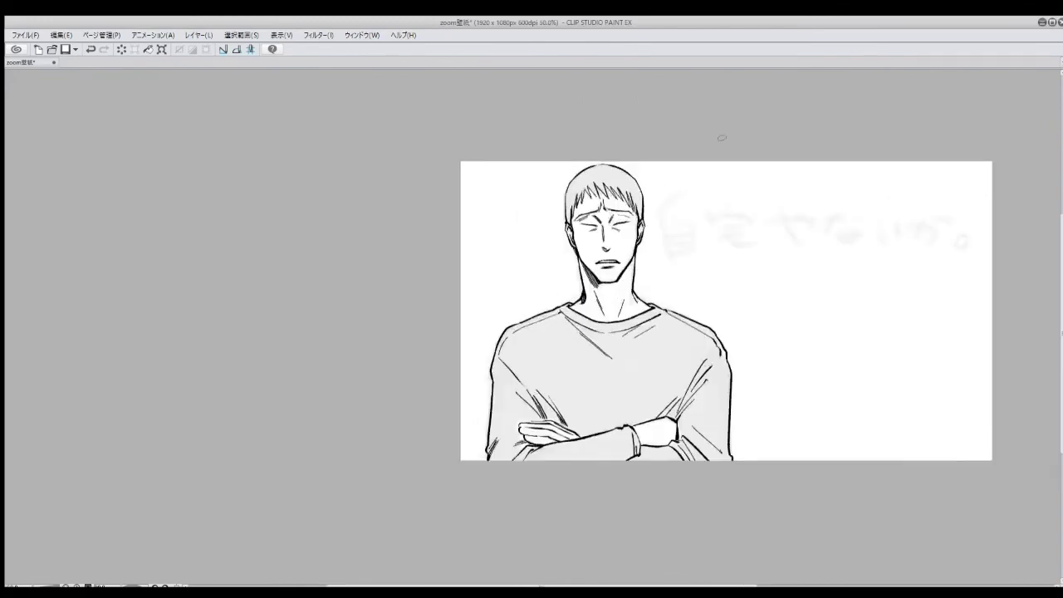
{"action": "key", "text": "ctrl+plus"}
{"action": "key", "text": "ctrl+plus"}
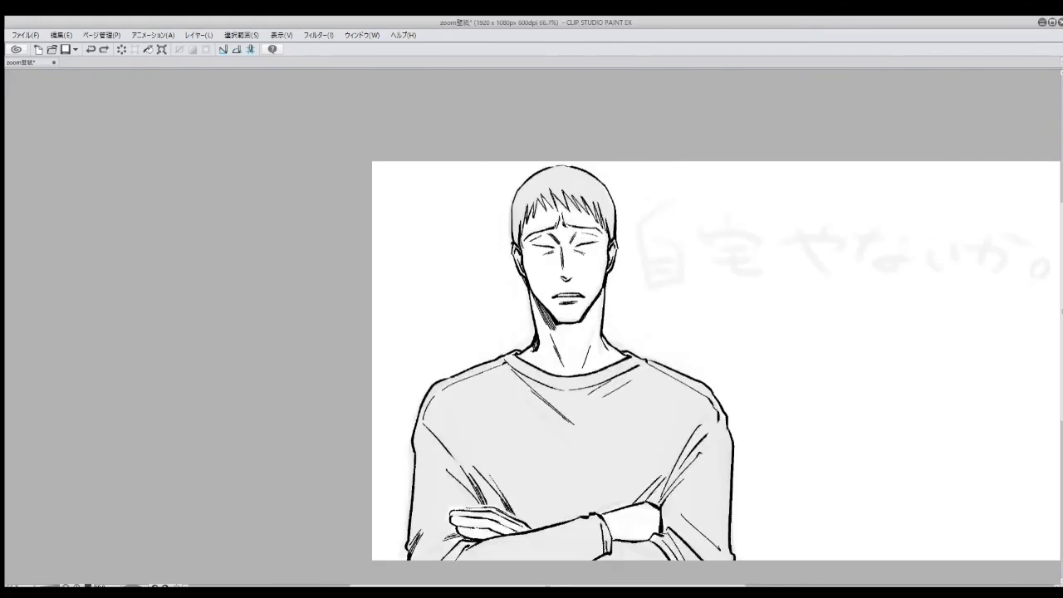
{"action": "key", "text": "ctrl+y"}
{"action": "key", "text": "ctrl+minus"}
{"action": "key", "text": "ctrl+plus"}
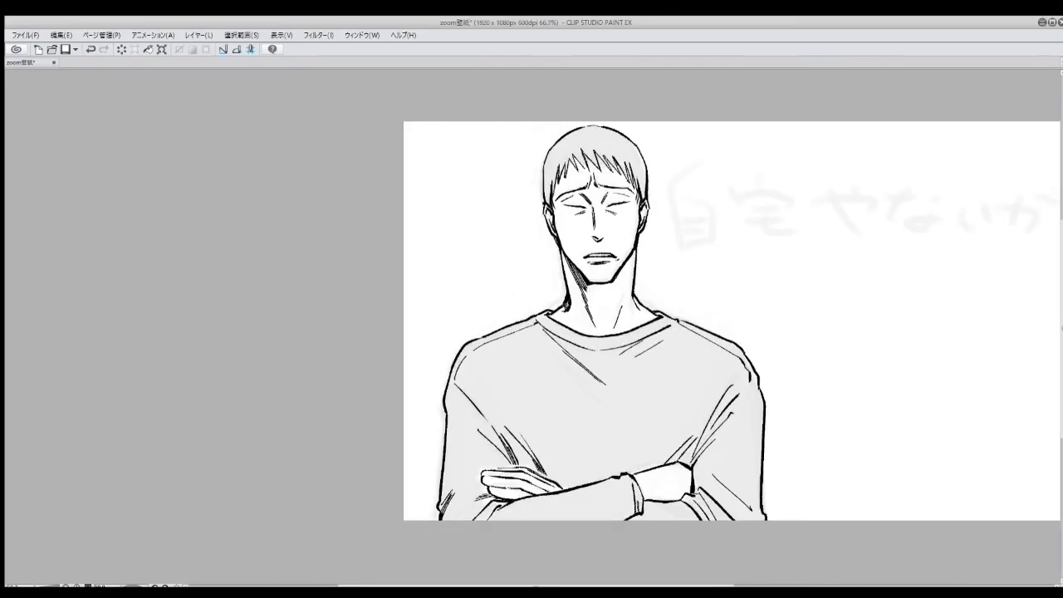
Step: Fill the hair and sweater with solid black and draw white rim lines along the shoulders and outer sleeves
{"action": "left_click_drag", "start_coordinate": [564, 309], "coordinate": [571, 306]}
{"action": "key", "text": "ctrl+minus"}
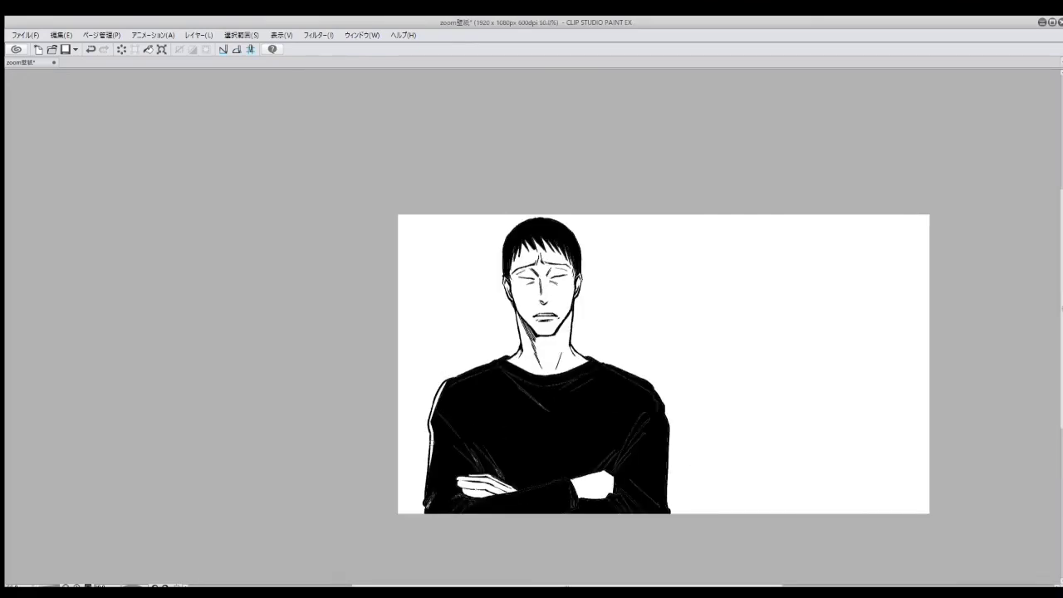
{"action": "left_click_drag", "start_coordinate": [663, 413], "coordinate": [668, 513]}
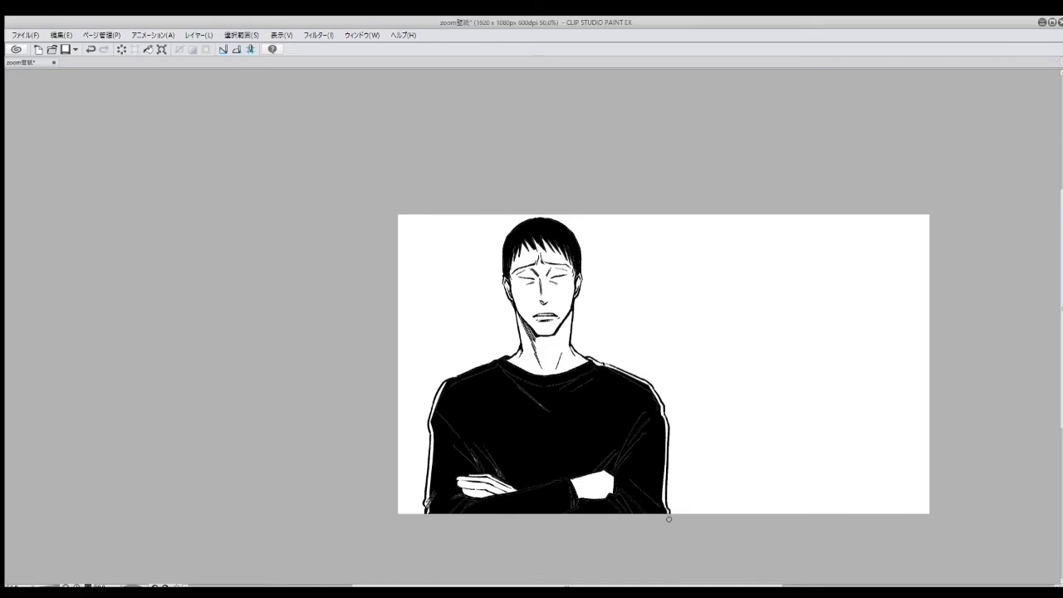
{"action": "left_click_drag", "start_coordinate": [444, 384], "coordinate": [507, 357]}
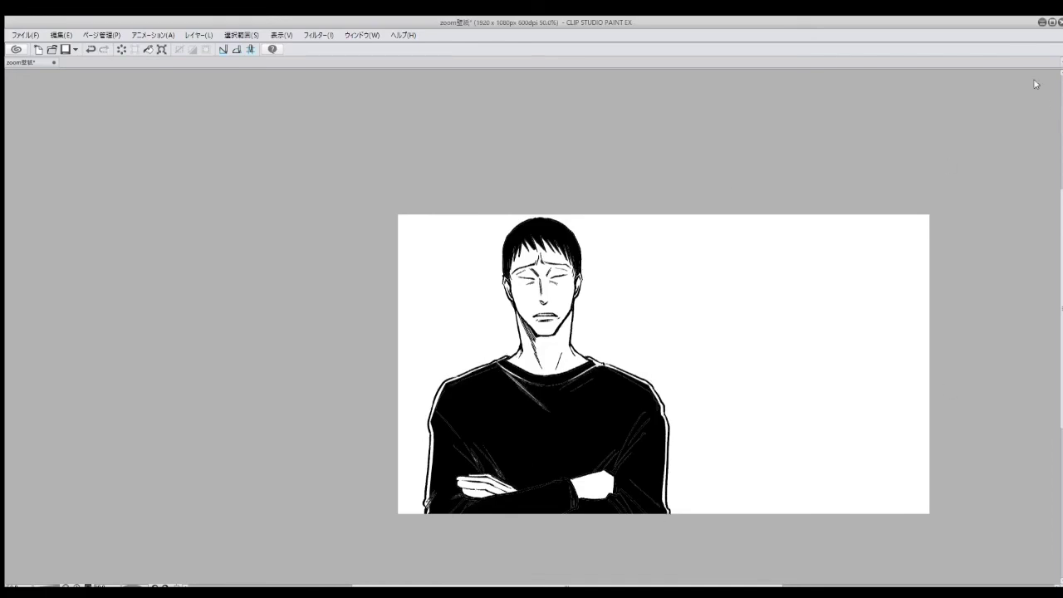
Step: Draw white fold lines on the black sleeve at the viewer's left and around the tucked hand, undoing an unwanted stroke
{"action": "left_click_drag", "start_coordinate": [467, 409], "coordinate": [437, 438]}
{"action": "mouse_move", "coordinate": [479, 471]}
{"action": "left_mouse_down"}
{"action": "mouse_move", "coordinate": [435, 440]}
{"action": "mouse_move", "coordinate": [426, 499]}
{"action": "left_mouse_up"}
{"action": "left_click_drag", "start_coordinate": [453, 382], "coordinate": [434, 415]}
{"action": "key", "text": "ctrl+z"}
Step: Draw white fold lines on the shoulder and sleeve at the viewer's right and beside the wrist, undoing unwanted strokes
{"action": "left_click_drag", "start_coordinate": [655, 382], "coordinate": [638, 399]}
{"action": "left_click_drag", "start_coordinate": [636, 424], "coordinate": [616, 462]}
{"action": "left_click_drag", "start_coordinate": [657, 397], "coordinate": [663, 412]}
{"action": "mouse_move", "coordinate": [665, 422]}
{"action": "left_mouse_down"}
{"action": "mouse_move", "coordinate": [667, 484]}
{"action": "mouse_move", "coordinate": [619, 514]}
{"action": "left_mouse_up"}
{"action": "key", "text": "ctrl+z"}
{"action": "left_click_drag", "start_coordinate": [621, 467], "coordinate": [615, 491]}
{"action": "left_click_drag", "start_coordinate": [636, 443], "coordinate": [613, 478]}
{"action": "left_click_drag", "start_coordinate": [623, 440], "coordinate": [594, 470]}
{"action": "key", "text": "ctrl+z"}
{"action": "left_click_drag", "start_coordinate": [507, 442], "coordinate": [475, 479]}
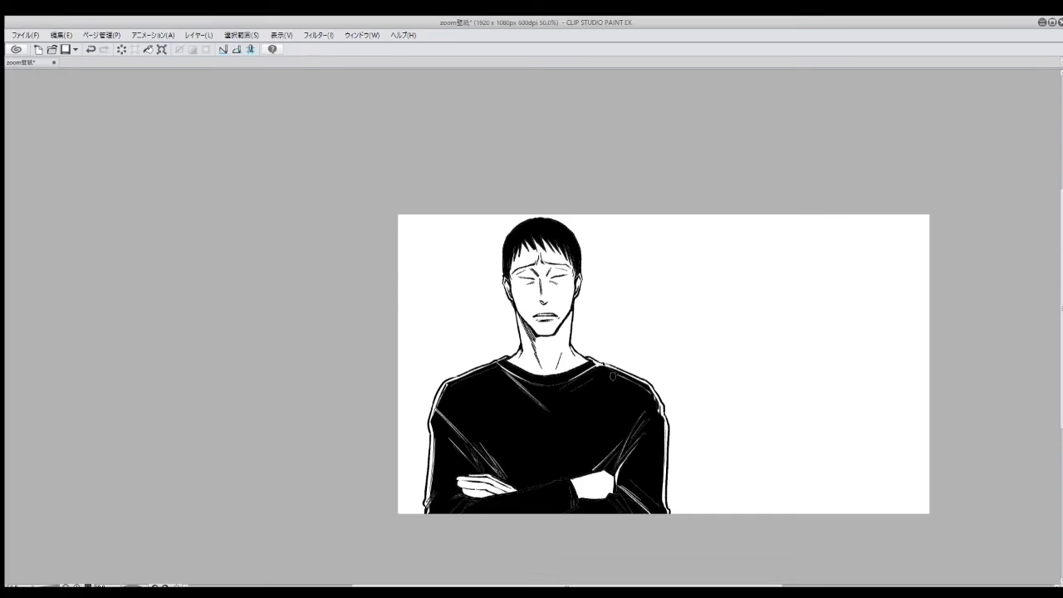
{"action": "key", "text": "ctrl+z"}
Step: Rotate the canvas and add thin white highlights to the collar edge and the sleeve folds around the tucked hand, undoing unwanted strokes
{"action": "key", "text": "asciicircum"}
{"action": "key", "text": "asciicircum"}
{"action": "key", "text": "asciicircum"}
{"action": "key", "text": "asciicircum"}
{"action": "key", "text": "asciicircum"}
{"action": "key", "text": "asciicircum"}
{"action": "key", "text": "asciicircum"}
{"action": "key", "text": "ctrl+z"}
{"action": "mouse_move", "coordinate": [487, 254]}
{"action": "left_mouse_down"}
{"action": "mouse_move", "coordinate": [459, 290]}
{"action": "mouse_move", "coordinate": [488, 311]}
{"action": "left_mouse_up"}
{"action": "left_click_drag", "start_coordinate": [507, 384], "coordinate": [504, 391]}
{"action": "left_click_drag", "start_coordinate": [366, 317], "coordinate": [353, 337]}
{"action": "key", "text": "ctrl+z"}
{"action": "left_click_drag", "start_coordinate": [391, 354], "coordinate": [372, 387]}
{"action": "key", "text": "ctrl+z"}
{"action": "mouse_move", "coordinate": [348, 290]}
{"action": "left_mouse_down"}
{"action": "mouse_move", "coordinate": [334, 309]}
{"action": "mouse_move", "coordinate": [341, 322]}
{"action": "left_mouse_up"}
{"action": "left_click_drag", "start_coordinate": [351, 282], "coordinate": [334, 298]}
{"action": "left_click_drag", "start_coordinate": [400, 271], "coordinate": [380, 302]}
{"action": "key", "text": "ctrl+z"}
Step: Add white highlights to the cuff and the sleeve folds around the bare wrist, and return the canvas to upright
{"action": "left_click_drag", "start_coordinate": [364, 382], "coordinate": [355, 393]}
{"action": "mouse_move", "coordinate": [392, 390]}
{"action": "left_mouse_down"}
{"action": "mouse_move", "coordinate": [369, 411]}
{"action": "mouse_move", "coordinate": [383, 399]}
{"action": "left_mouse_up"}
{"action": "mouse_move", "coordinate": [369, 389]}
{"action": "left_mouse_down"}
{"action": "mouse_move", "coordinate": [356, 407]}
{"action": "mouse_move", "coordinate": [374, 438]}
{"action": "left_mouse_up"}
{"action": "mouse_move", "coordinate": [382, 425]}
{"action": "left_mouse_down"}
{"action": "mouse_move", "coordinate": [369, 459]}
{"action": "mouse_move", "coordinate": [376, 440]}
{"action": "left_mouse_up"}
{"action": "left_click_drag", "start_coordinate": [386, 442], "coordinate": [373, 468]}
{"action": "left_click_drag", "start_coordinate": [418, 391], "coordinate": [399, 432]}
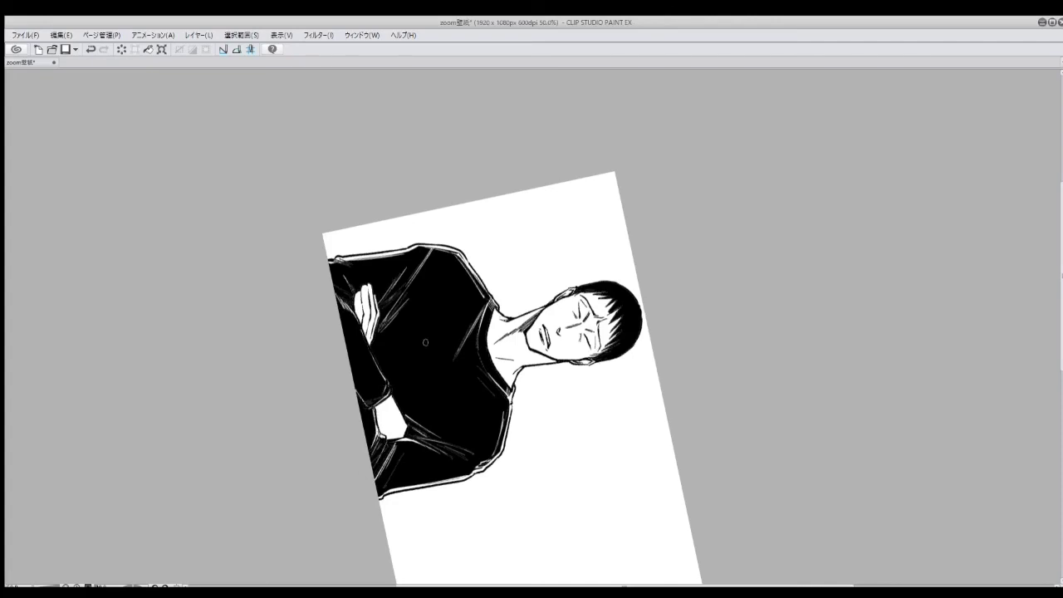
{"action": "key", "text": "ctrl+z"}
{"action": "left_click_drag", "start_coordinate": [485, 345], "coordinate": [476, 362]}
{"action": "key", "text": "ctrl+@"}
{"action": "key", "text": "ctrl+@"}
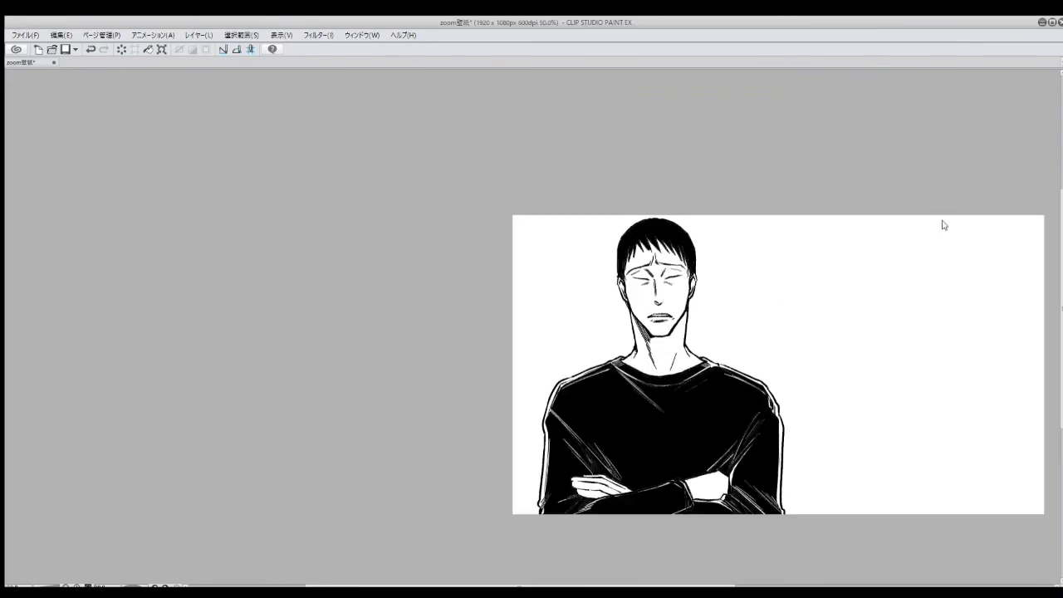
Step: Shade the neck, the viewer's left side of the face and the bare wrist with dot screentone
{"action": "mouse_move", "coordinate": [651, 314]}
{"action": "left_mouse_down"}
{"action": "mouse_move", "coordinate": [685, 374]}
{"action": "mouse_move", "coordinate": [625, 362]}
{"action": "left_mouse_up"}
{"action": "key", "text": "Return"}
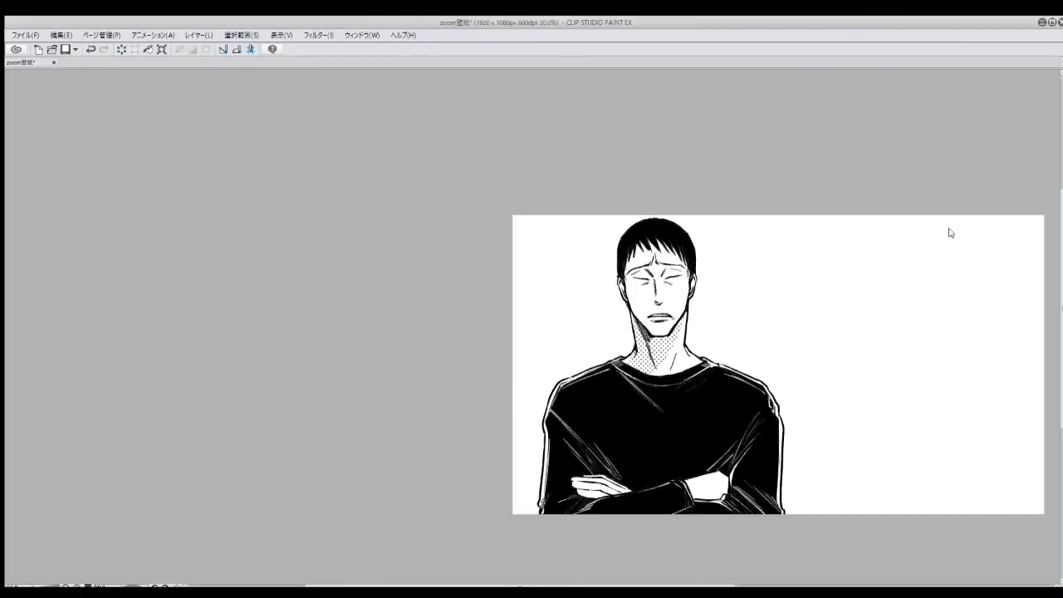
{"action": "left_click_drag", "start_coordinate": [702, 307], "coordinate": [718, 315]}
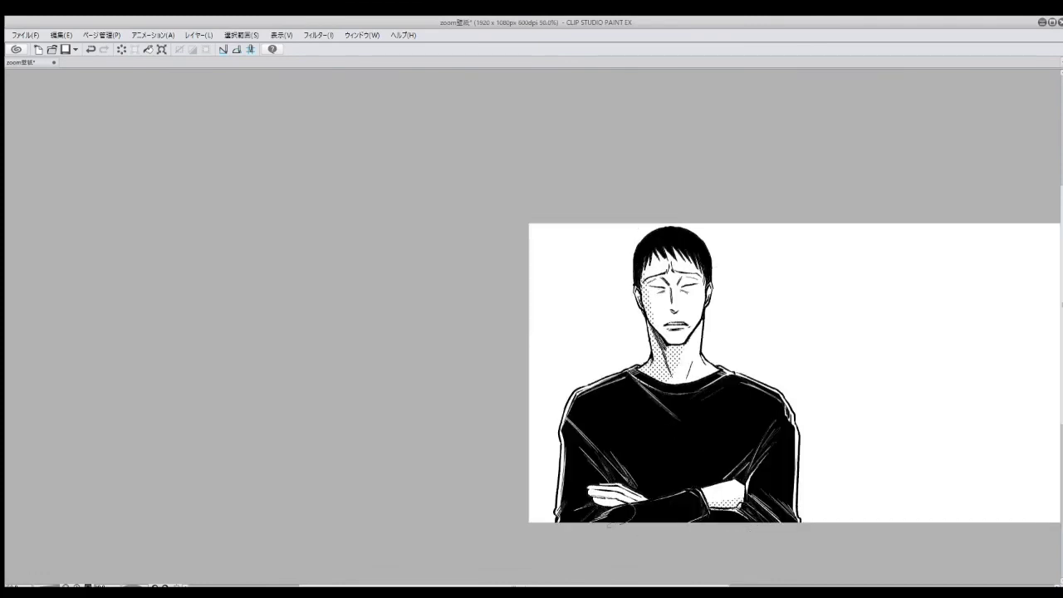
{"action": "key", "text": "ctrl+z"}
Step: Add a dot screentone shadow outside the figure's outline on the viewer's left and undo the last change
{"action": "left_click_drag", "start_coordinate": [681, 374], "coordinate": [730, 402]}
{"action": "mouse_move", "coordinate": [680, 263]}
{"action": "left_mouse_down"}
{"action": "mouse_move", "coordinate": [692, 378]}
{"action": "mouse_move", "coordinate": [611, 416]}
{"action": "mouse_move", "coordinate": [602, 544]}
{"action": "left_mouse_up"}
{"action": "scroll", "coordinate": [686, 353], "scroll_direction": "down", "scroll_amount": 1}
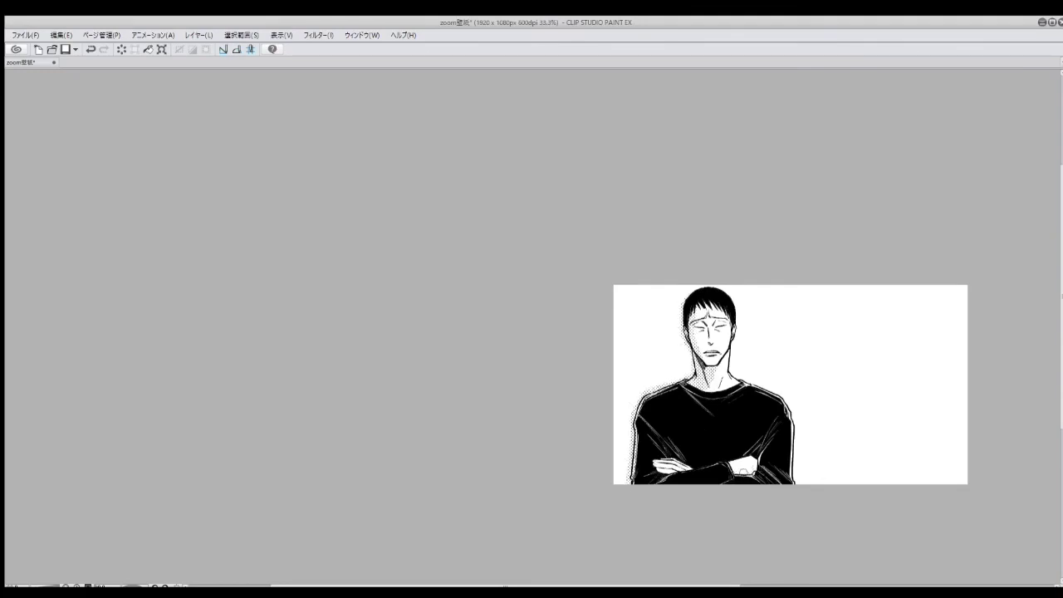
{"action": "scroll", "coordinate": [701, 481], "scroll_direction": "down", "scroll_amount": 1}
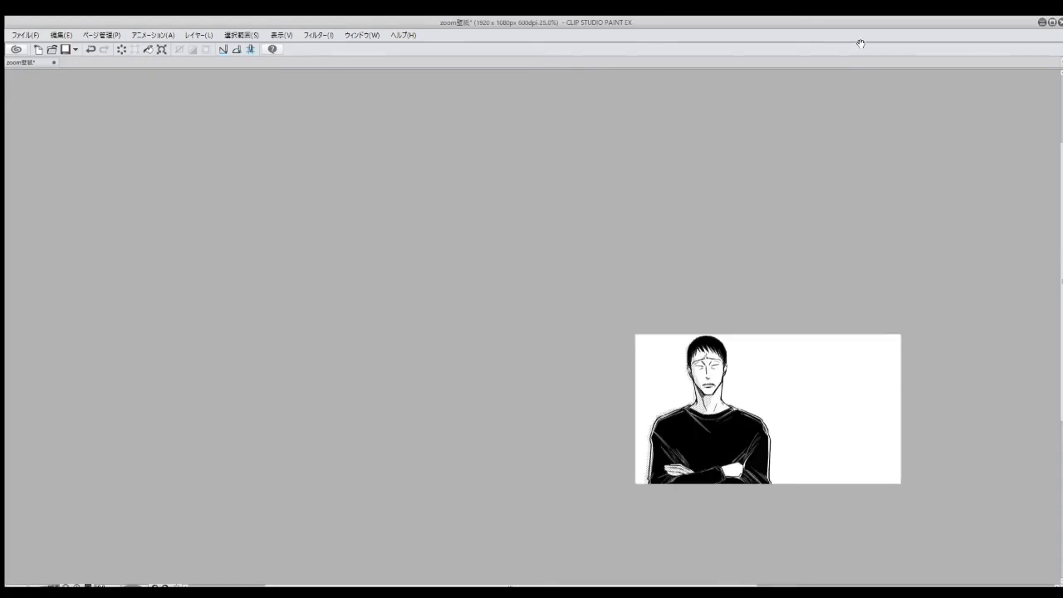
{"action": "key", "text": "ctrl+plus"}
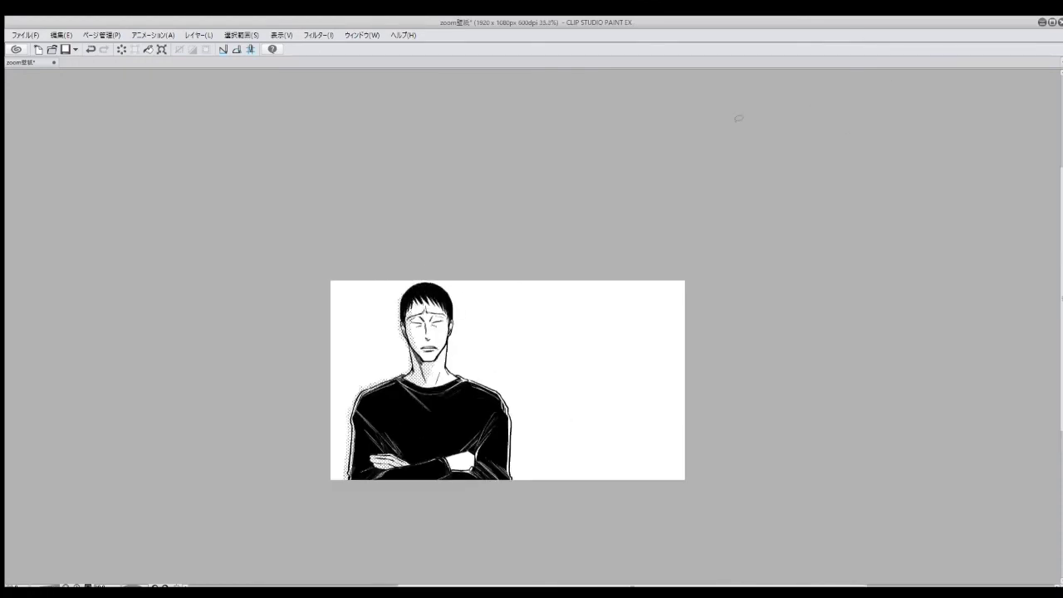
{"action": "key", "text": "ctrl+z"}
{"action": "scroll", "coordinate": [433, 372], "scroll_direction": "down", "scroll_amount": 1}
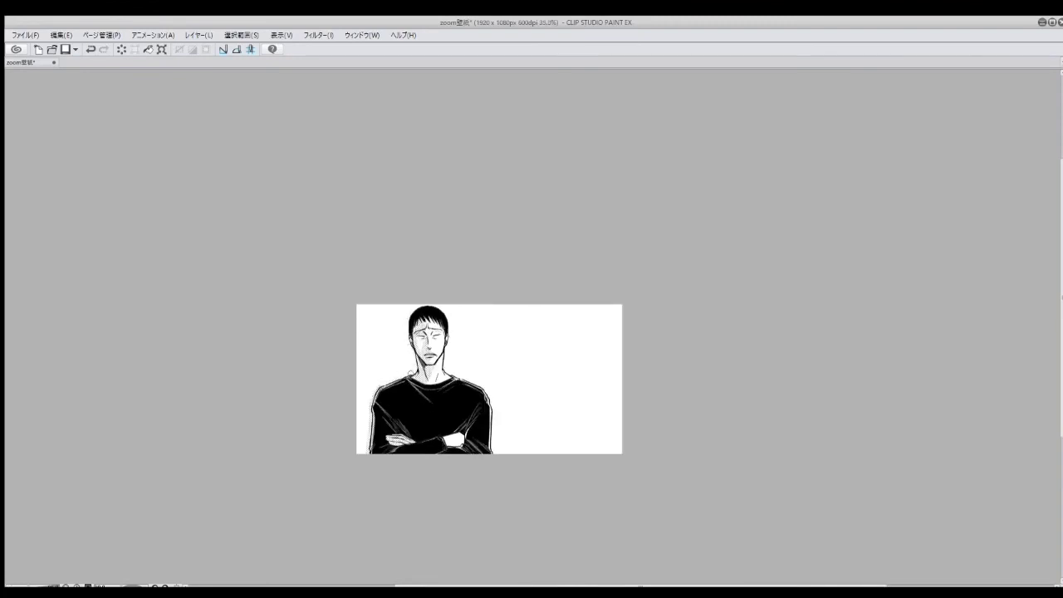